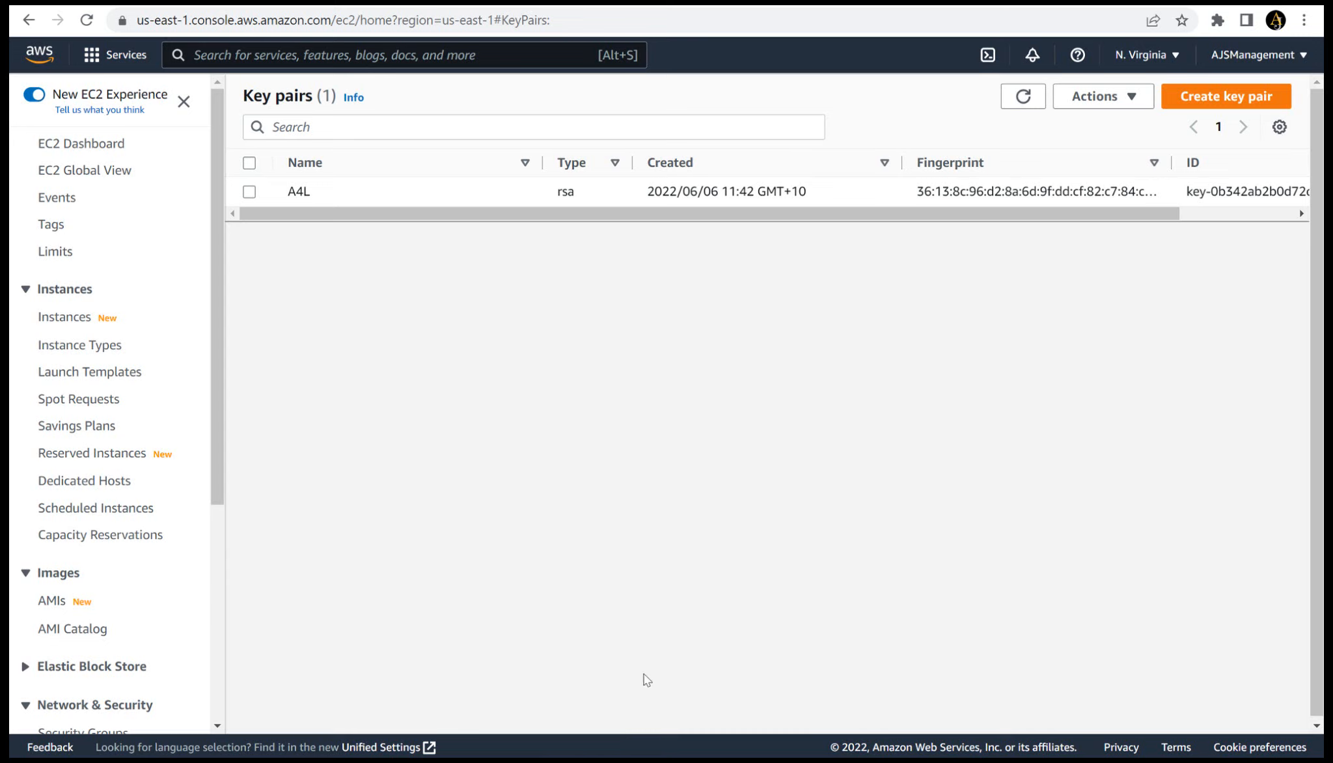
# - Create an RSA key pair named JumpKey with the private key in .pem format
pyautogui.click(1208, 107)
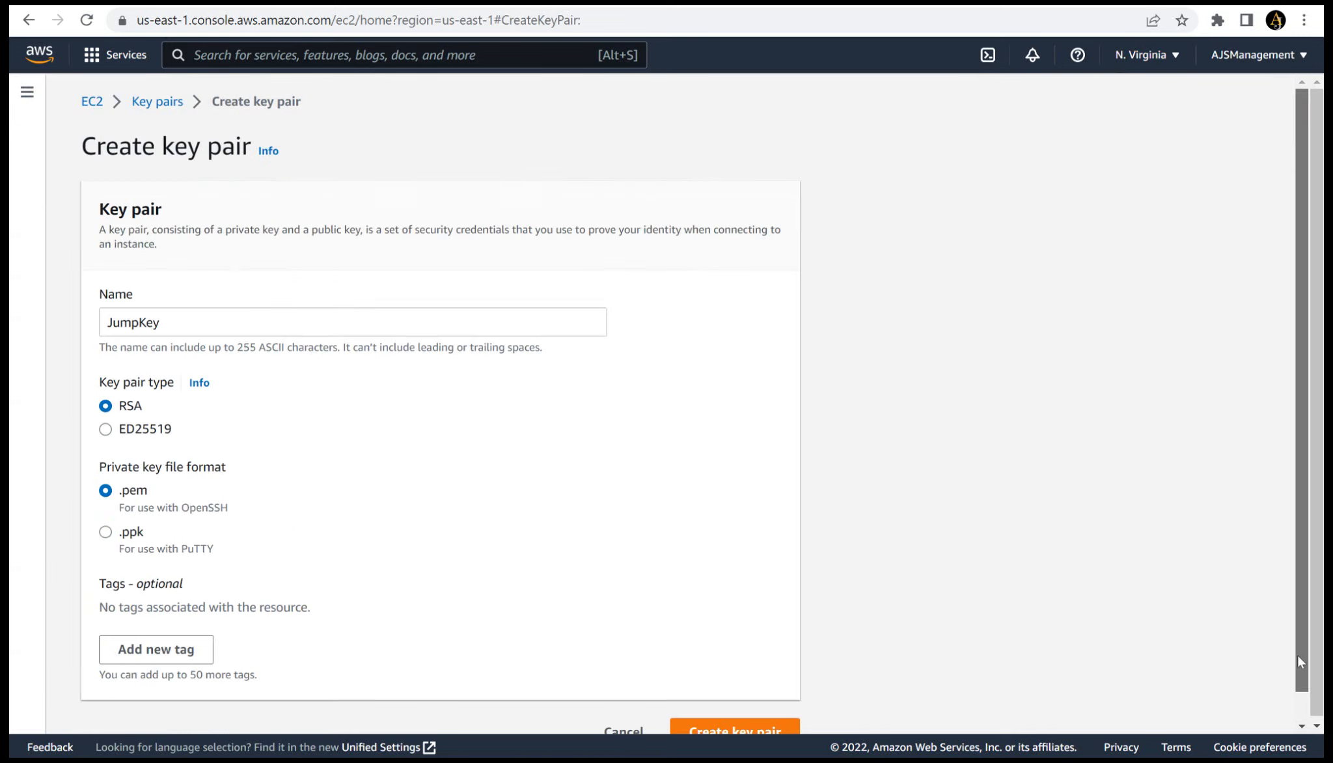
pyautogui.scroll(-2, 1297, 654)
pyautogui.click(750, 714)
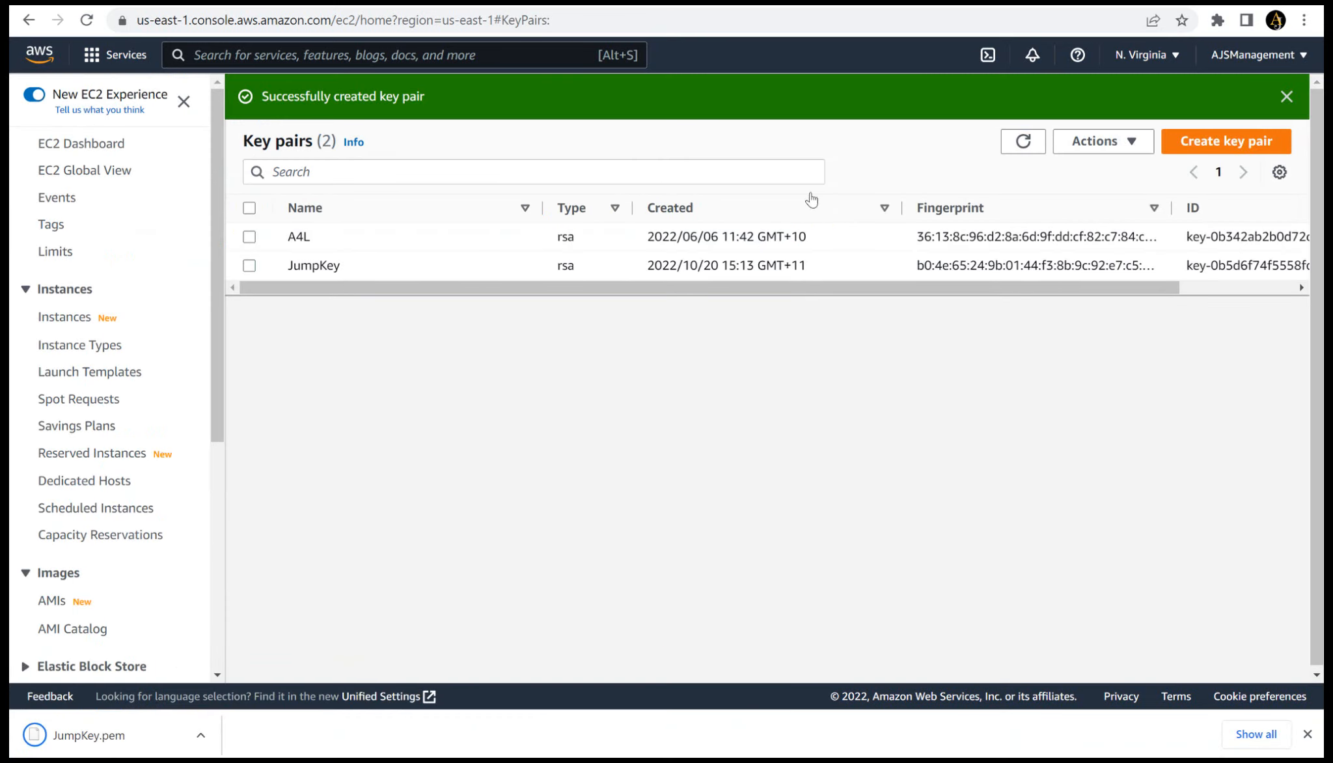
# - Create a second RSA key pair named AVEDDVE with the private key in .ppk format
pyautogui.click(1205, 150)
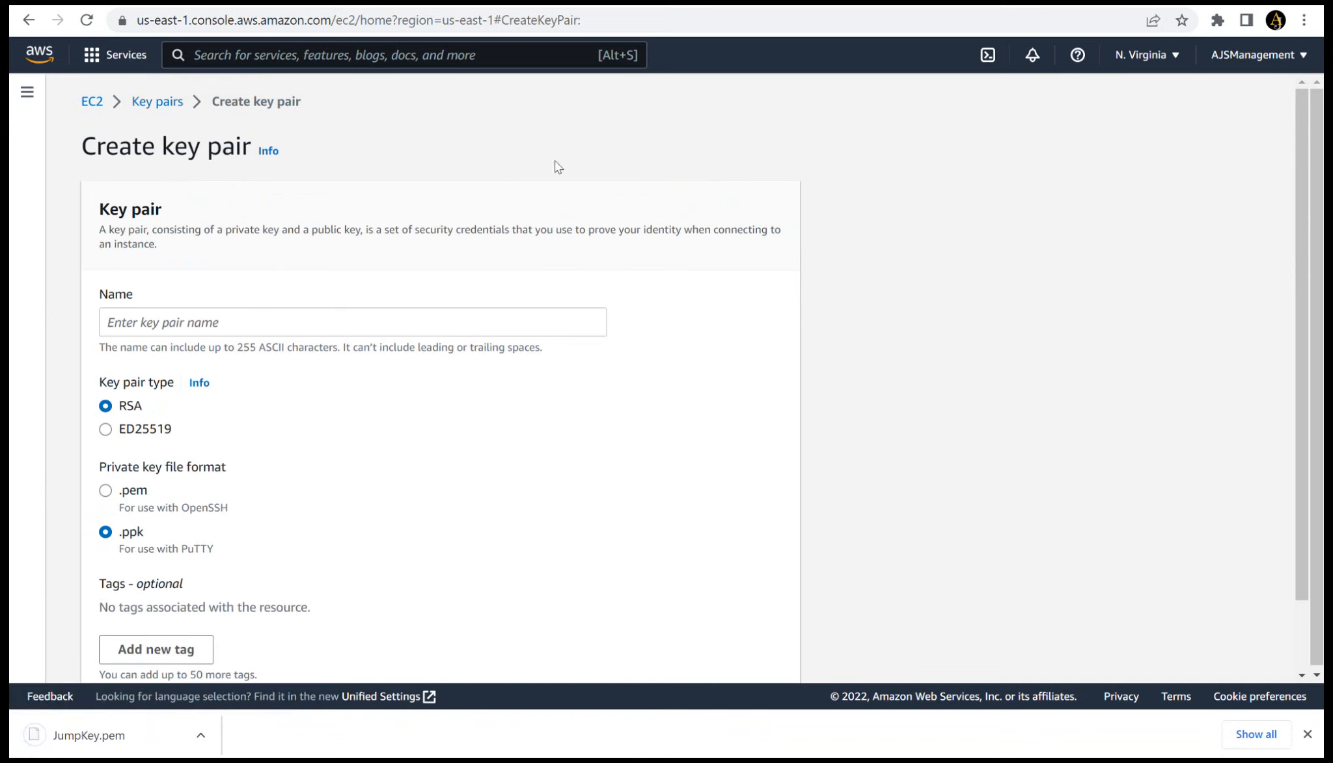
pyautogui.click(207, 317)
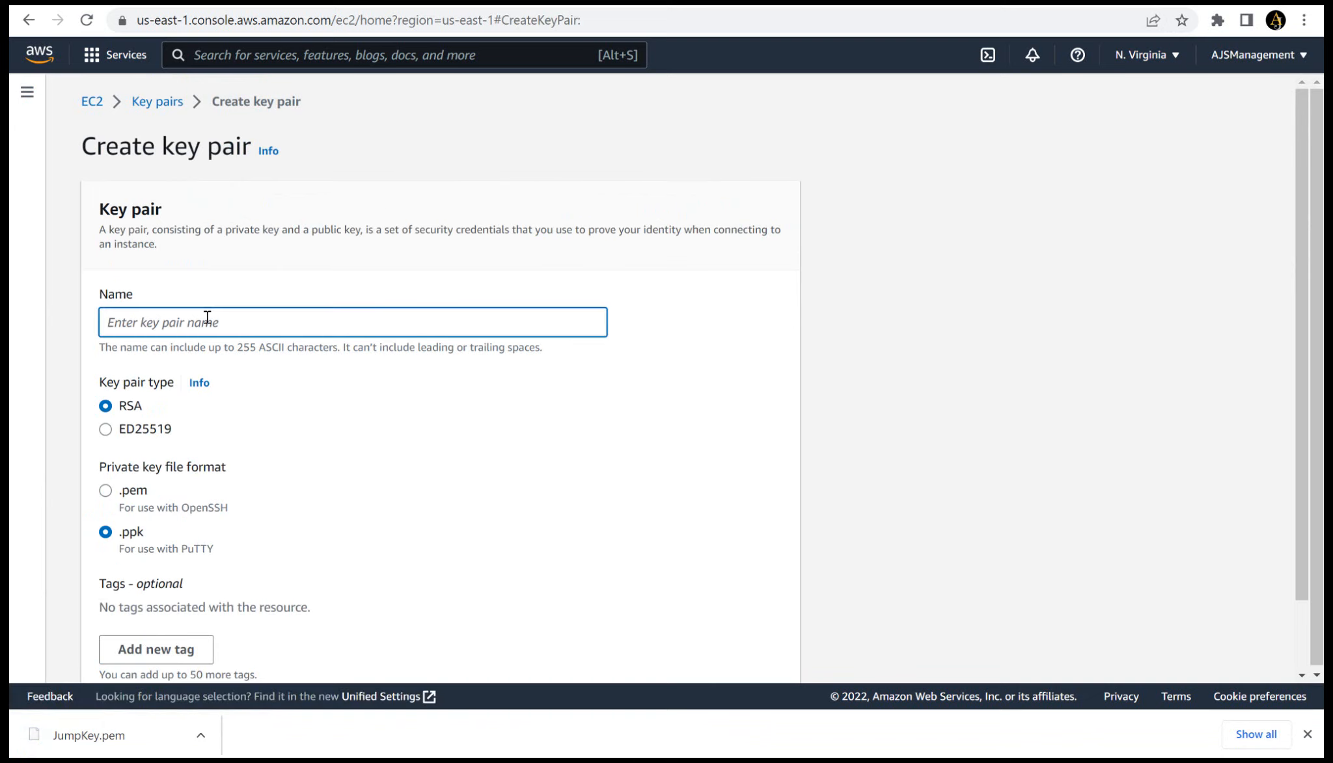
pyautogui.write('AVEDDVE')
pyautogui.scroll(-2, 1305, 353)
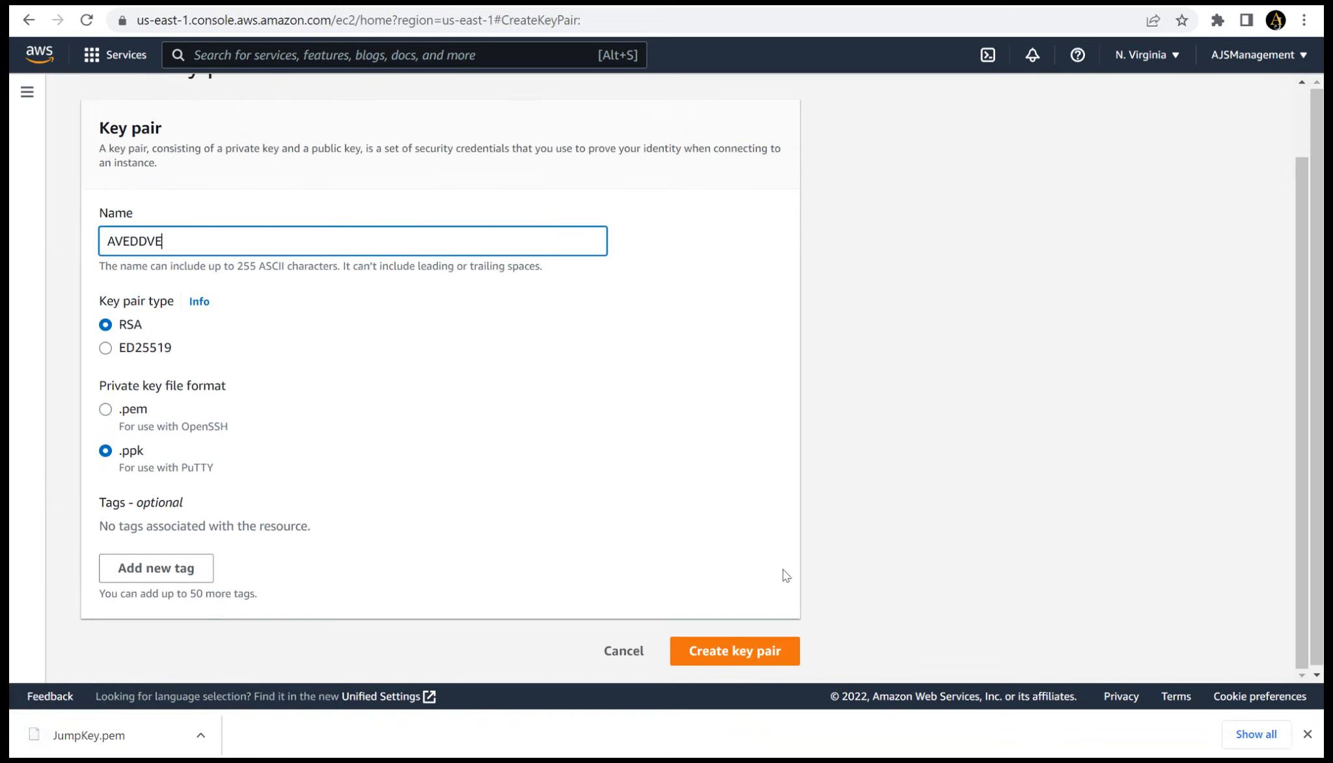
pyautogui.click(730, 645)
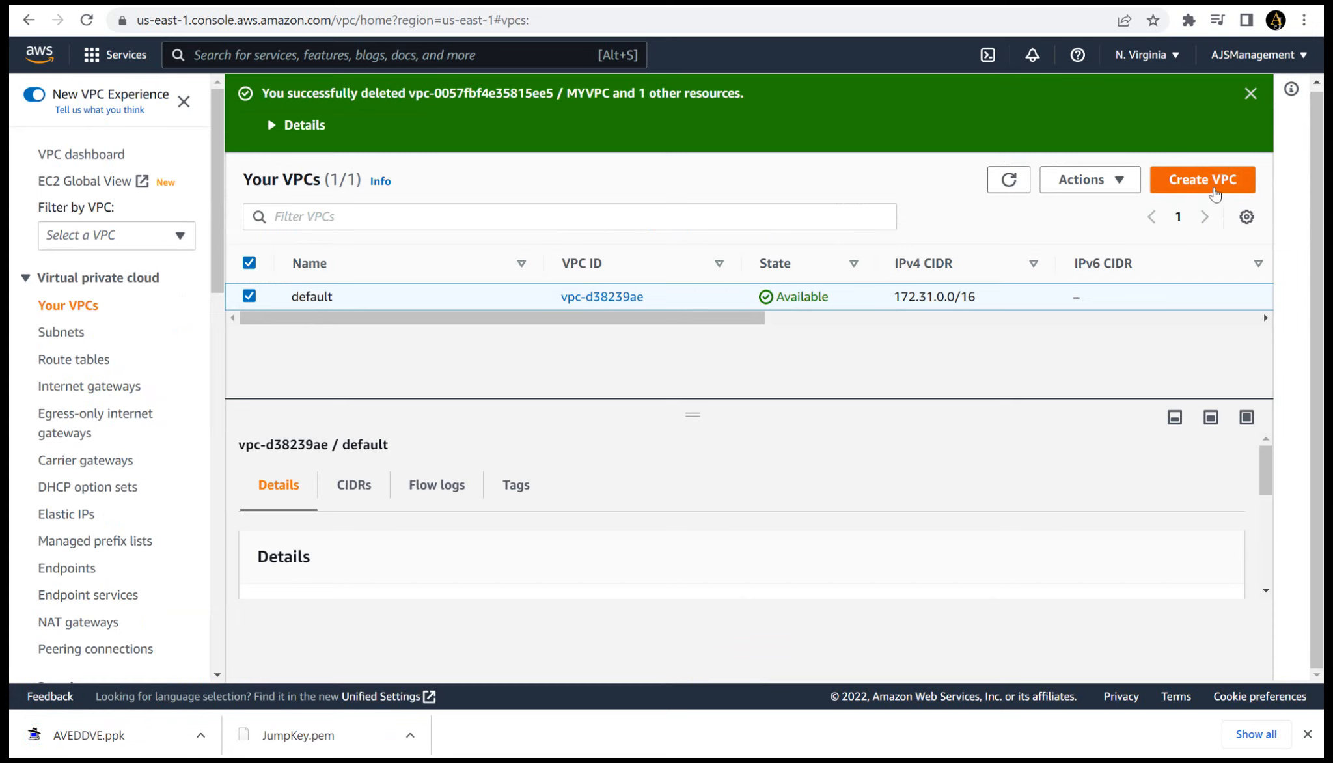
# - Create a VPC named MYVPC with the IPv4 CIDR 10.0.0.0/26, no IPv6 block and default tenancy
pyautogui.click(1203, 181)
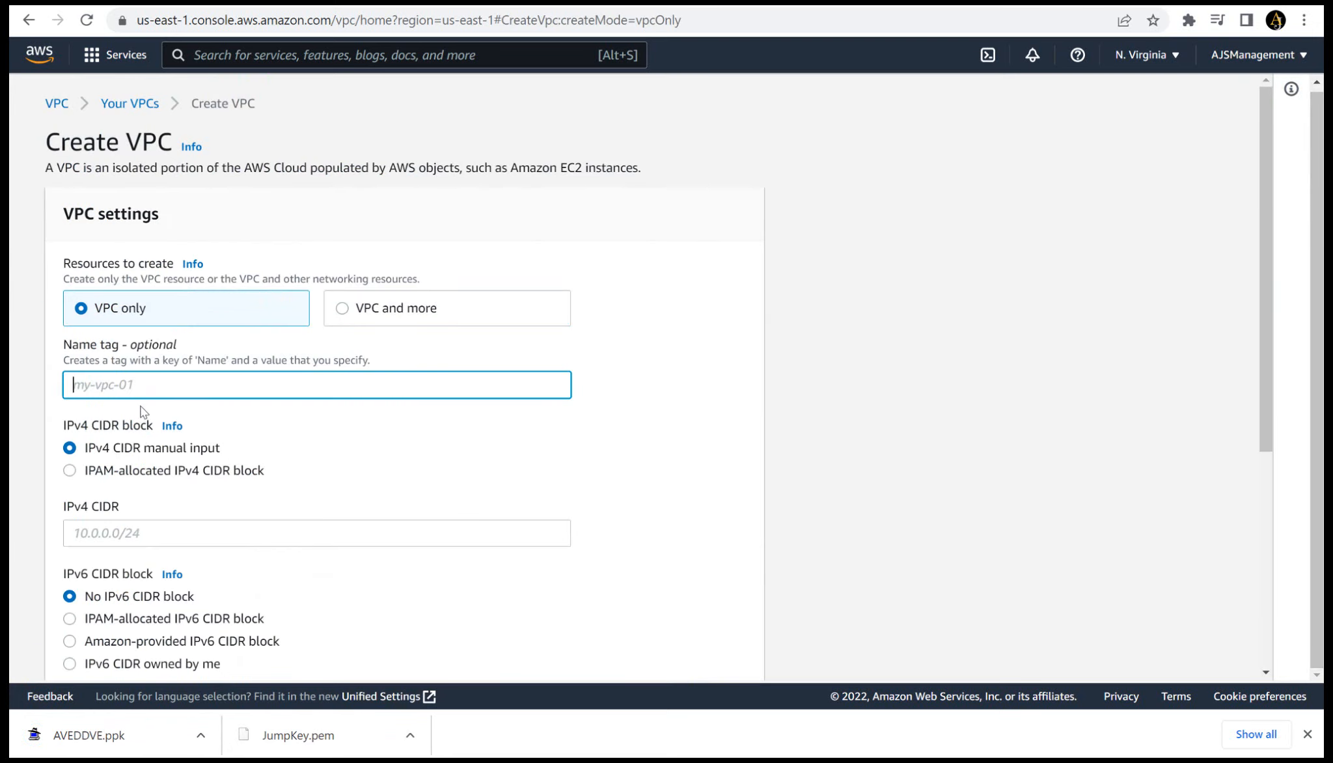
pyautogui.write('MYVPC')
pyautogui.press('Tab')
pyautogui.write('10.0.0.0/26')
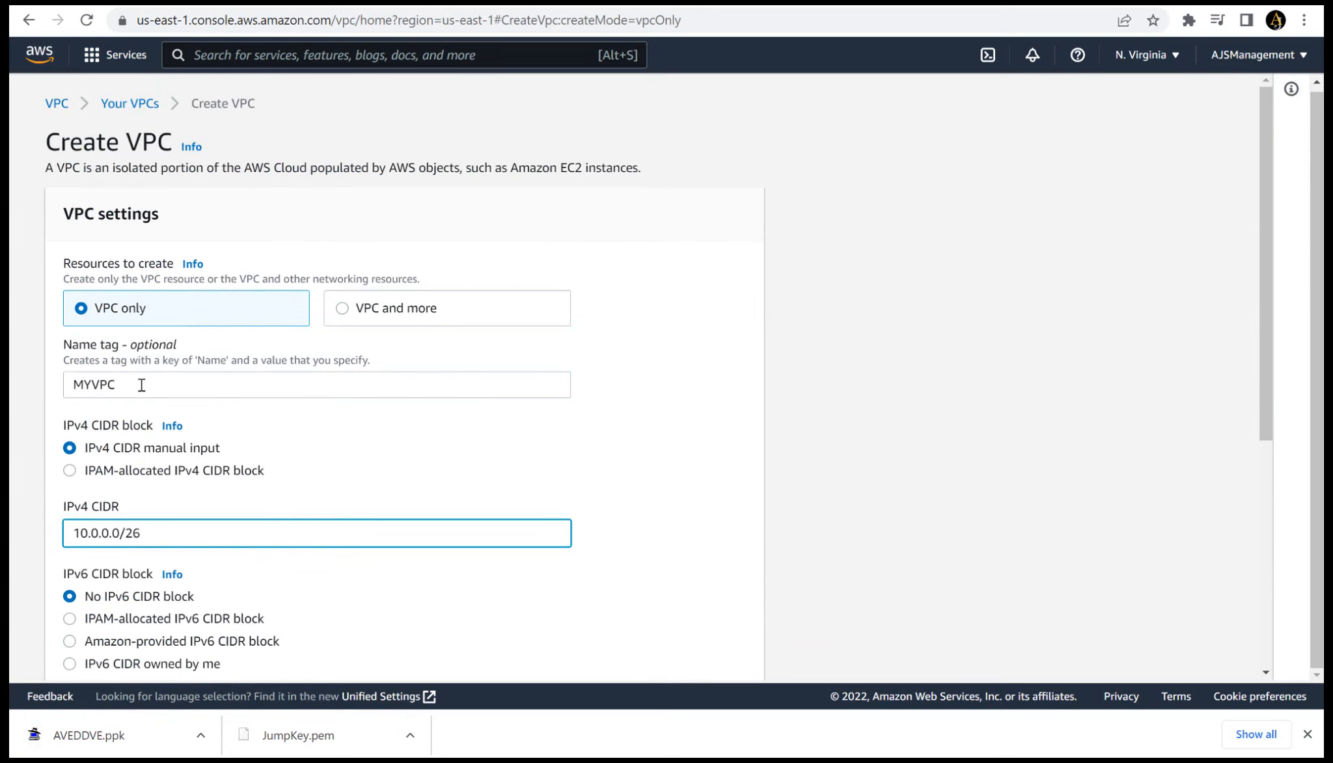
pyautogui.scroll(-5, 141, 385)
pyautogui.scroll(-2, 142, 385)
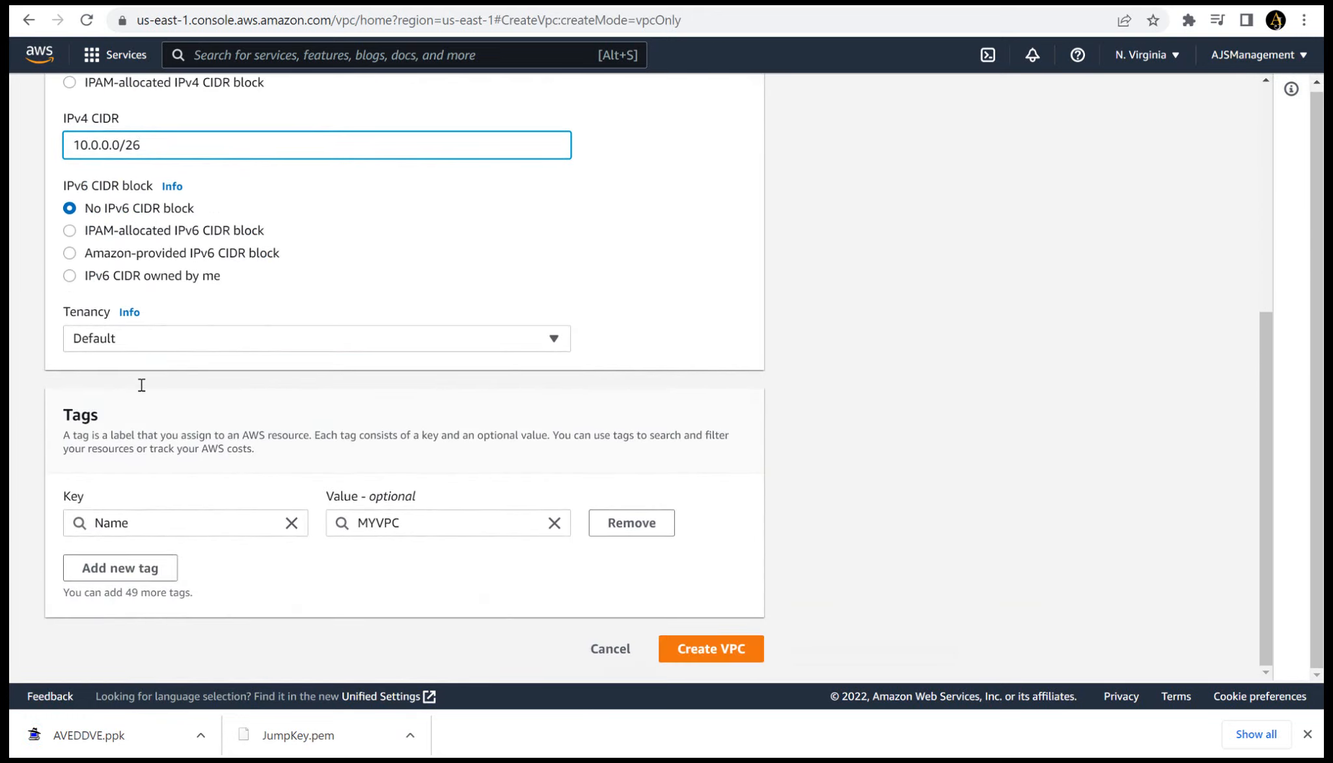
pyautogui.press('Return')
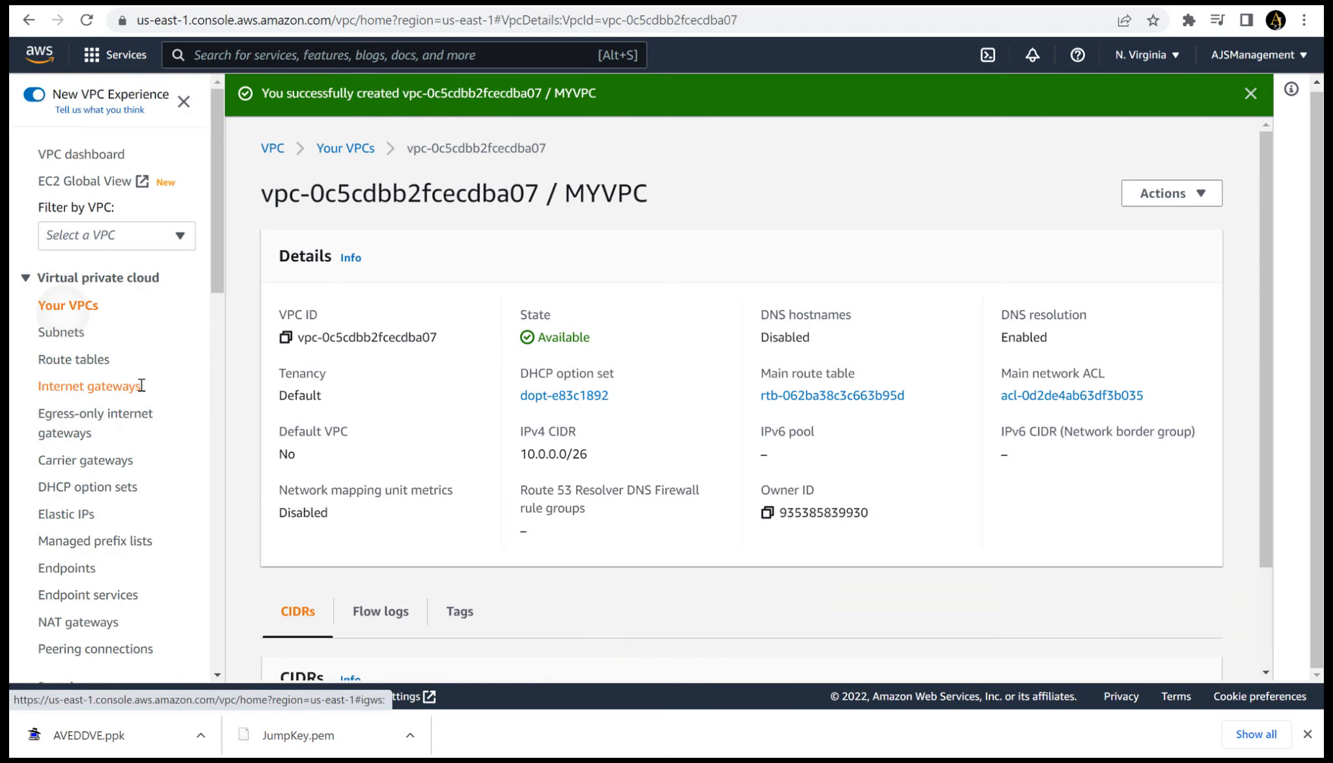
# - Start creating a subnet and choose MYVPC as its VPC
pyautogui.press('Return')
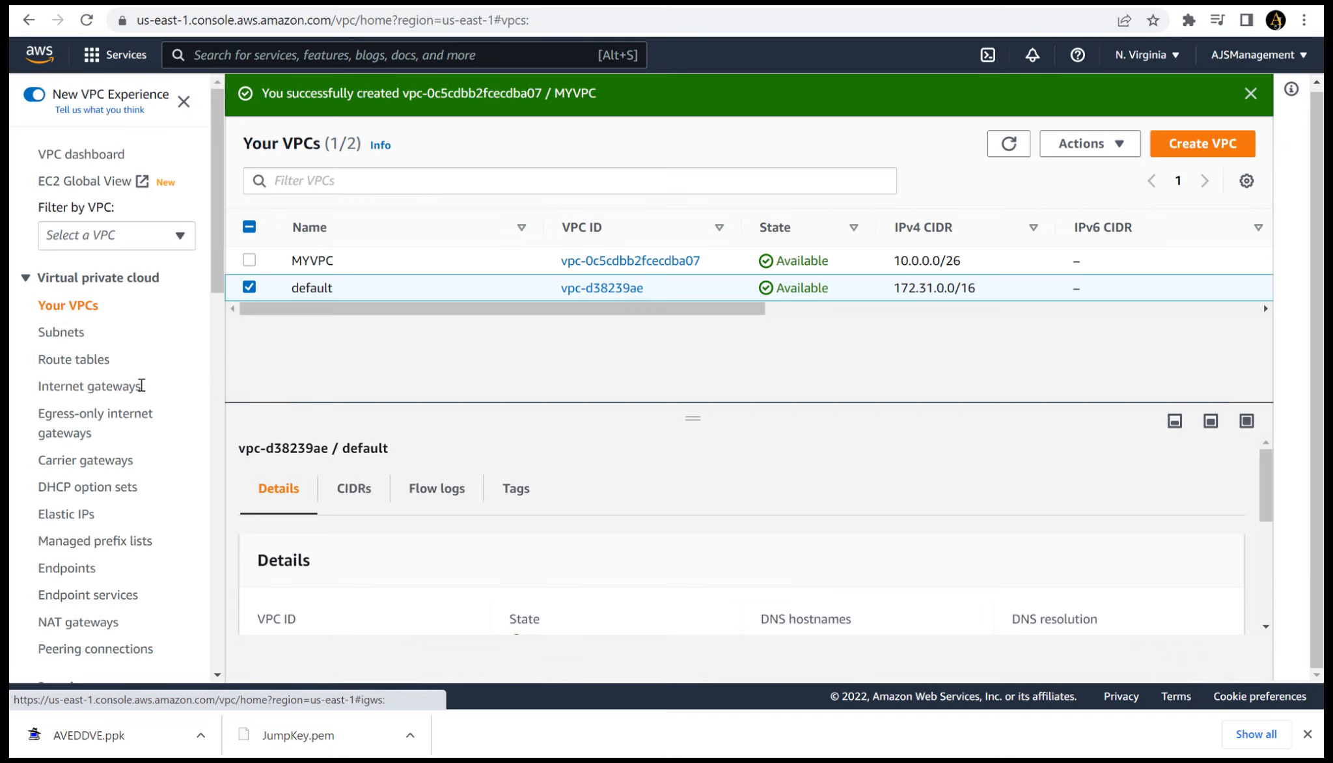
pyautogui.press('Return')
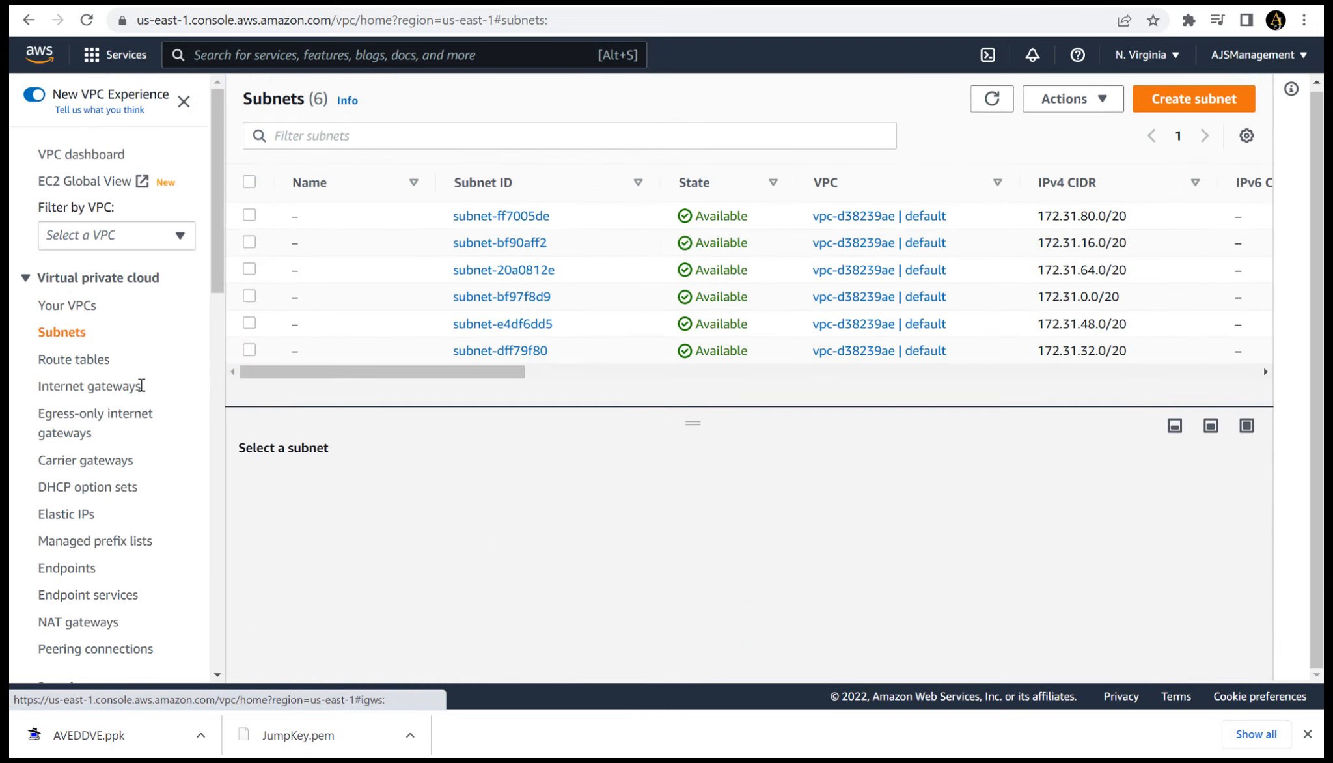
pyautogui.press('Return')
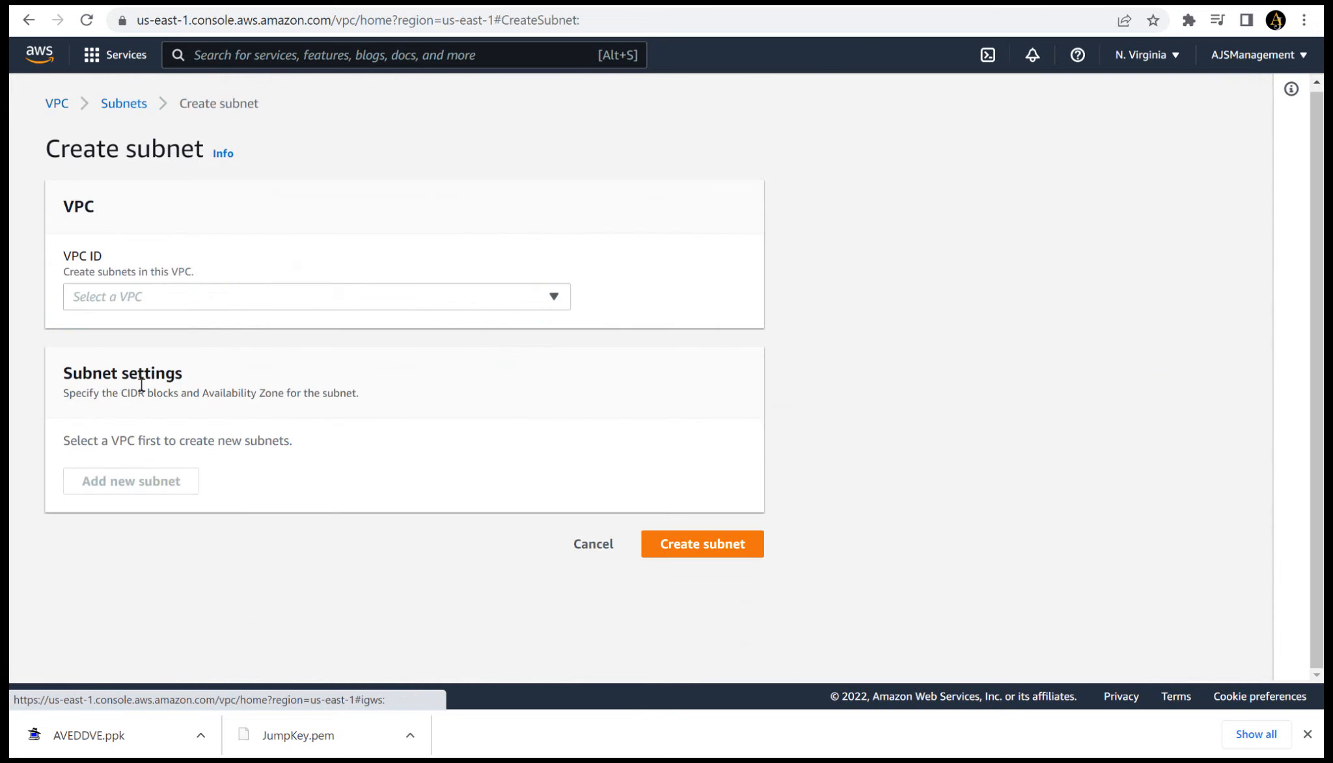
pyautogui.press('Return')
pyautogui.press('Down')
pyautogui.press('Return')
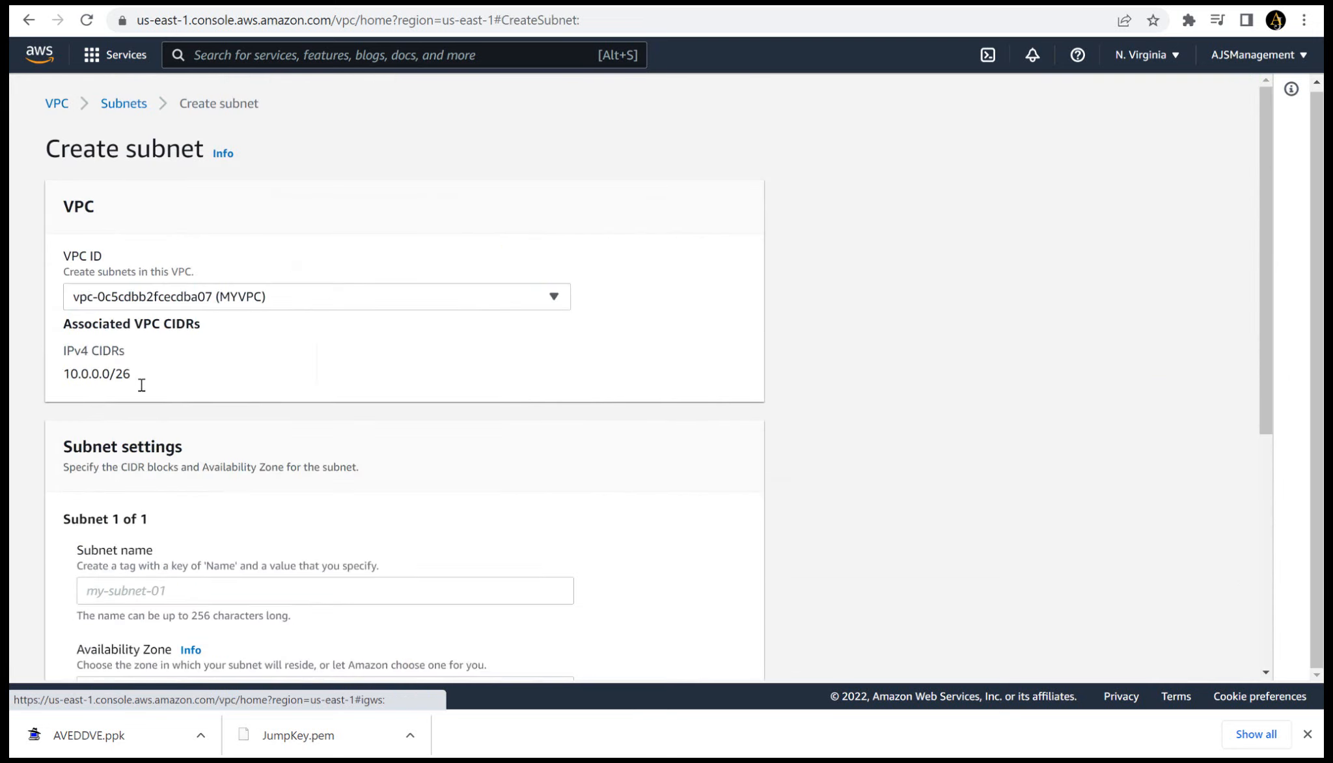
# - Name the subnet Pub Sub and place it in availability zone us-east-1a
pyautogui.press('Tab')
pyautogui.write('P')
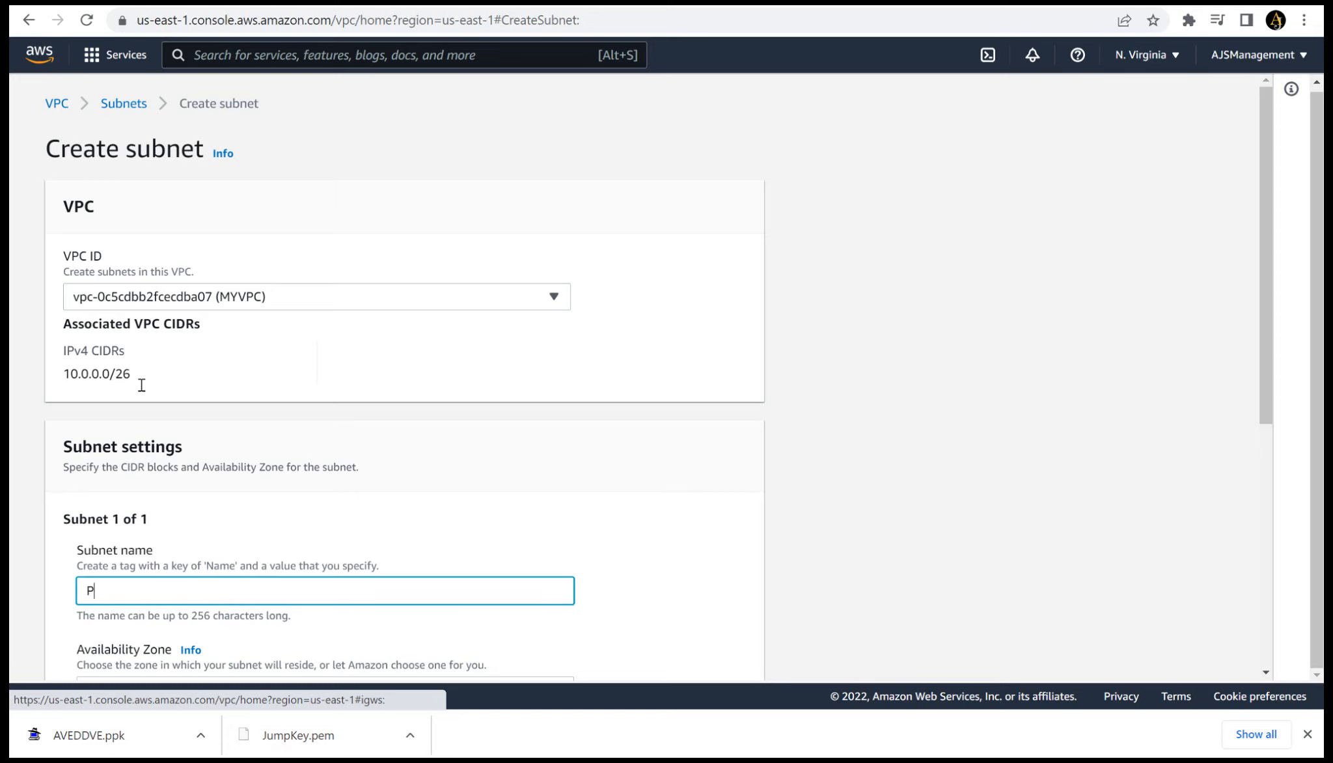
pyautogui.write('ub Sub')
pyautogui.scroll(-5, 142, 385)
pyautogui.click(141, 384)
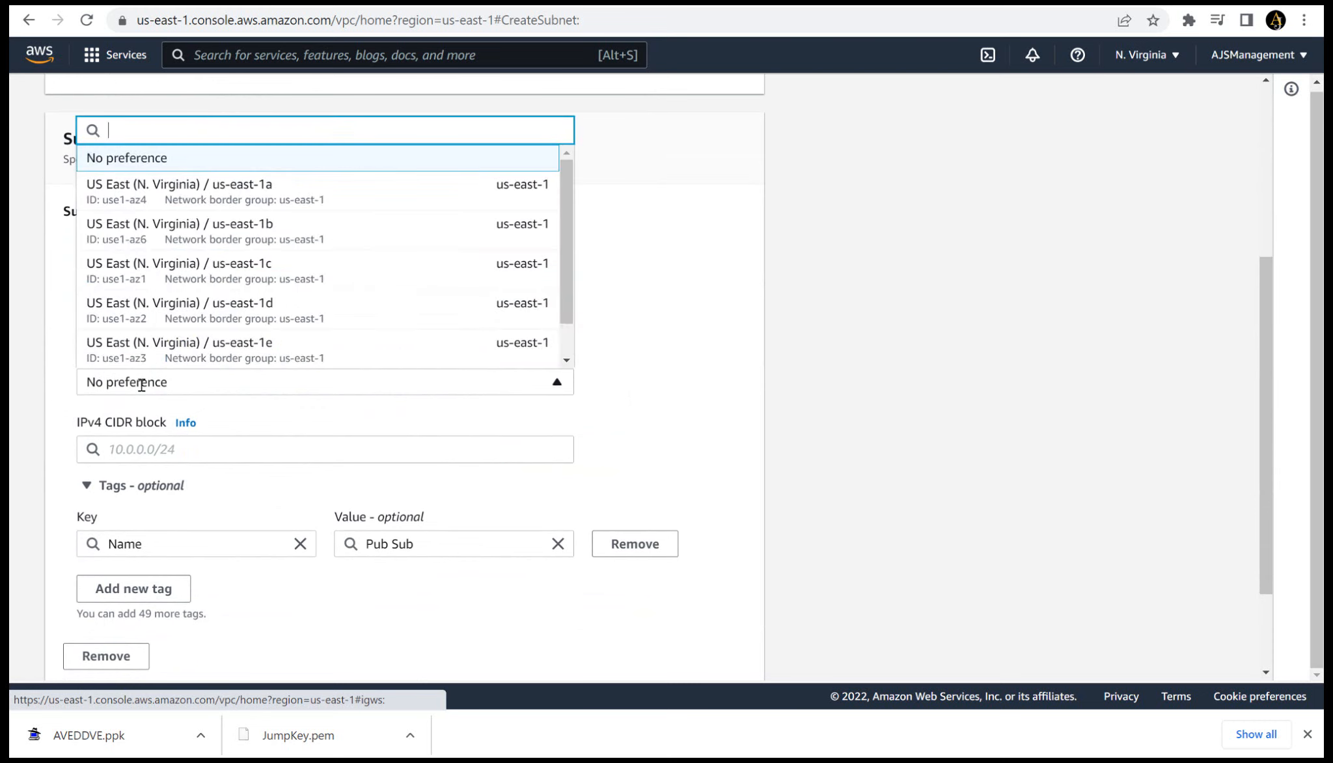
pyautogui.press('Down')
pyautogui.press('Return')
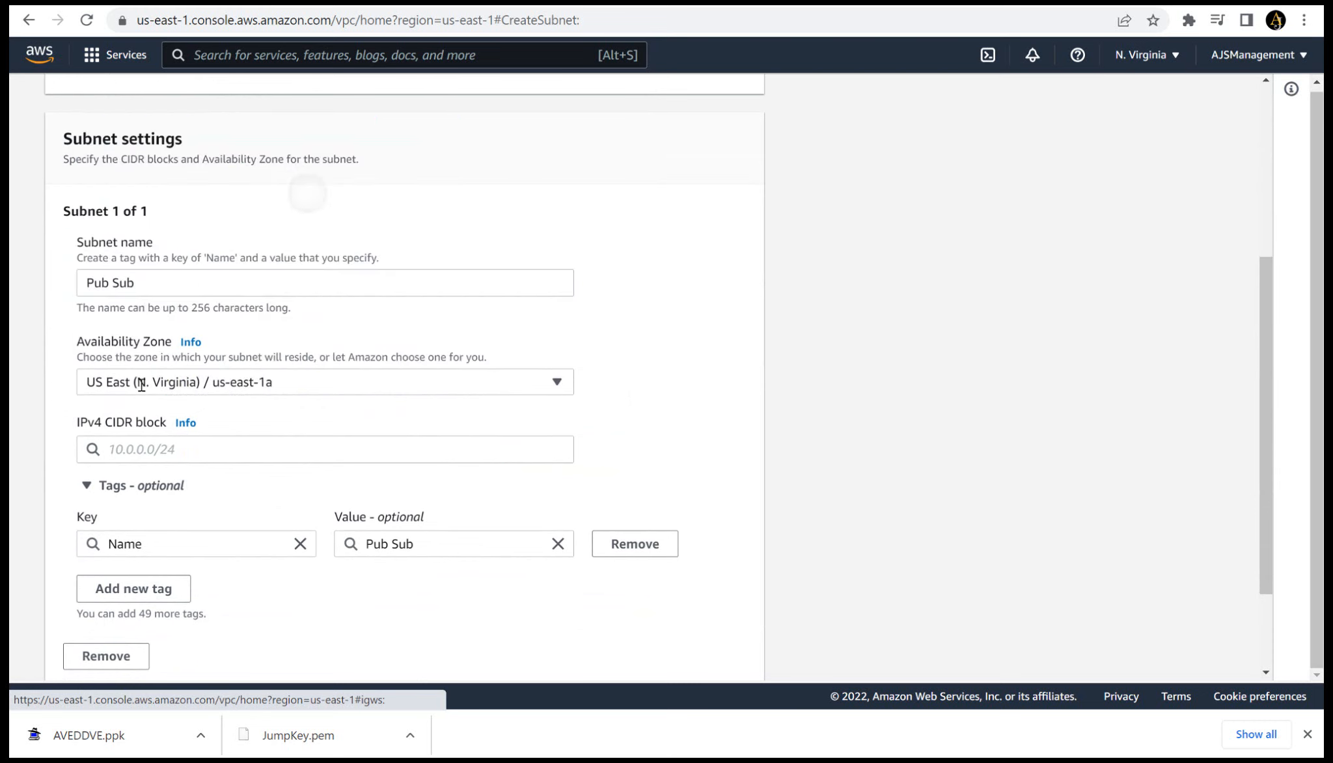
# - Set the Pub Sub IPv4 CIDR block to 10.0.0.0/28 and create the subnet
pyautogui.scroll(-2, 142, 385)
pyautogui.press('Tab')
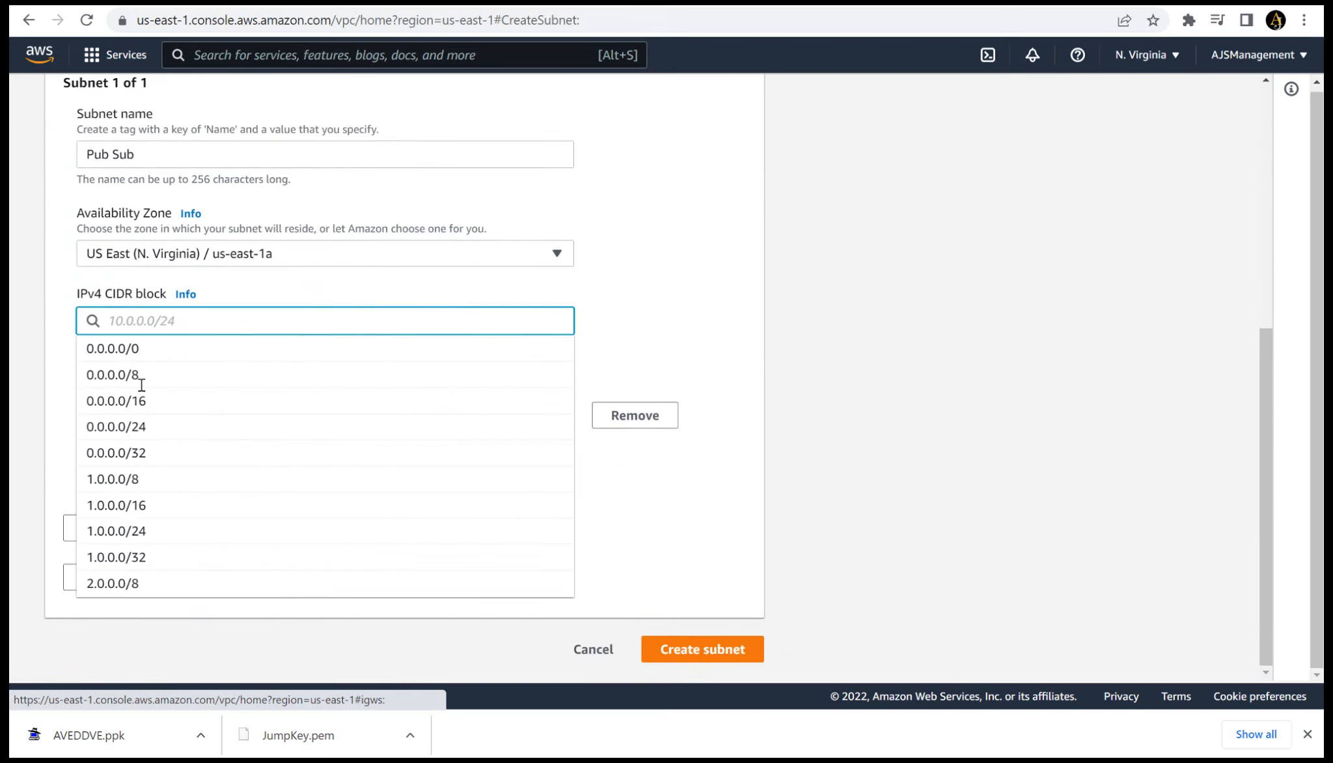
pyautogui.write('10.0.0.0/28')
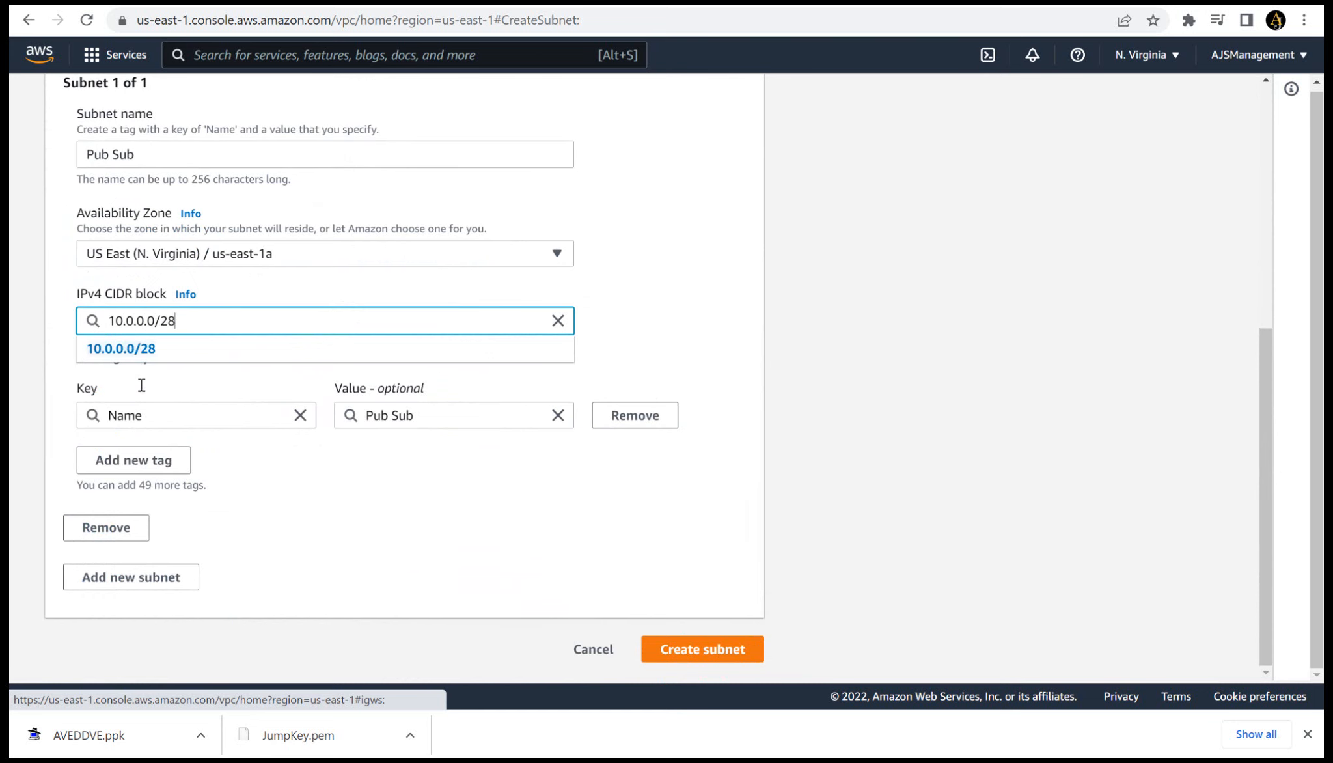
pyautogui.press('Return')
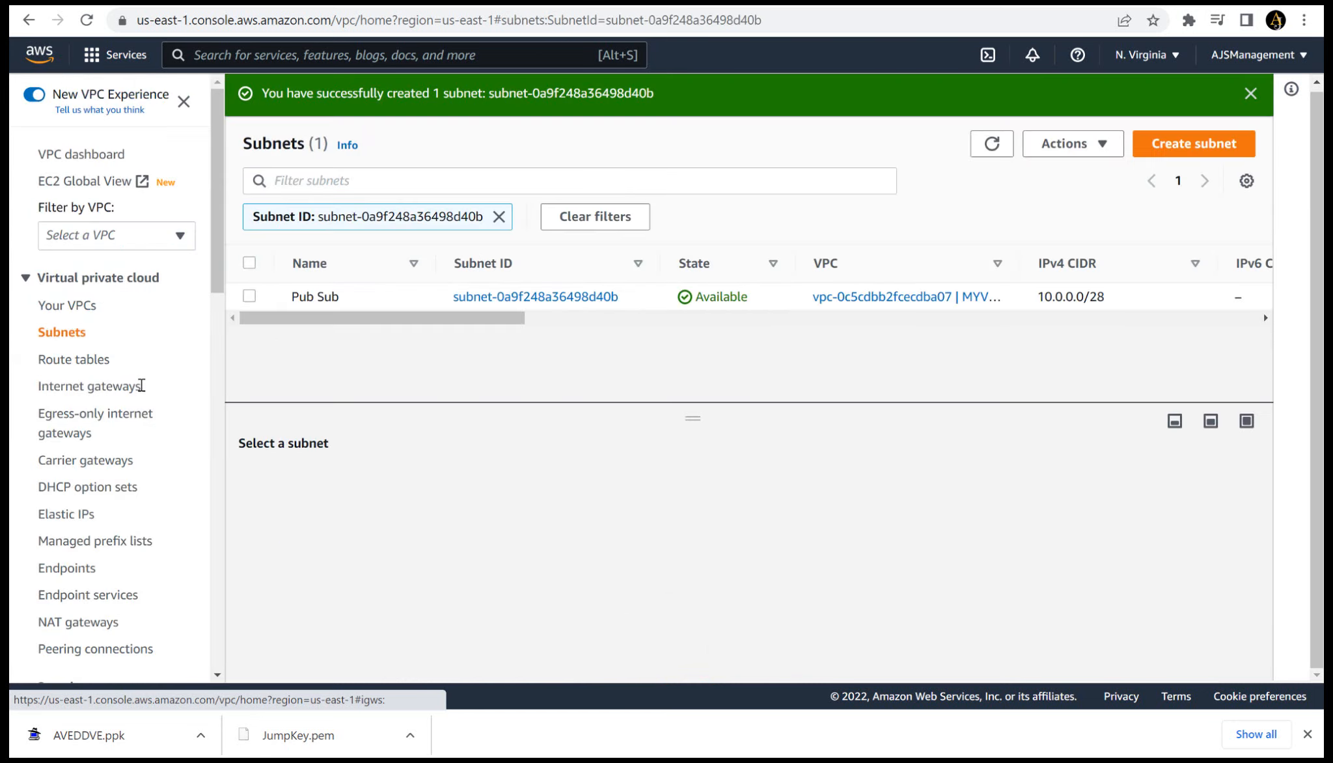
# - Start another subnet in MYVPC and name it Private Sub
pyautogui.press('Return')
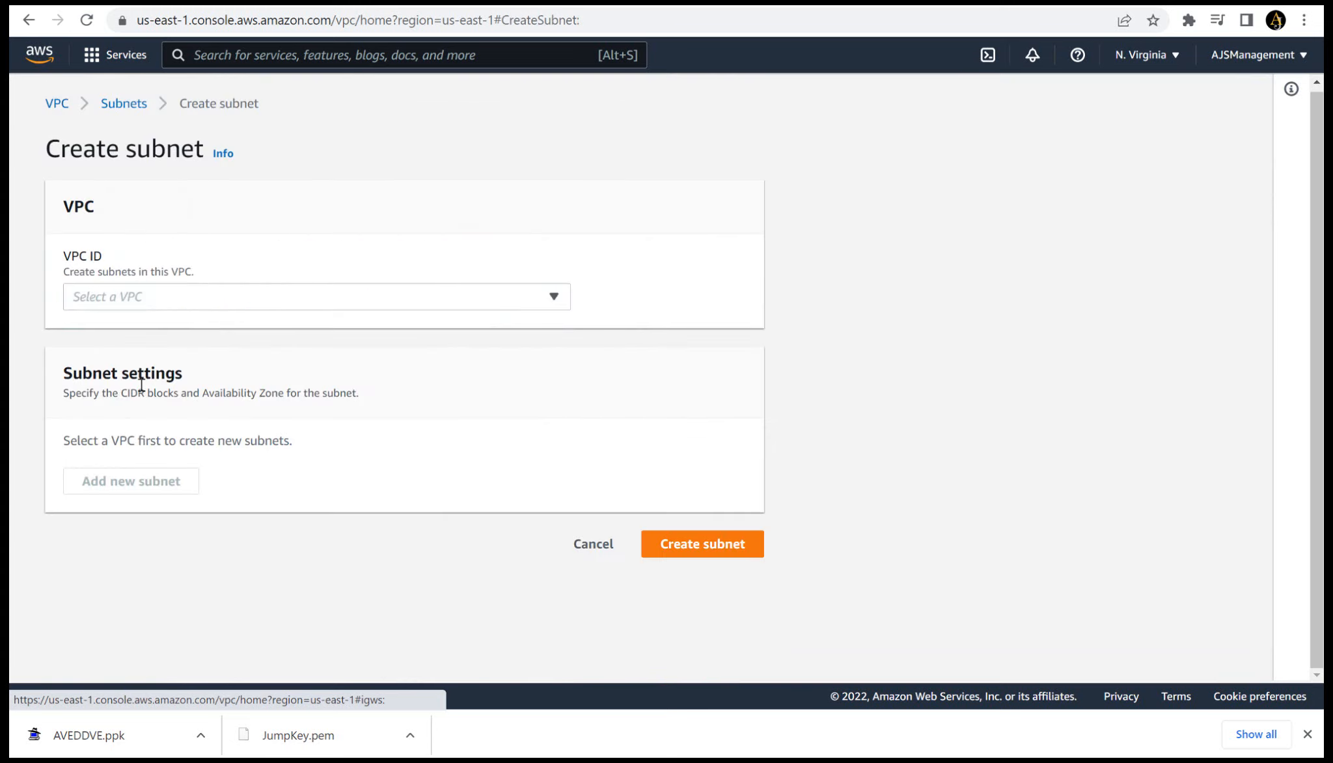
pyautogui.click(537, 300)
pyautogui.click(345, 356)
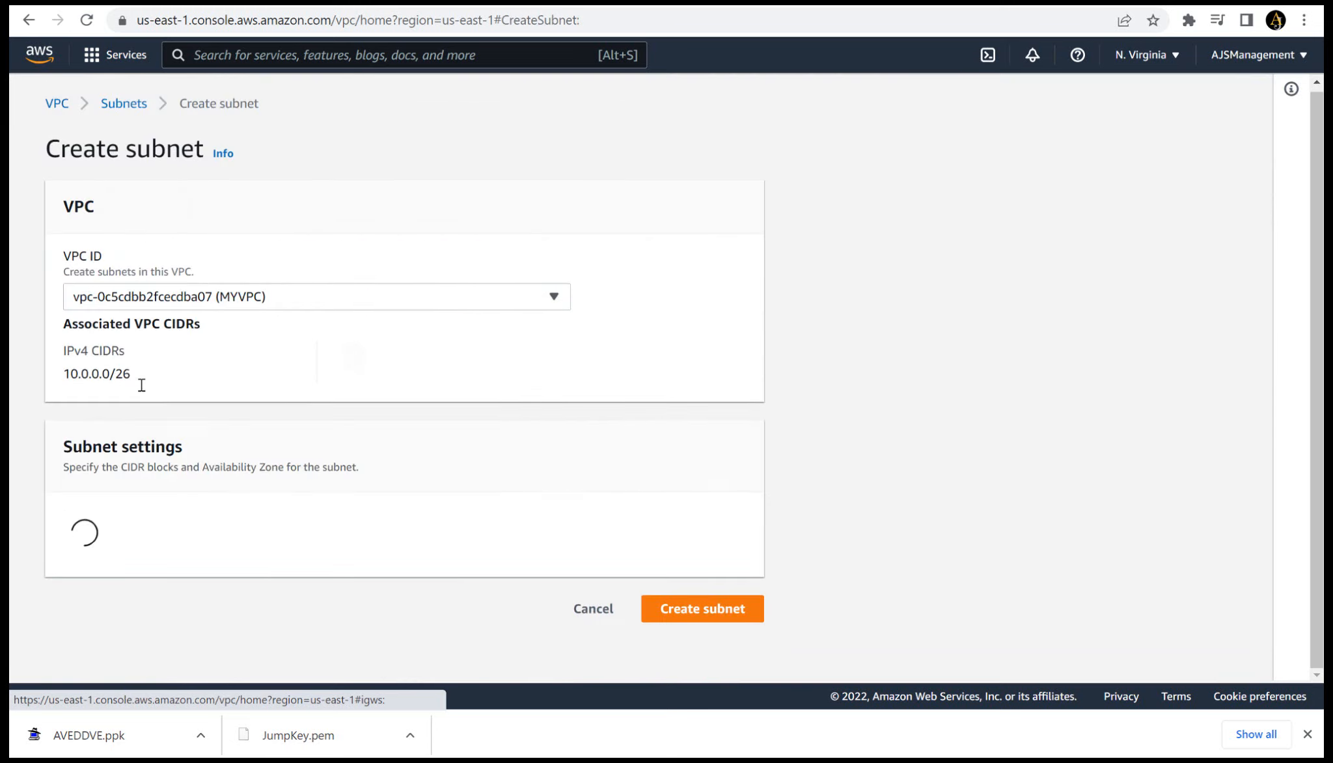
pyautogui.click(286, 591)
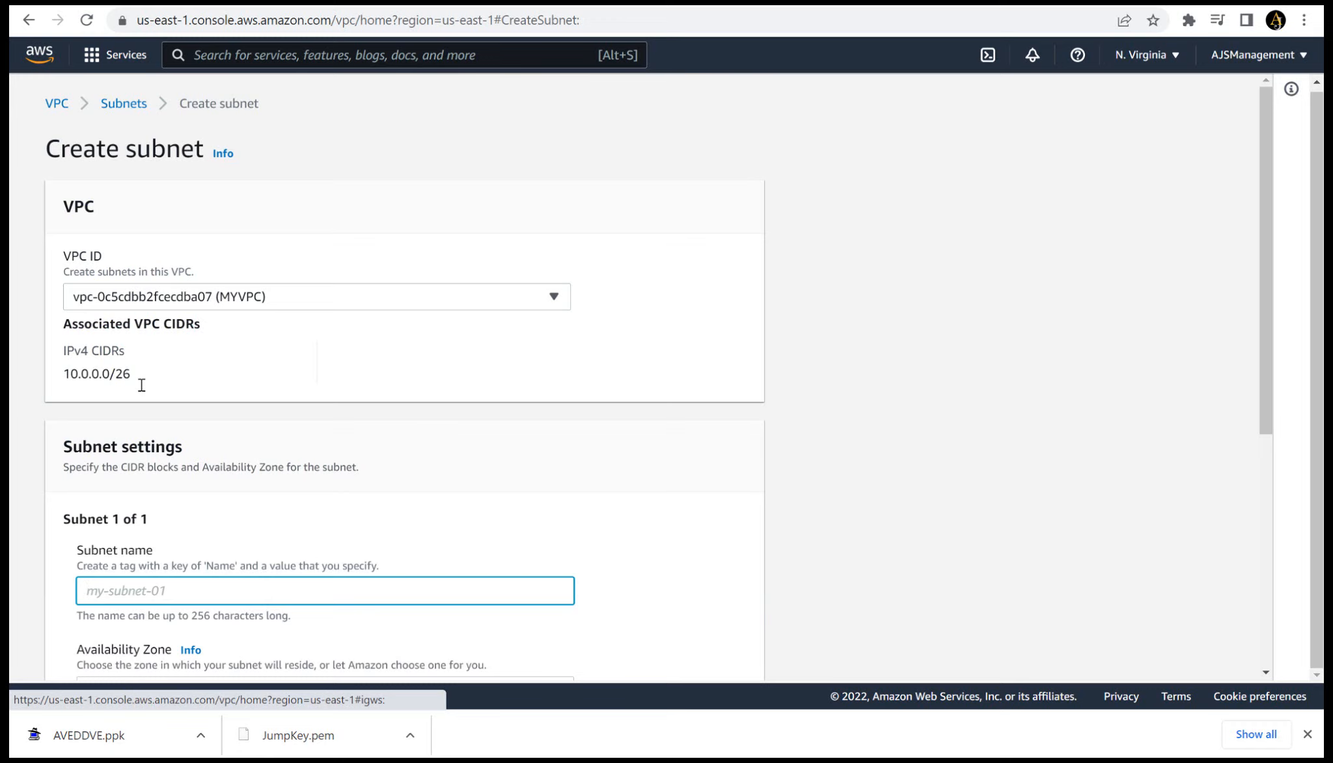
pyautogui.write('Private Sub')
pyautogui.scroll(-5, 142, 386)
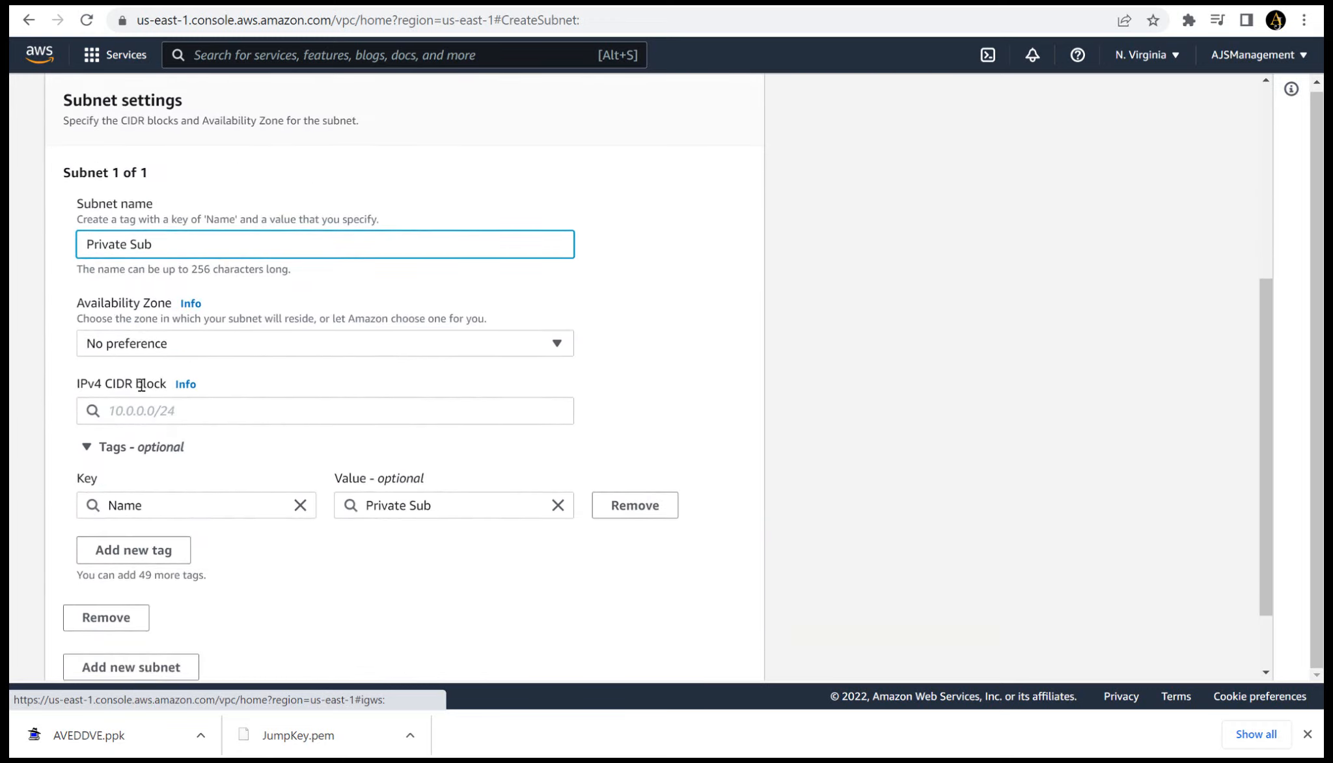
# - Place the Private Sub subnet in availability zone us-east-1b
pyautogui.click(325, 343)
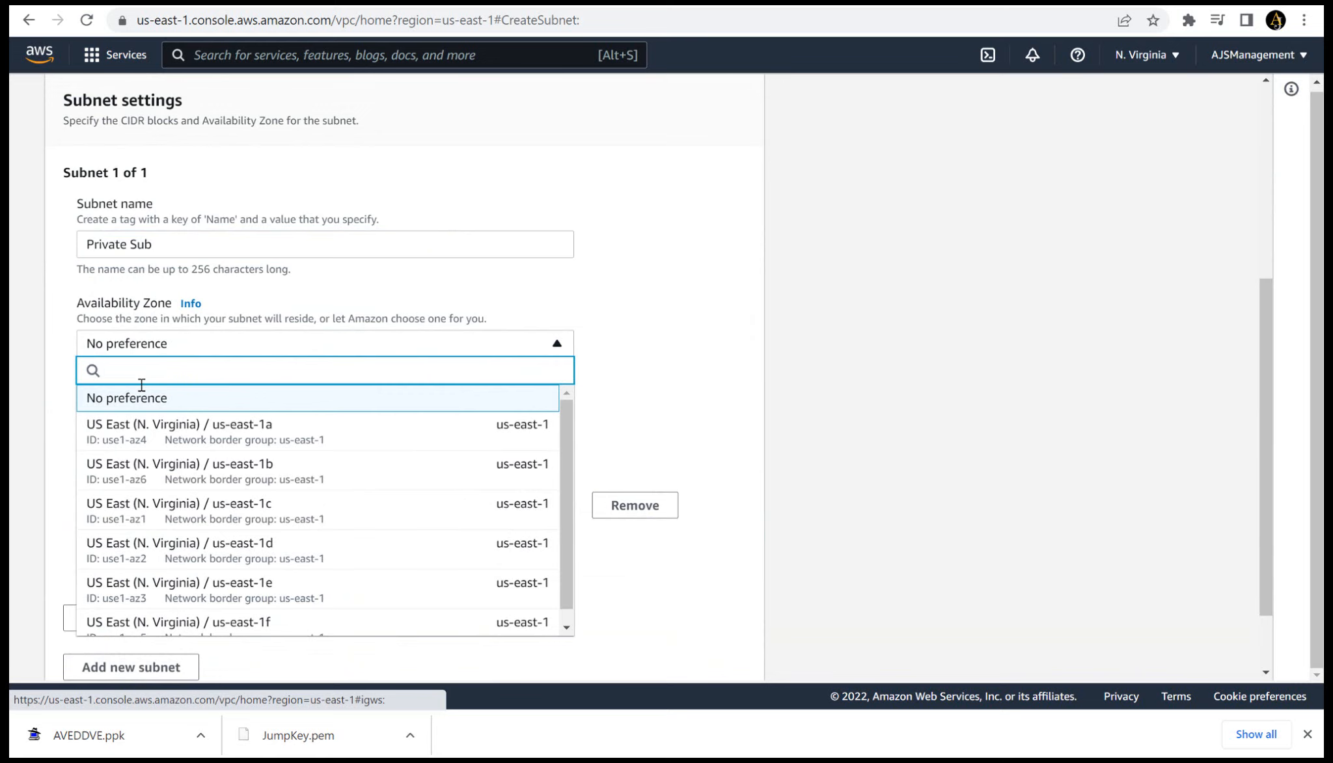
pyautogui.press('Down')
pyautogui.press('Down')
pyautogui.press('Return')
# - Set the Private Sub IPv4 CIDR block to 10.0.0.16/28 and create the subnet
pyautogui.click(141, 385)
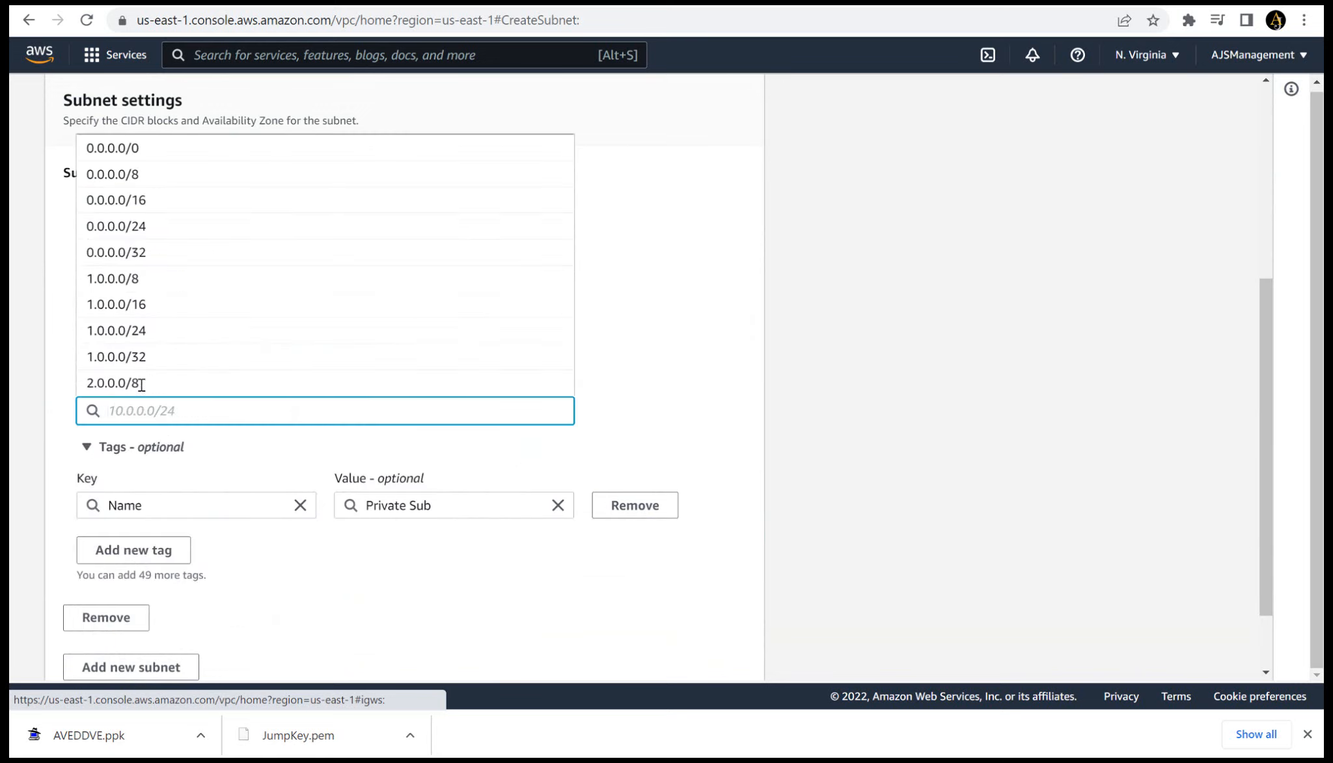
pyautogui.write('10.')
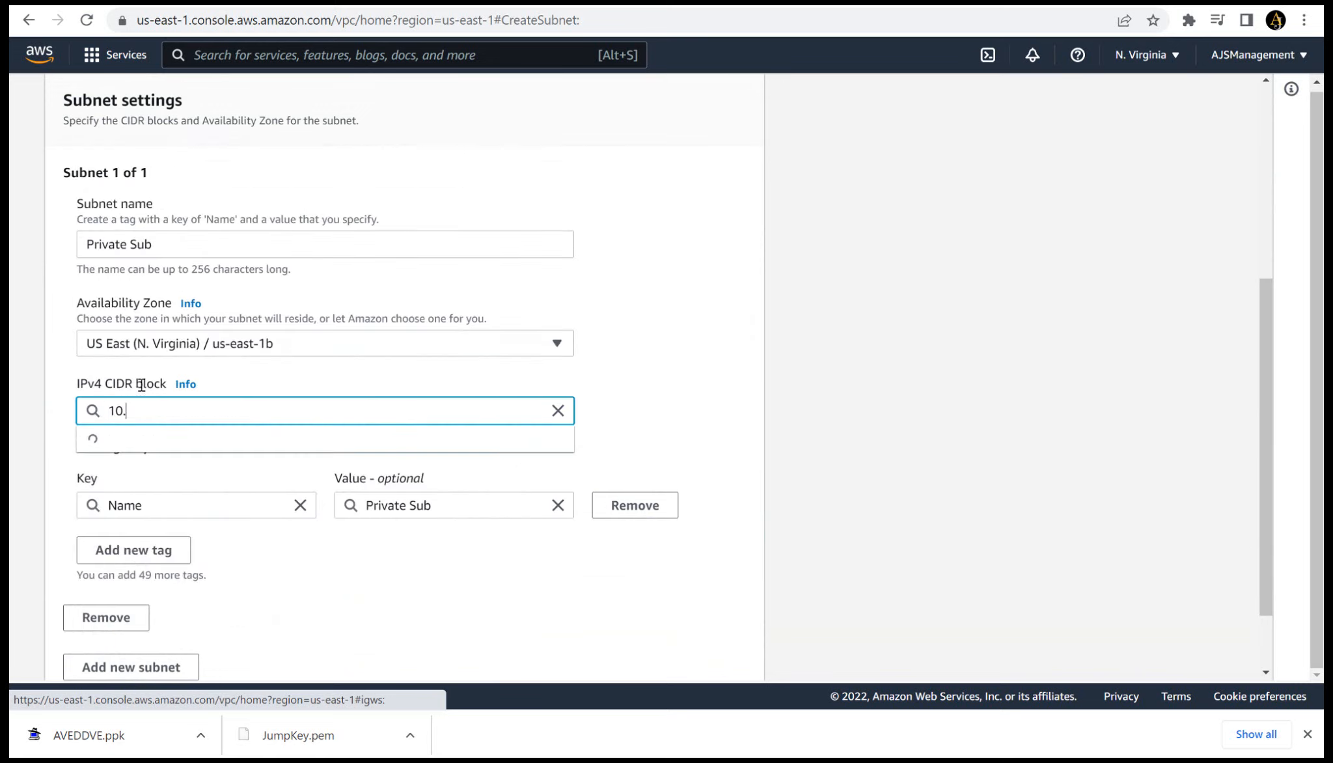
pyautogui.write('0.0.16/28')
pyautogui.scroll(-2, 141, 385)
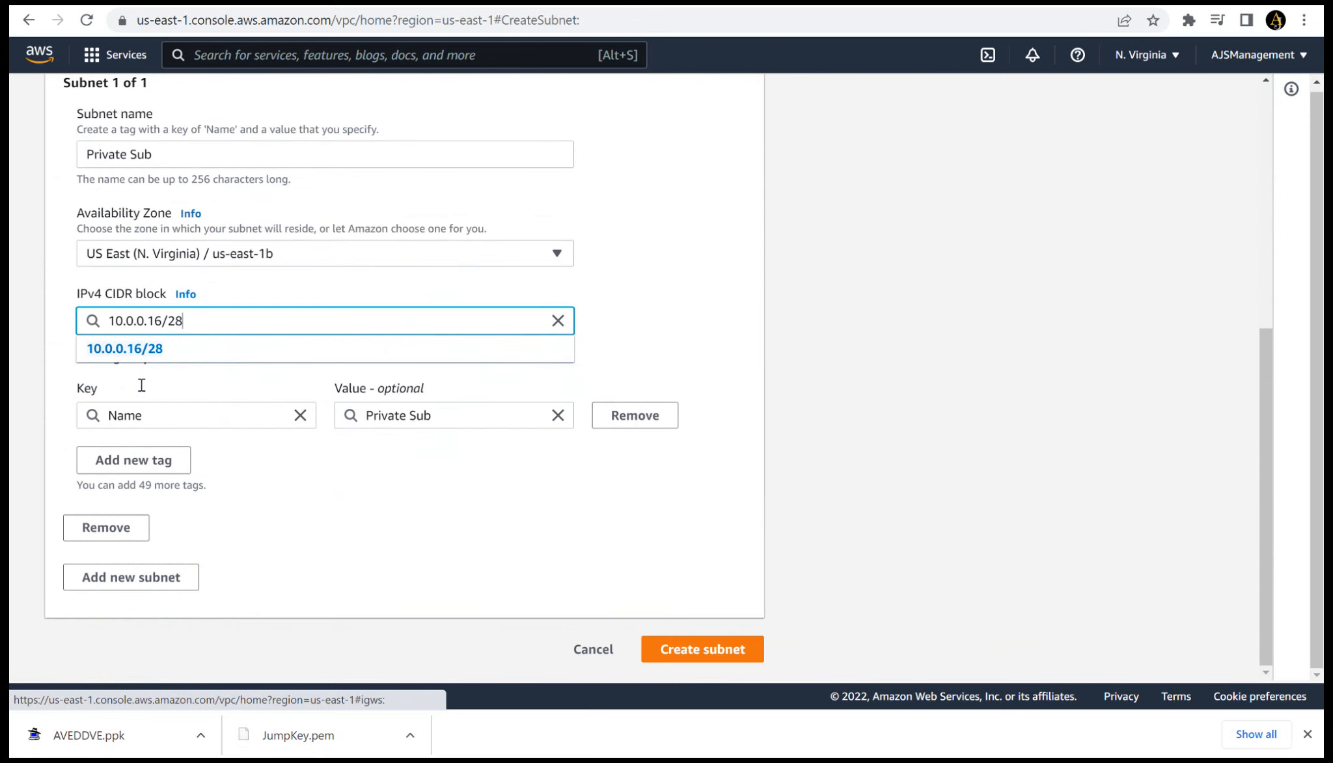
pyautogui.press('Return')
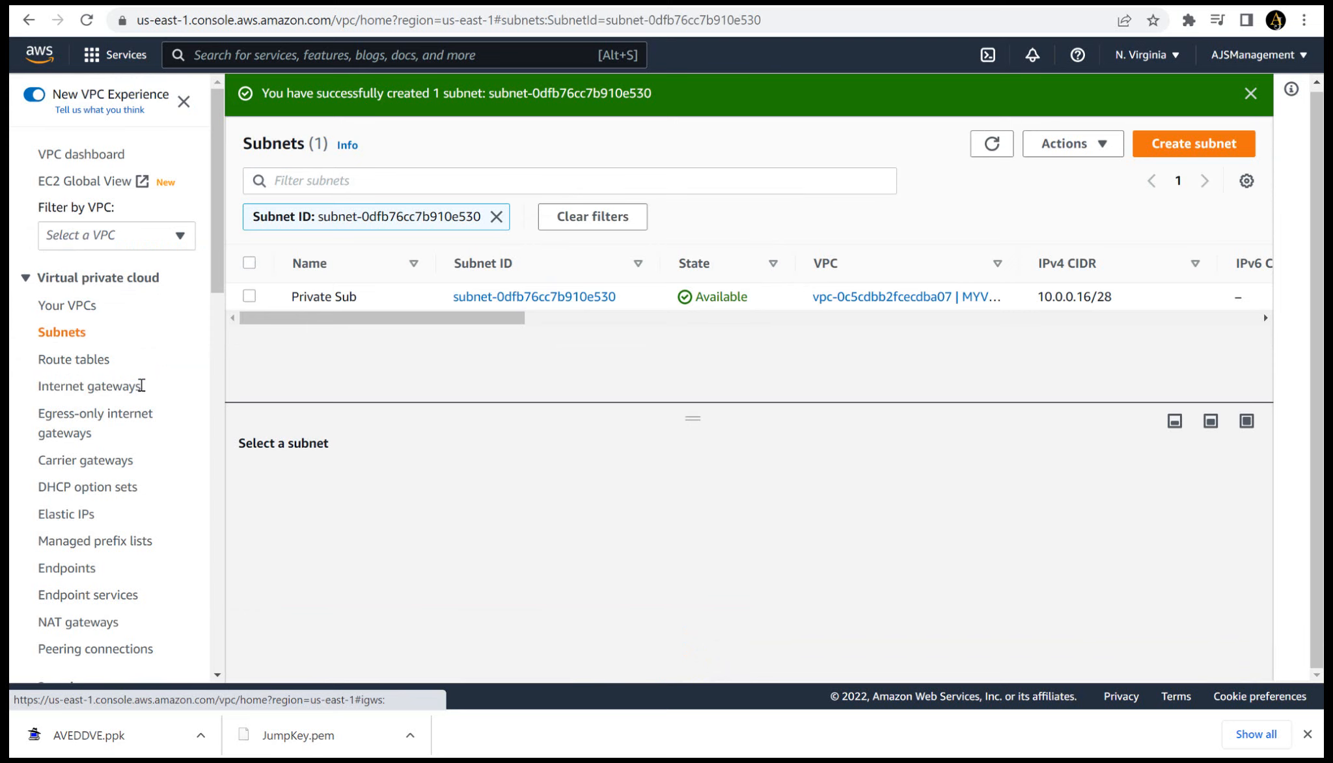
# - Open the route tables and name the unnamed main table of MYVPC Public Route
pyautogui.press('Return')
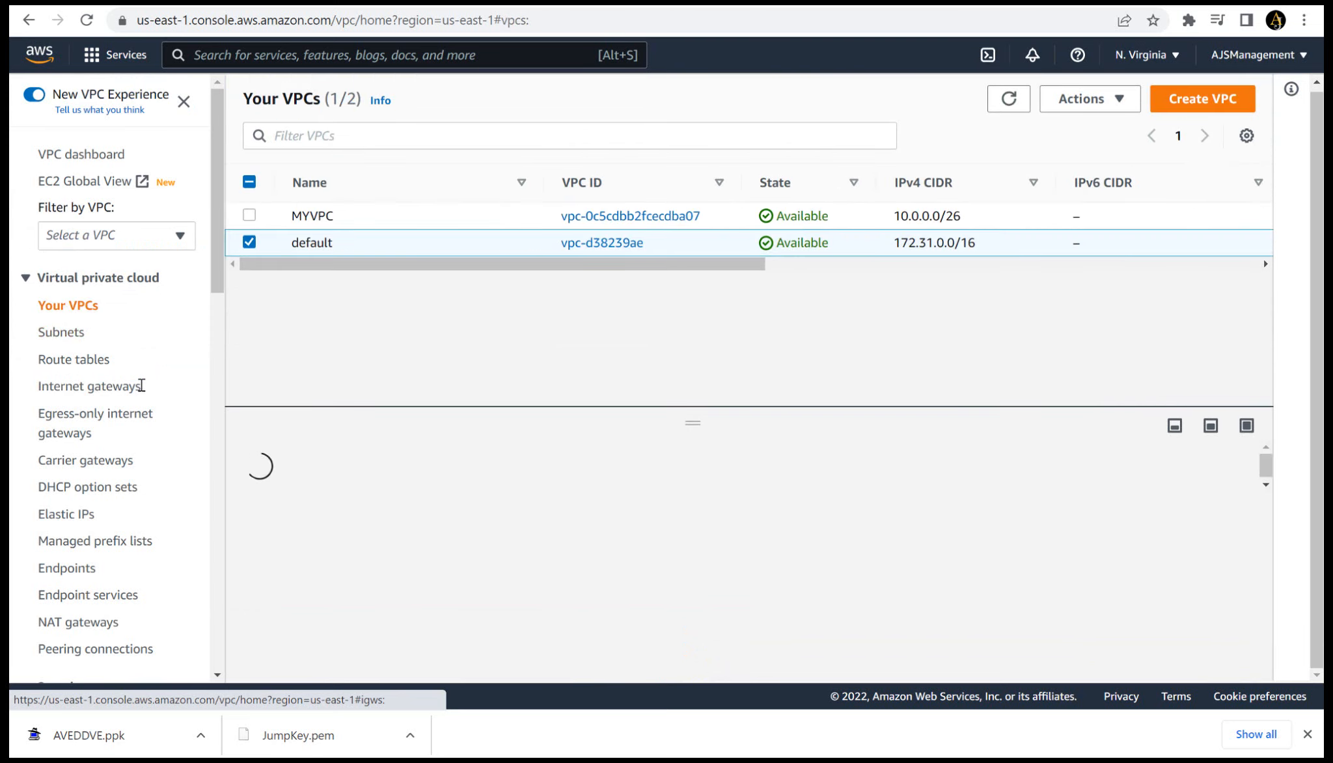
pyautogui.press('Return')
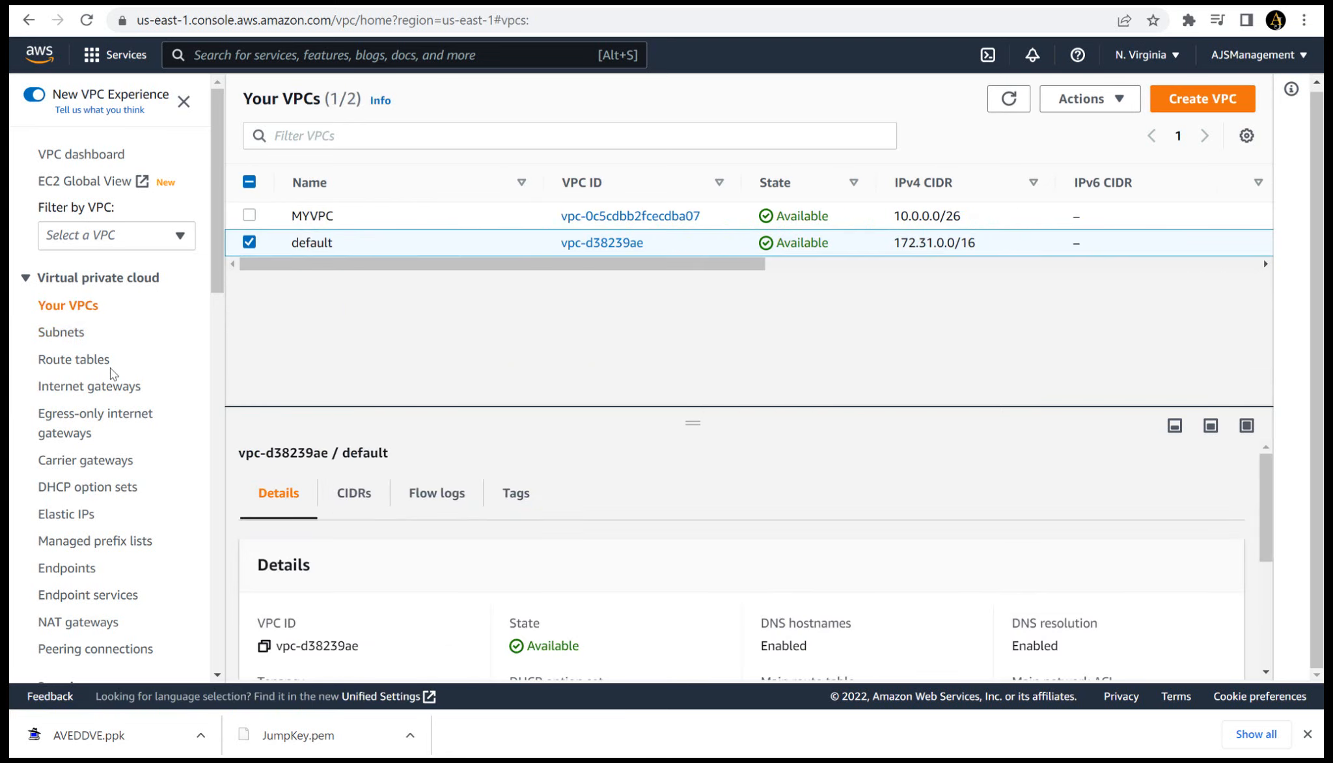
pyautogui.click(94, 364)
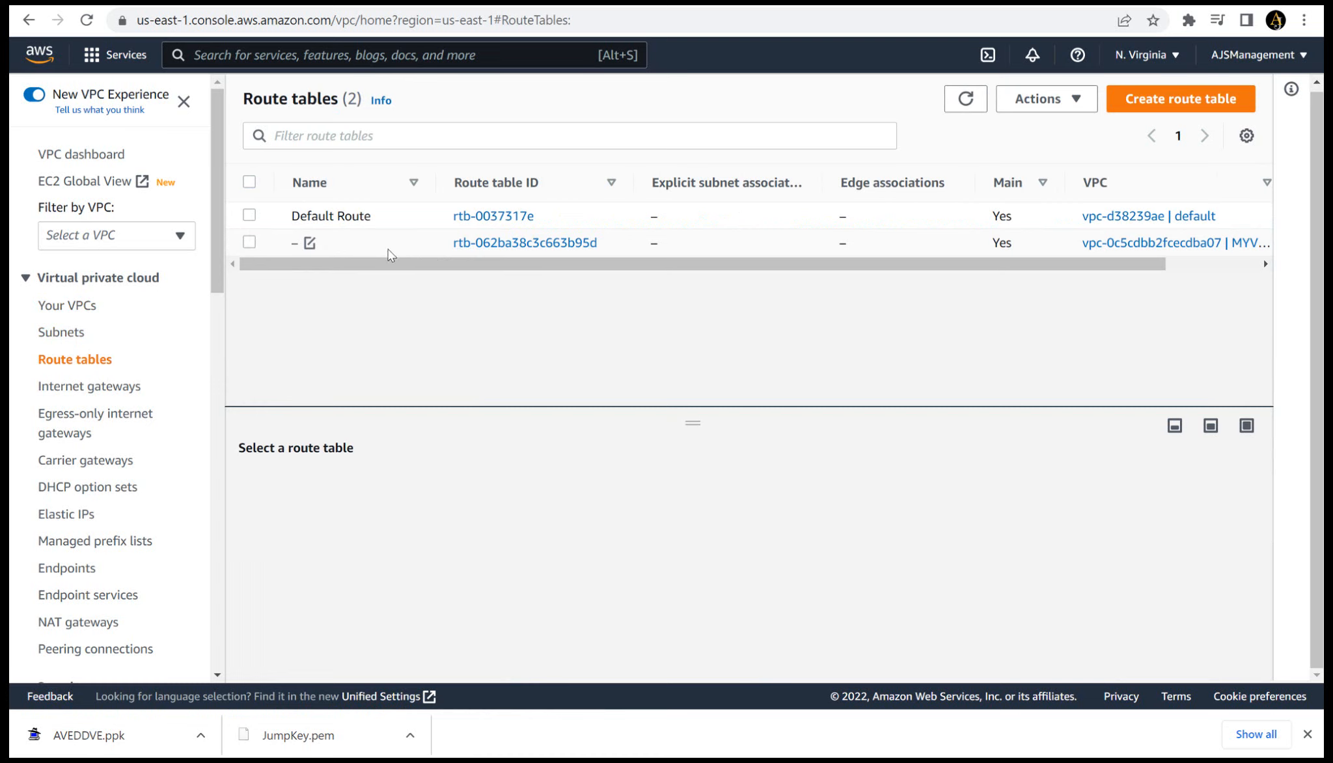
pyautogui.click(310, 244)
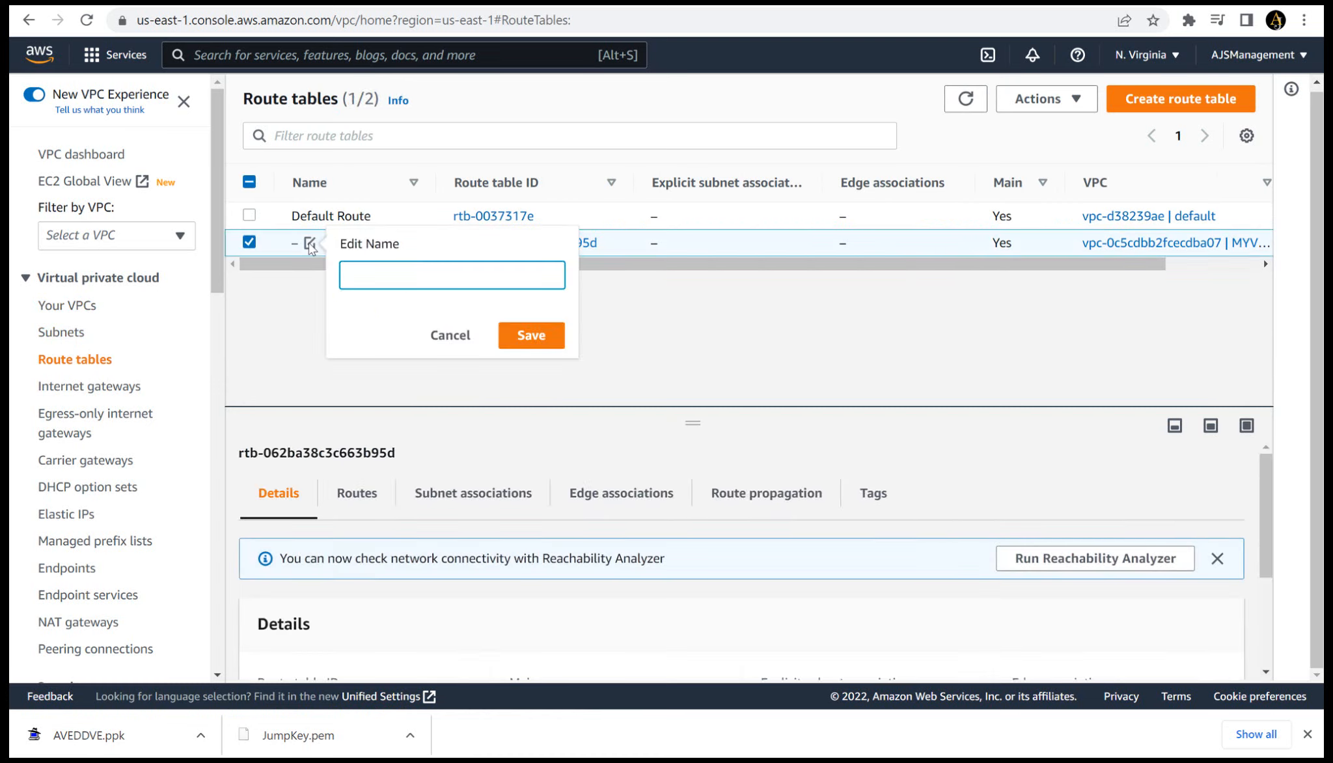
pyautogui.write('Public Route')
pyautogui.click(545, 335)
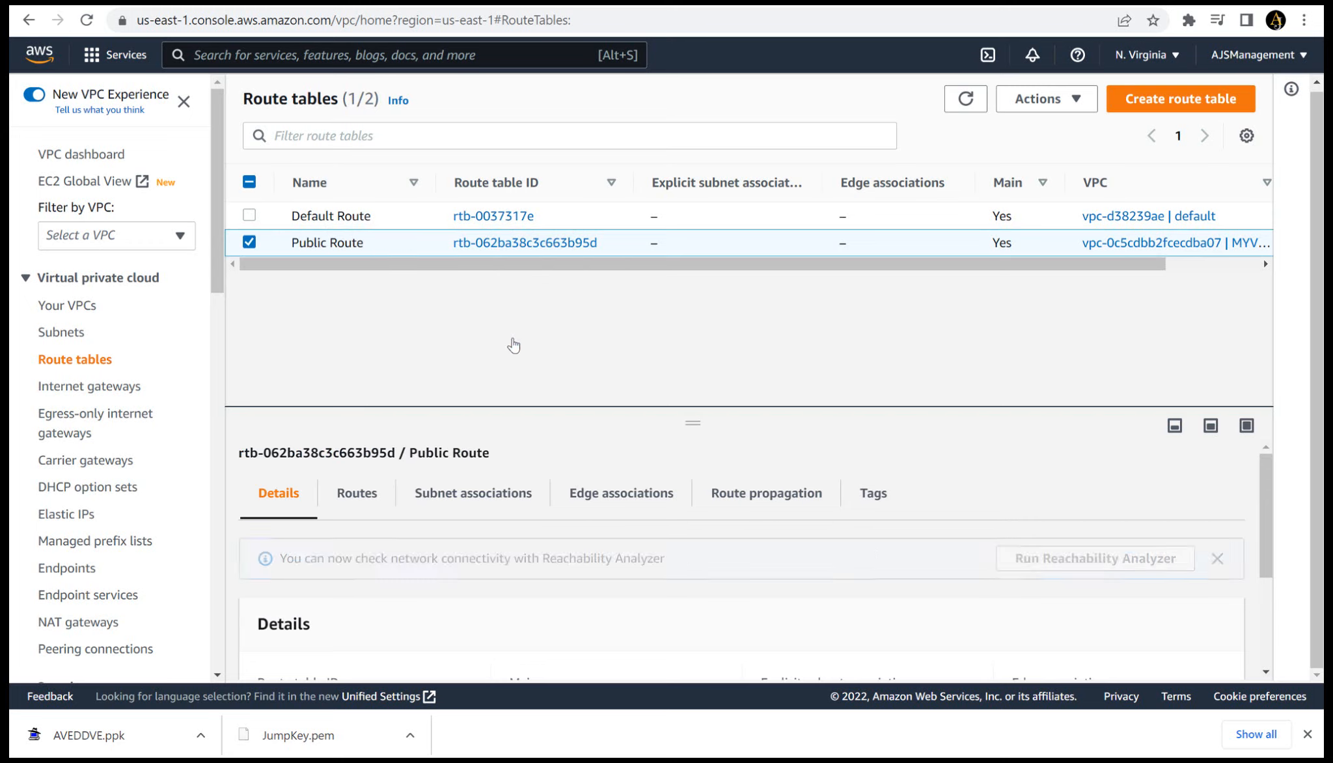
# - Create a route table named Private Route in the MYVPC network
pyautogui.click(1168, 105)
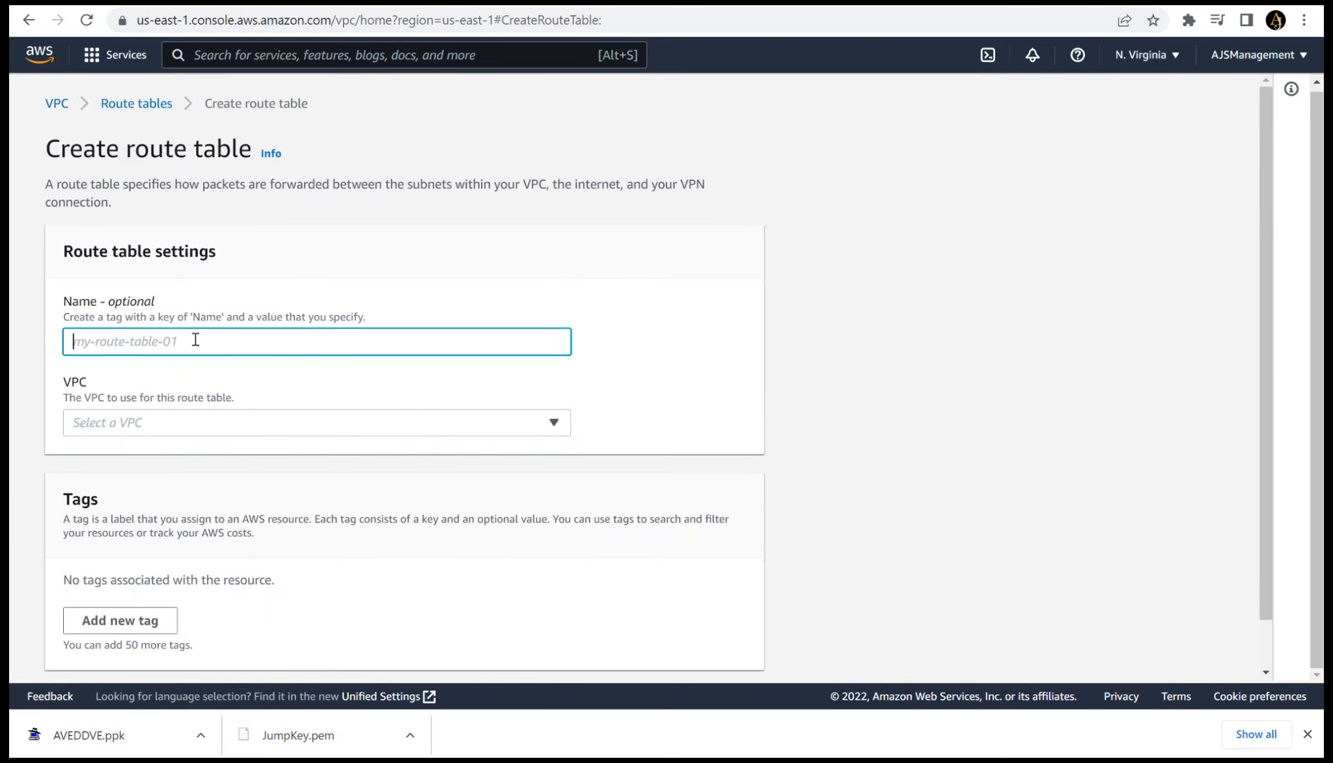
pyautogui.write('Pr')
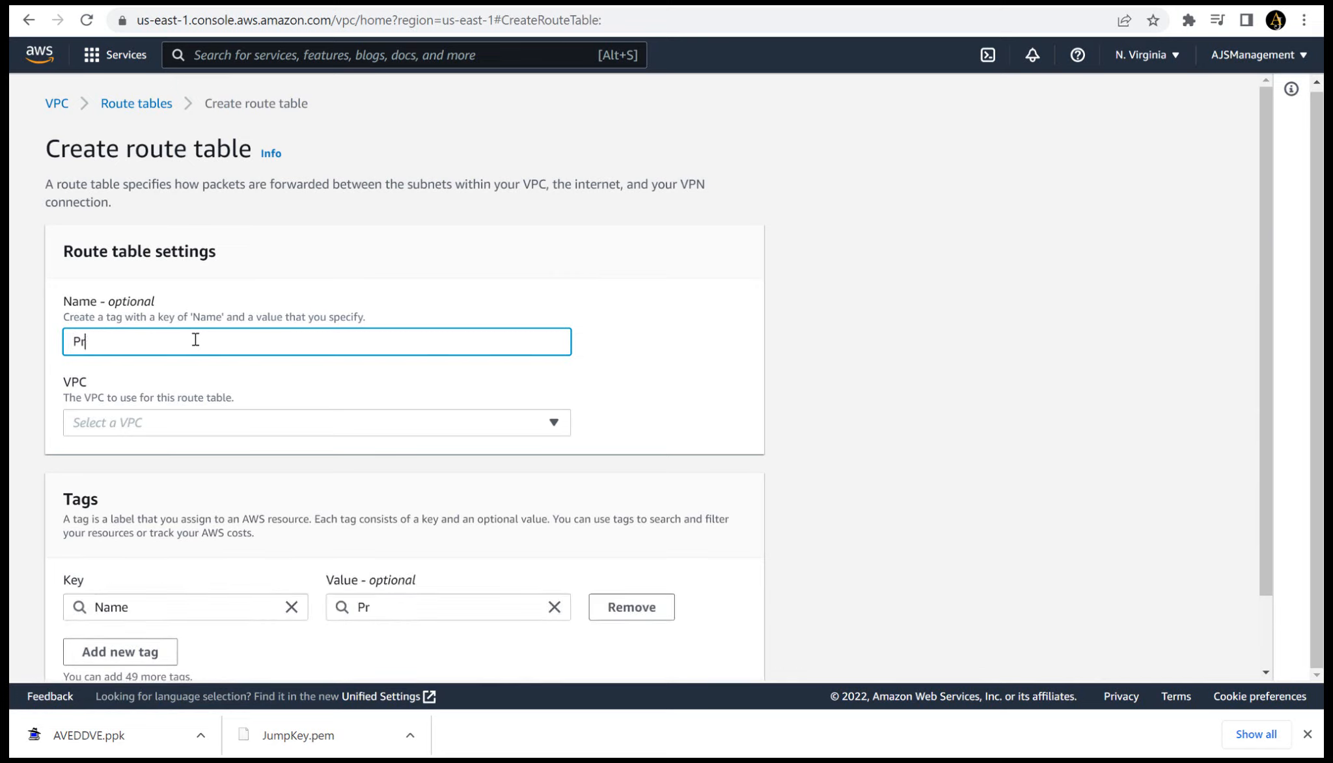
pyautogui.write('ivate Route')
pyautogui.click(165, 433)
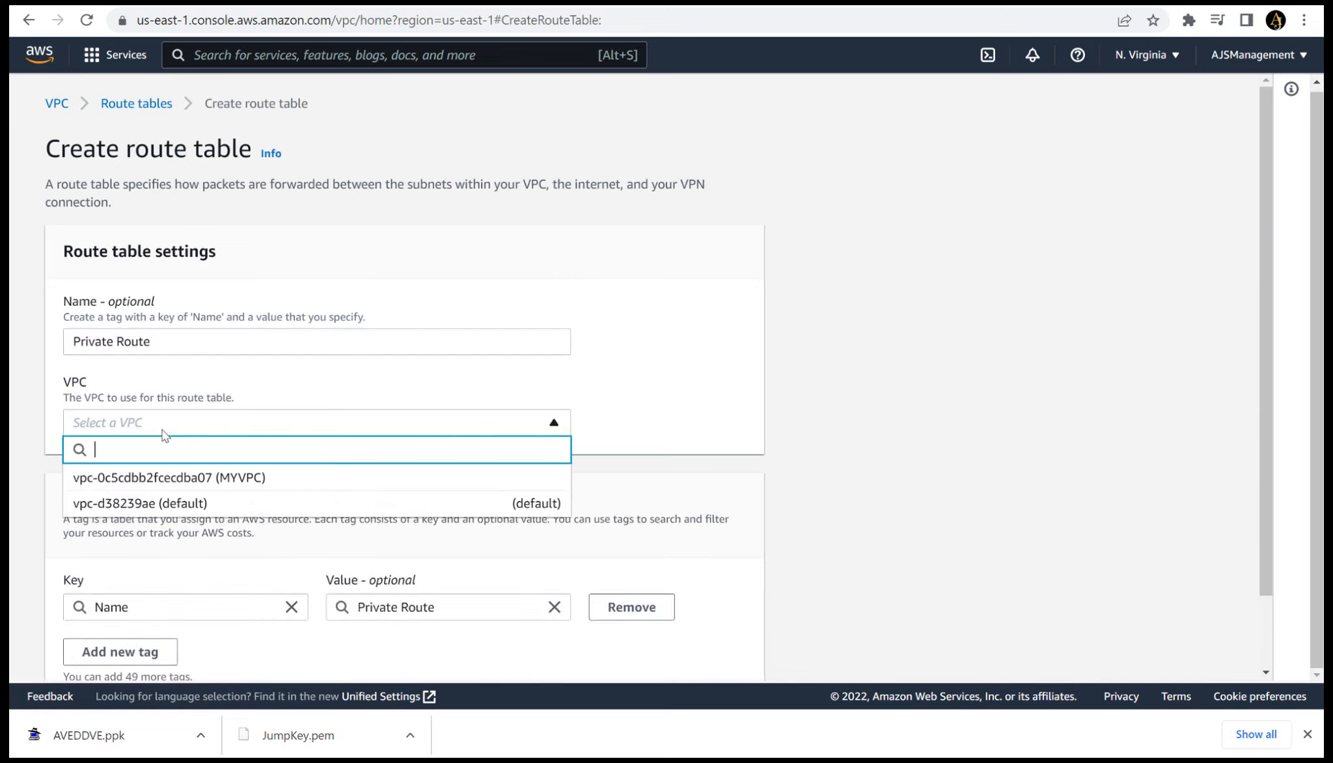
pyautogui.click(170, 485)
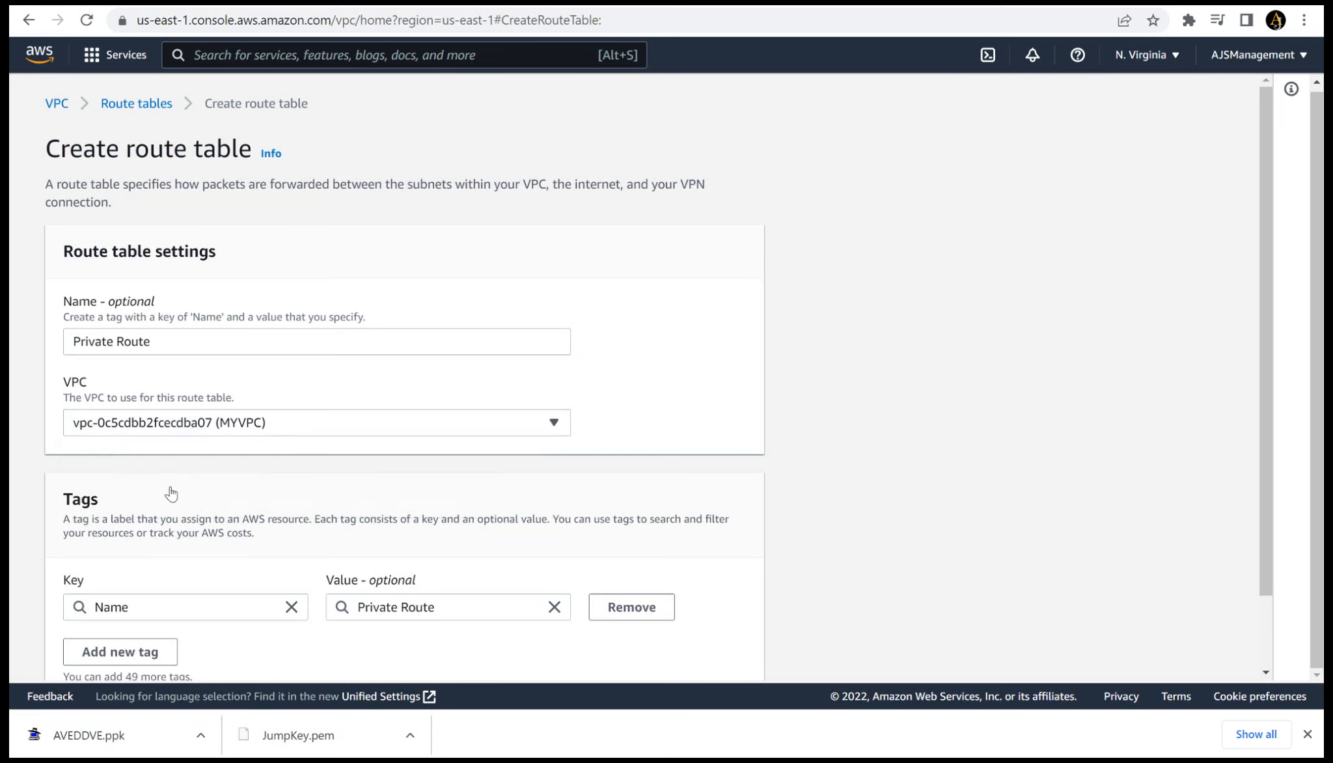
pyautogui.scroll(-2, 171, 495)
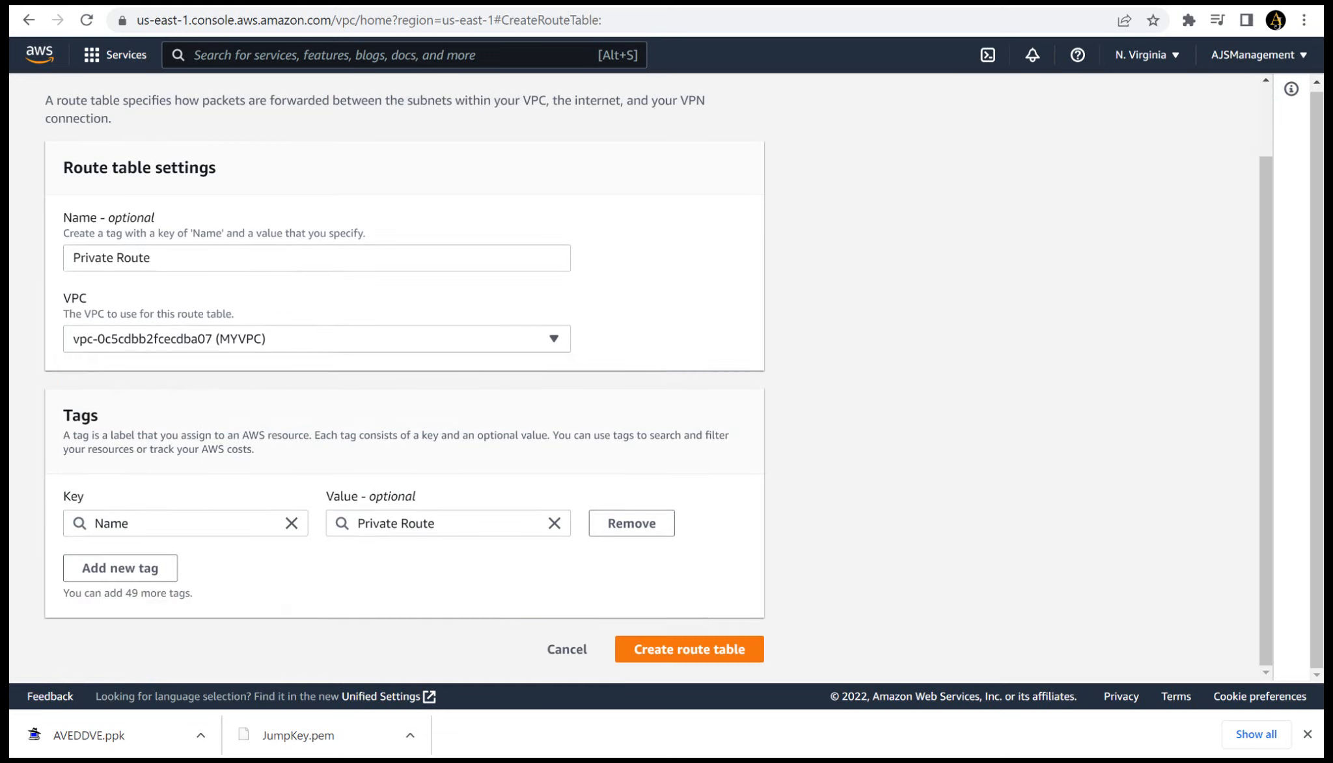
pyautogui.click(670, 663)
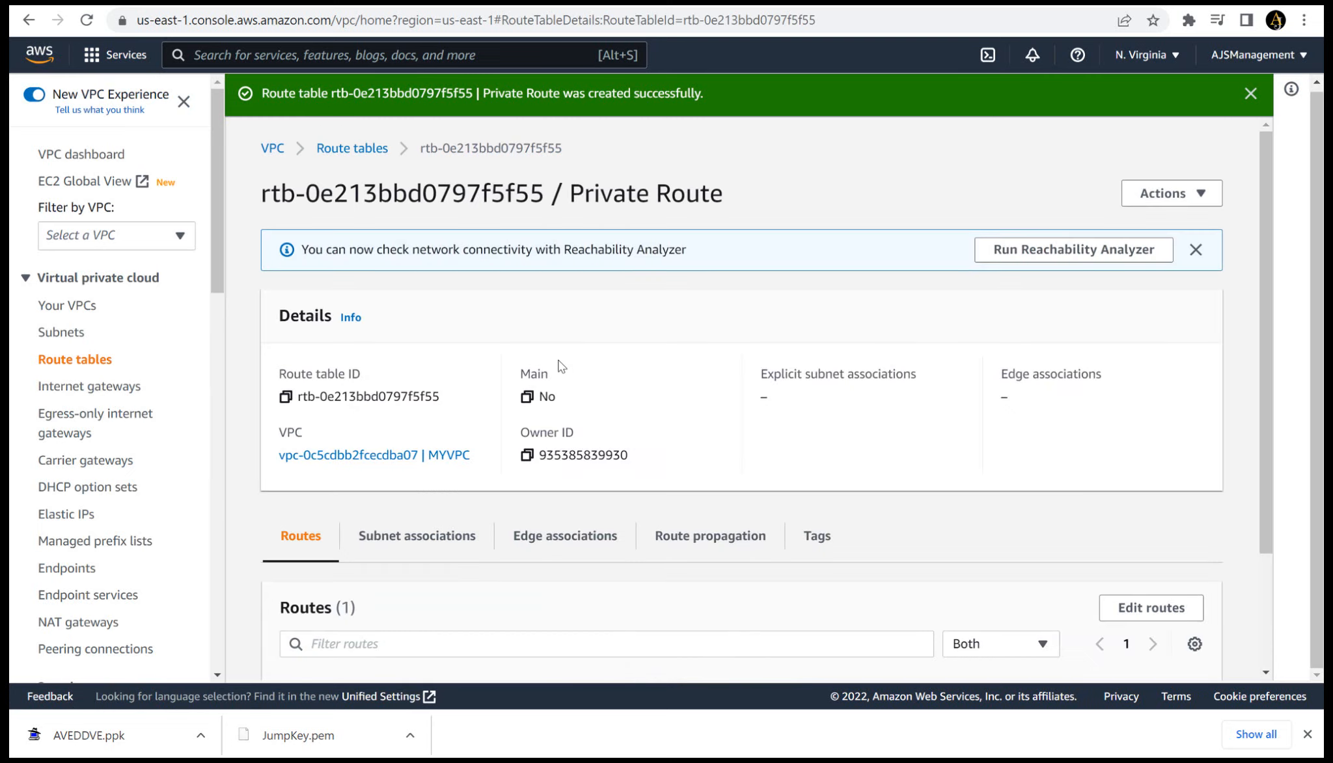
# - Associate the Private Sub subnet with the Private Route table and save the association
pyautogui.click(55, 371)
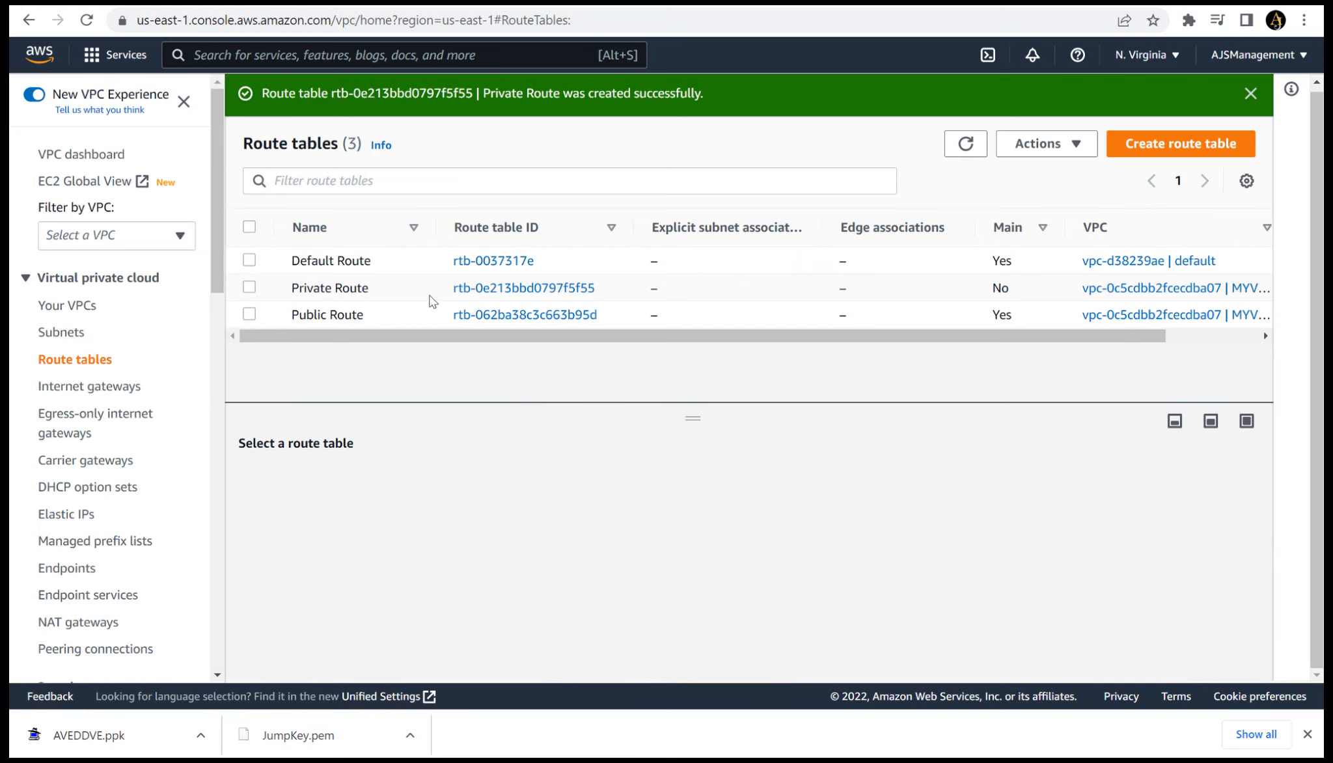
pyautogui.click(481, 288)
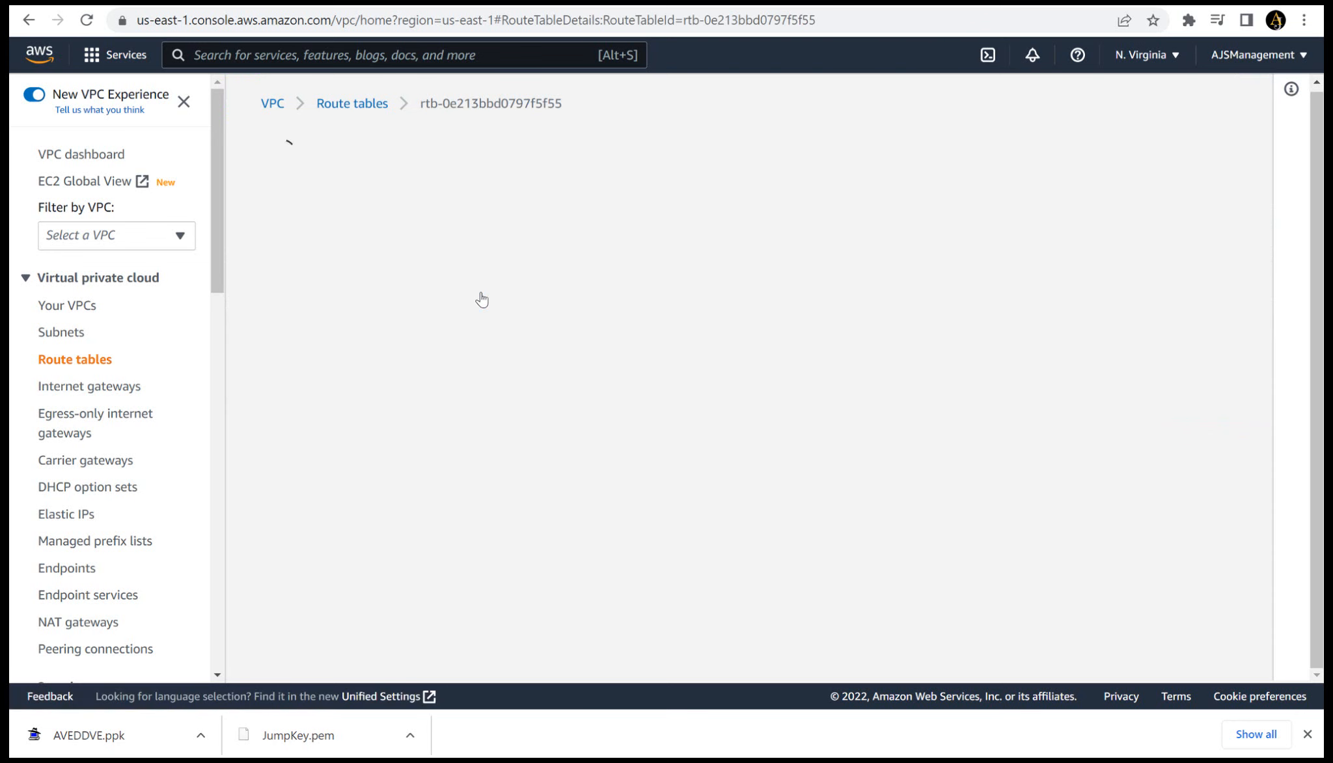
pyautogui.click(424, 492)
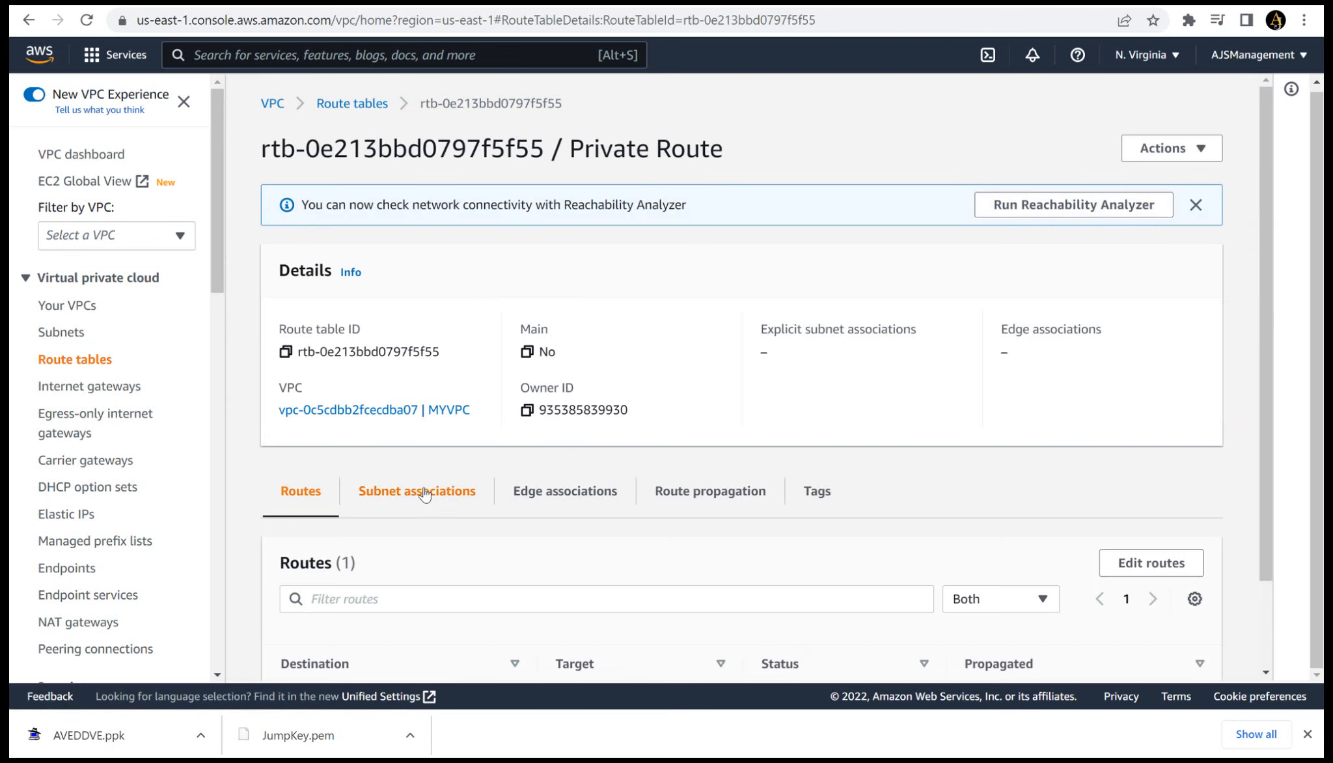
pyautogui.scroll(-3, 423, 494)
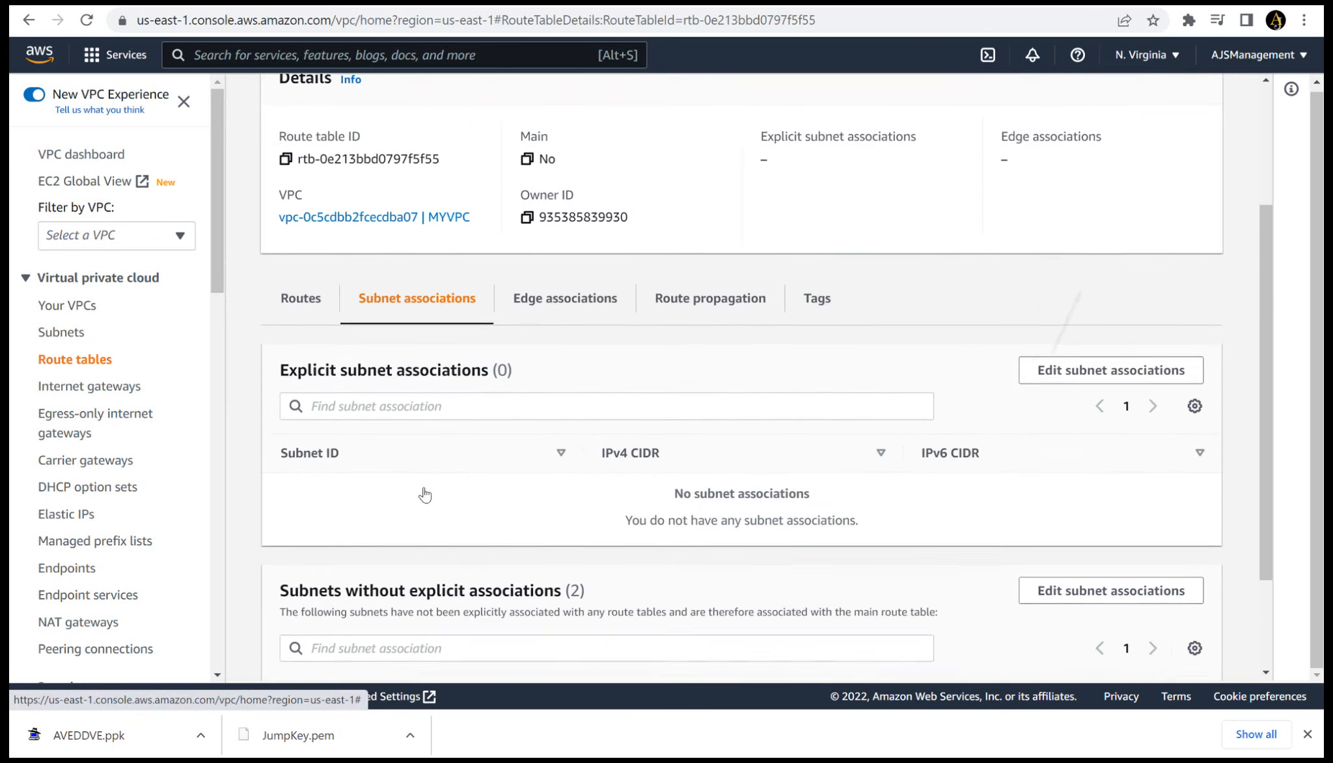
pyautogui.click(1040, 358)
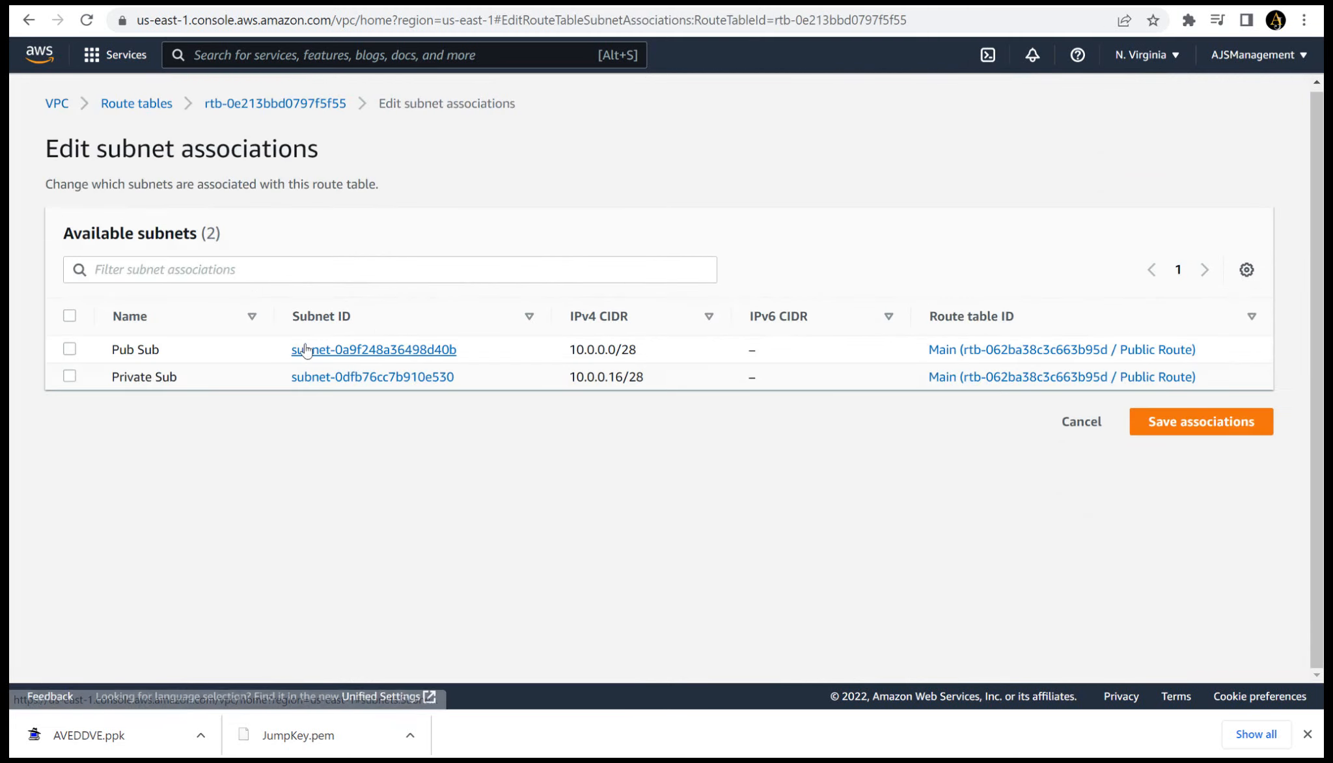
pyautogui.click(70, 376)
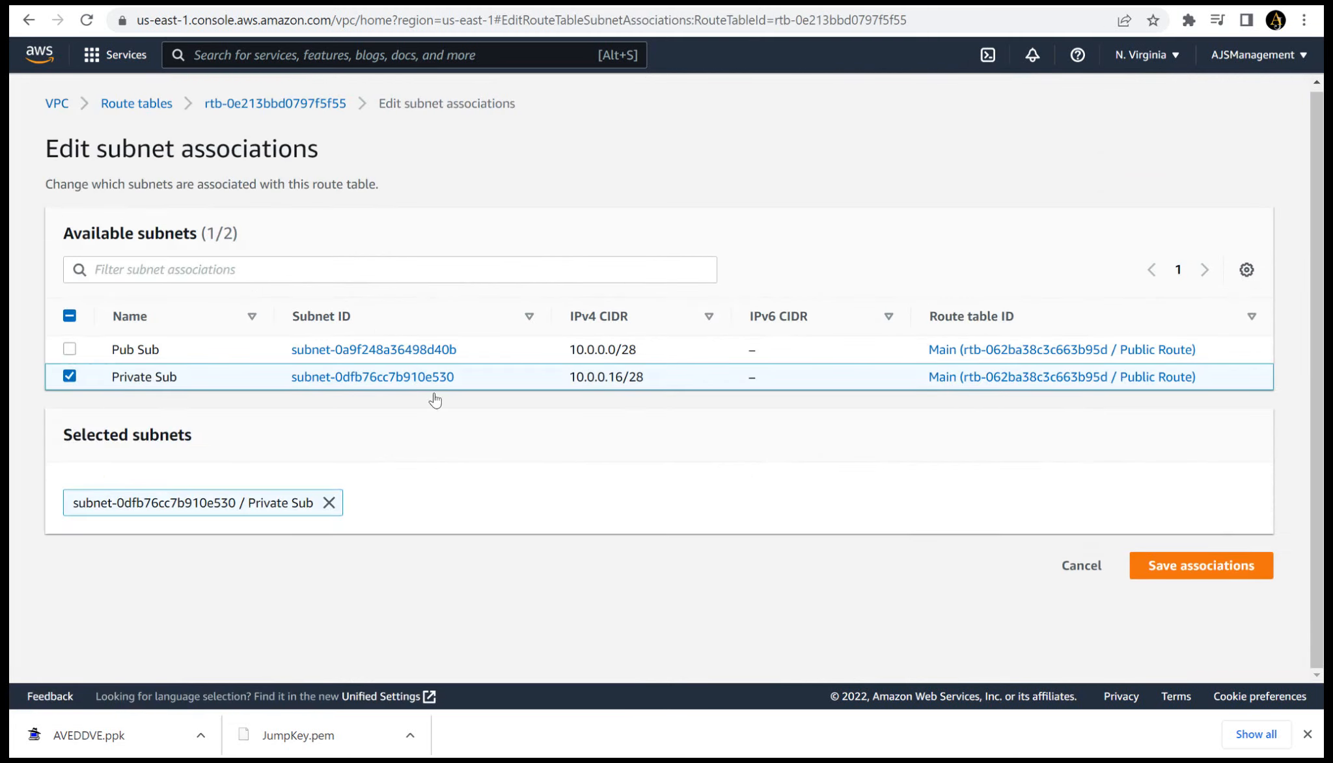
pyautogui.click(1184, 573)
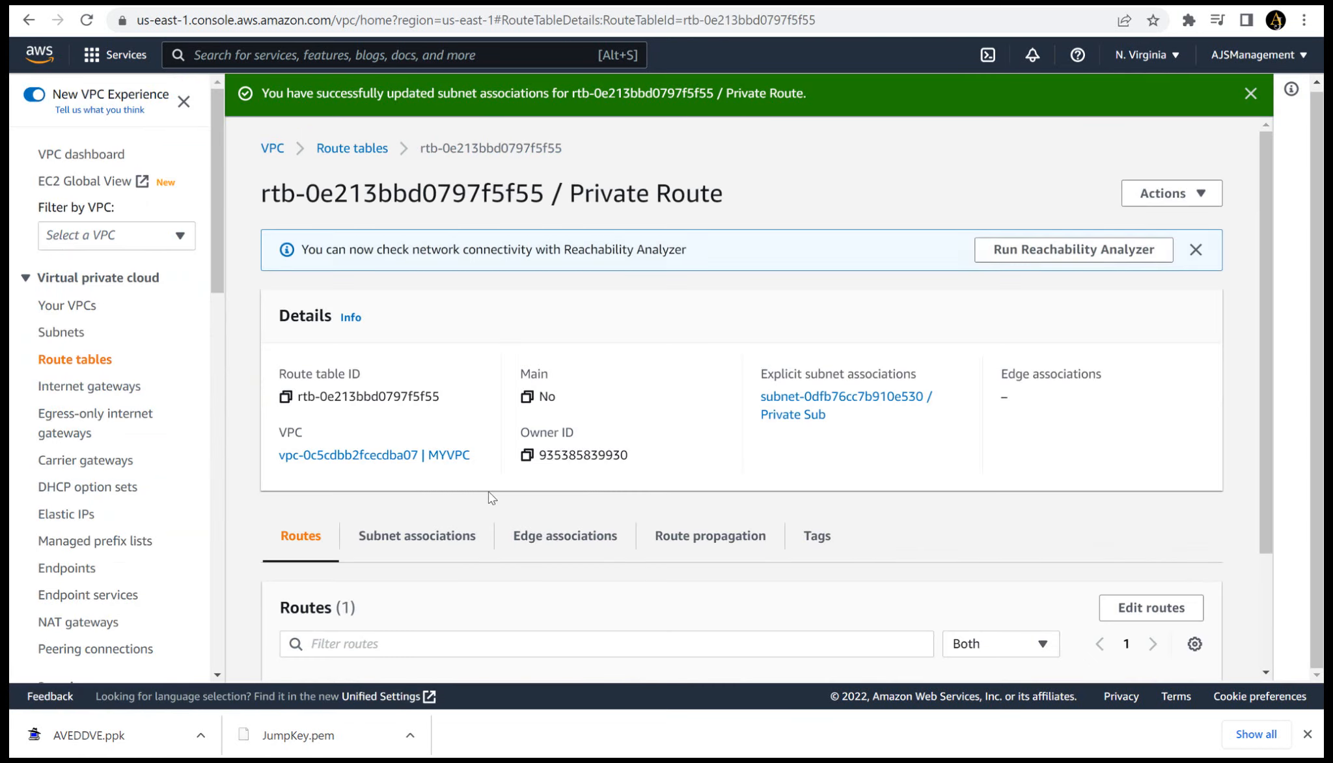
# - Associate the Pub Sub subnet with the Public Route table and save the association
pyautogui.click(81, 359)
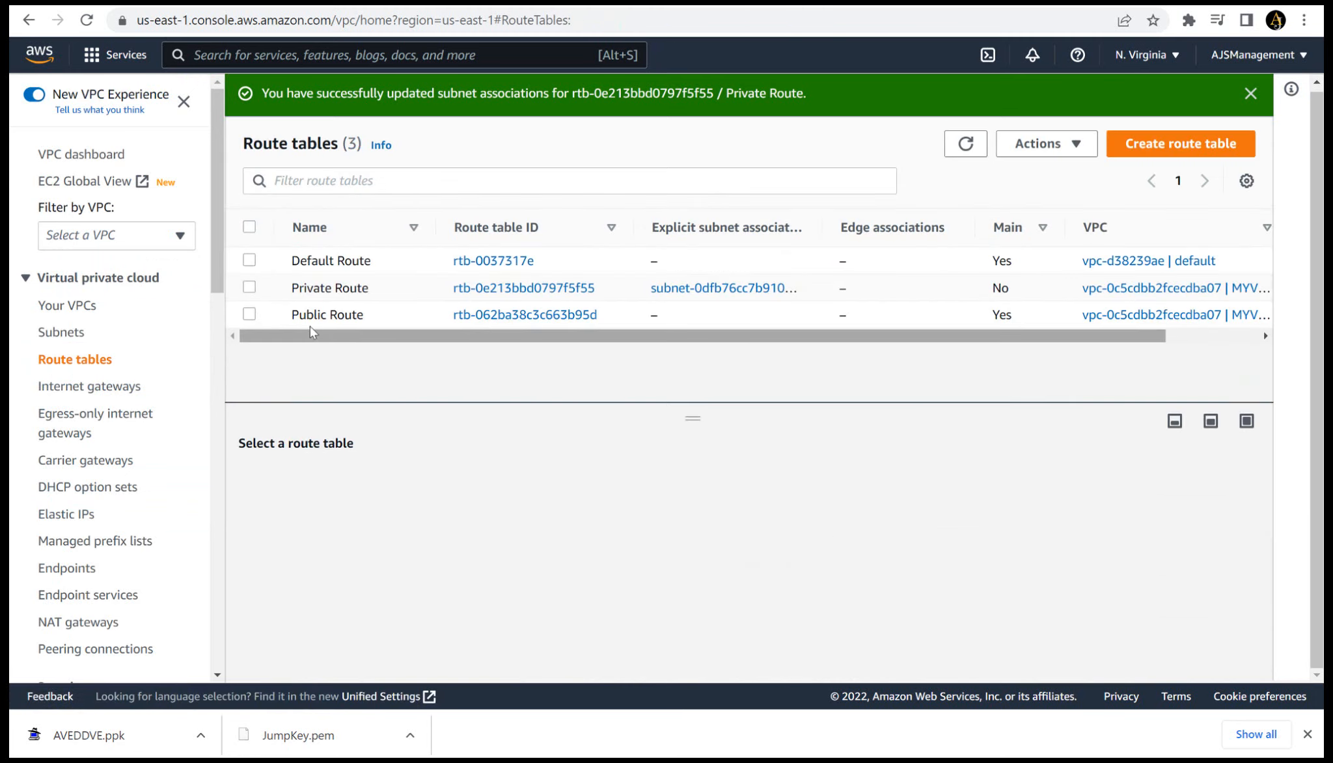
pyautogui.click(249, 315)
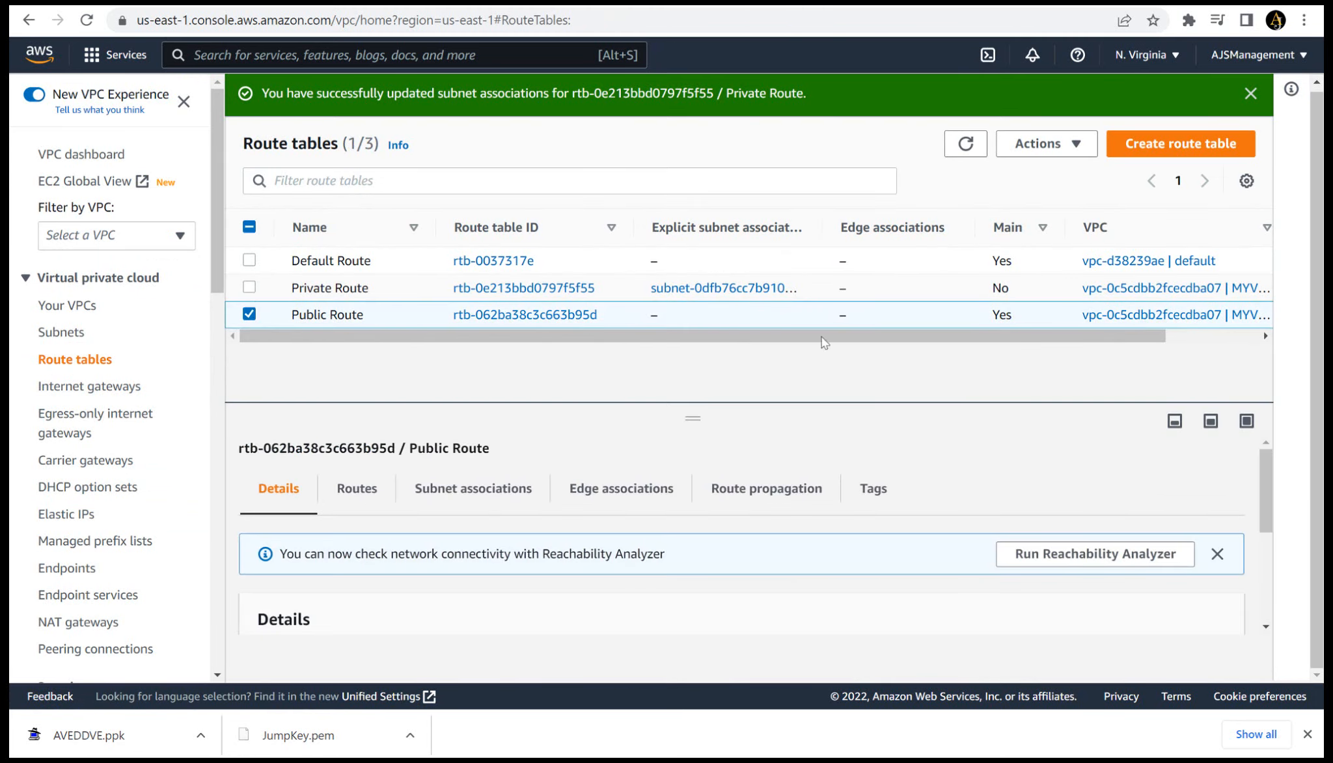
pyautogui.click(500, 491)
pyautogui.click(1110, 562)
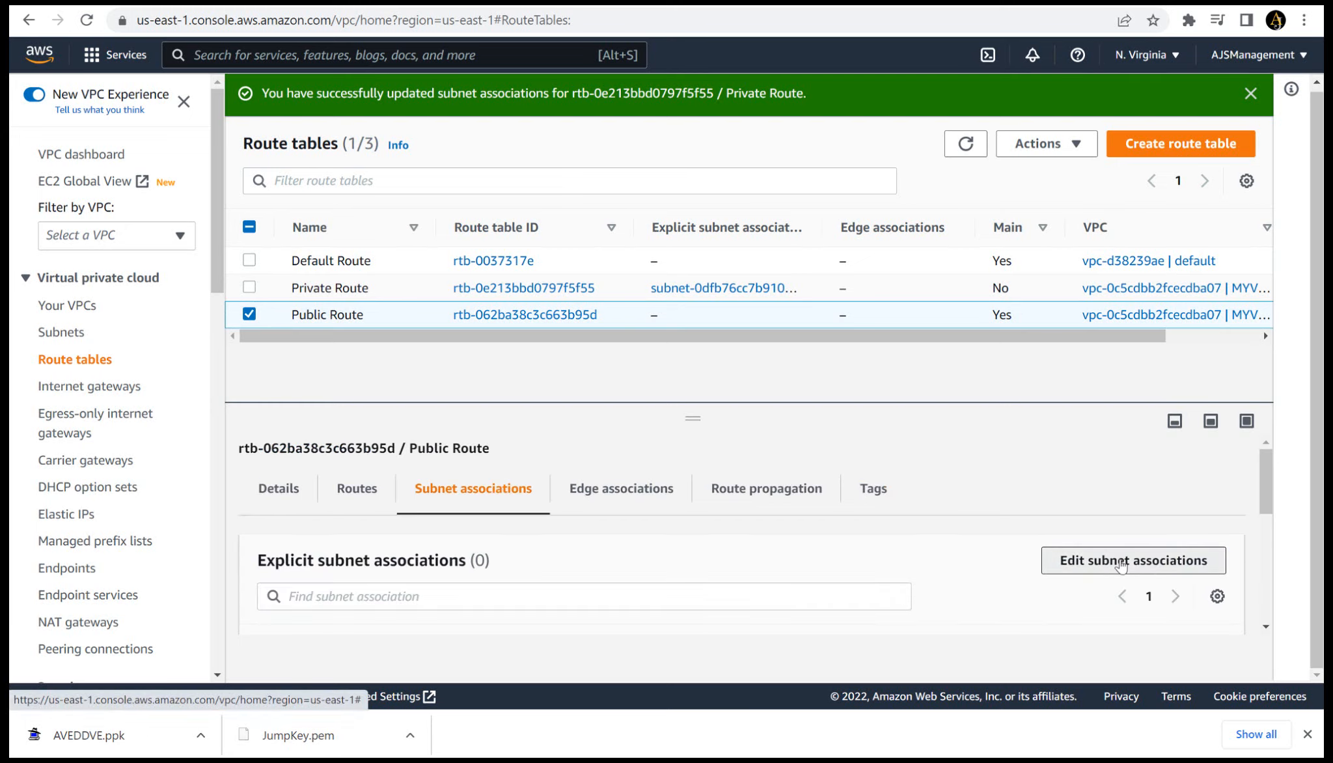
pyautogui.click(70, 350)
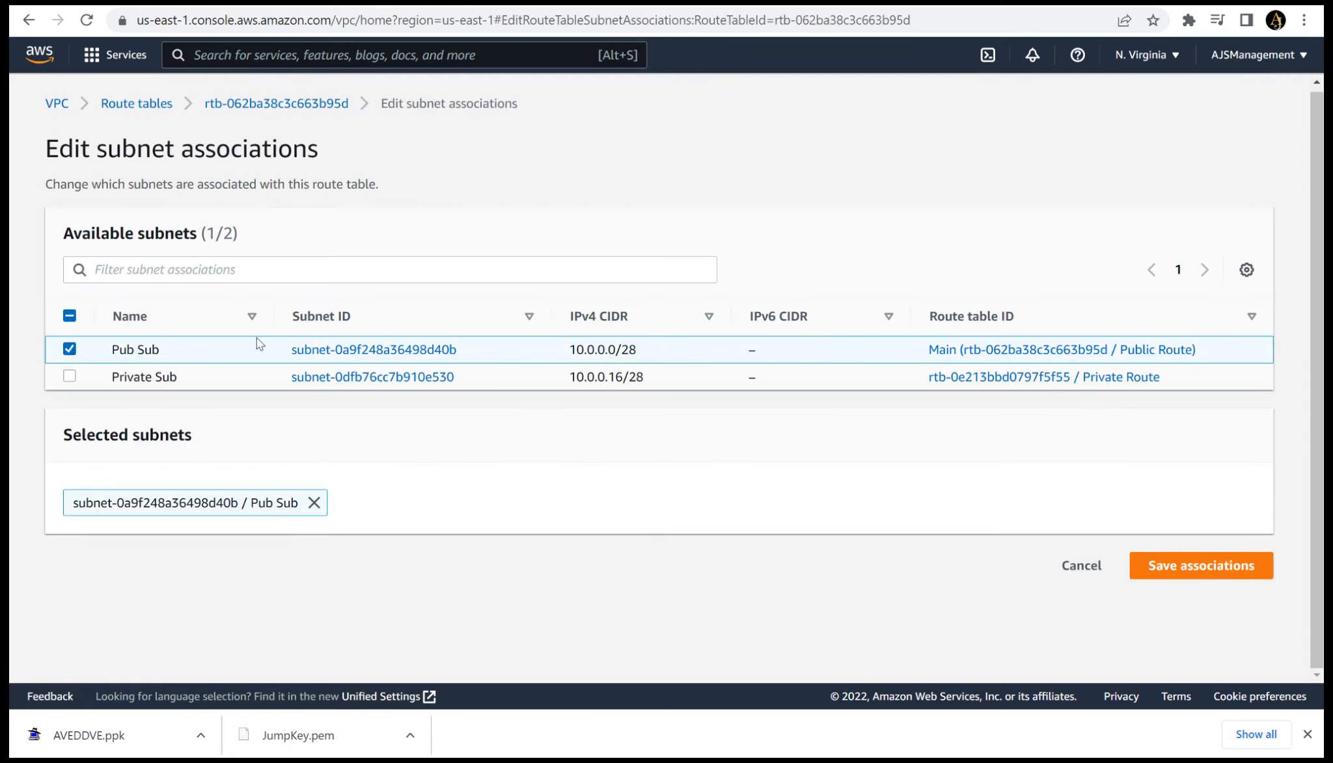
pyautogui.click(1201, 566)
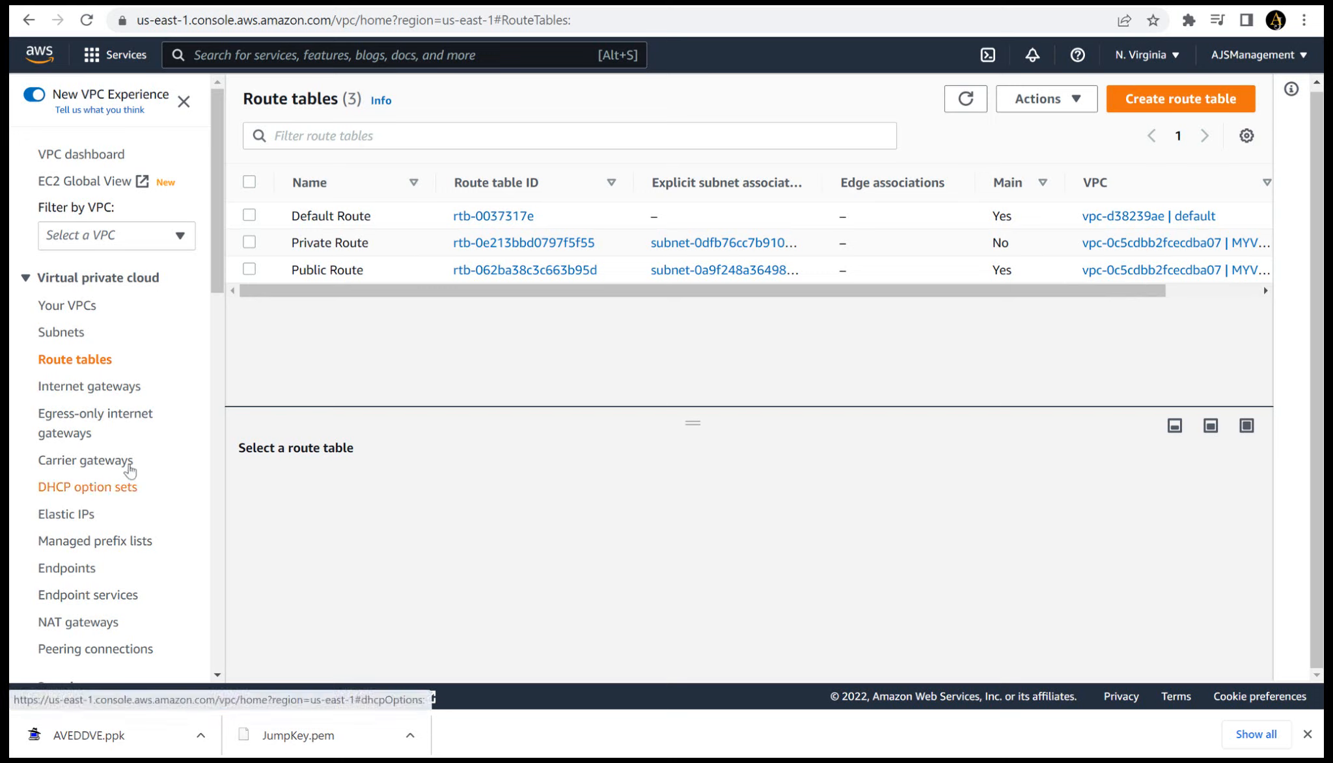
# - Create an internet gateway with the name tag IGW
pyautogui.click(111, 389)
pyautogui.click(1131, 108)
pyautogui.click(519, 339)
pyautogui.write('IGB')
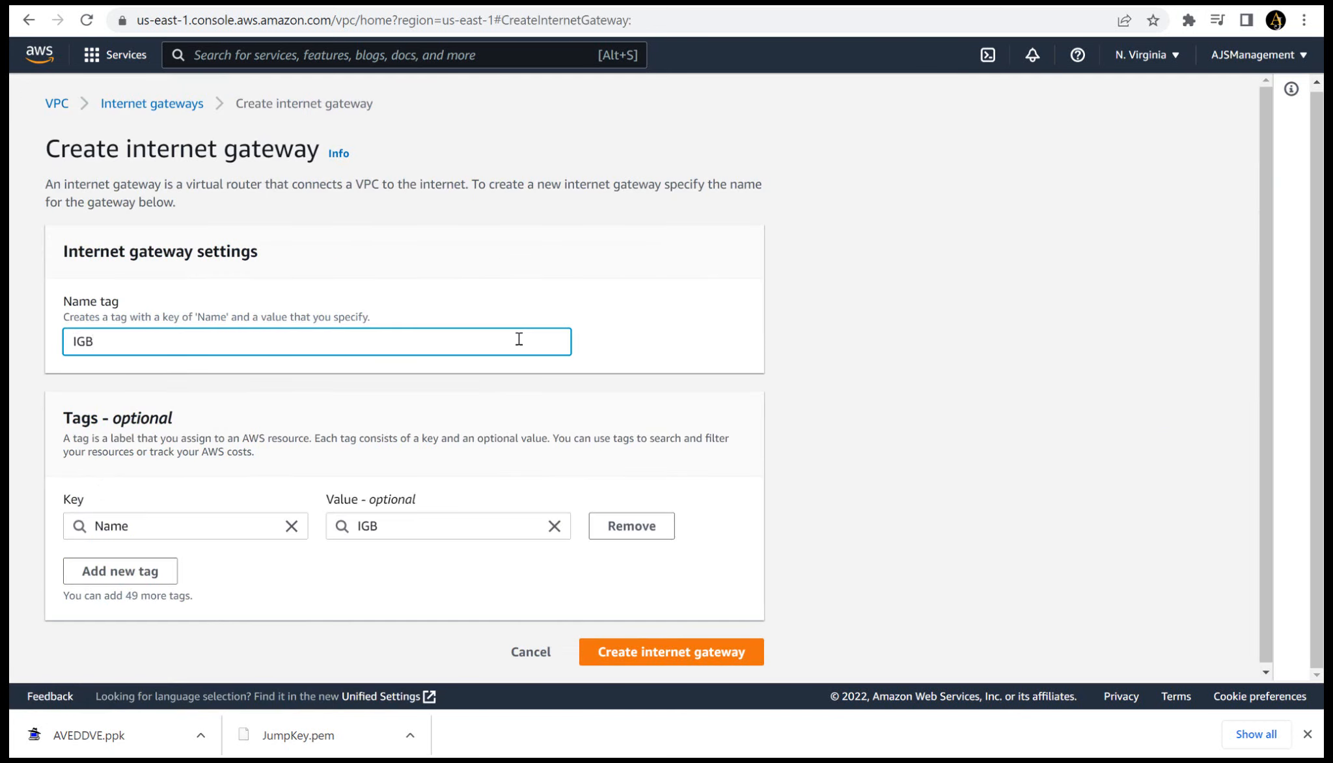
pyautogui.write('W')
pyautogui.click(677, 657)
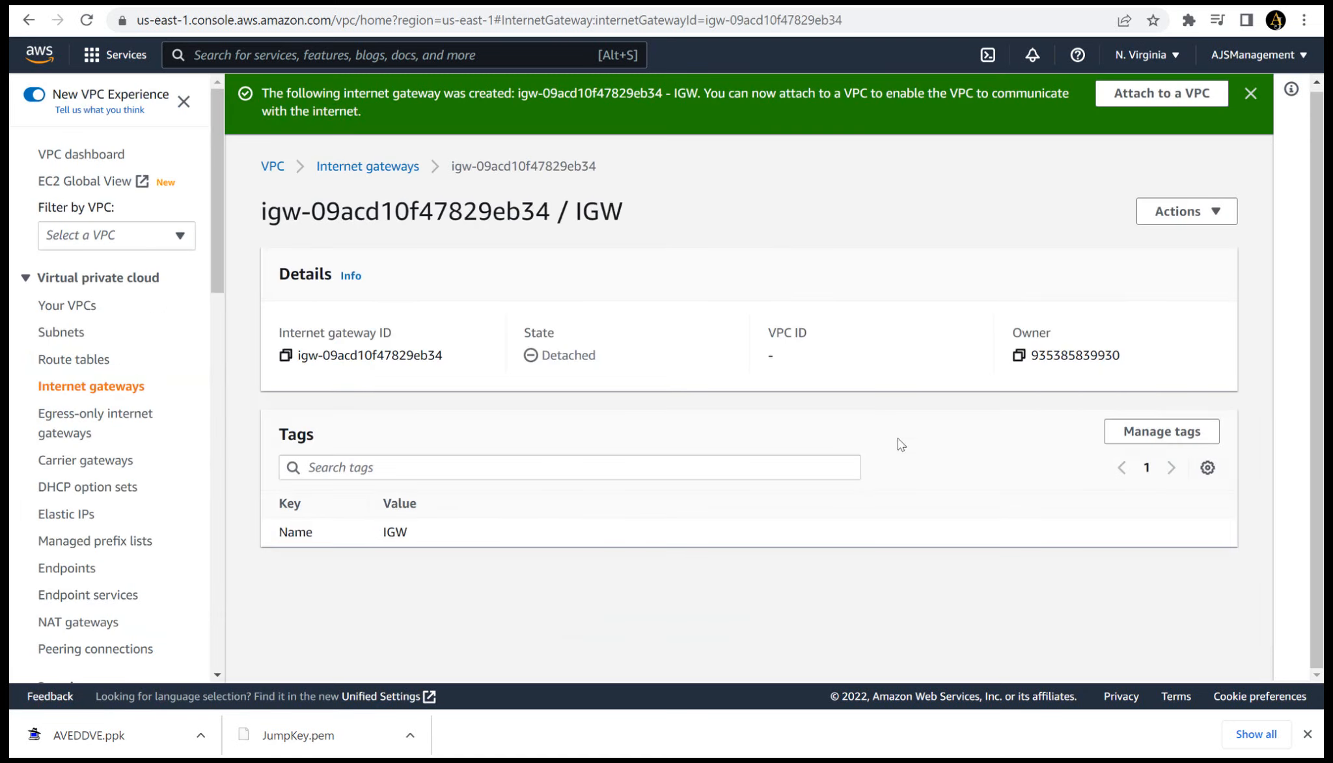
# - Attach the IGW internet gateway to MYVPC
pyautogui.click(1162, 93)
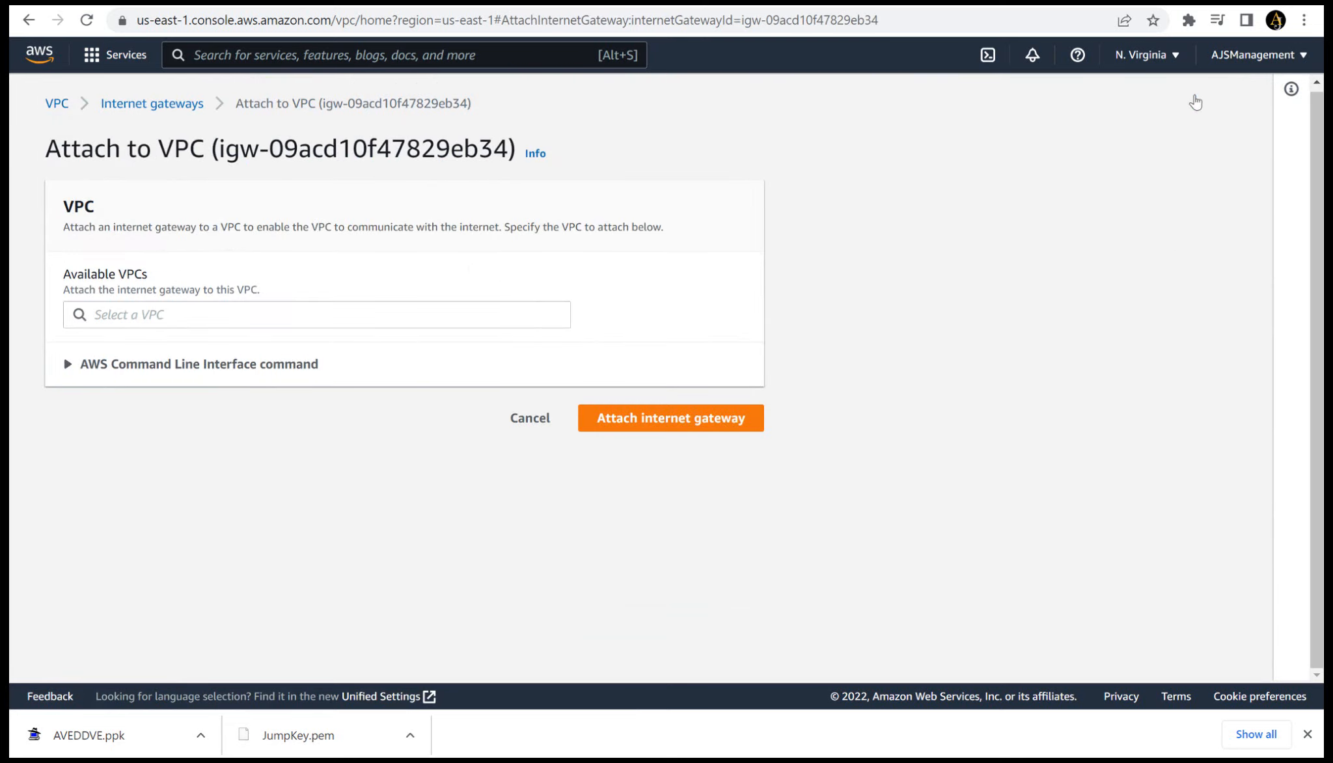
pyautogui.click(403, 317)
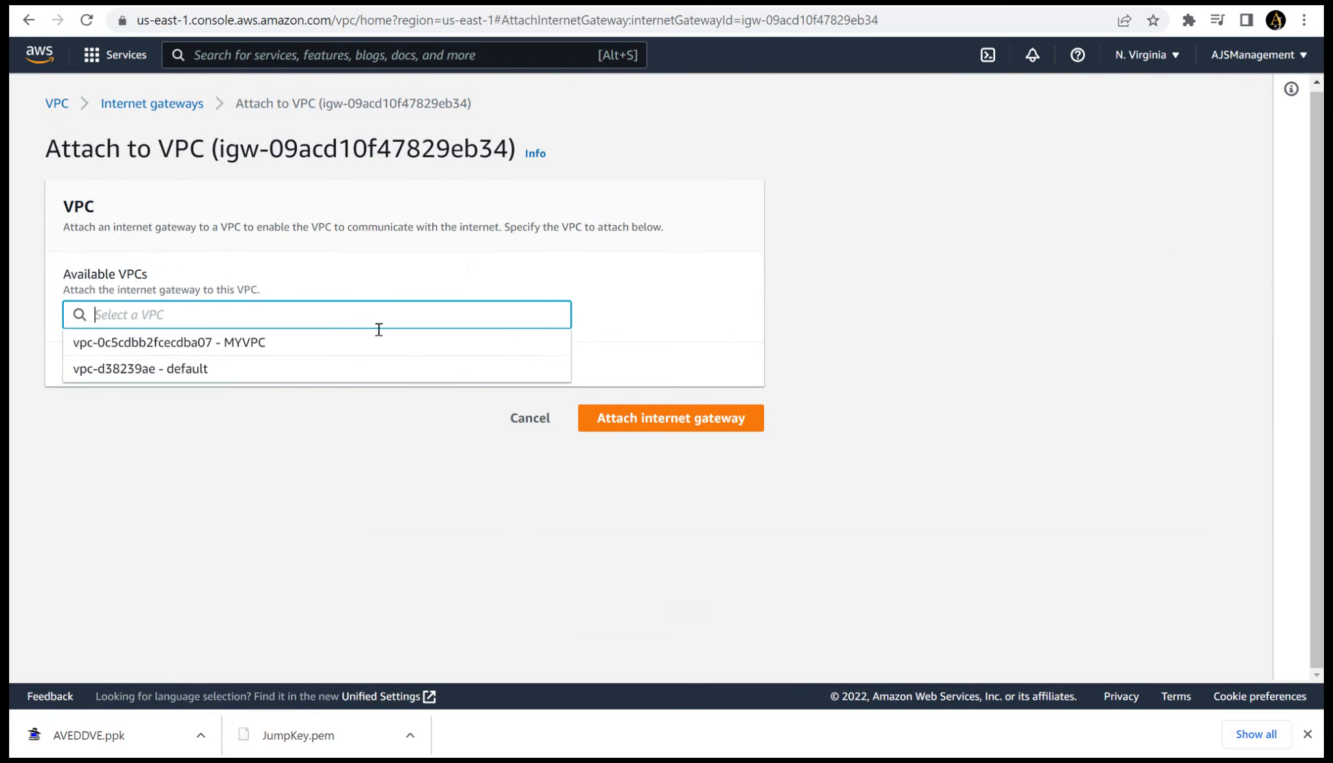
pyautogui.click(346, 352)
pyautogui.click(636, 428)
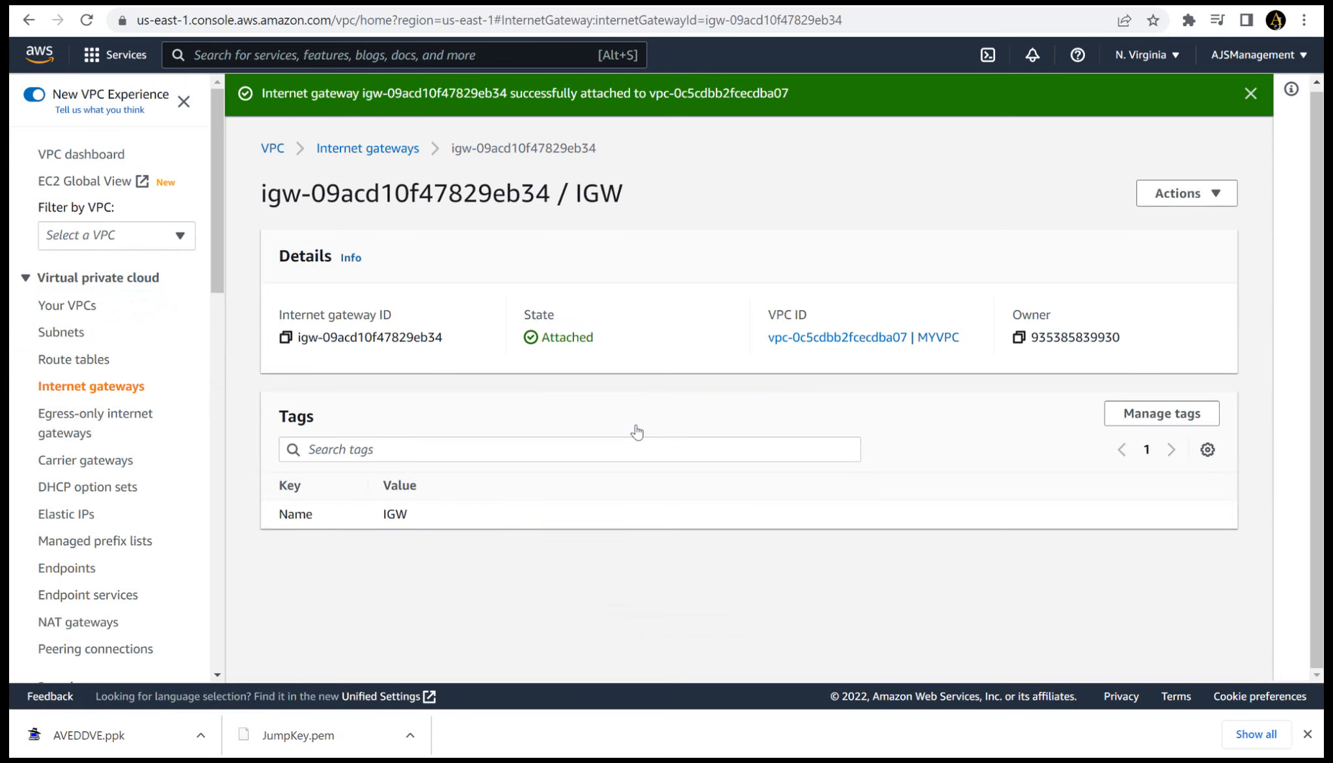
# - Add a new route with destination 0.0.0.0/0 to the Public Route table
pyautogui.click(75, 363)
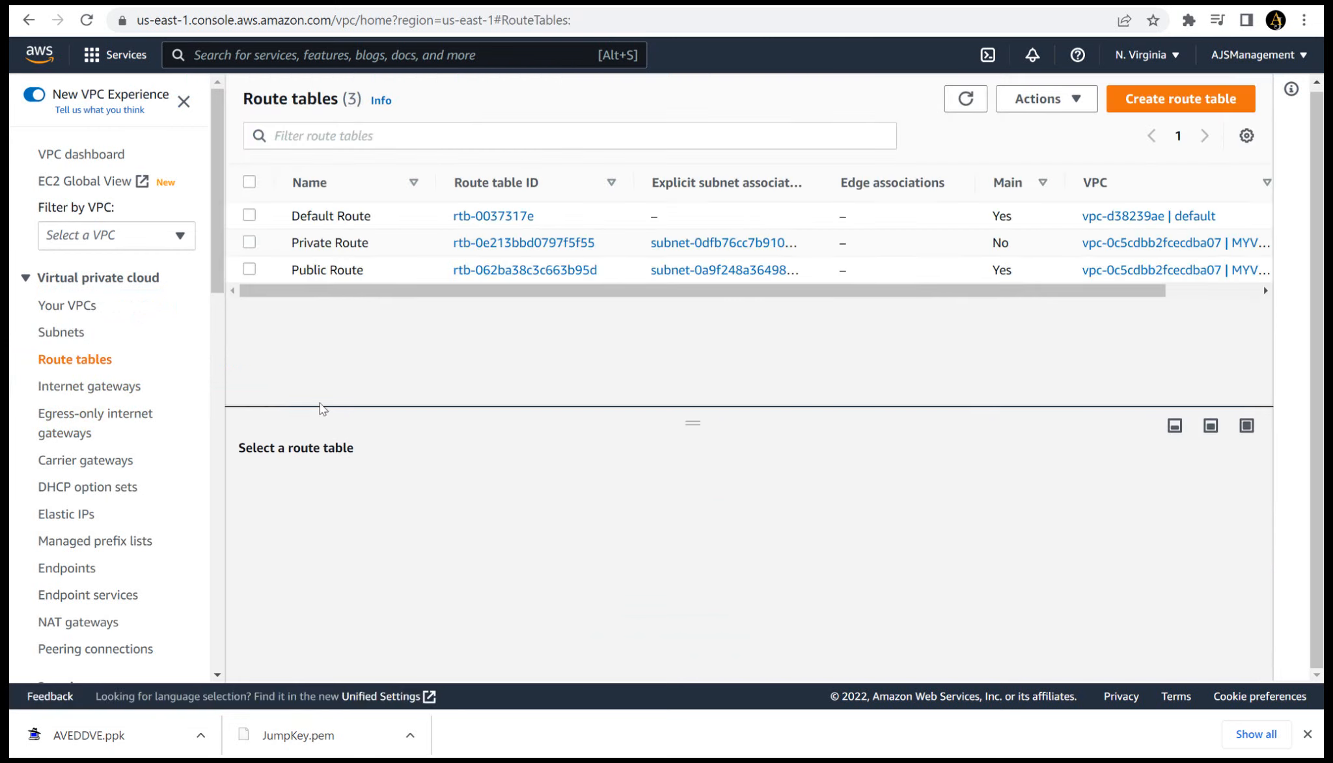
pyautogui.click(250, 269)
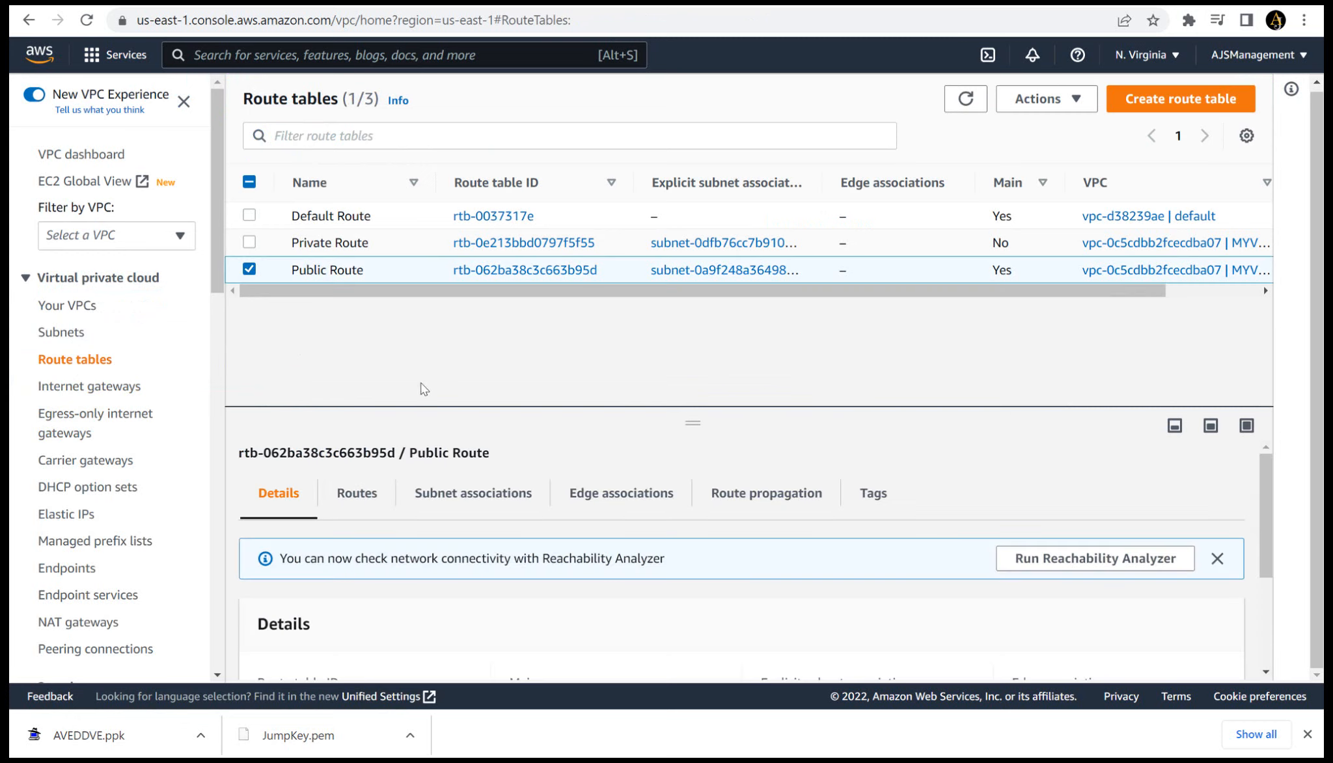
pyautogui.click(360, 494)
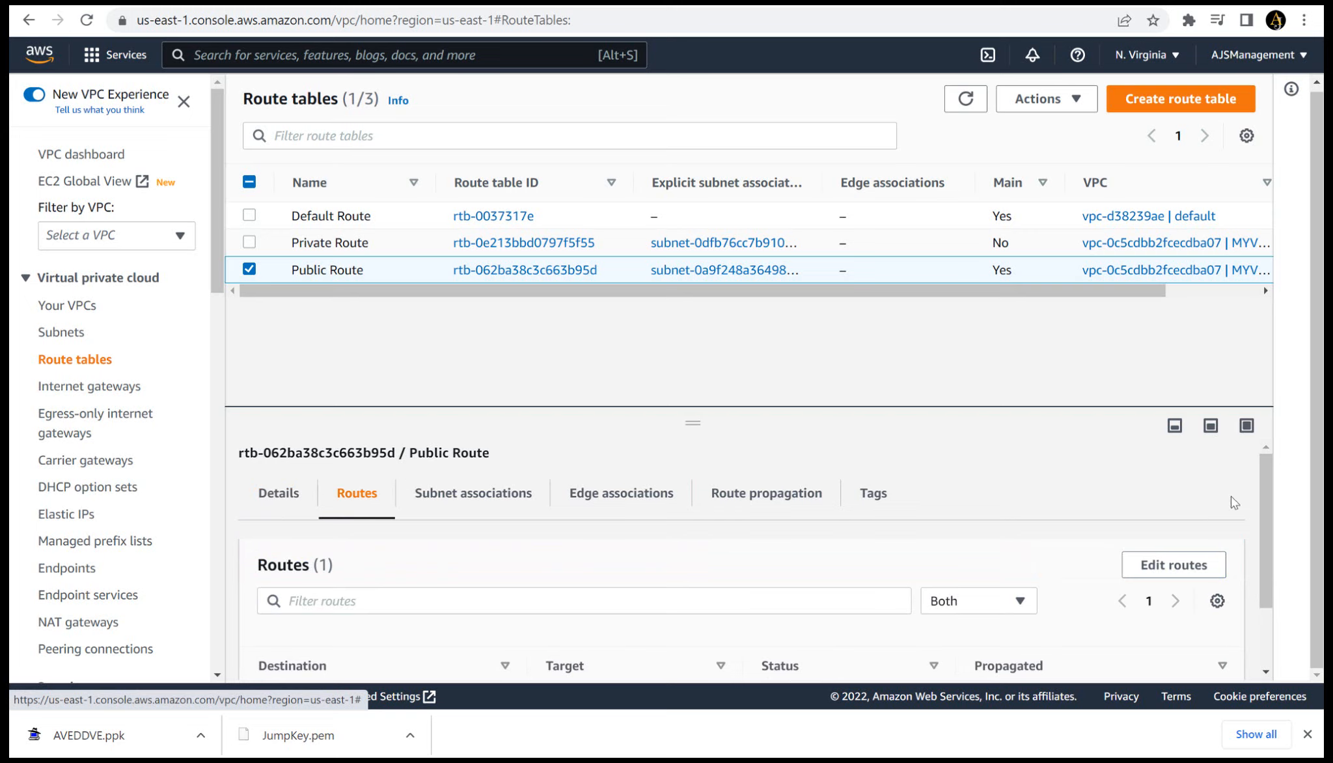
pyautogui.scroll(-2, 1230, 496)
pyautogui.click(1186, 488)
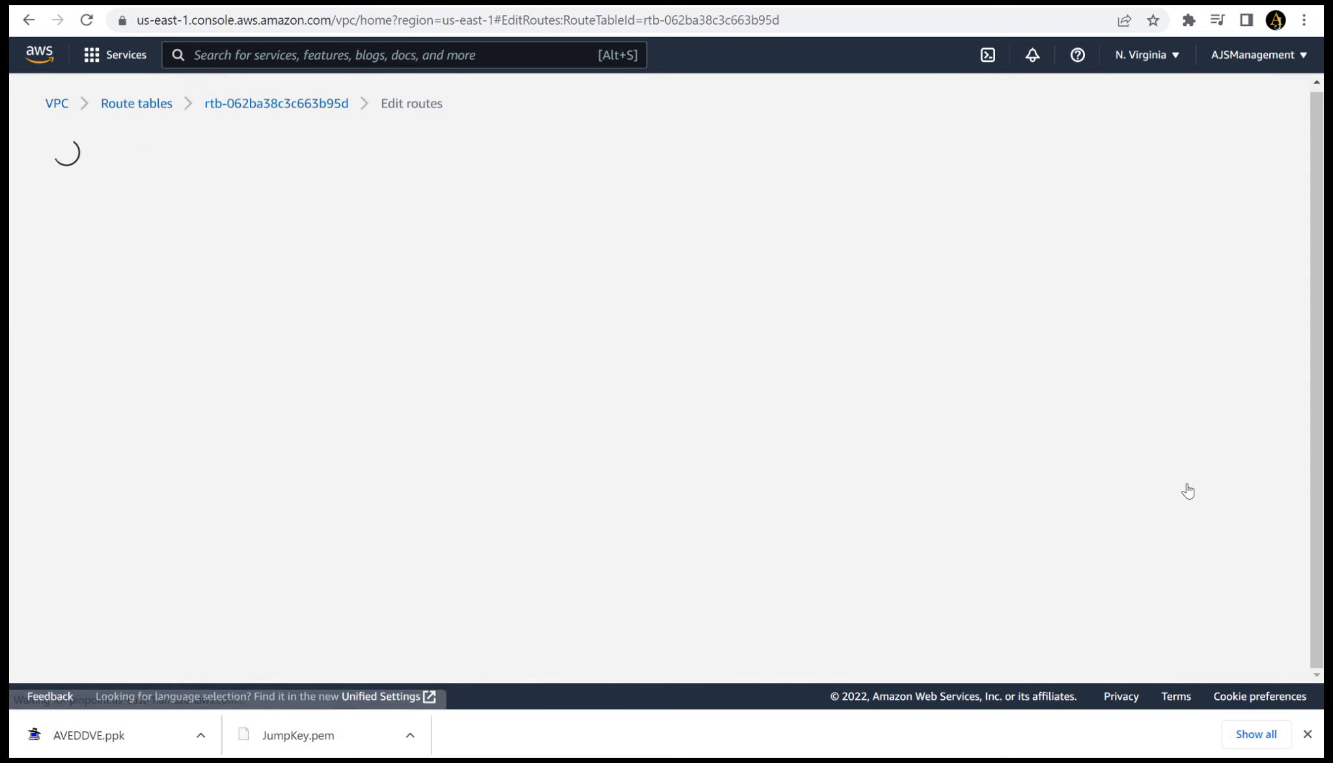
pyautogui.click(154, 324)
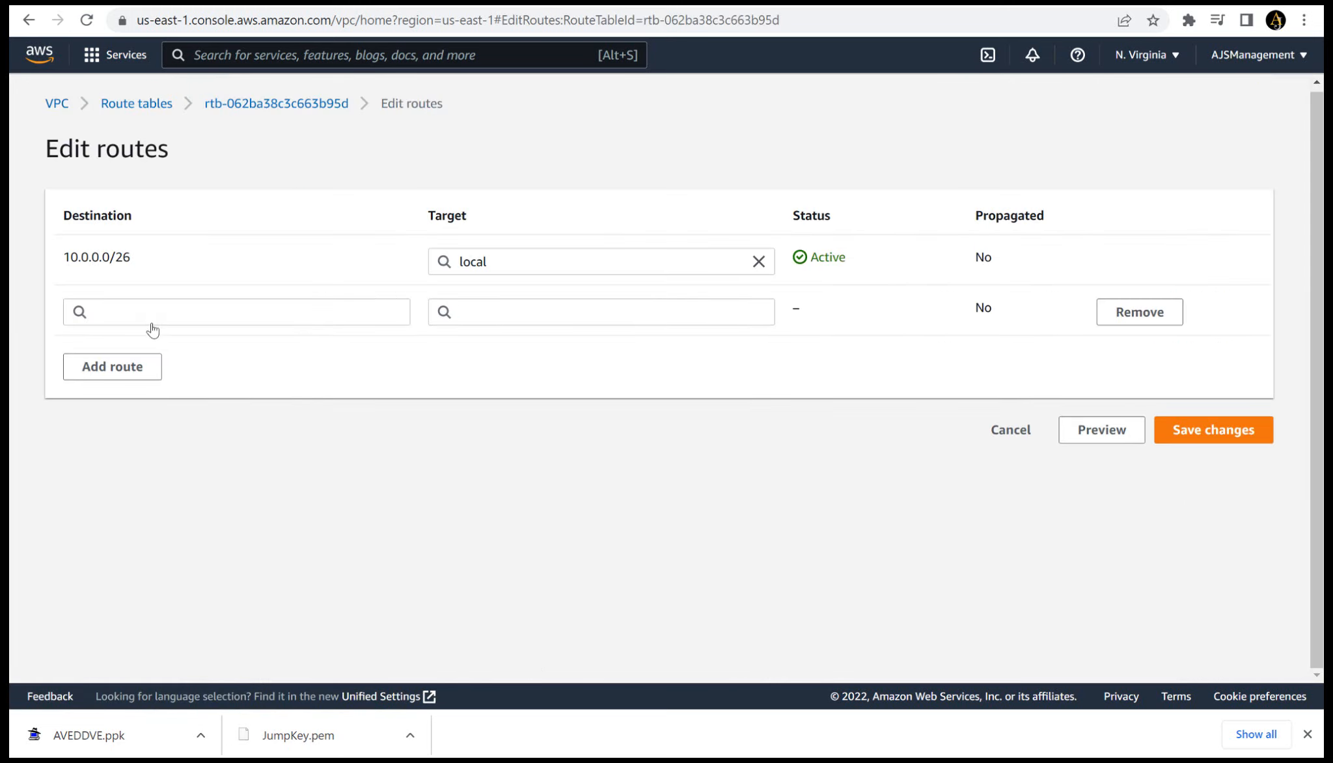
pyautogui.click(328, 313)
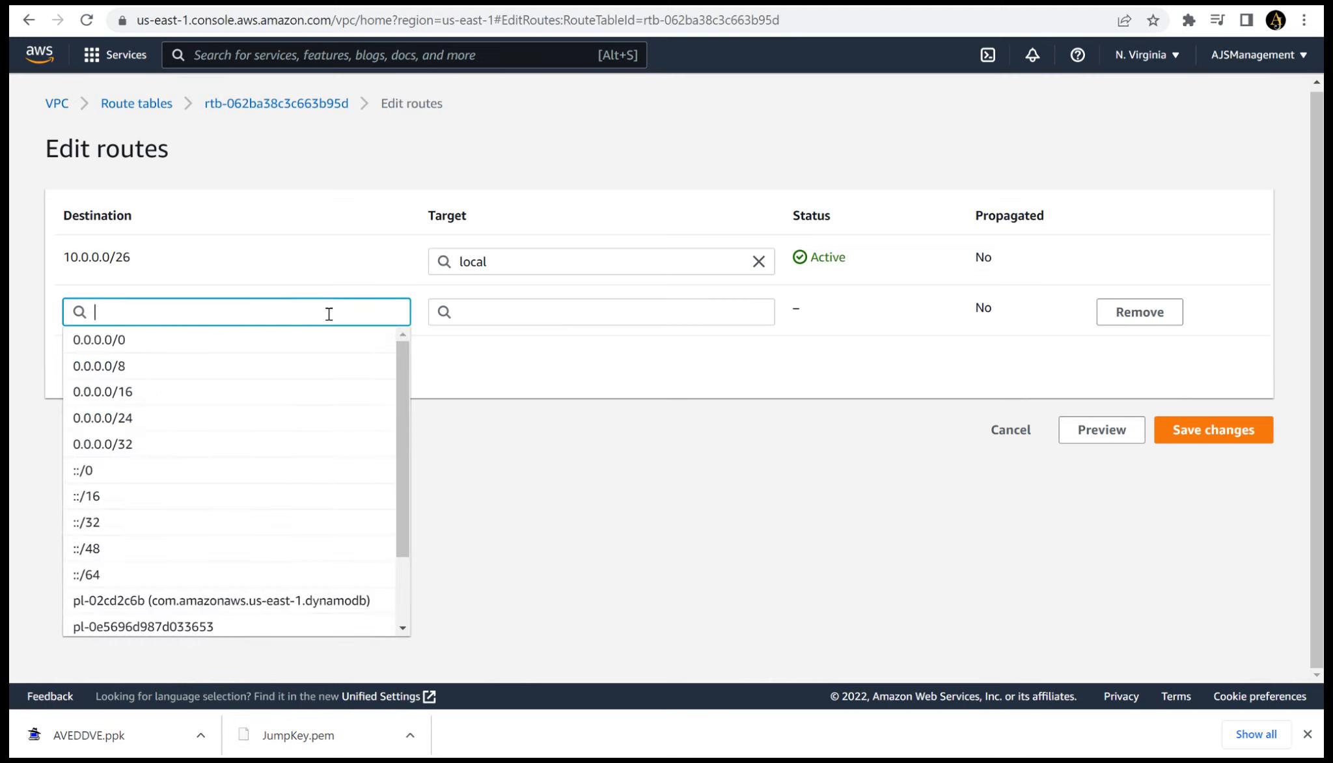
pyautogui.click(262, 337)
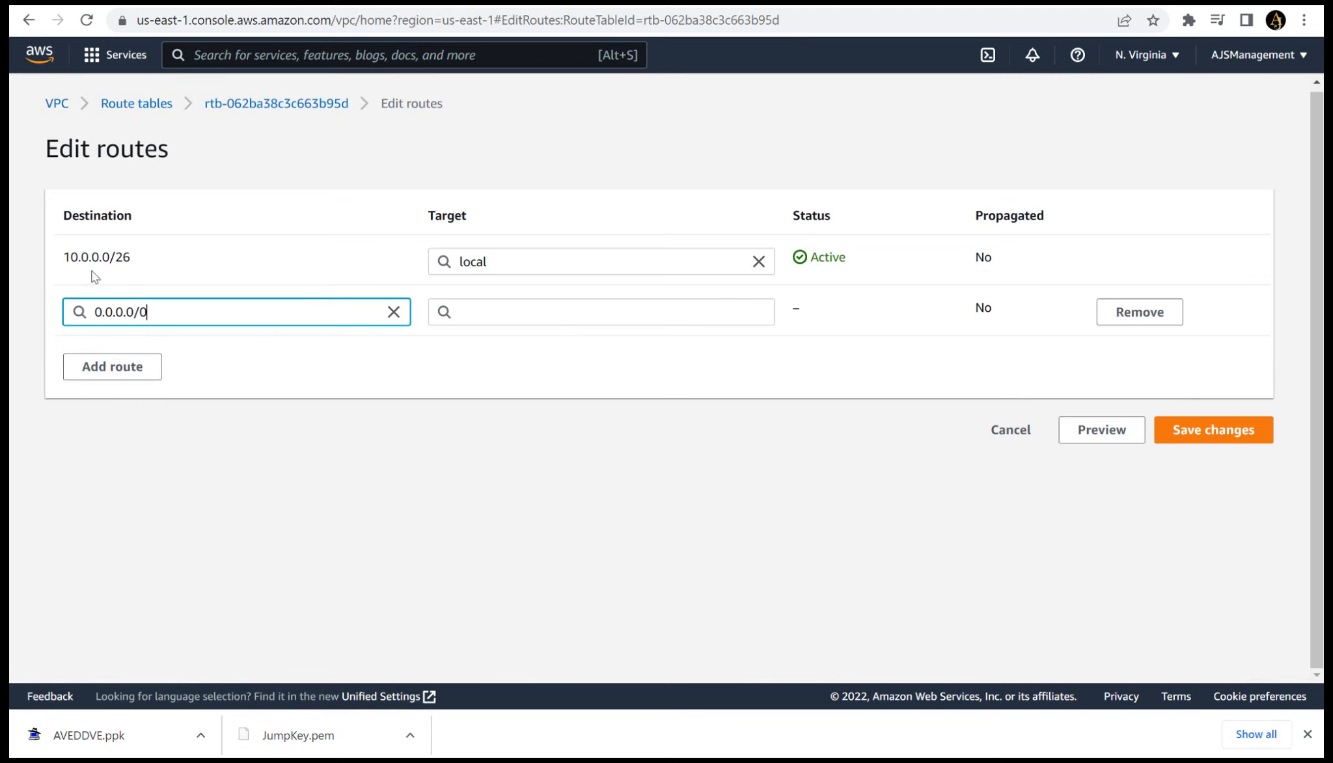
# - Set the new route's target to the IGW internet gateway and save the route changes
pyautogui.click(485, 324)
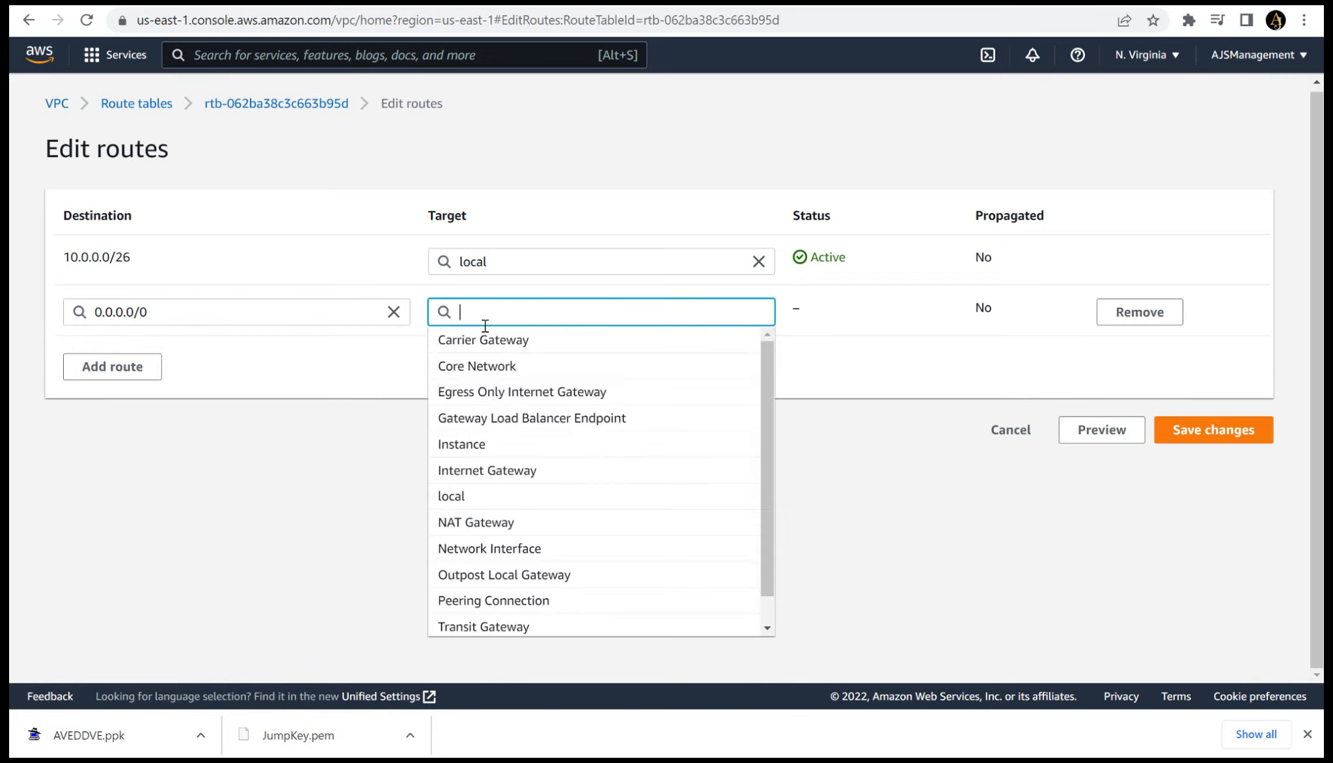
pyautogui.click(601, 471)
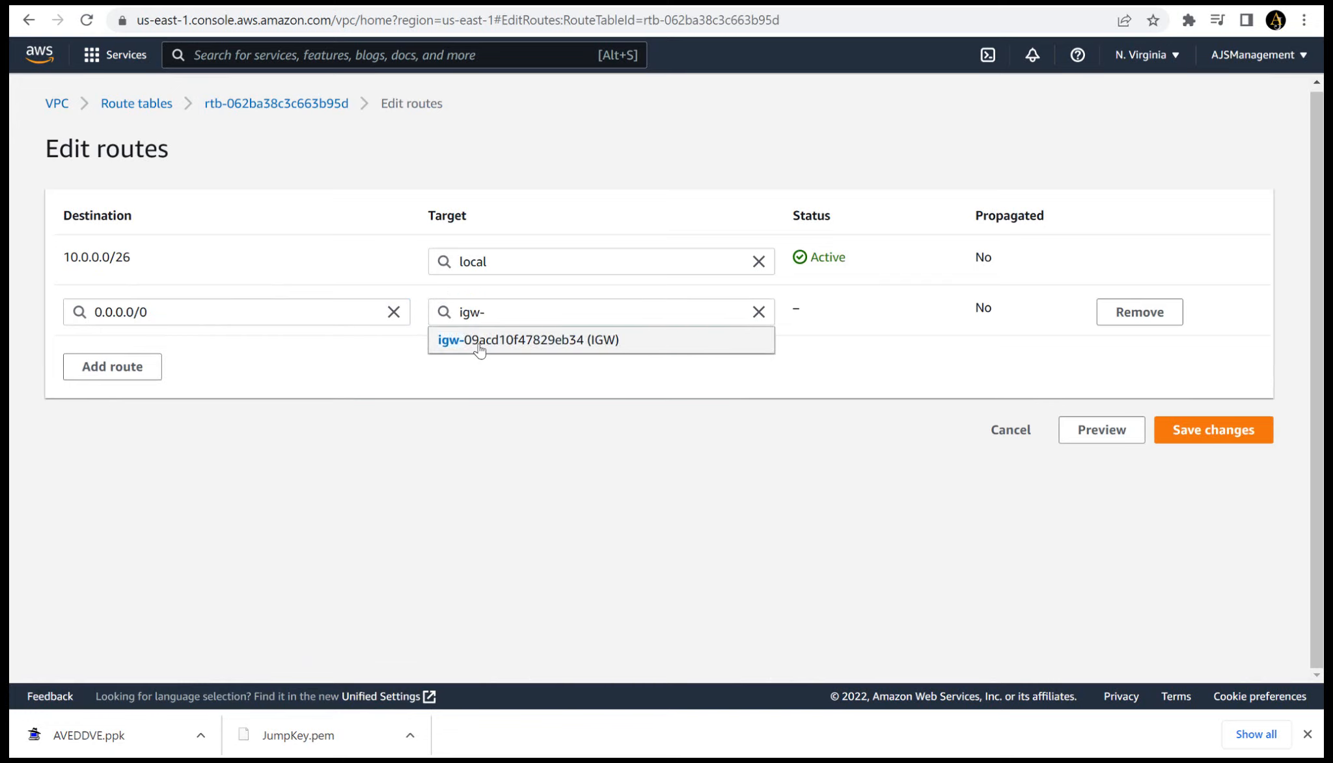
pyautogui.click(480, 340)
pyautogui.click(1241, 435)
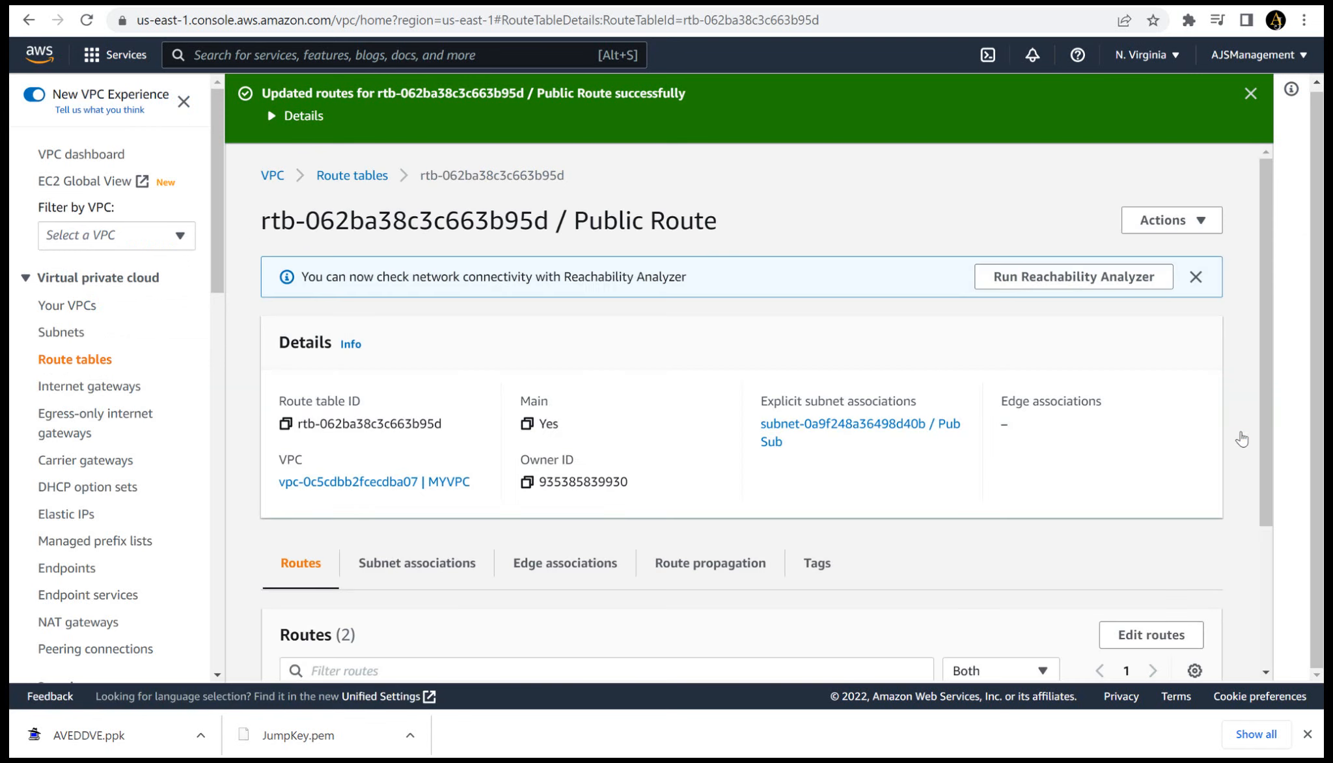
# - Review the routes of the Public Route table and open the VPC dashboard
pyautogui.scroll(-3, 1317, 534)
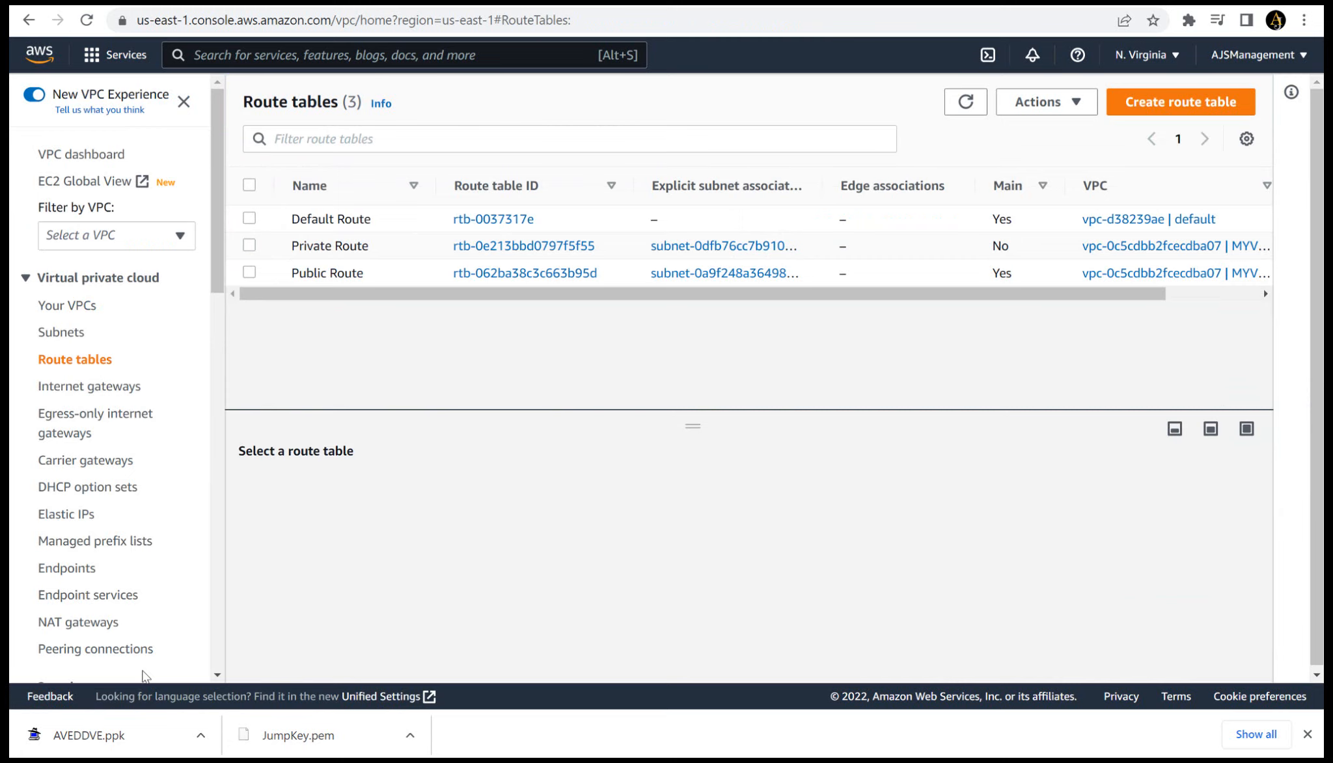
pyautogui.click(98, 157)
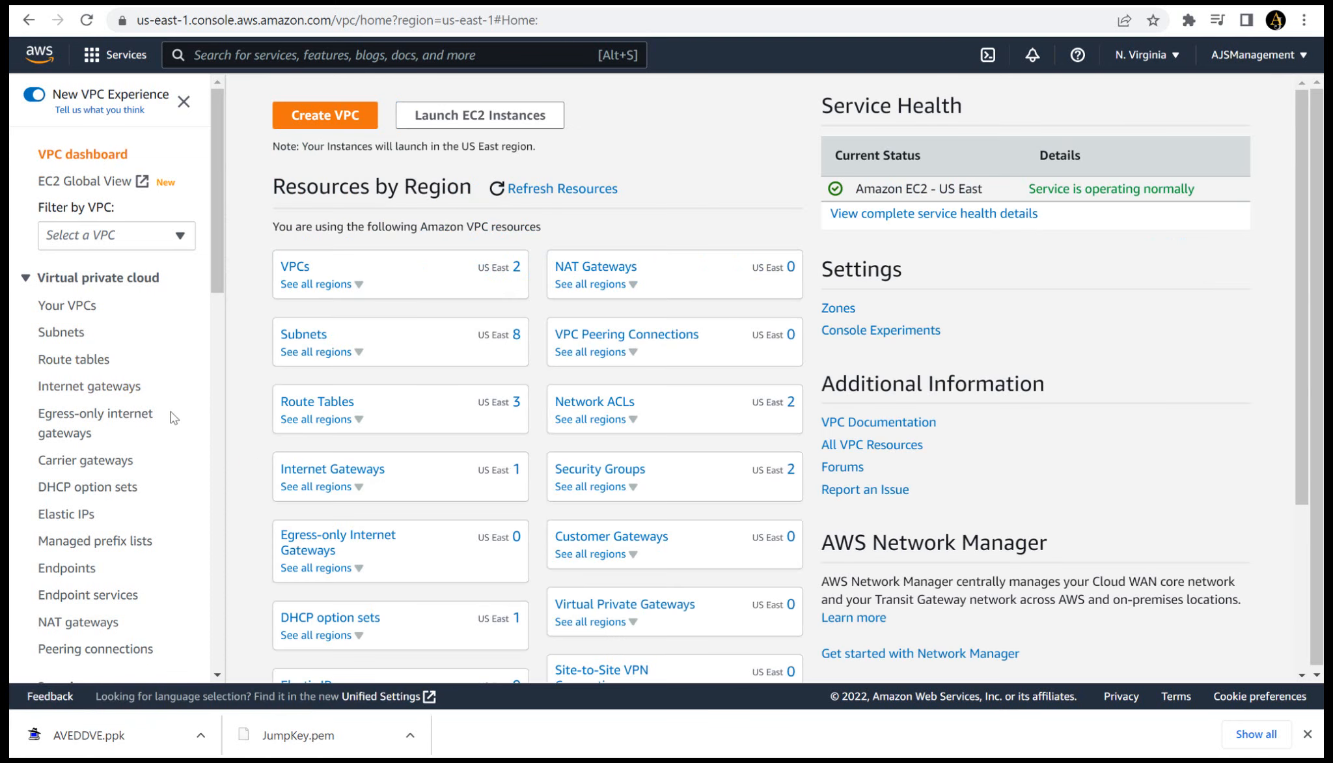
# - Start a new security group named Jump Sec with the description Jump Sec in MYVPC
pyautogui.moveTo(222, 278); pyautogui.dragTo(226, 371)
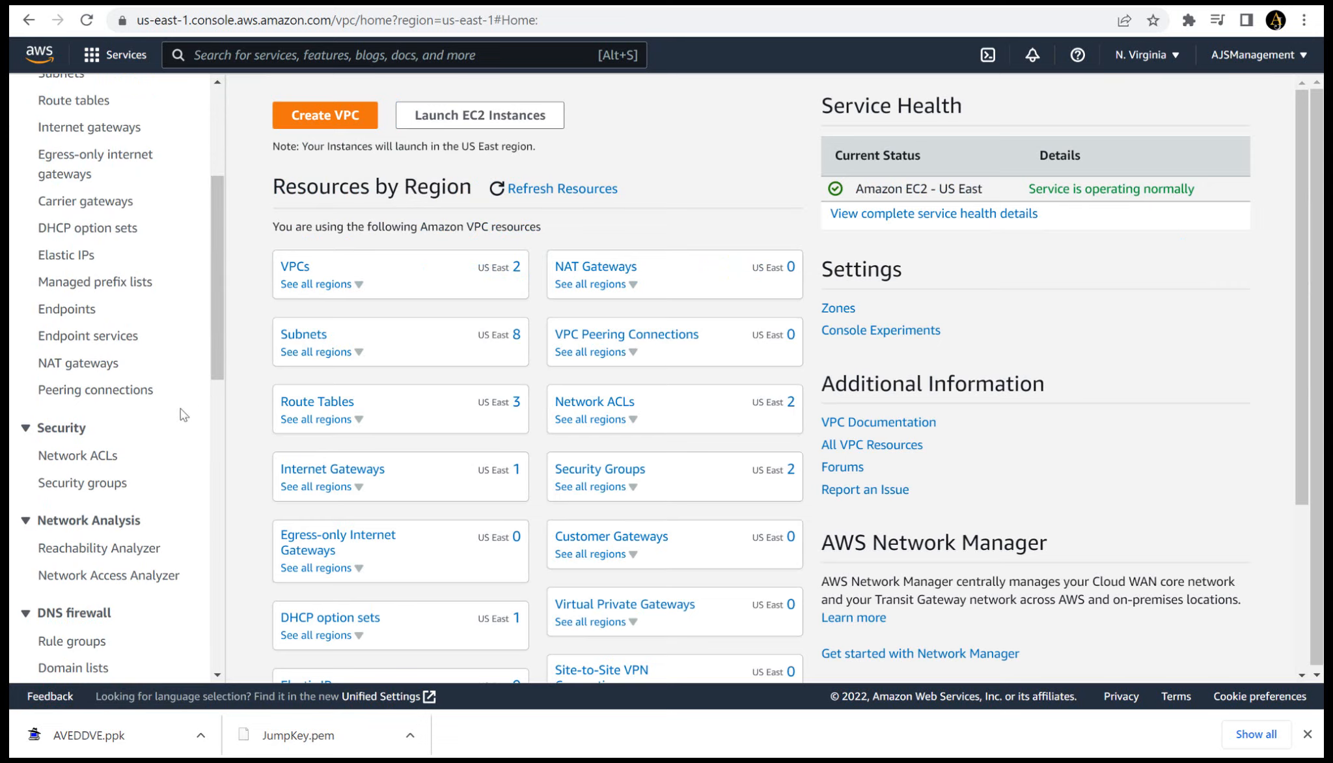
pyautogui.click(117, 488)
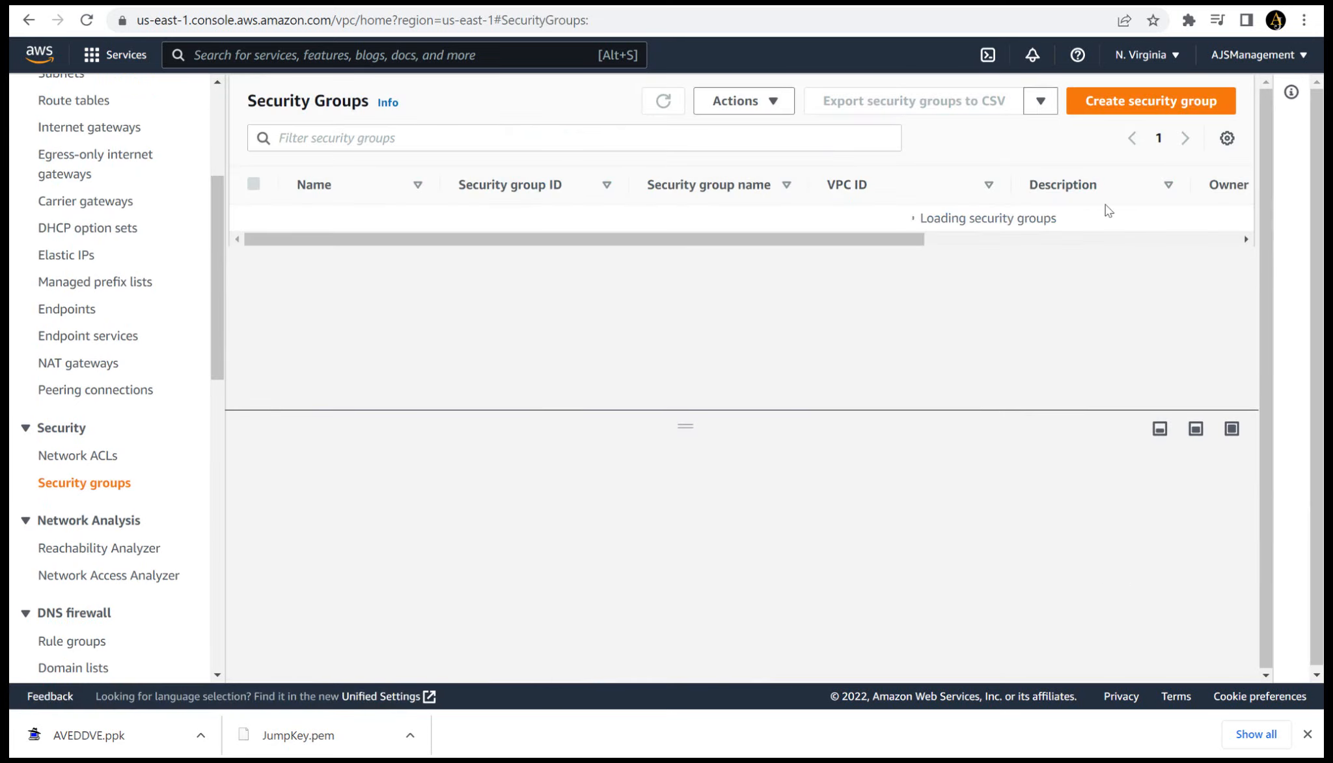
pyautogui.click(1123, 112)
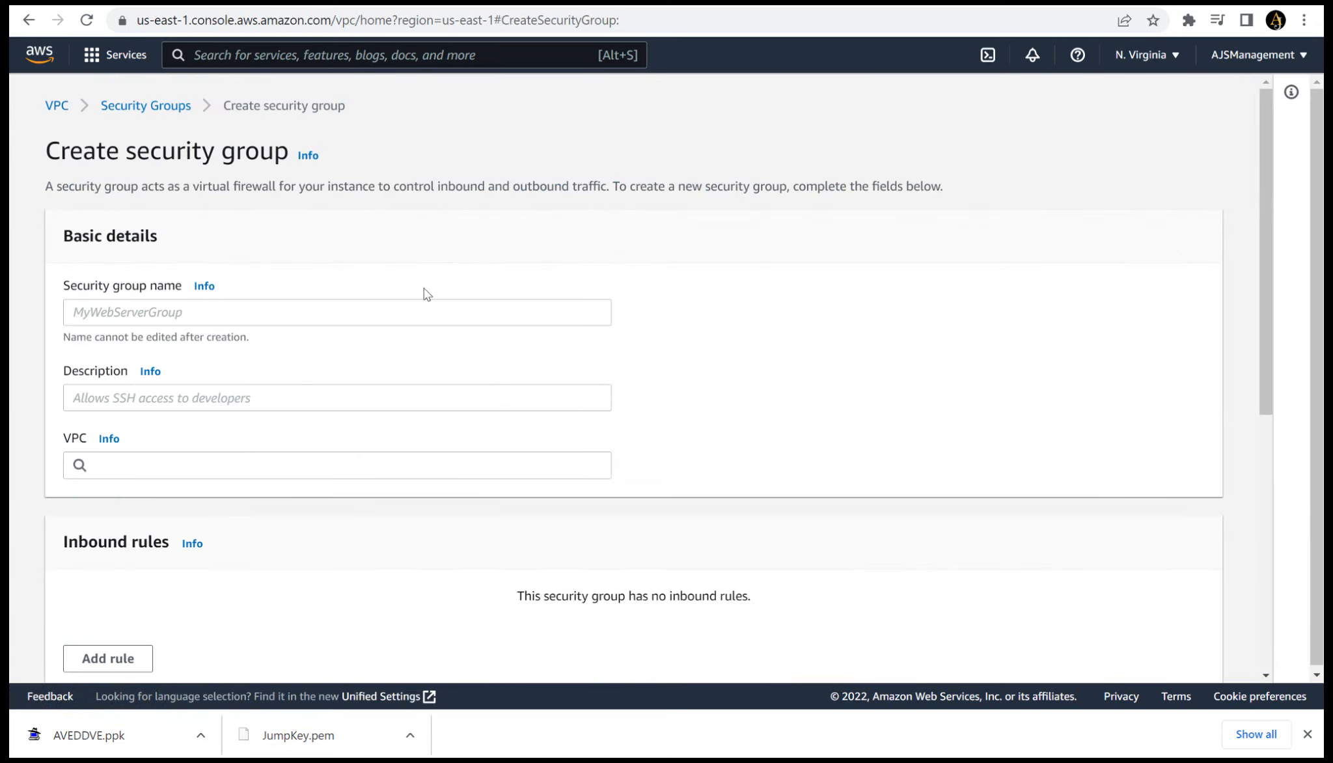
pyautogui.click(386, 313)
pyautogui.write('Jump Sec')
pyautogui.hotkey('ctrl', 'a')
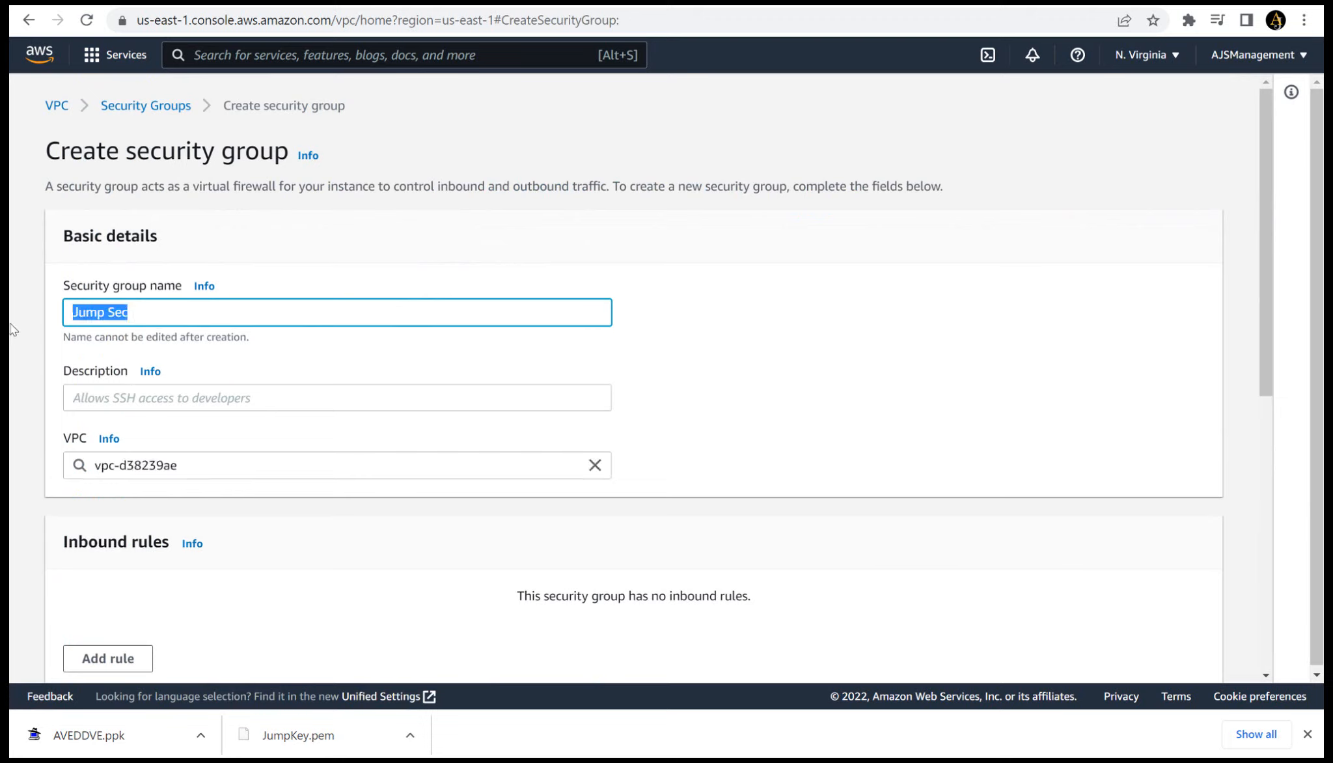
pyautogui.click(86, 396)
pyautogui.write('Jump Sec')
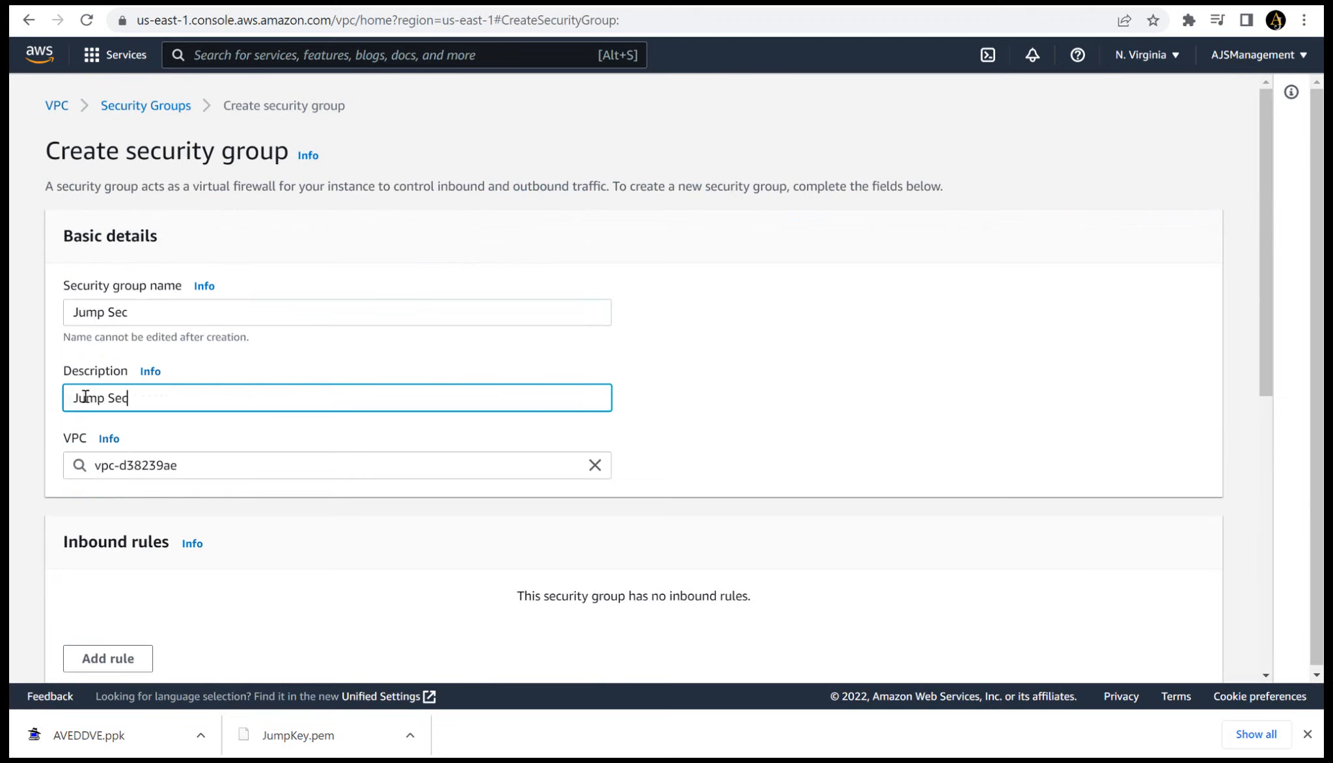
pyautogui.click(590, 467)
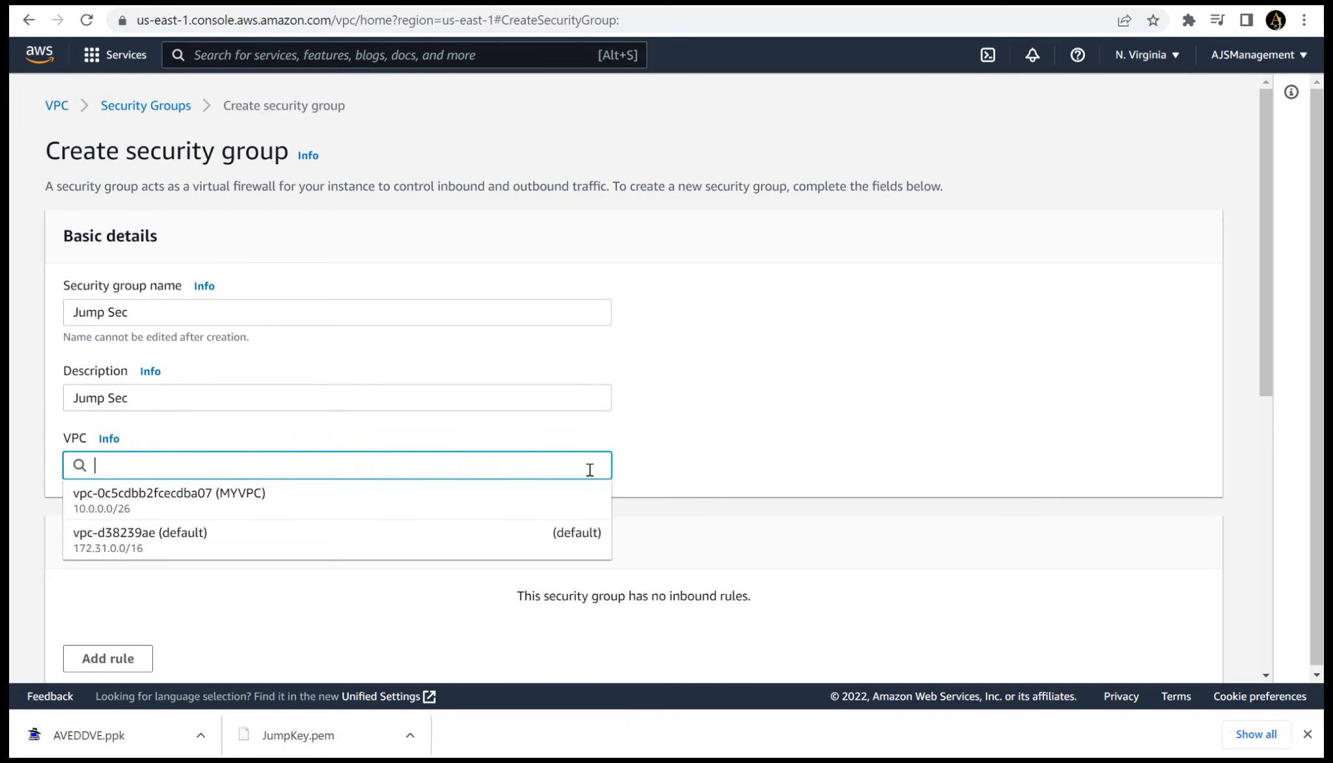
pyautogui.click(408, 517)
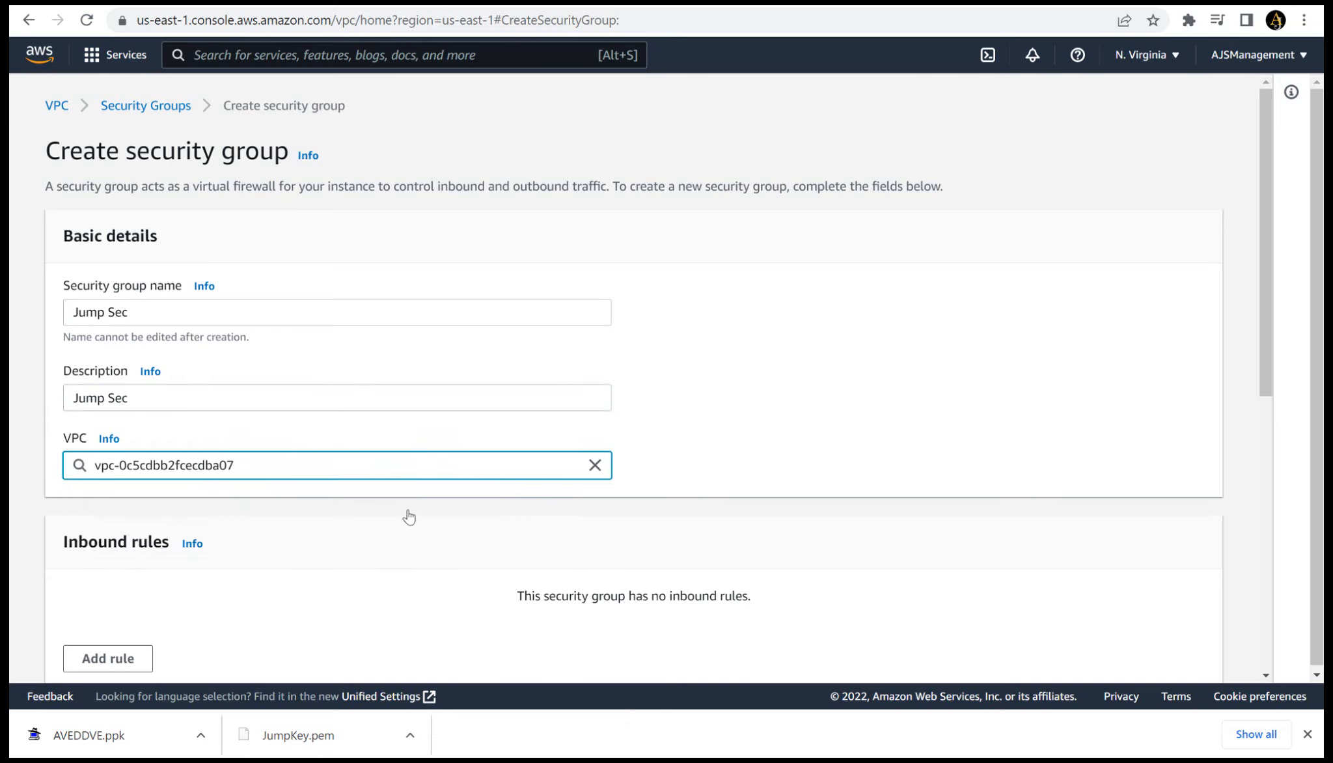
# - Add an inbound rule allowing all traffic from source 0.0.0.0/0 to the Jump Sec security group
pyautogui.scroll(-2, 409, 516)
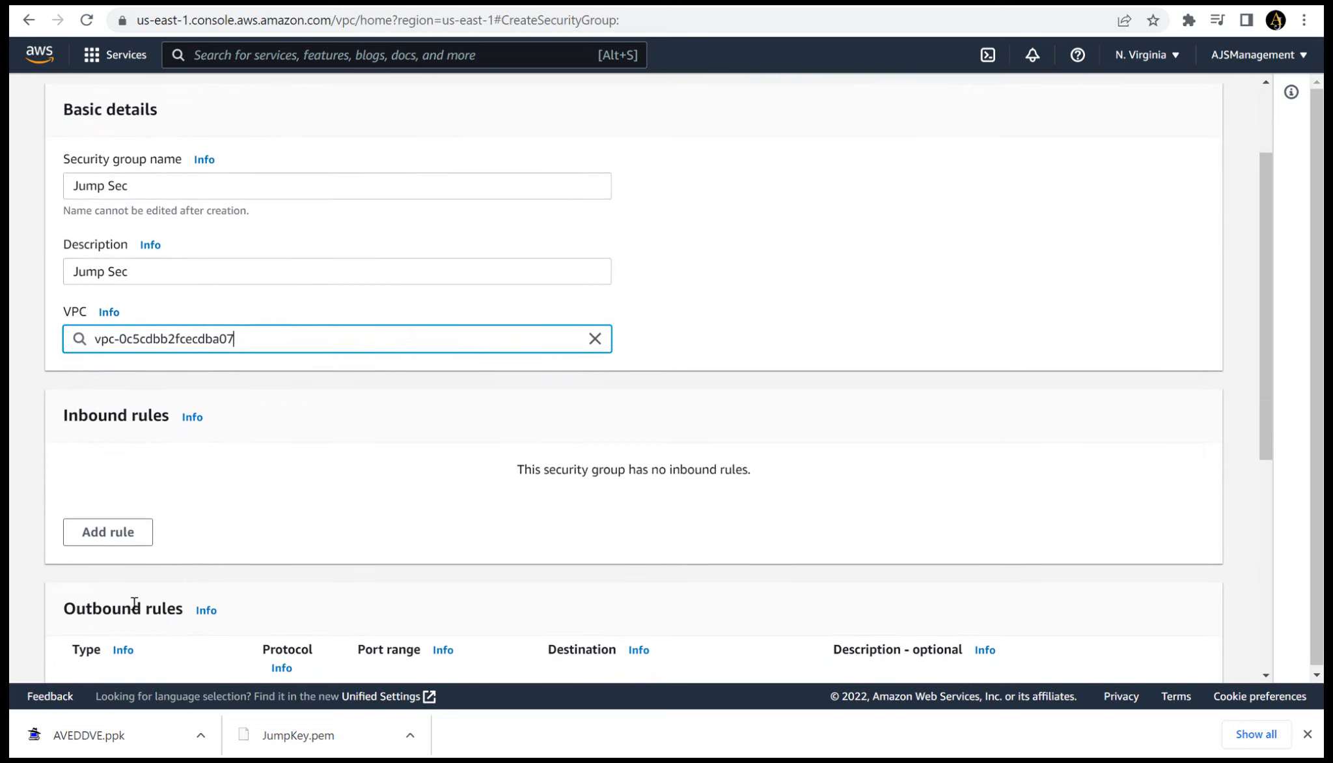
pyautogui.click(106, 531)
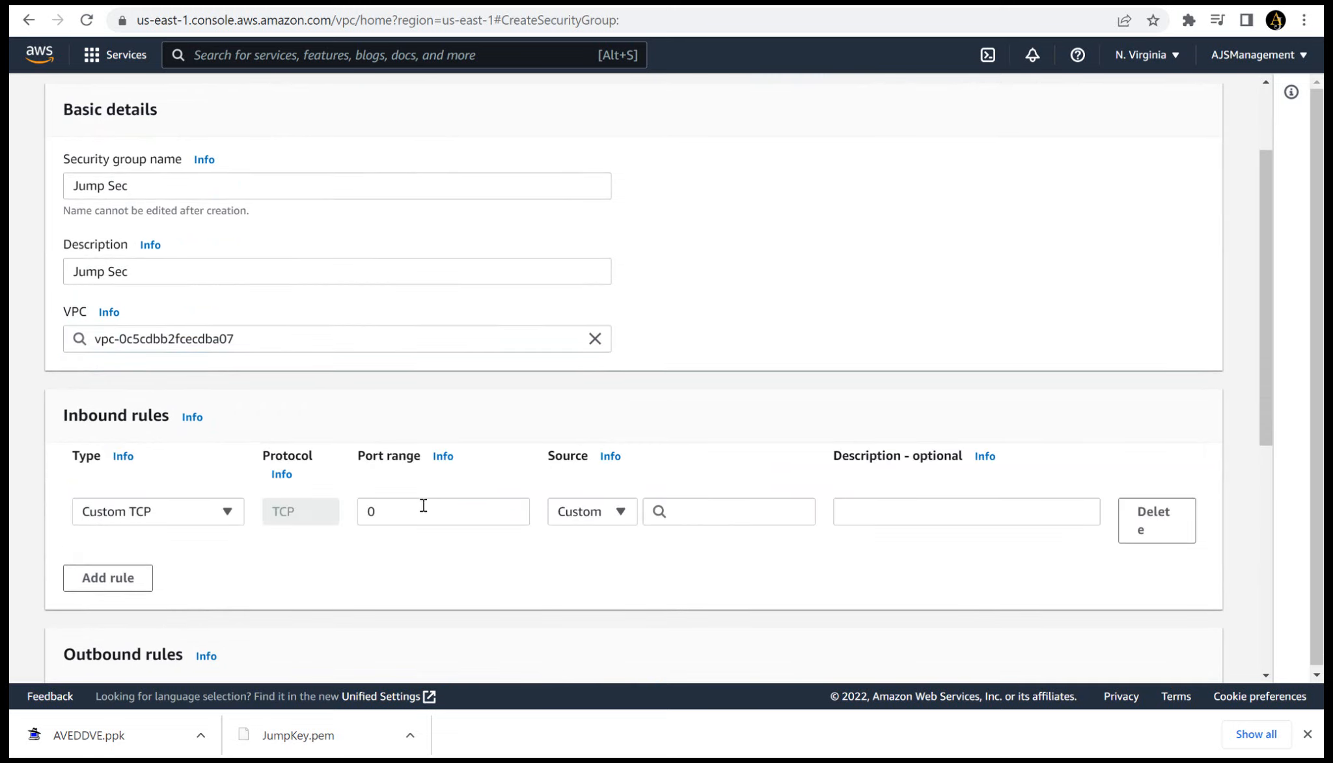
pyautogui.click(240, 518)
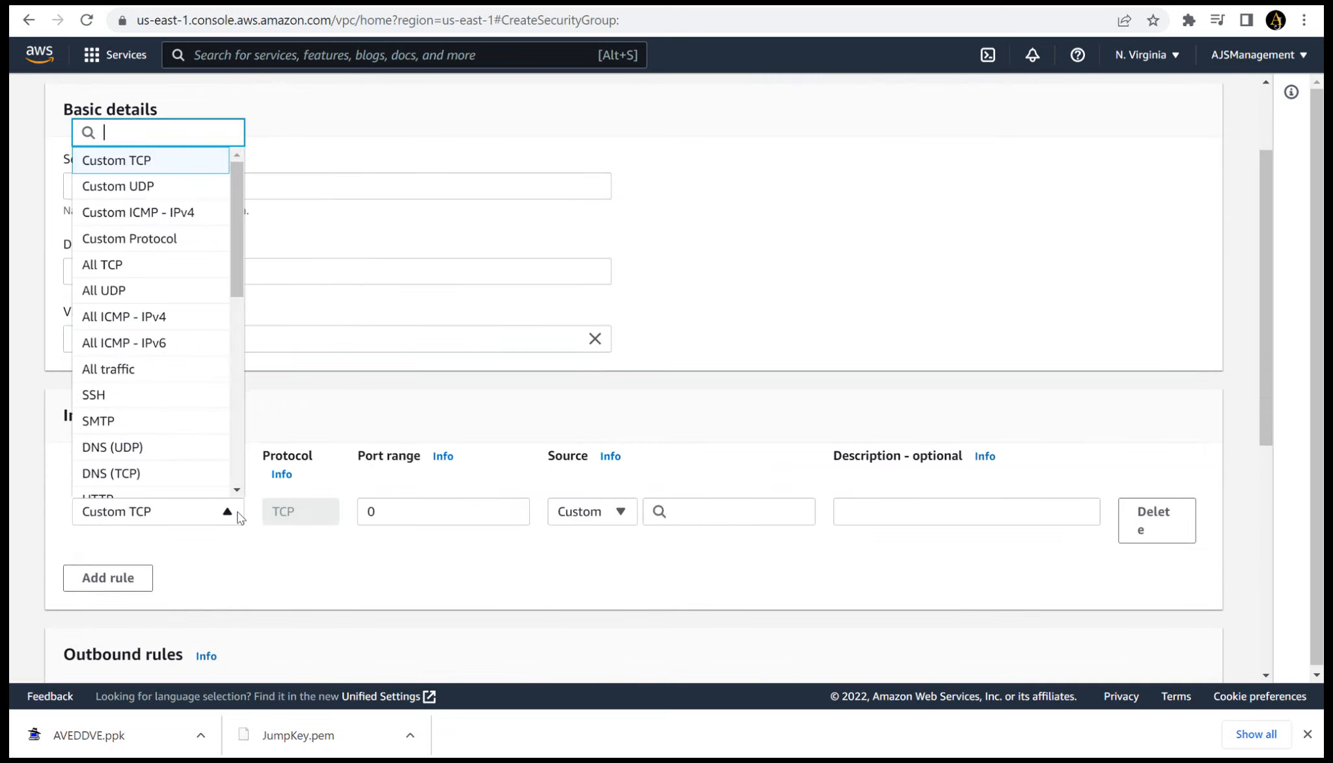
pyautogui.click(166, 369)
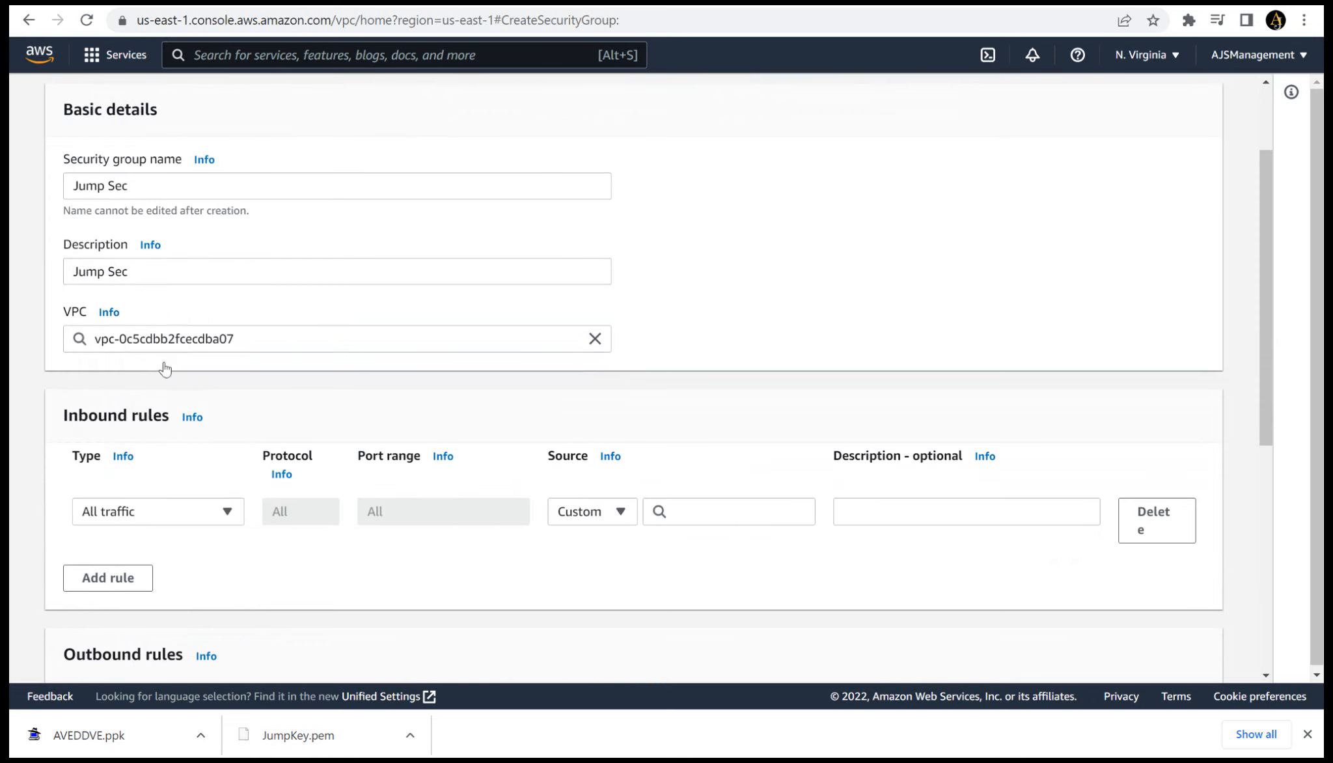
pyautogui.click(719, 519)
pyautogui.click(715, 171)
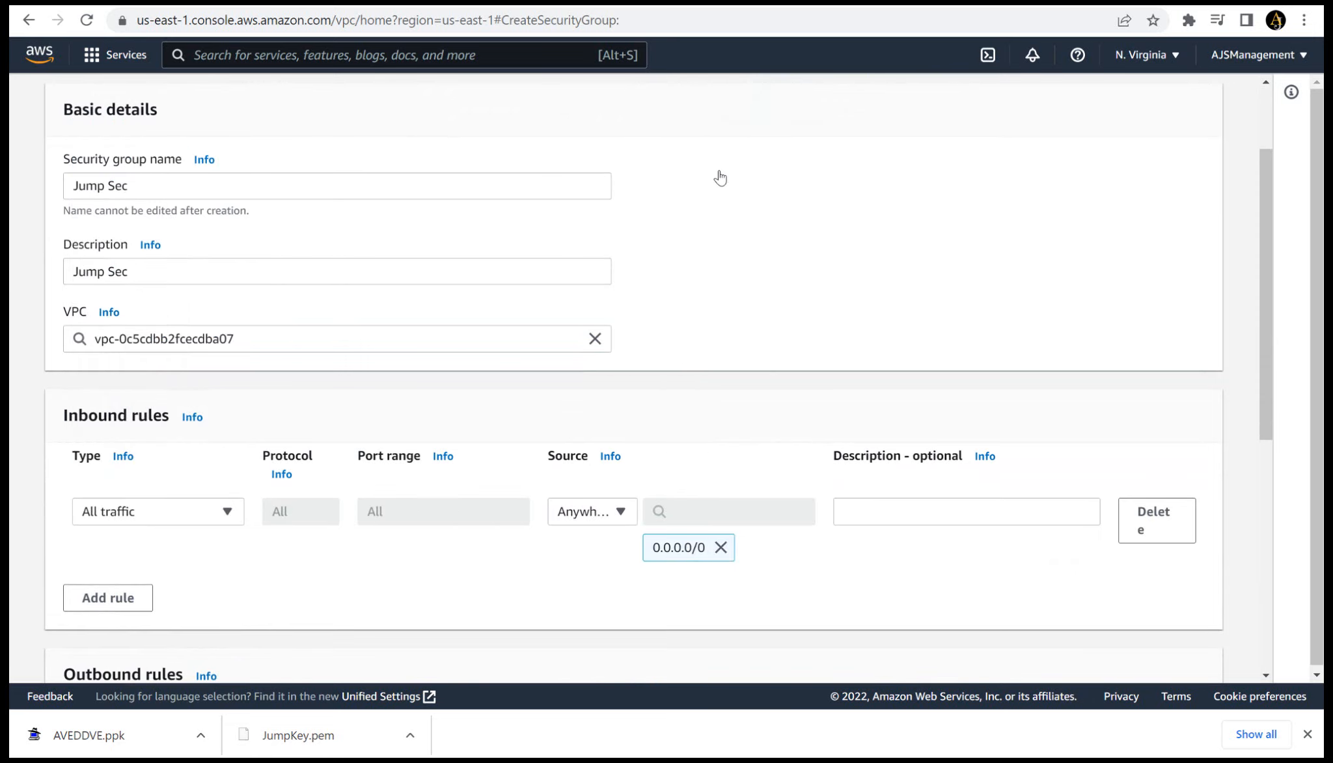
# - Set the outbound all-traffic rule's destination to 0.0.0.0/0 and create the Jump Sec security group
pyautogui.scroll(-6, 720, 177)
pyautogui.scroll(-1, 720, 177)
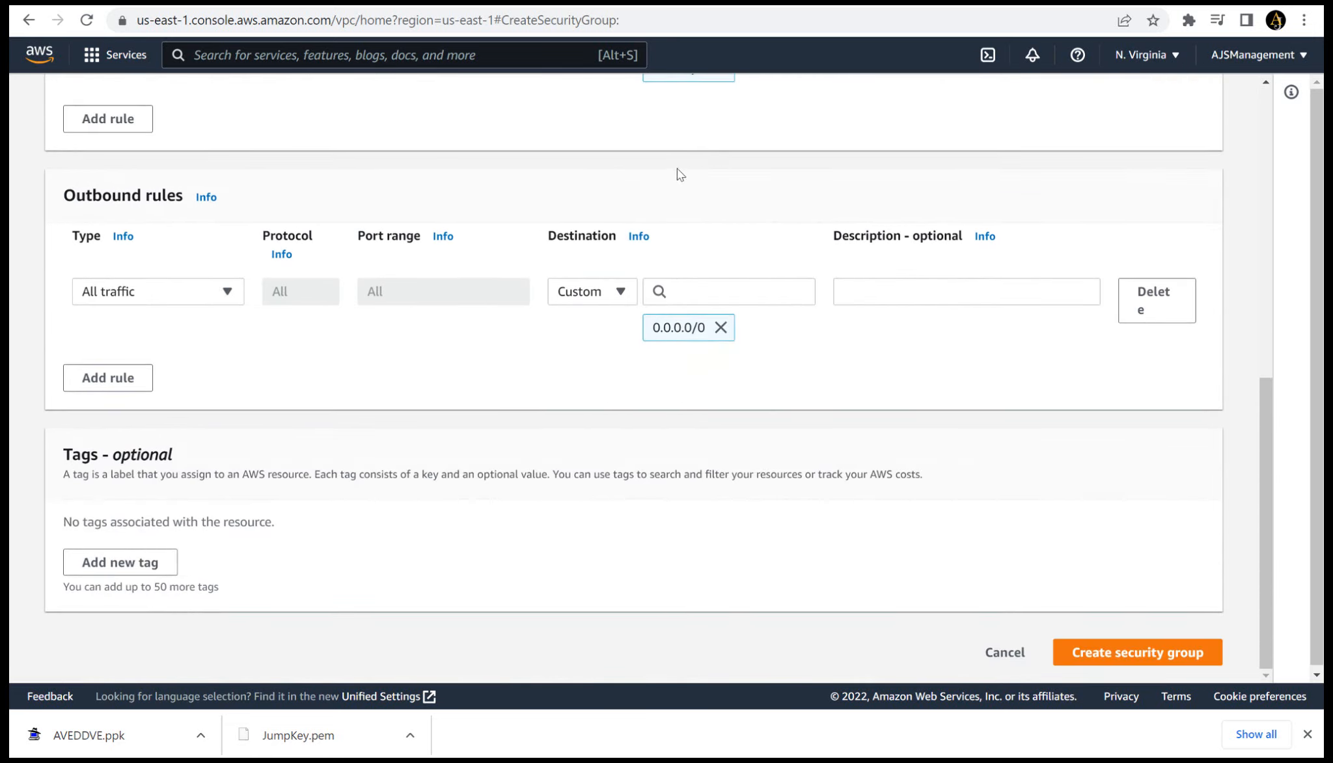
pyautogui.click(707, 290)
pyautogui.click(700, 362)
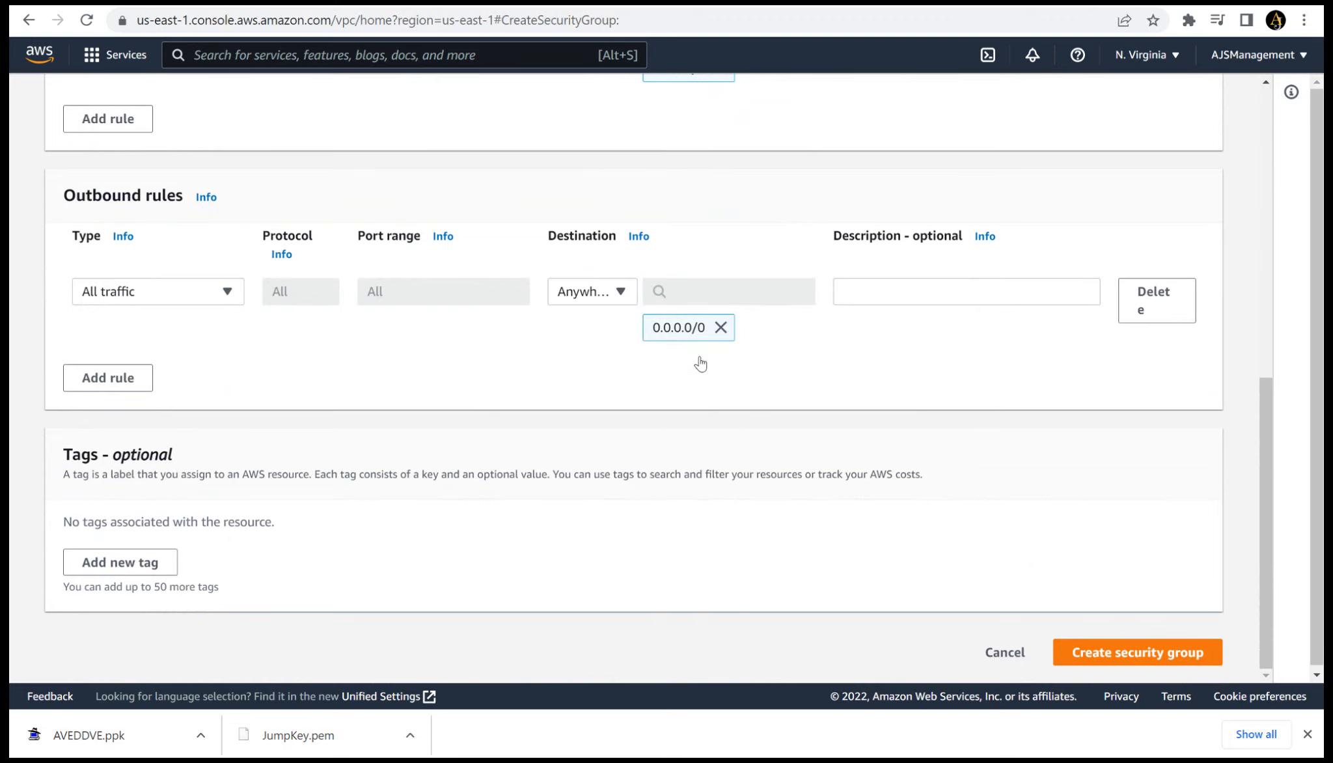
pyautogui.click(1097, 655)
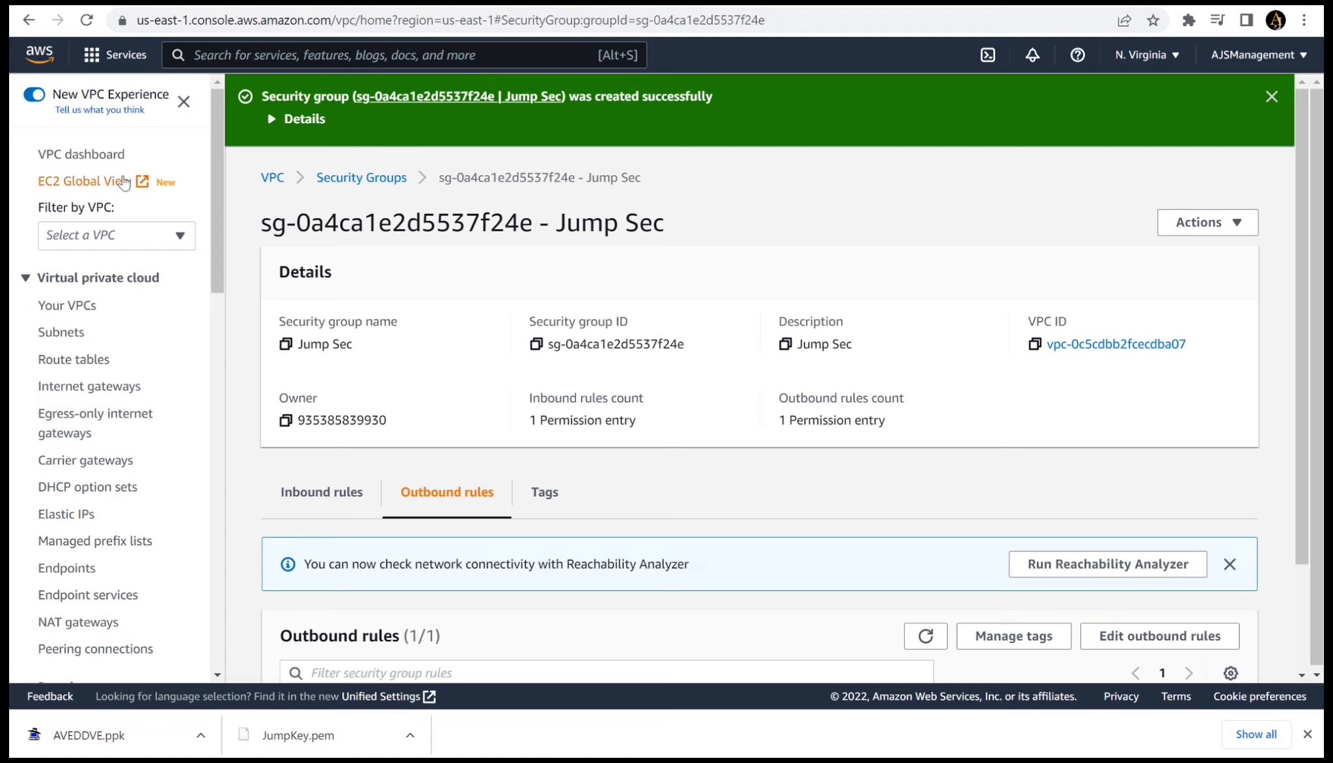
# - Start another security group named AVEDDVE SEC with the description AVEDDVE SEC in MYVPC
pyautogui.click(111, 163)
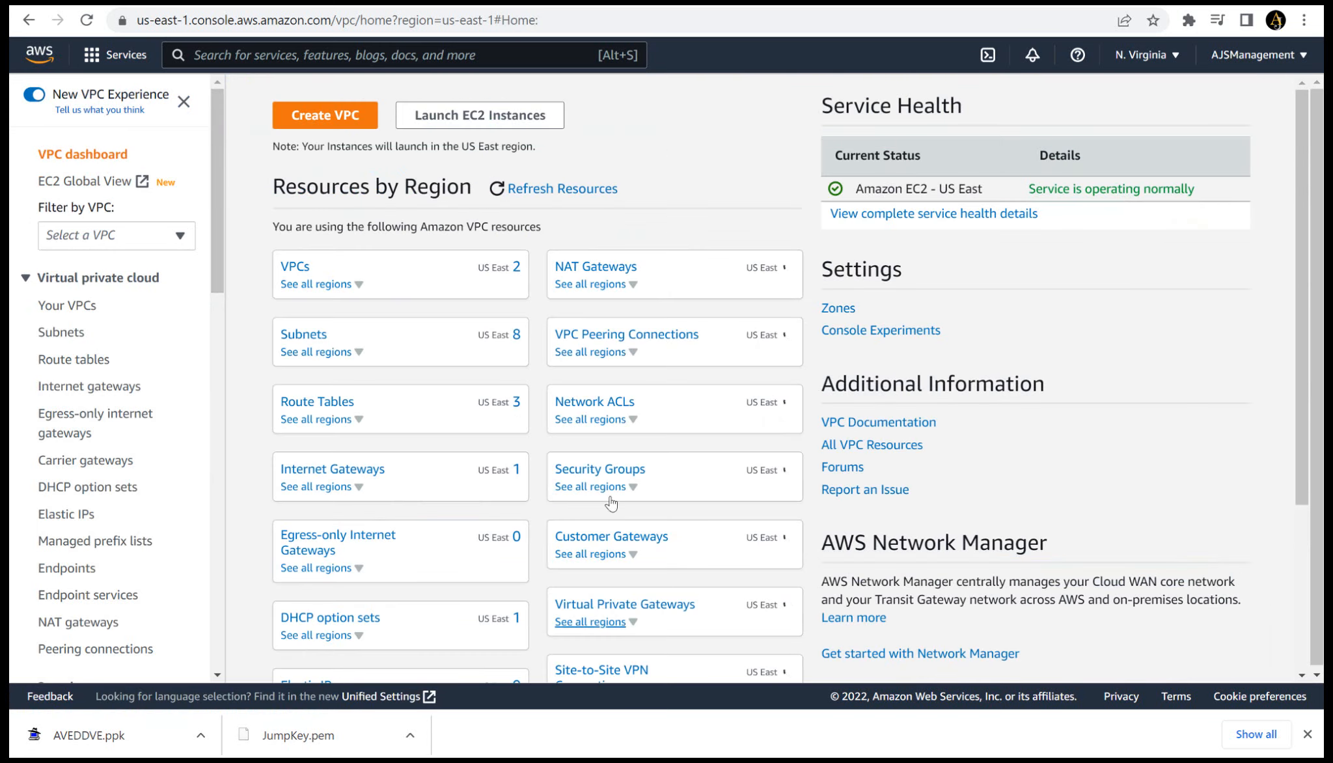
pyautogui.click(606, 479)
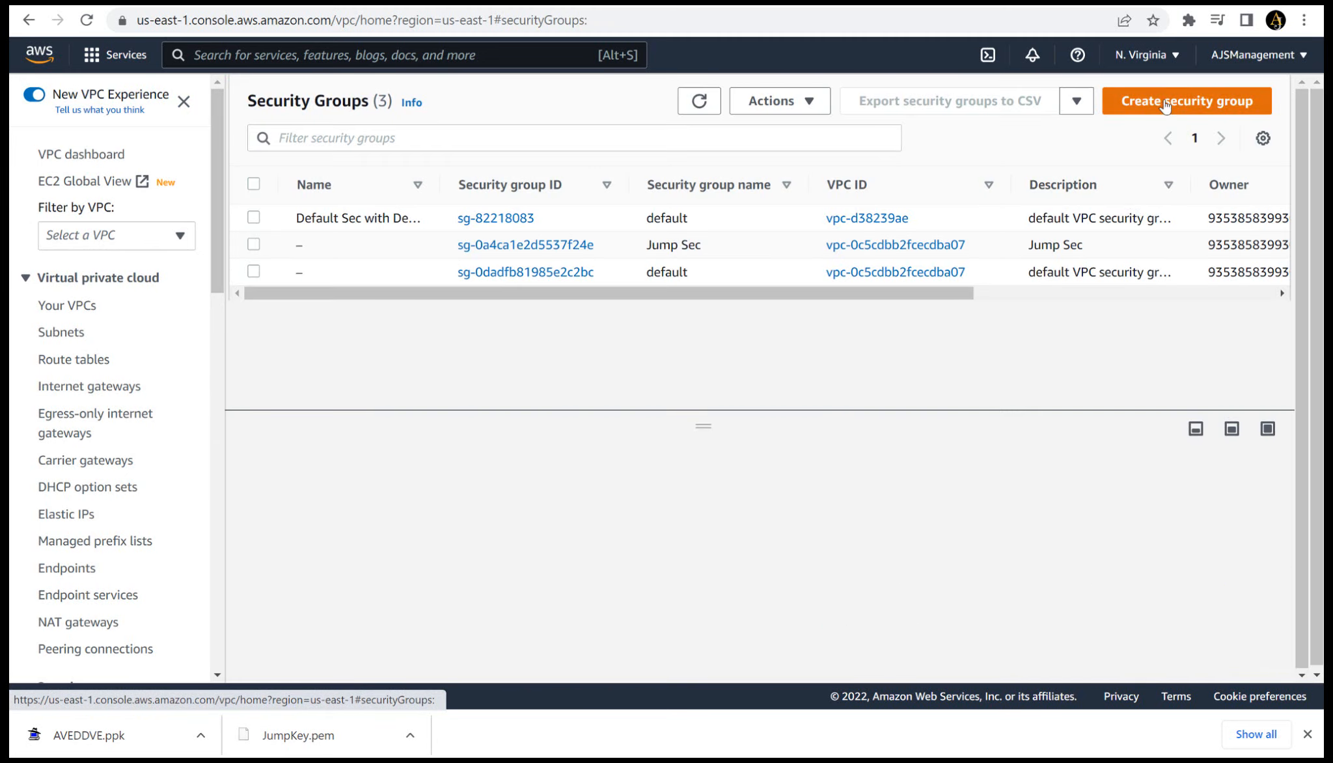
pyautogui.click(1165, 106)
pyautogui.click(311, 313)
pyautogui.write('AVEDDVE SEC')
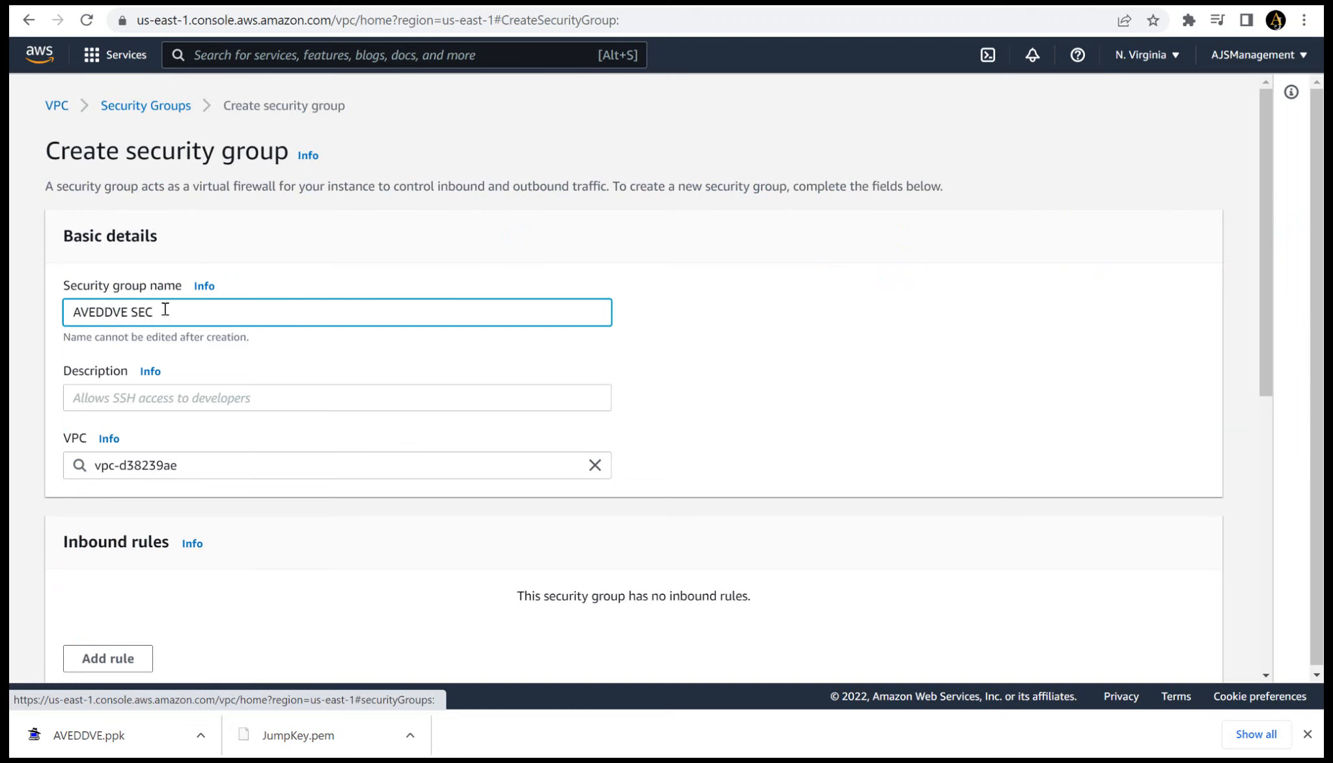
pyautogui.moveTo(165, 309); pyautogui.dragTo(11, 297)
pyautogui.hotkey('ctrl', 'c')
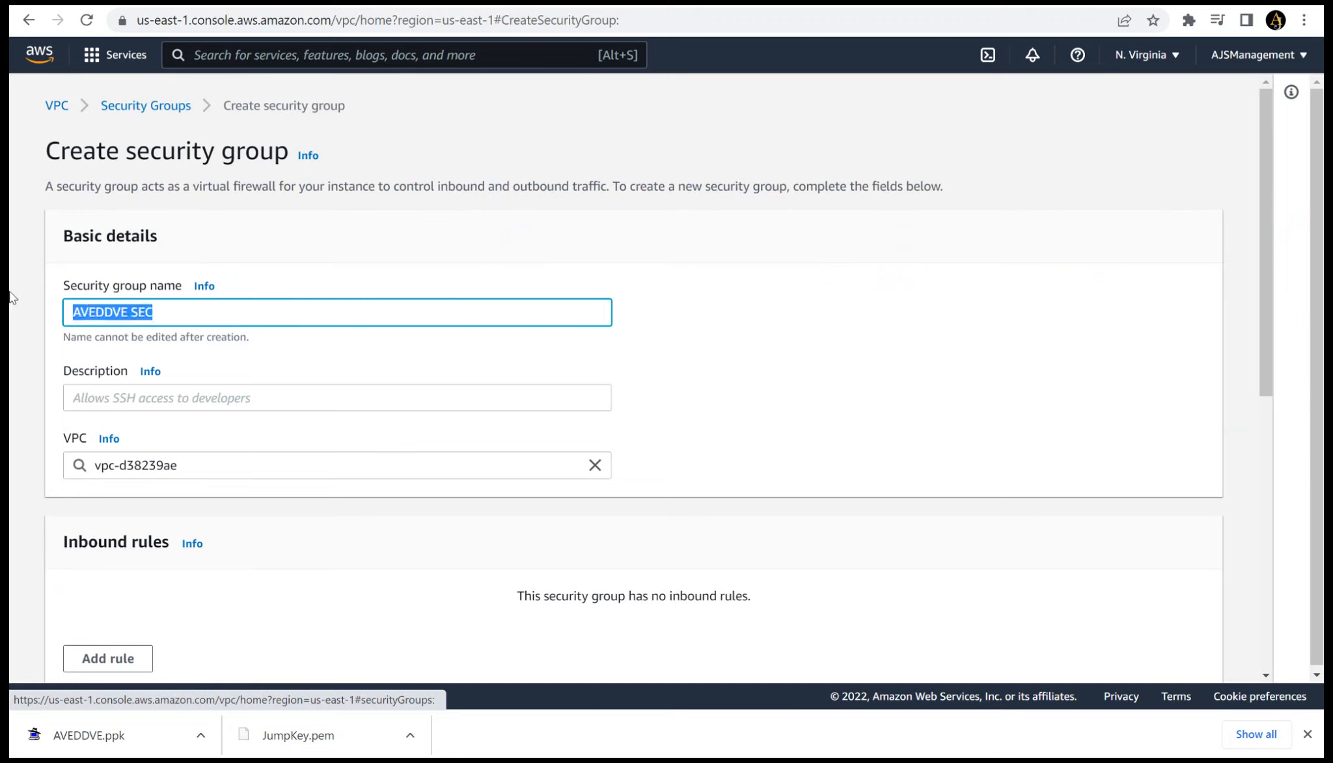
pyautogui.click(93, 398)
pyautogui.hotkey('ctrl', 'v')
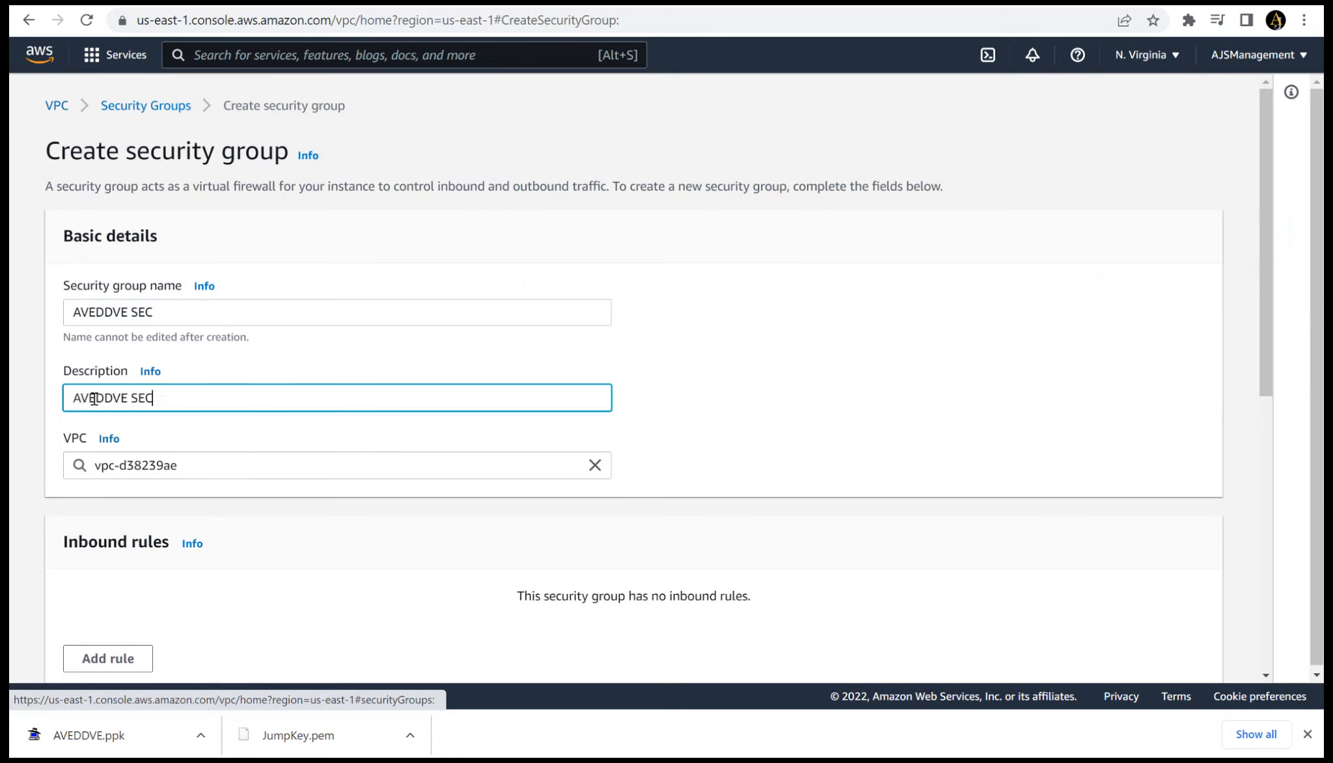
pyautogui.click(595, 477)
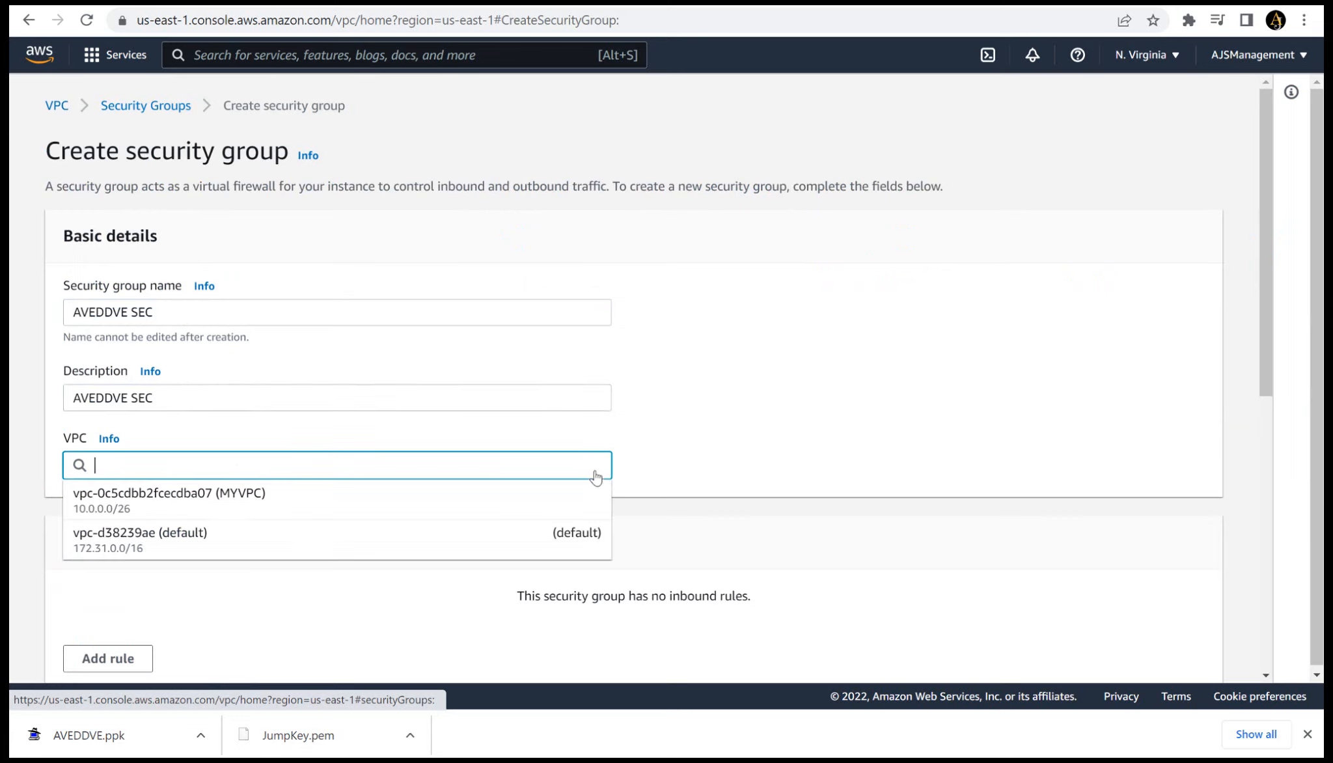
pyautogui.click(497, 497)
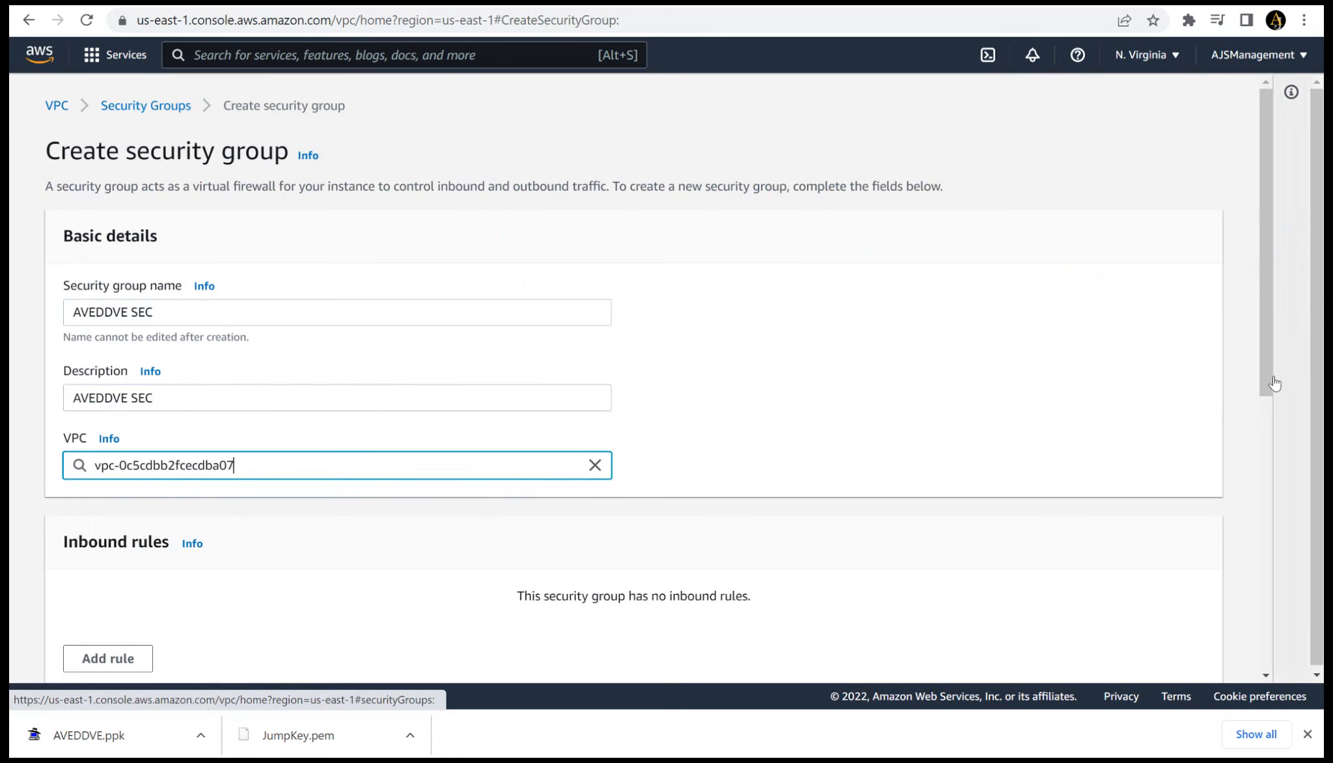
# - Add an inbound rule to AVEDDVE SEC allowing all traffic from the Jump Sec security group
pyautogui.moveTo(1269, 380); pyautogui.dragTo(1285, 454)
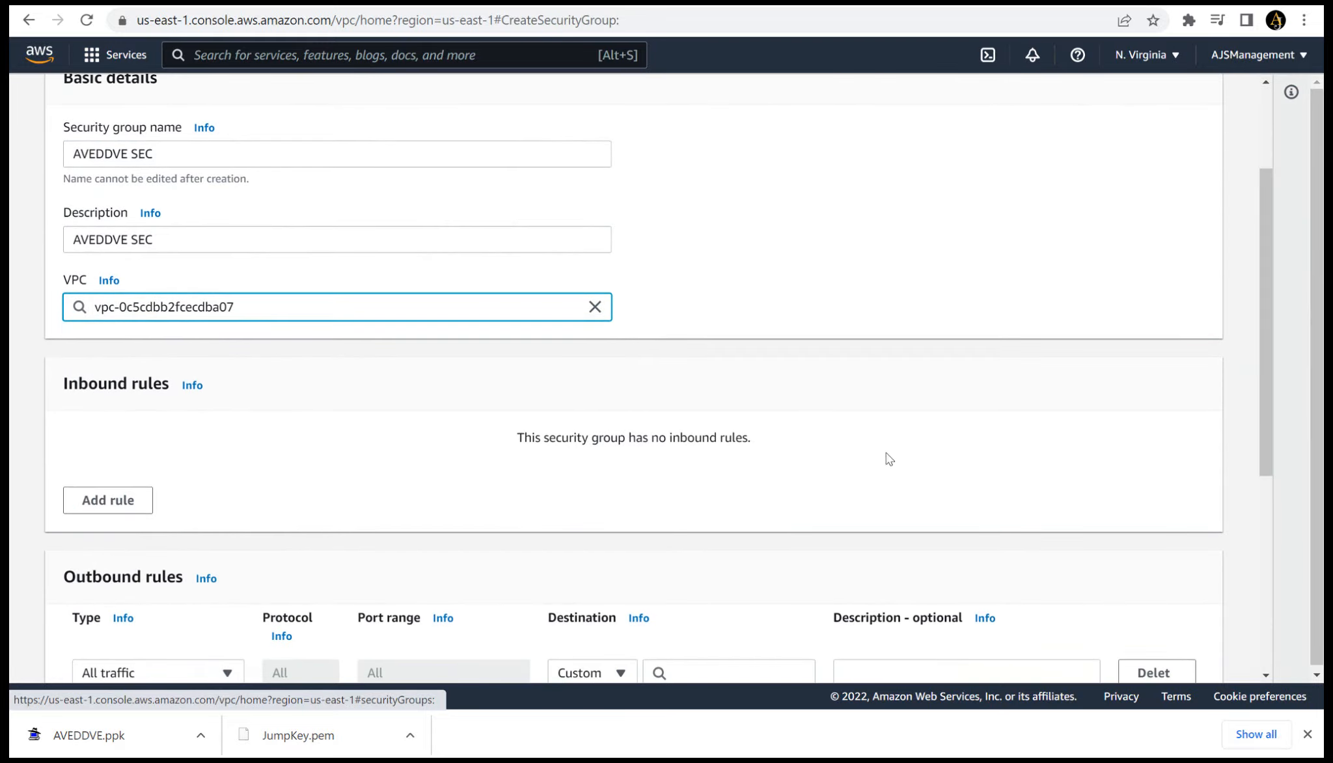
pyautogui.click(135, 502)
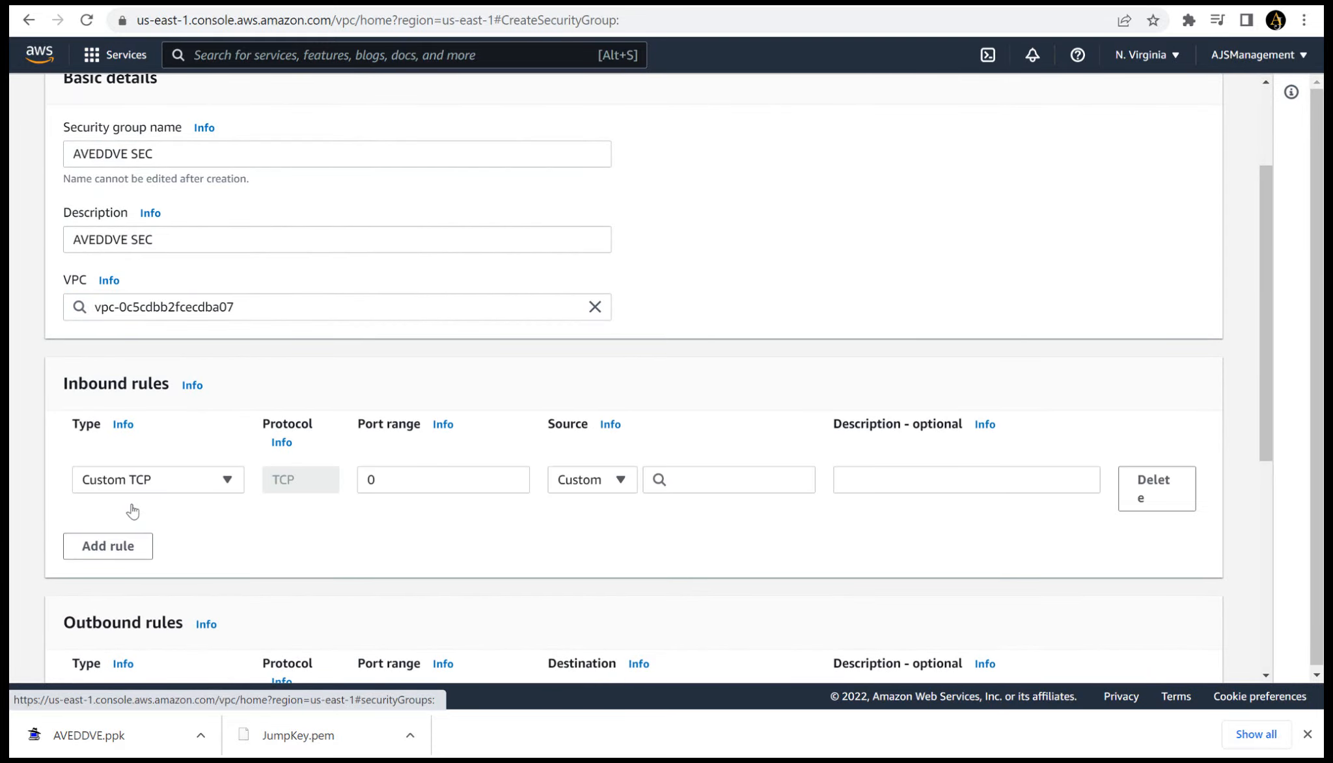
pyautogui.click(222, 489)
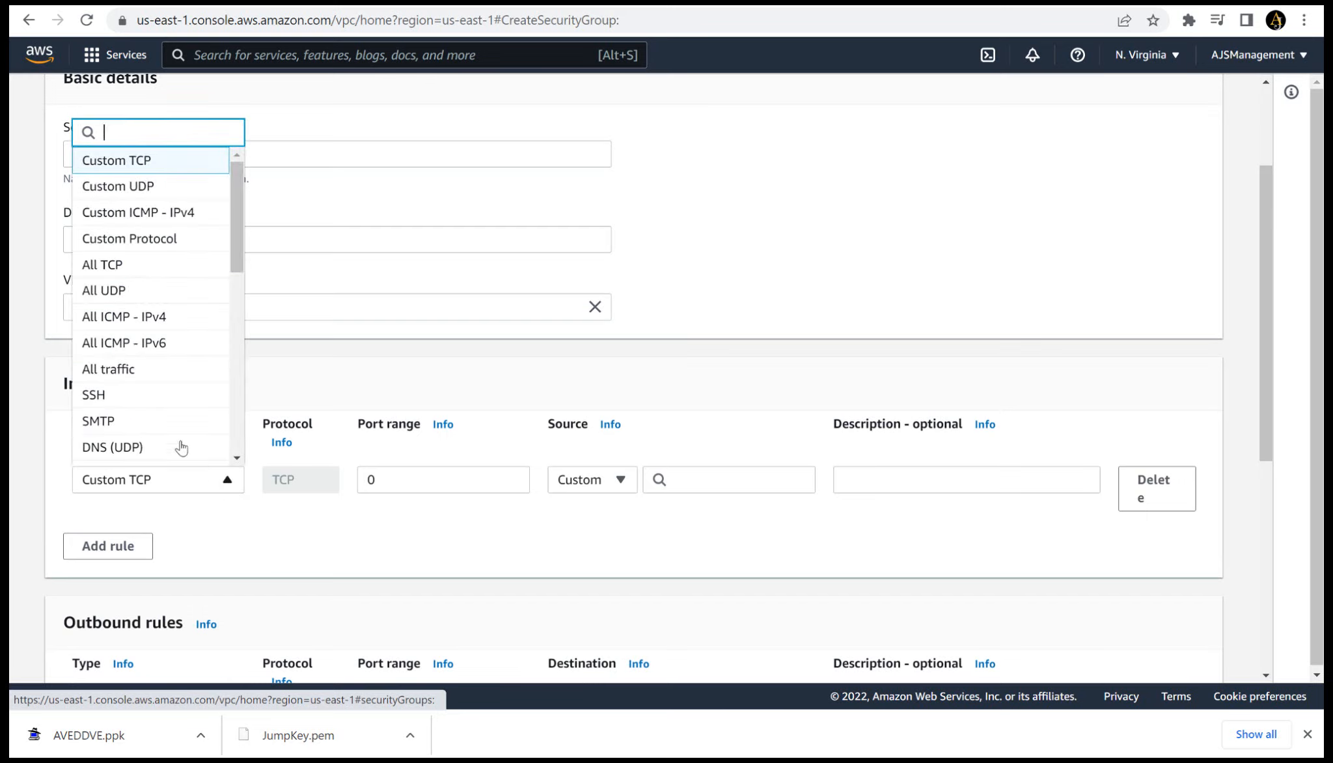
pyautogui.click(149, 369)
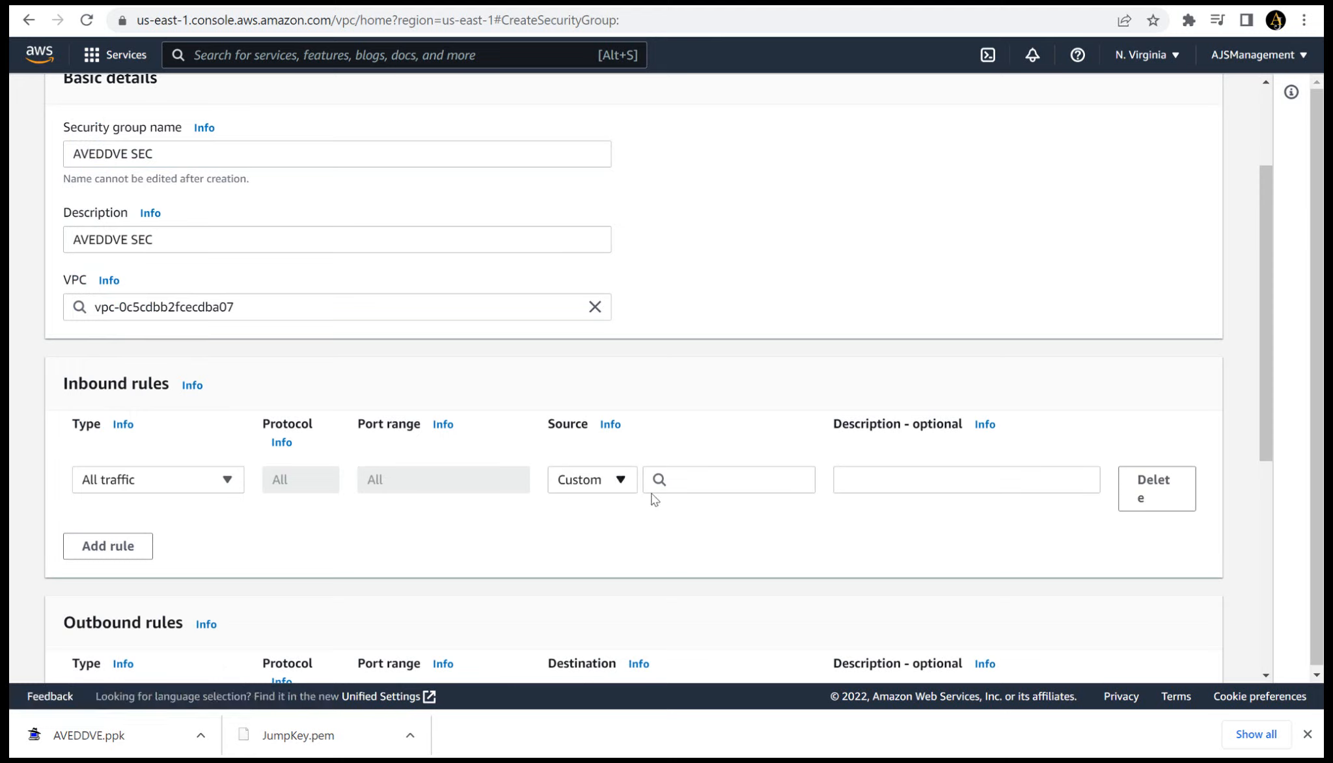
pyautogui.click(689, 482)
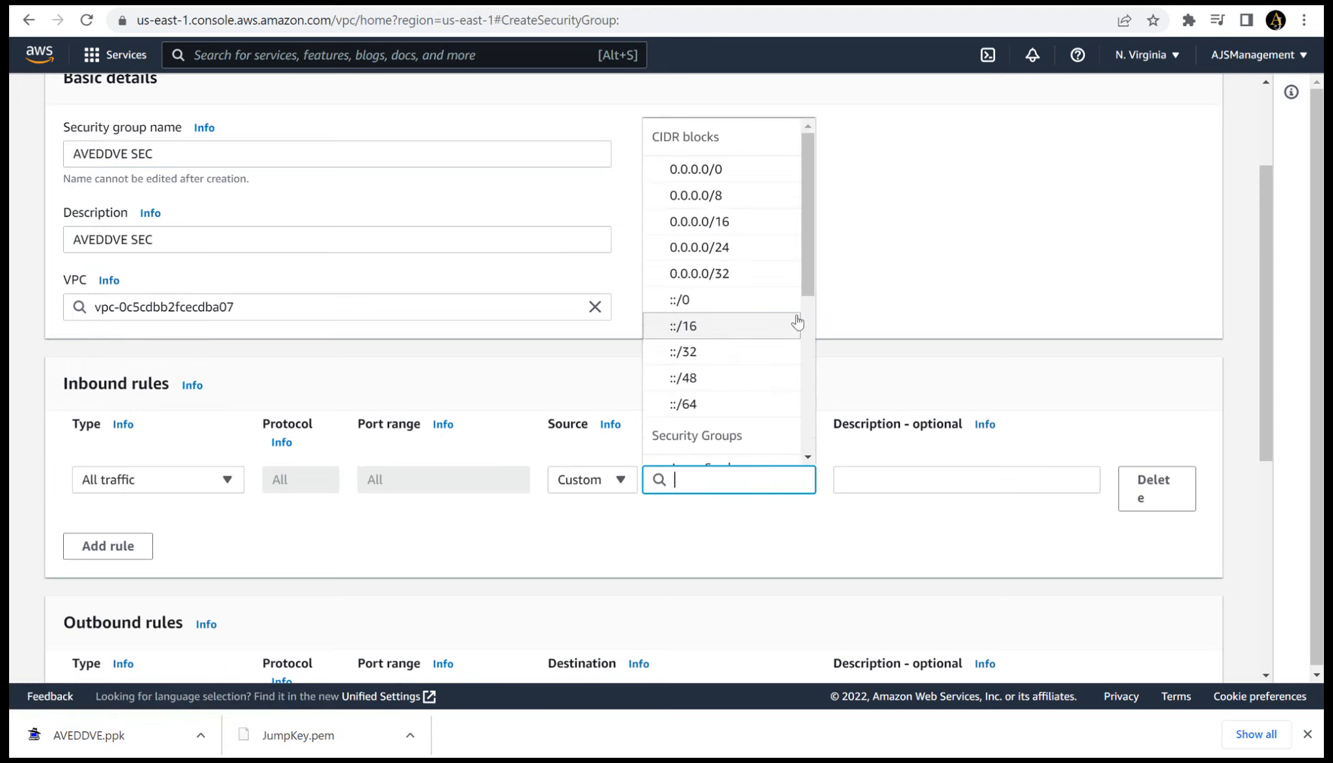
pyautogui.moveTo(806, 278); pyautogui.dragTo(802, 342)
pyautogui.click(758, 378)
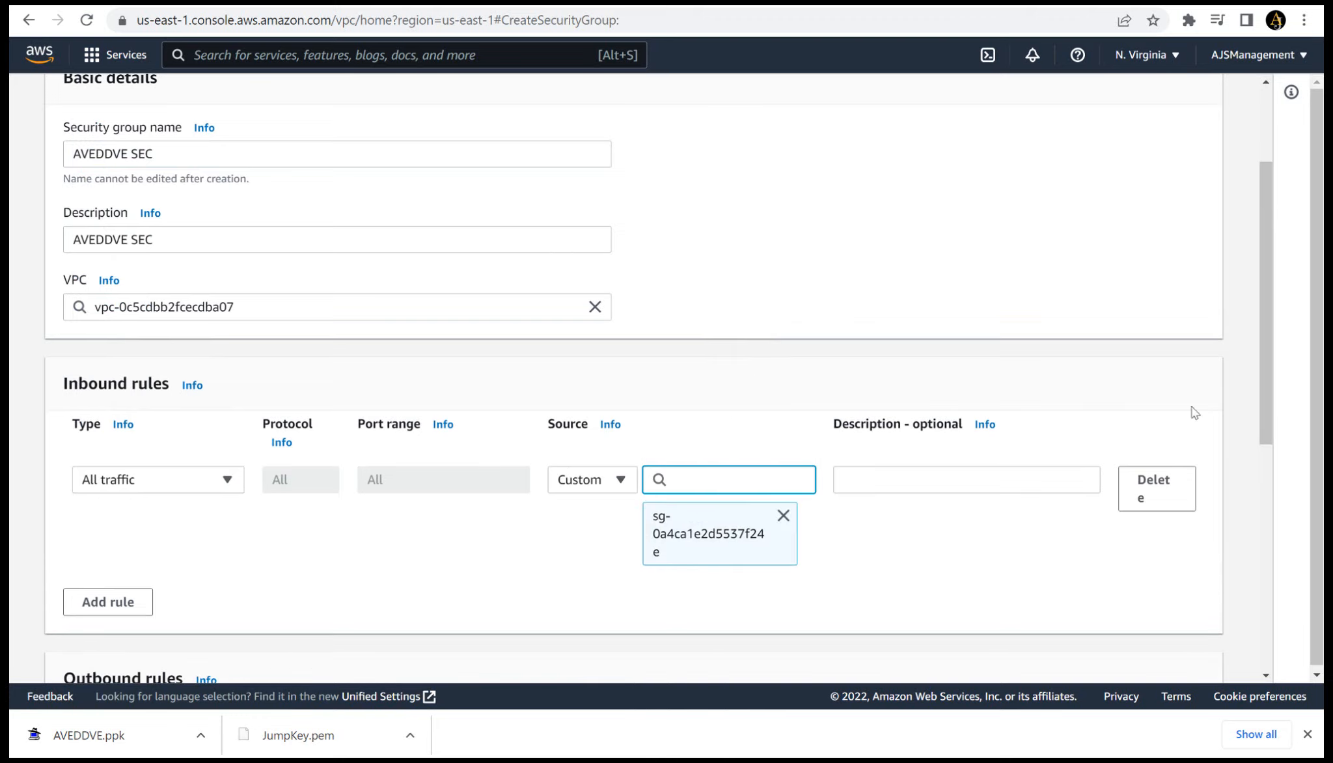
# - Set the outbound all-traffic rule's destination to 0.0.0.0/0 and create the AVEDDVE SEC security group
pyautogui.moveTo(1271, 391); pyautogui.dragTo(1287, 492)
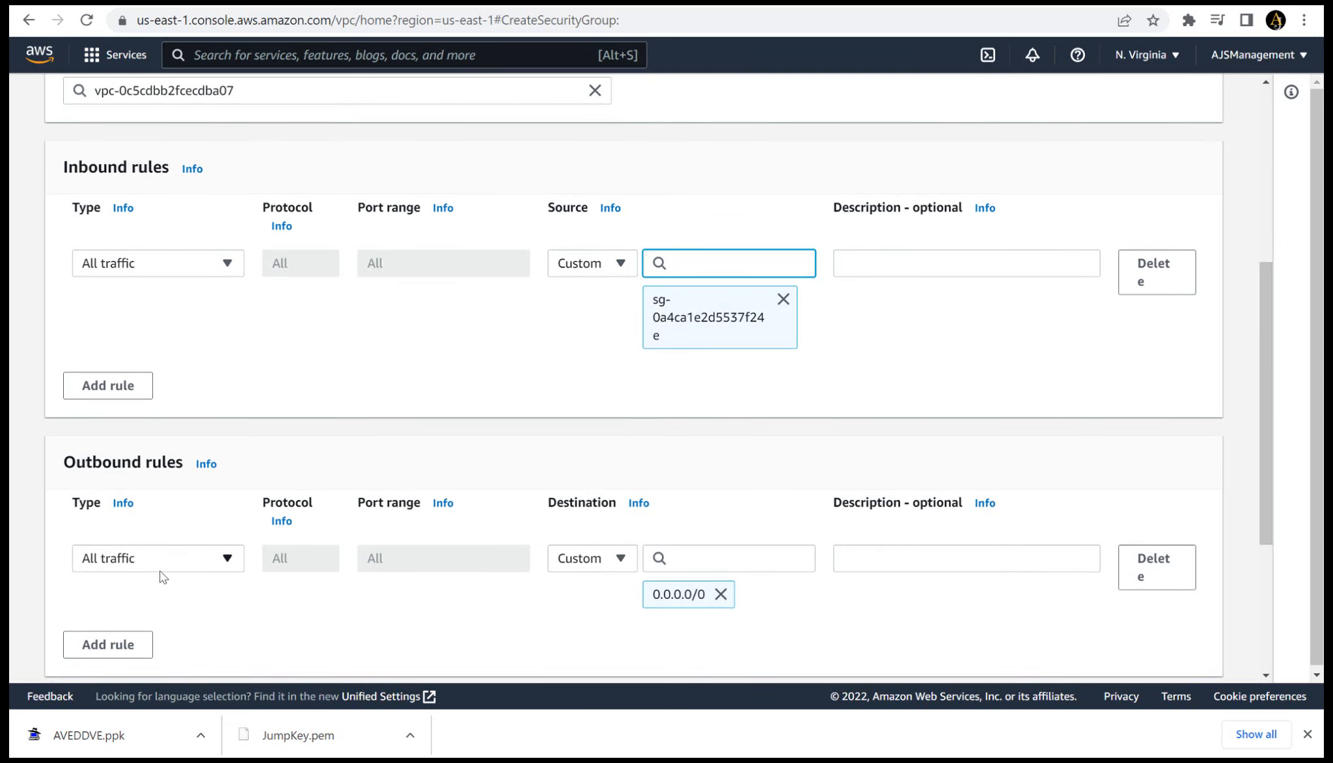
pyautogui.click(684, 560)
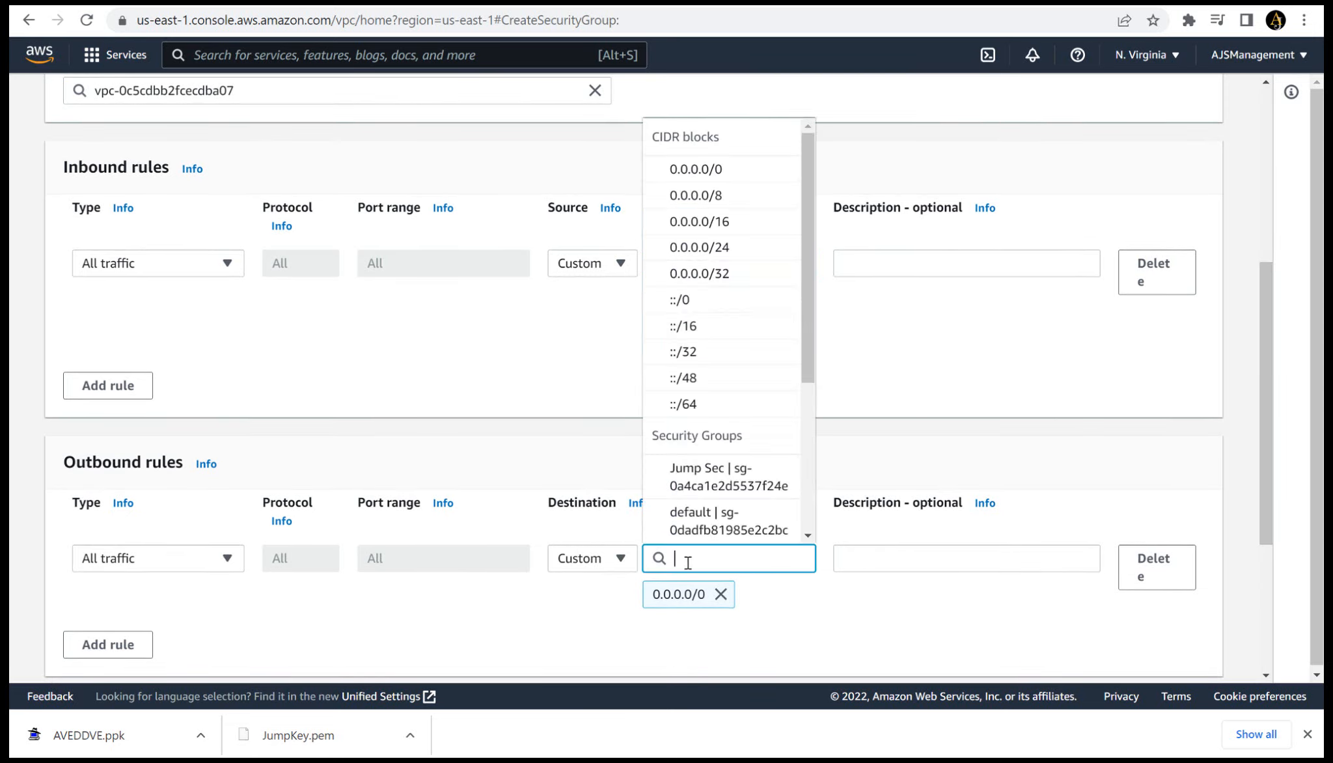
pyautogui.click(687, 174)
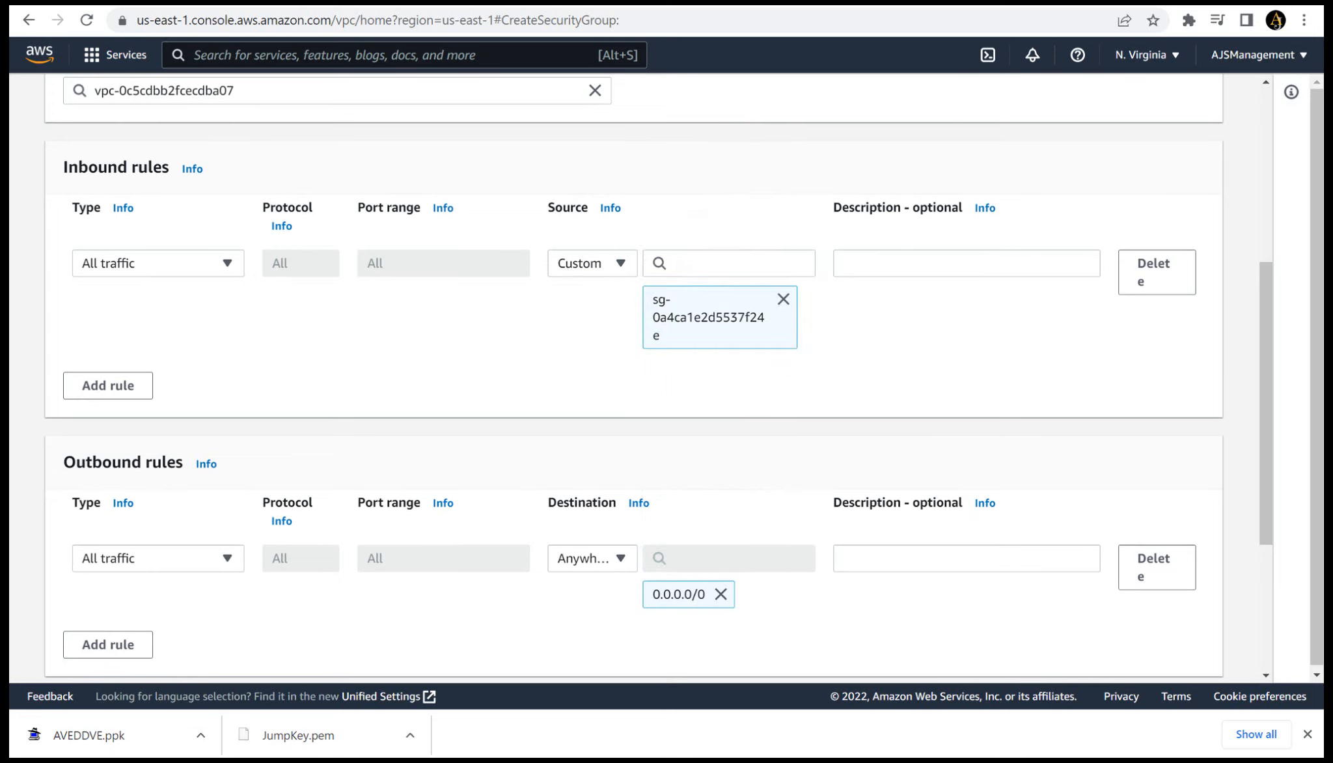
pyautogui.moveTo(1267, 514); pyautogui.dragTo(1282, 606)
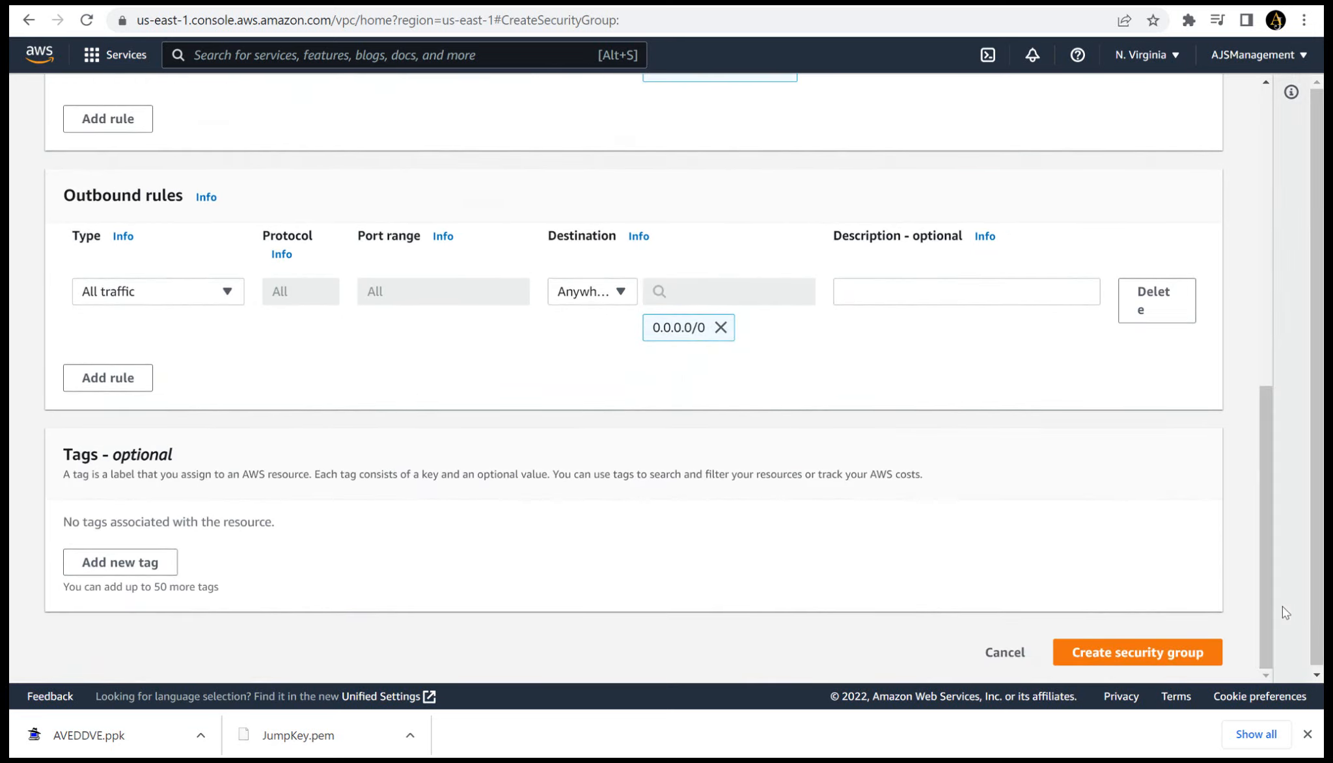
pyautogui.click(1124, 653)
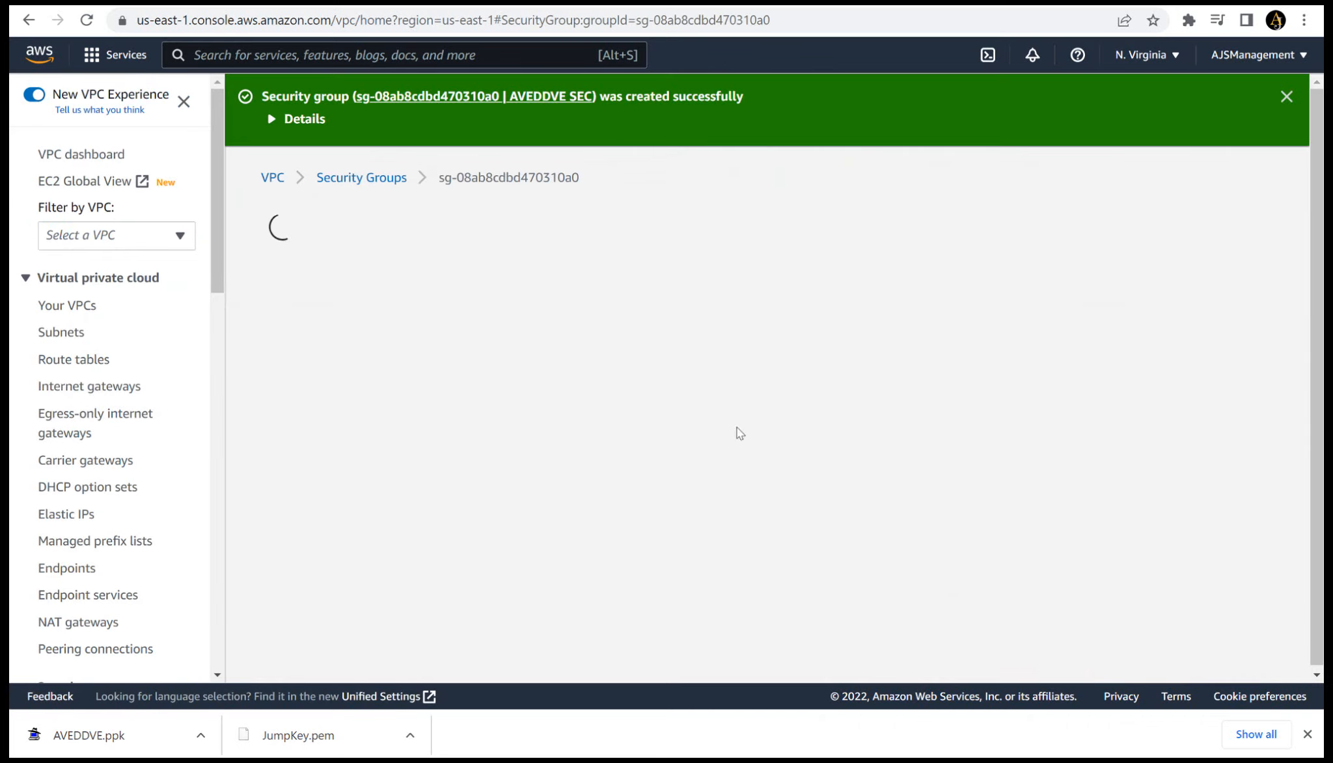
# - Return to the security groups list and select the AVEDDVE SEC group
pyautogui.click(362, 177)
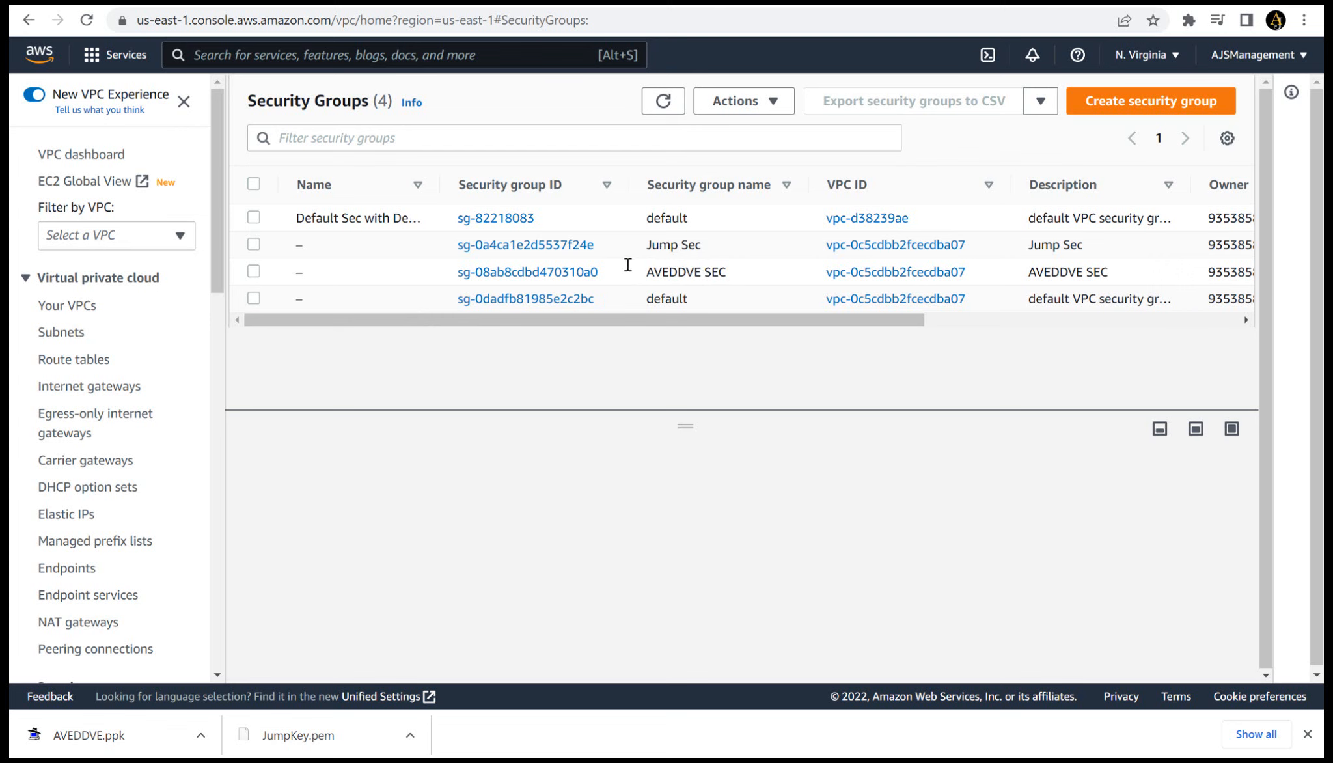
pyautogui.click(419, 272)
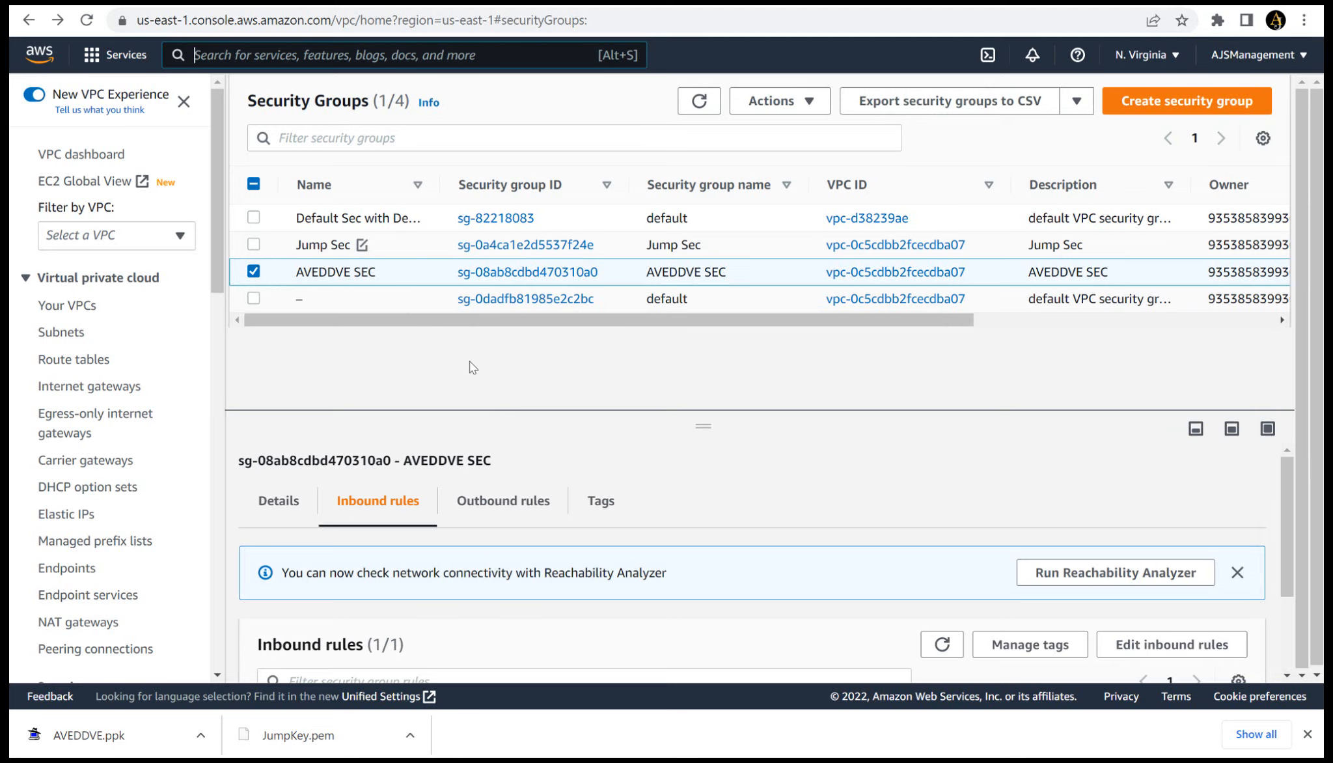
# - Create an S3 bucket named ddves in US East (N. Virginia) us-east-1 with the default settings
pyautogui.hotkey('alt', 's')
pyautogui.write('s3')
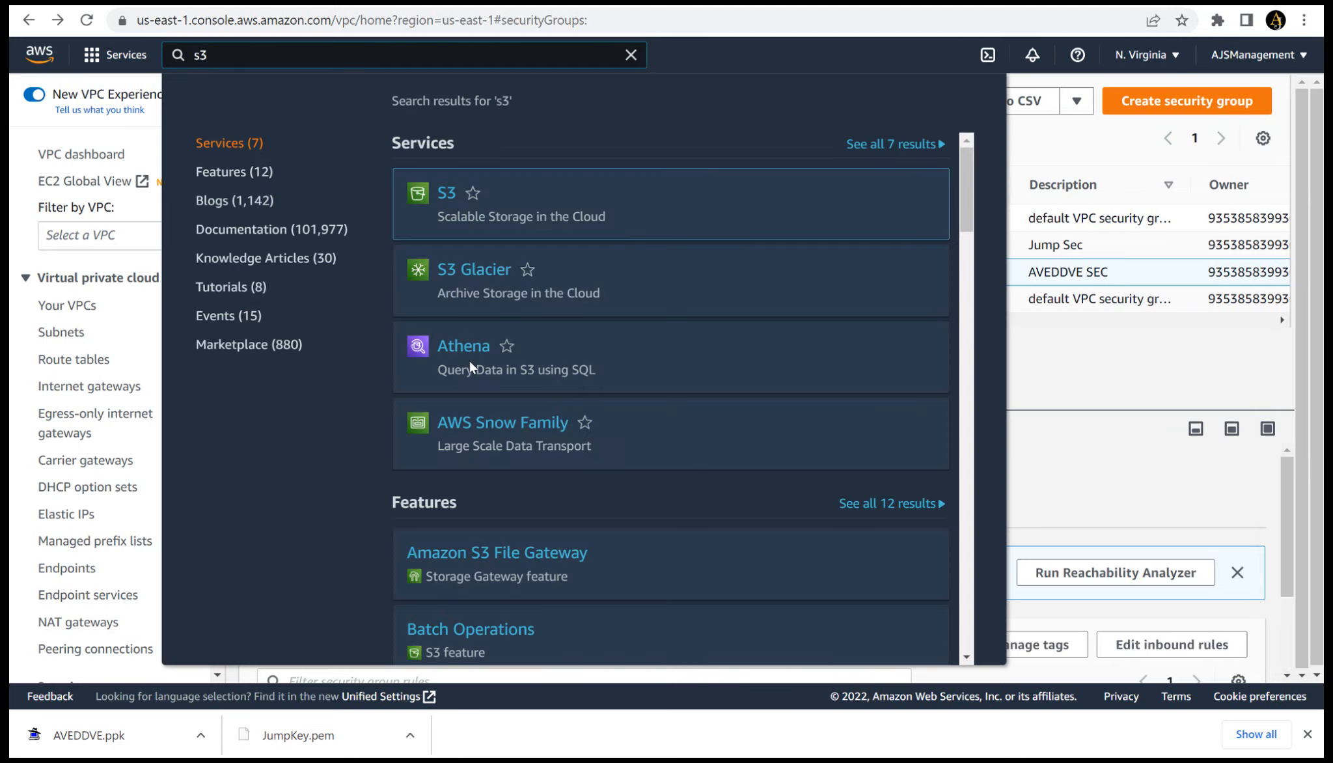
pyautogui.click(446, 194)
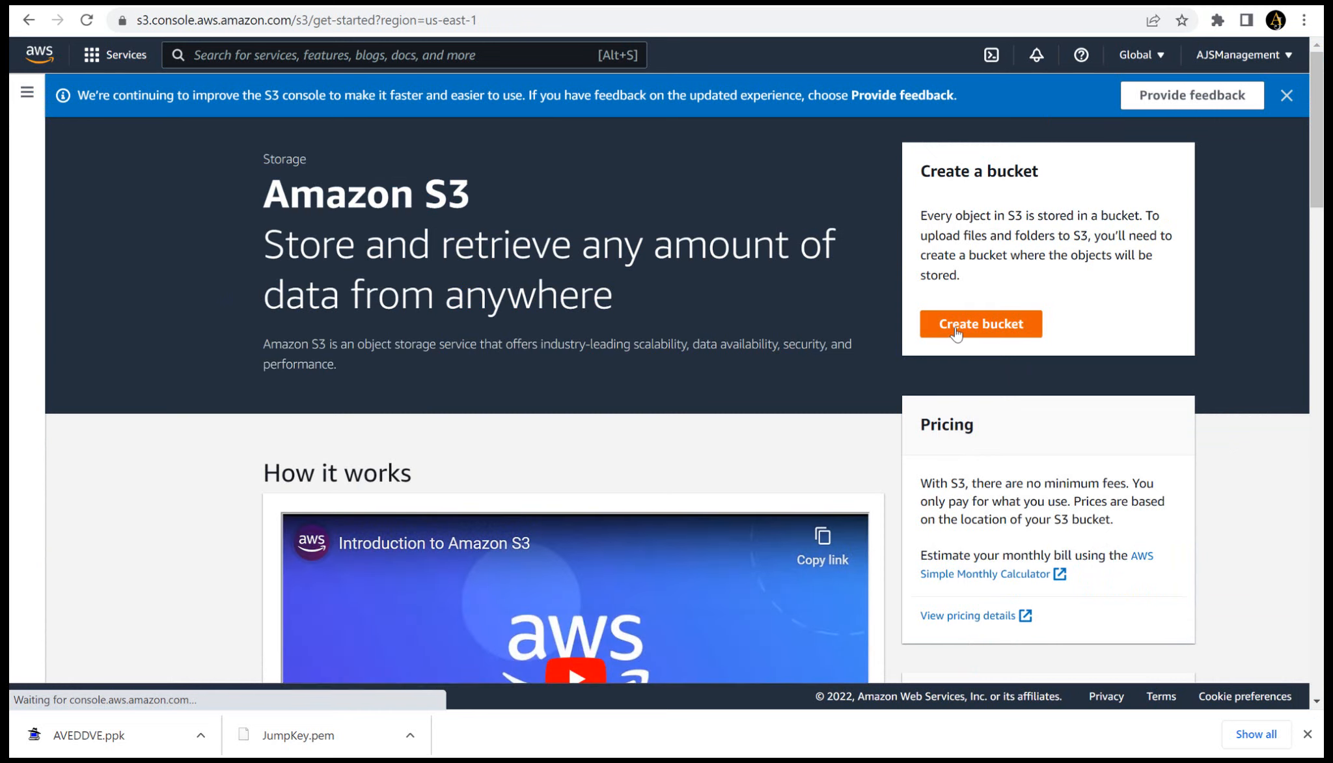
pyautogui.click(956, 329)
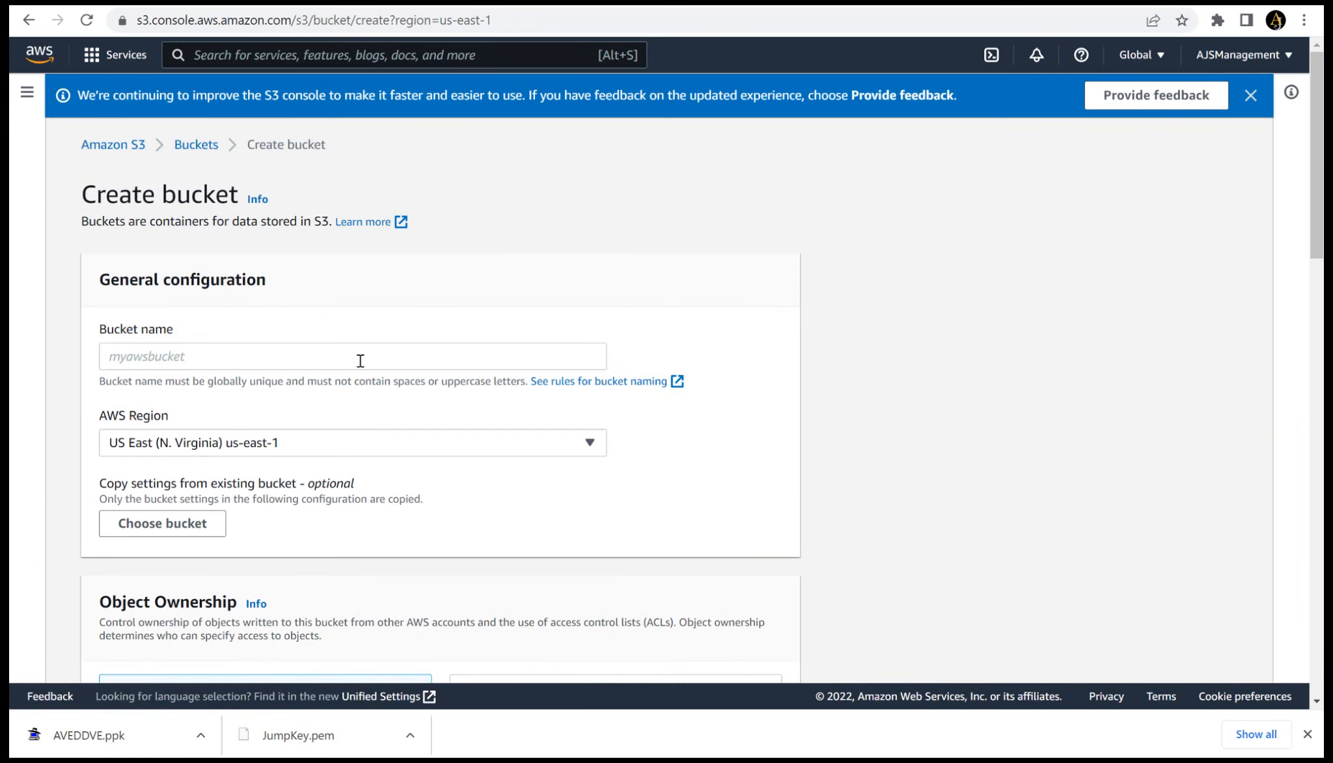
pyautogui.click(360, 360)
pyautogui.write('ddv')
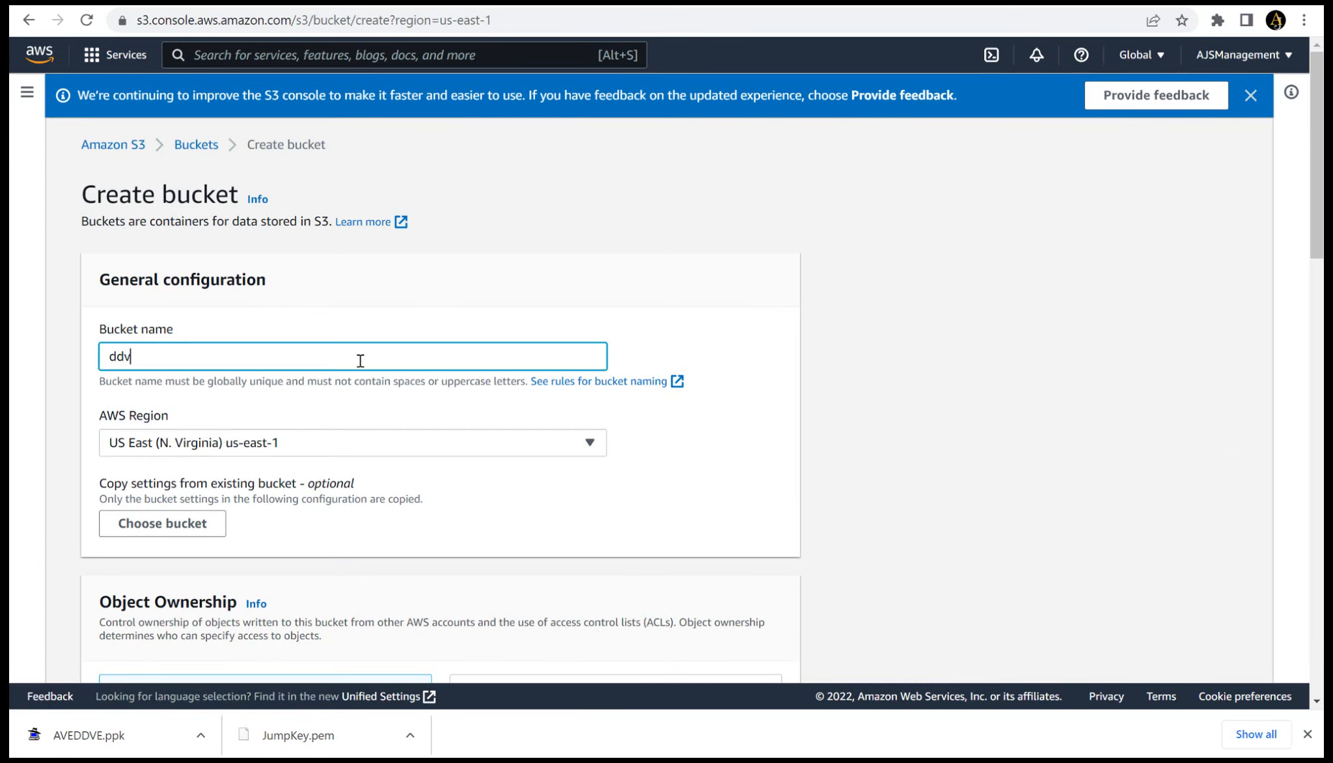
pyautogui.write('es')
pyautogui.moveTo(1317, 164); pyautogui.dragTo(1322, 619)
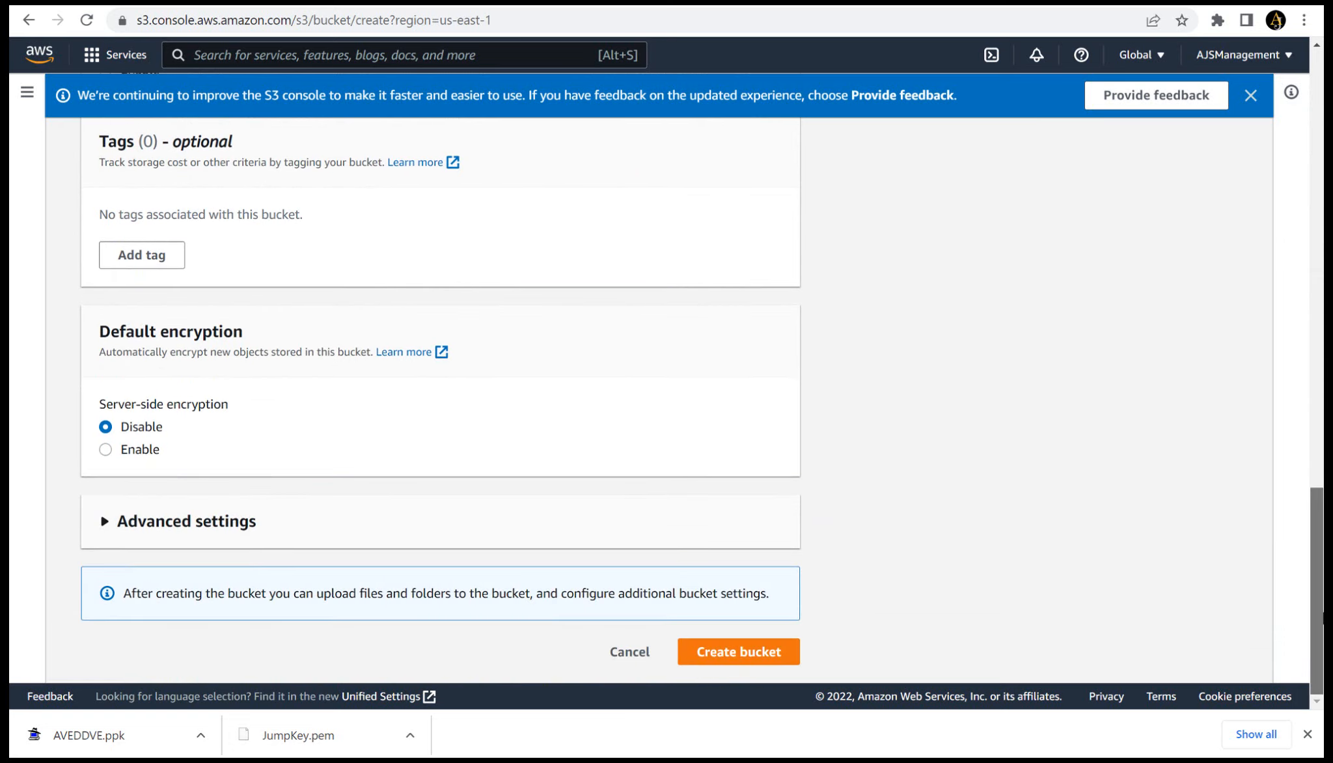
pyautogui.click(738, 657)
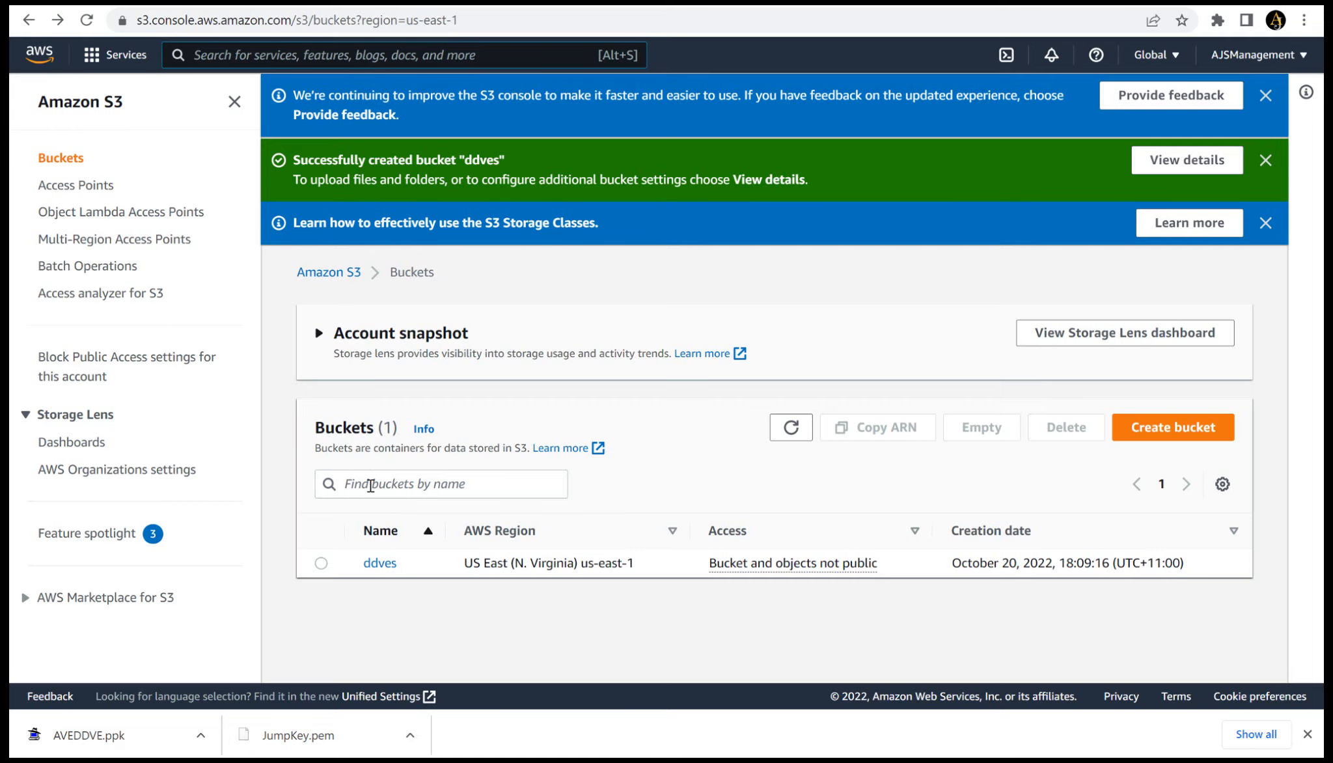
# - Start a new VPC endpoint with the name tag myendpoint
pyautogui.write('endpoin')
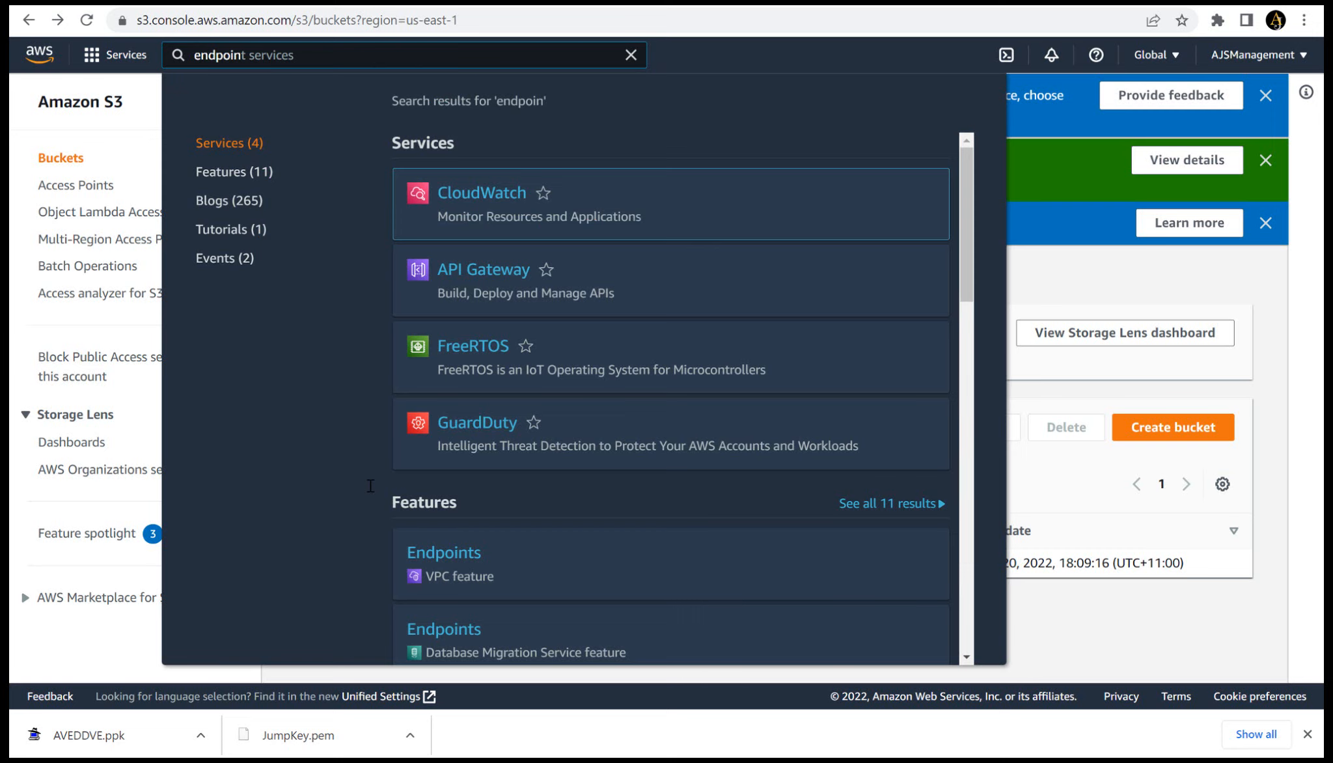
pyautogui.click(424, 559)
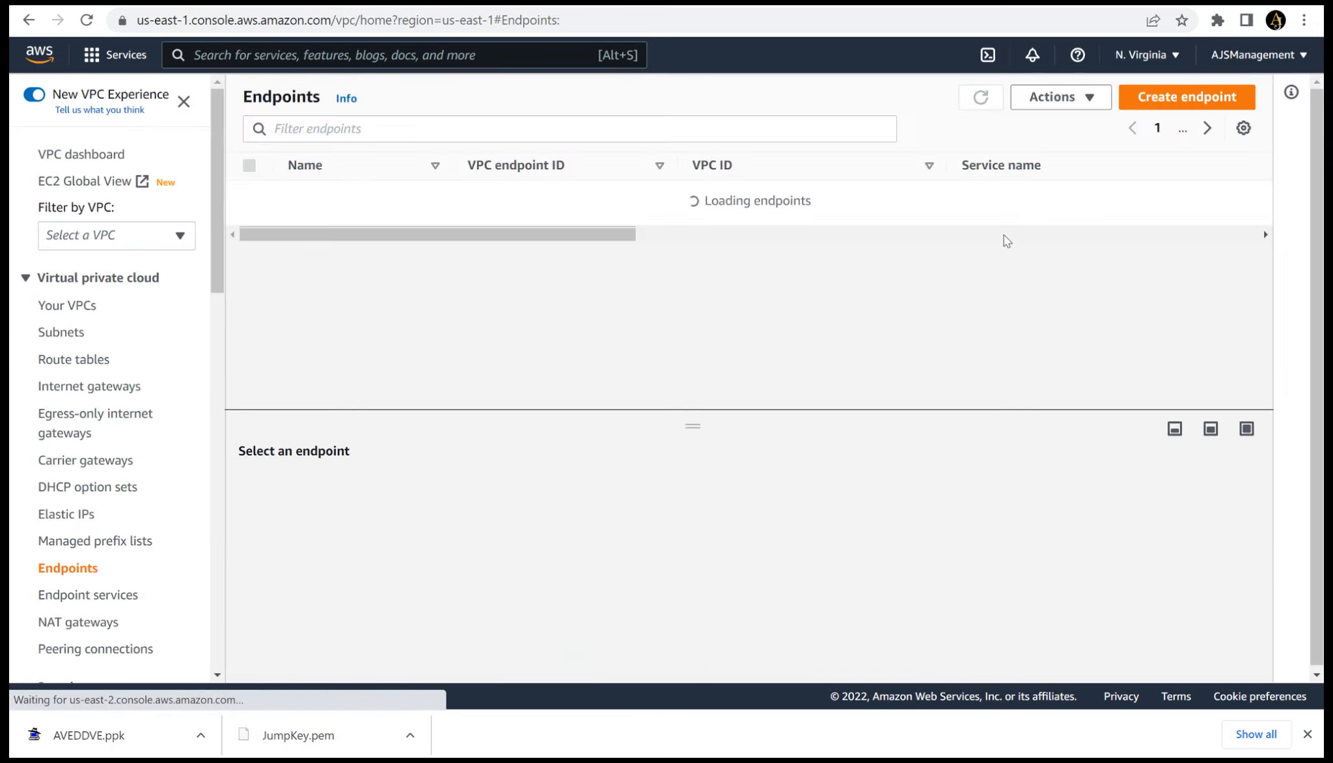
pyautogui.click(1149, 106)
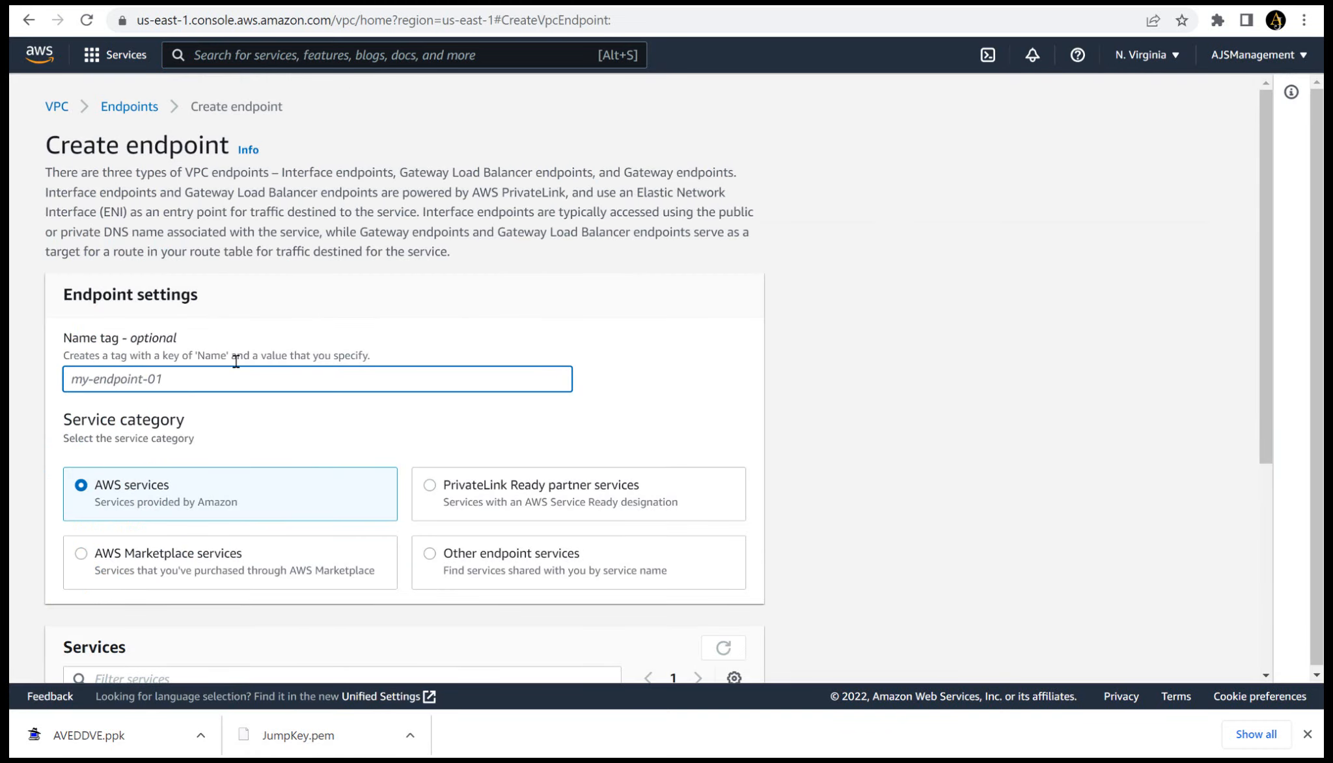
pyautogui.write('my')
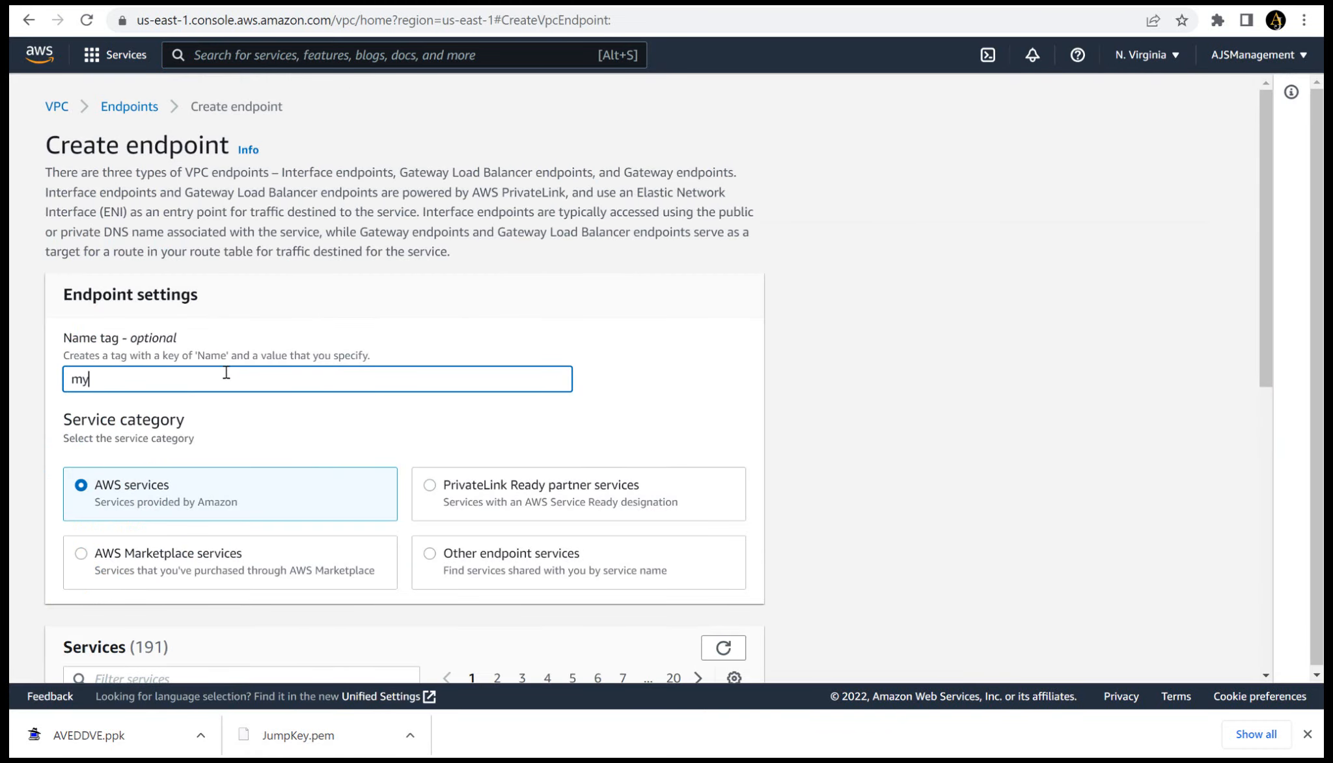
pyautogui.write('endpoint')
# - Filter the endpoint services by com.amazonaws.us-east-1.s3 and select the Gateway type service
pyautogui.scroll(-2, 1266, 212)
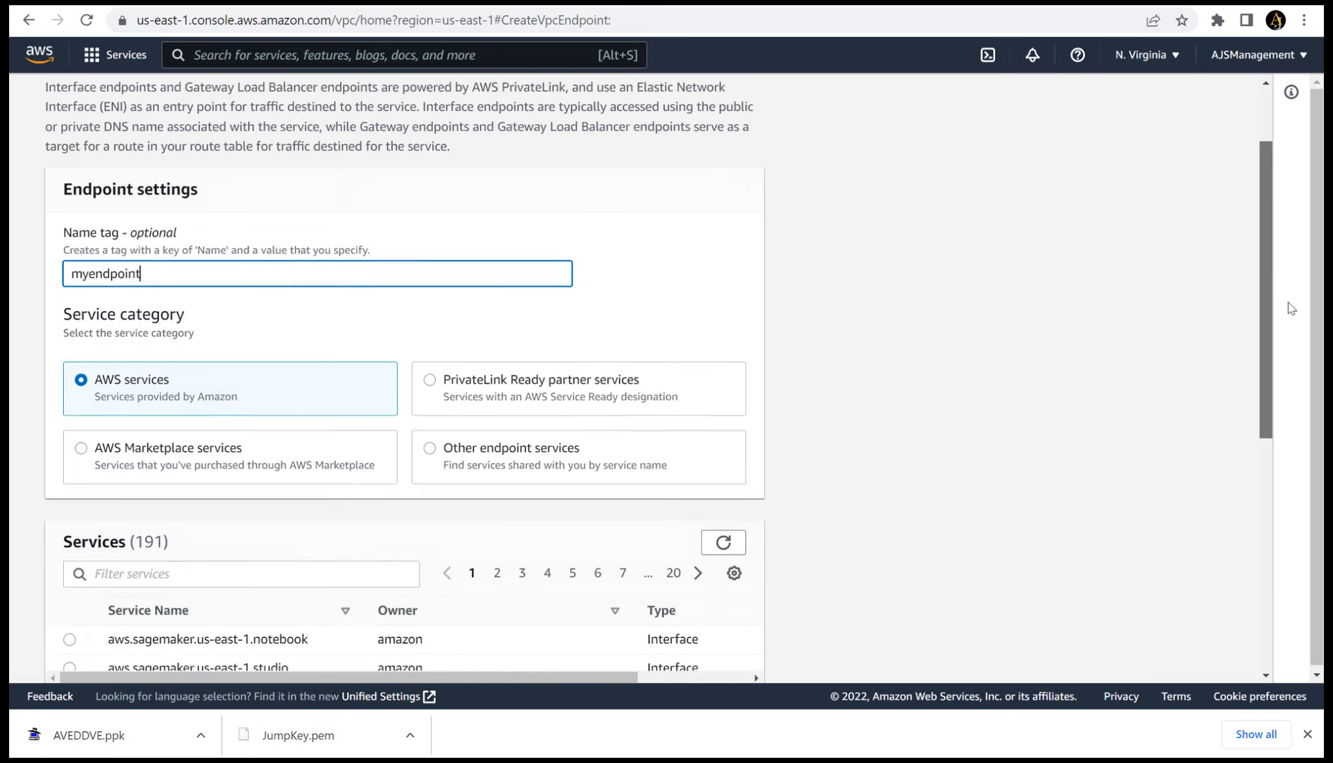
pyautogui.scroll(-2, 1288, 302)
pyautogui.click(210, 436)
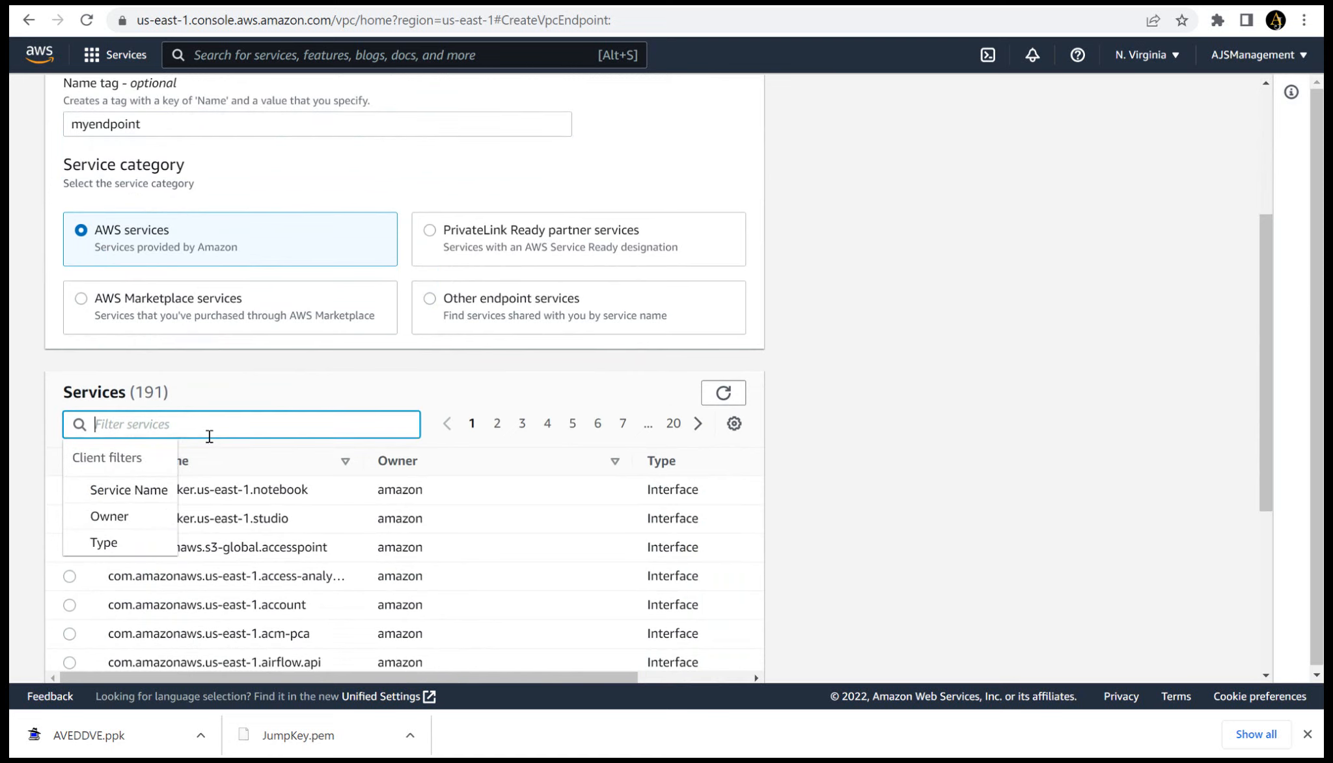
pyautogui.write('s3')
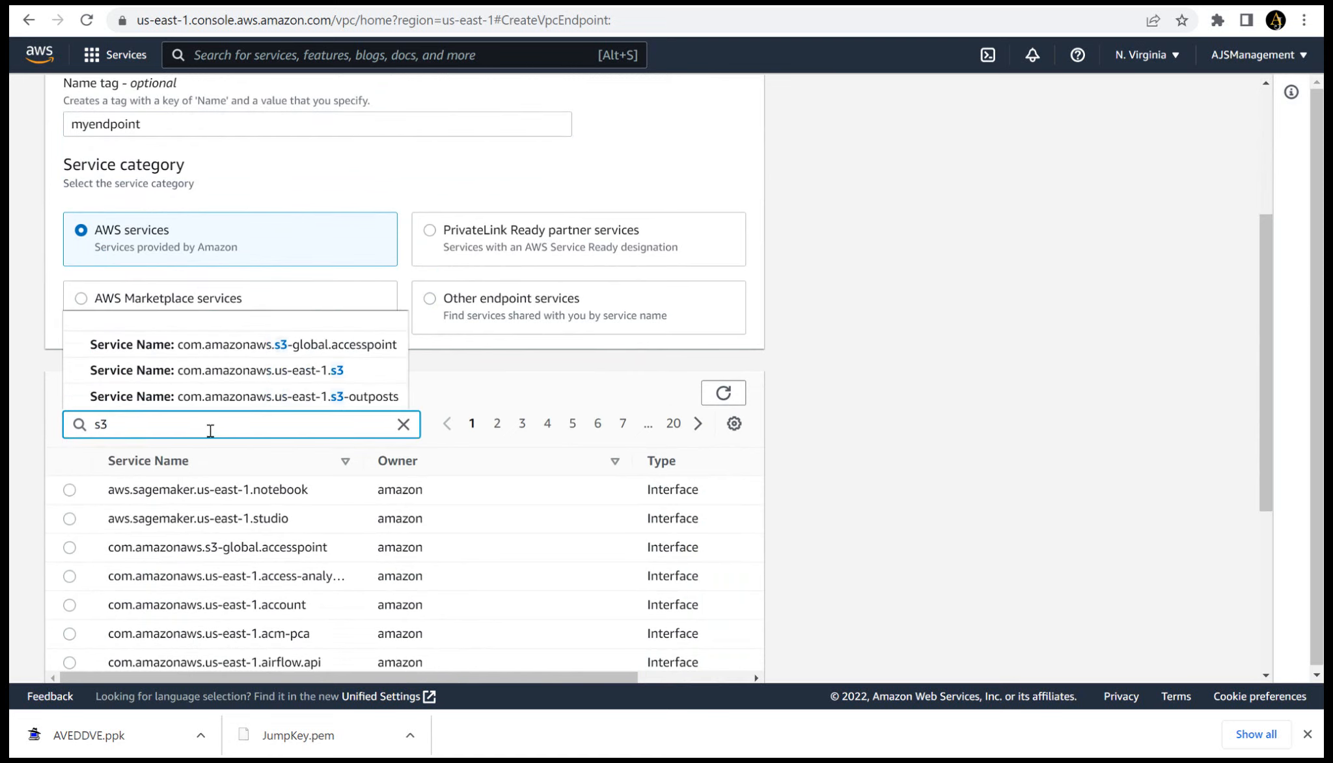
pyautogui.click(222, 372)
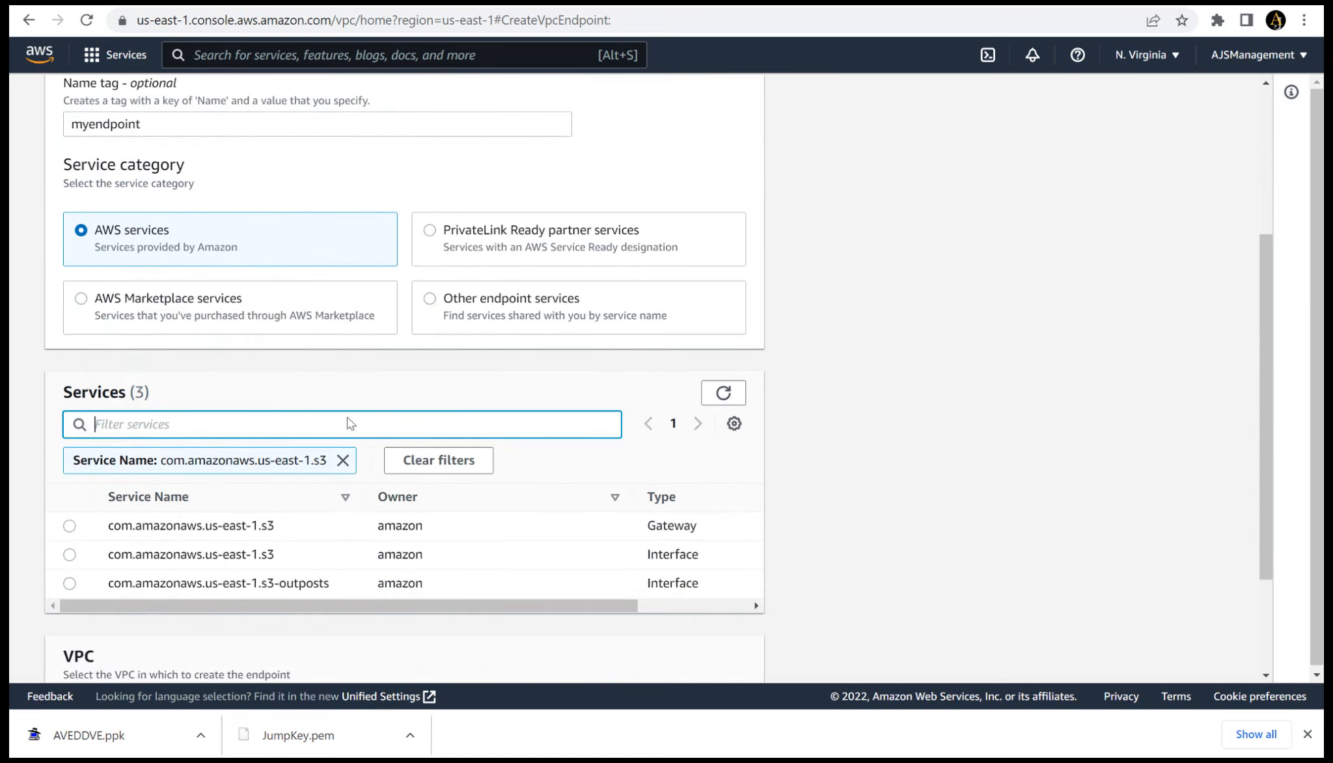
pyautogui.click(69, 529)
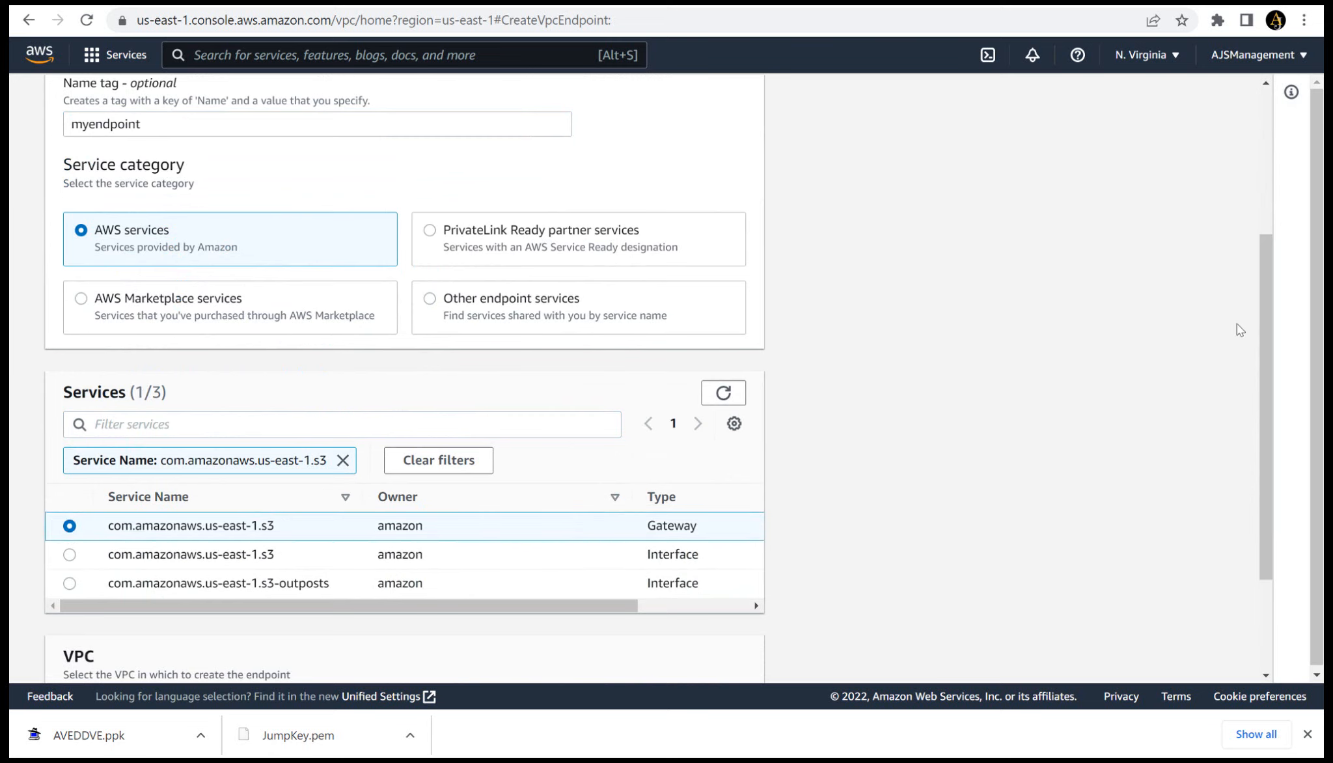
# - Assign the endpoint to MYVPC with the Private Route table and create it
pyautogui.scroll(-3, 1269, 390)
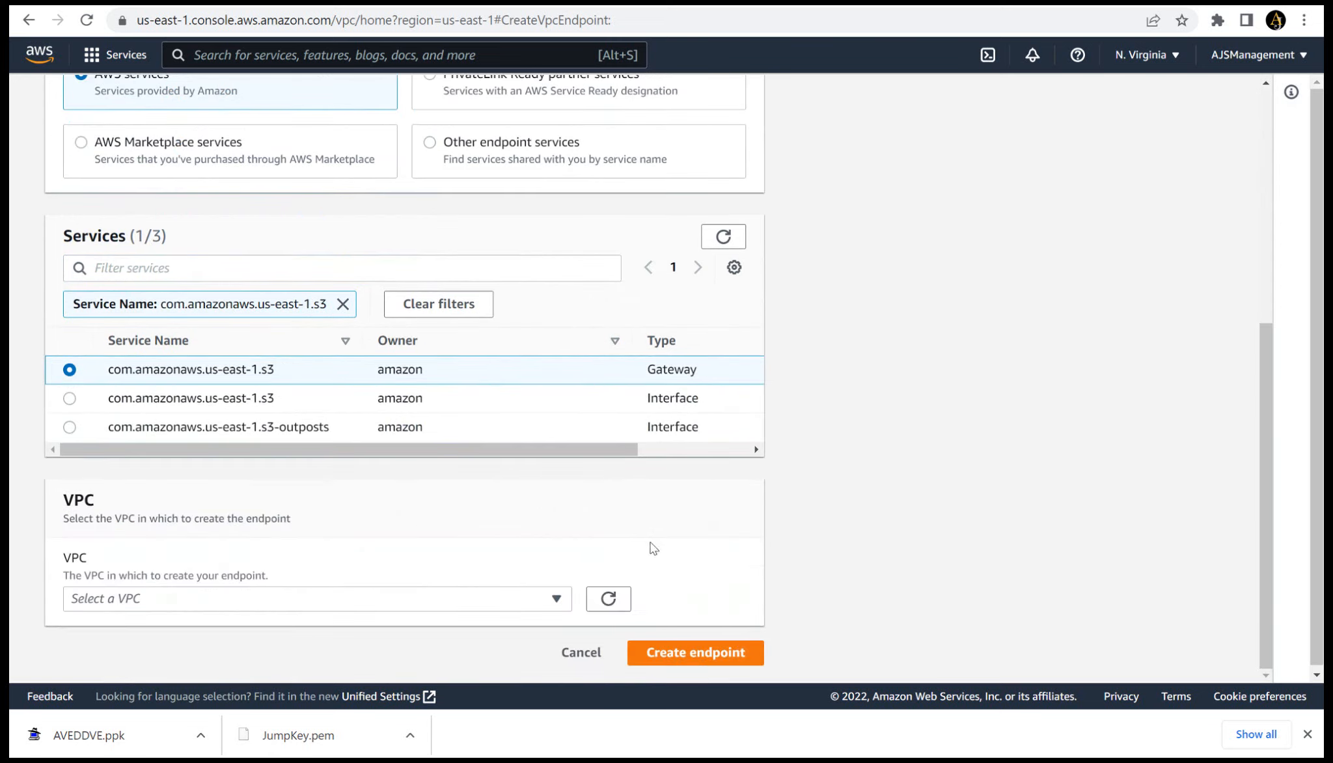
pyautogui.click(559, 598)
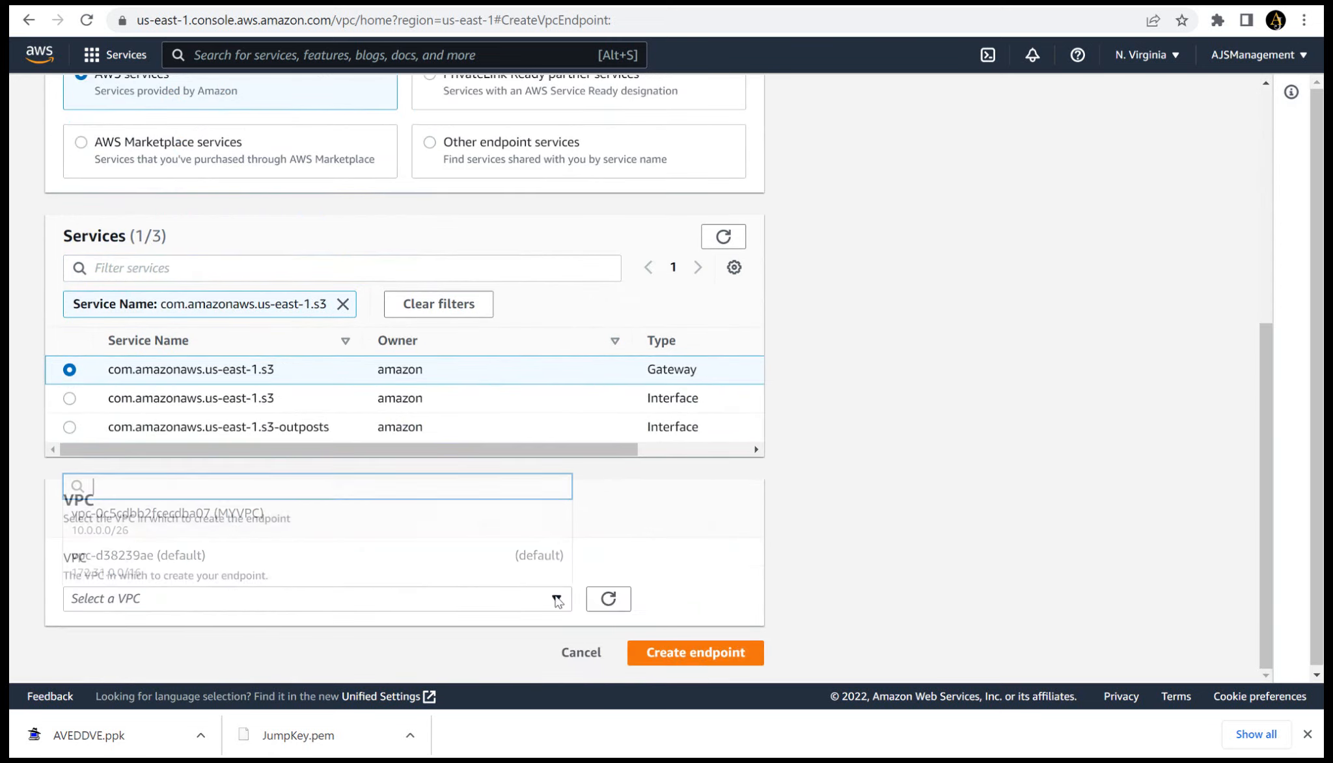
pyautogui.click(417, 531)
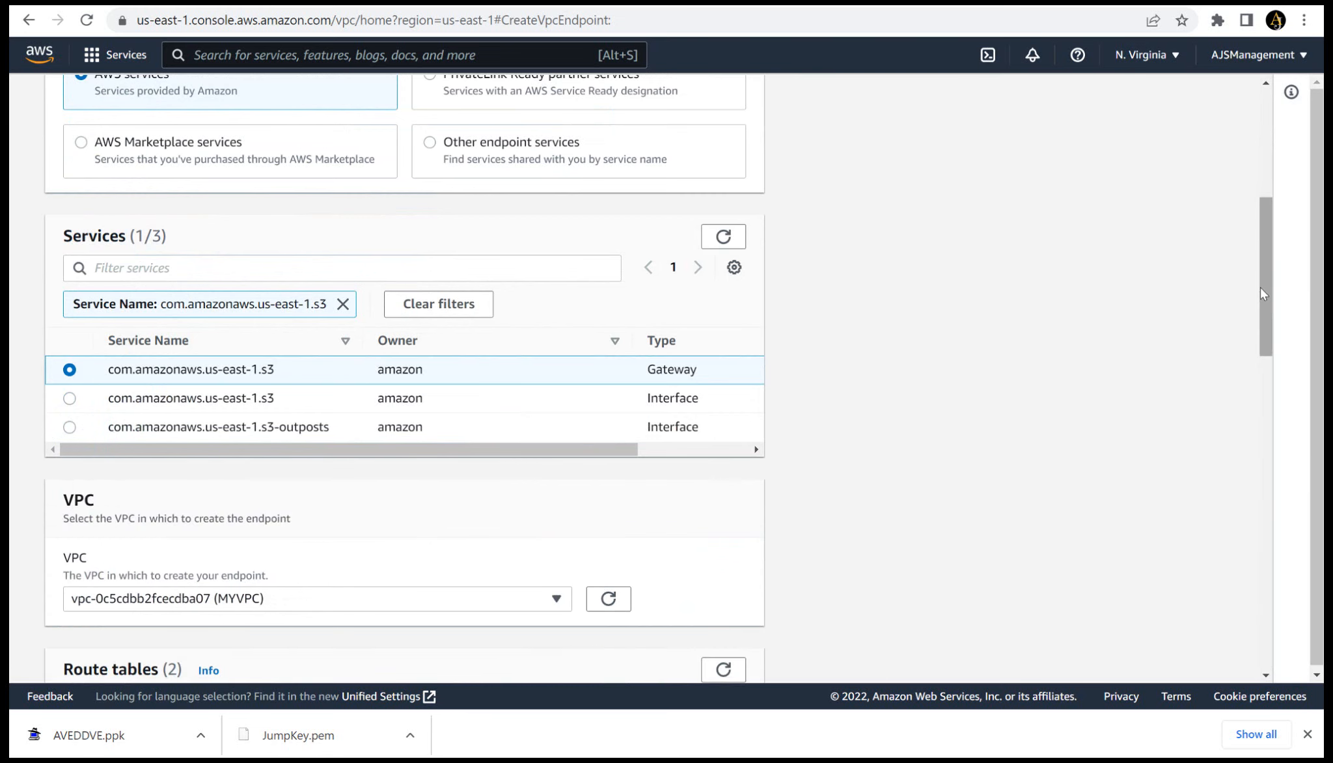
pyautogui.moveTo(1262, 292); pyautogui.dragTo(1292, 420)
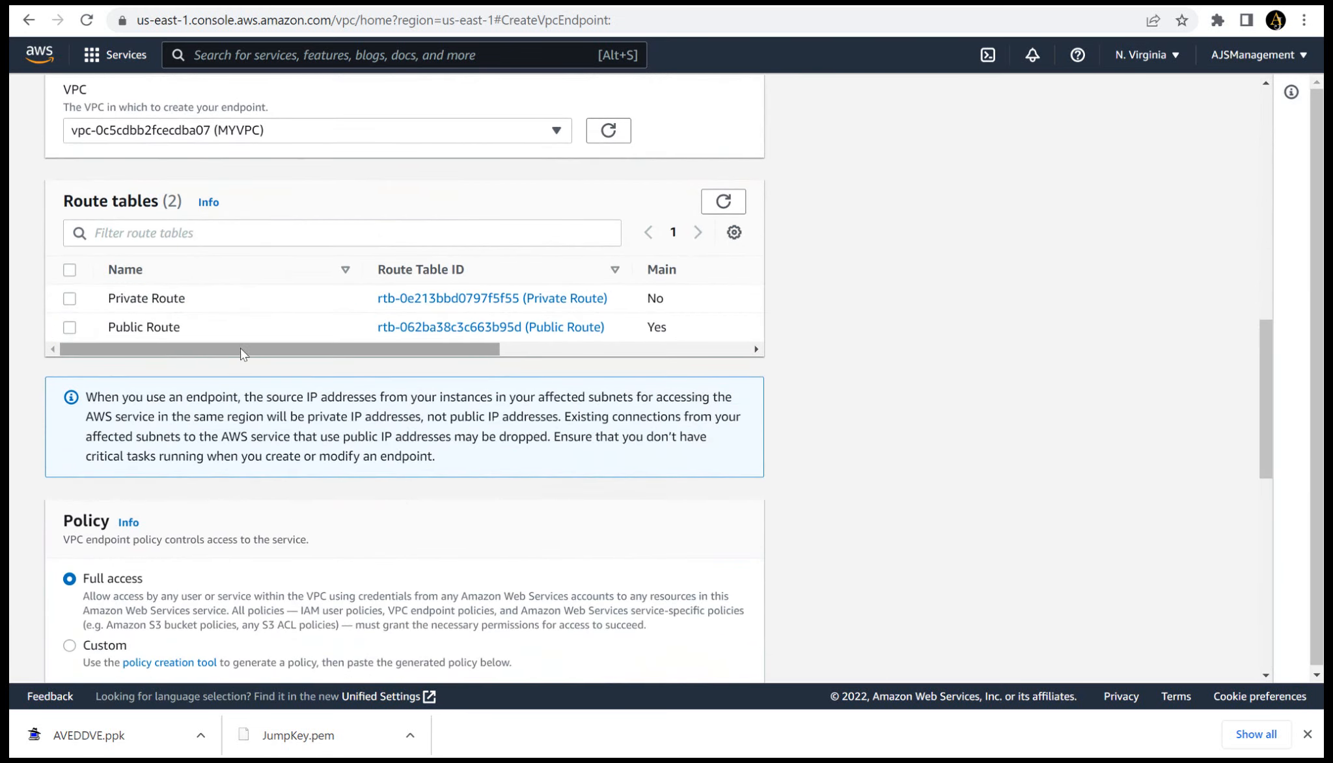
pyautogui.click(71, 301)
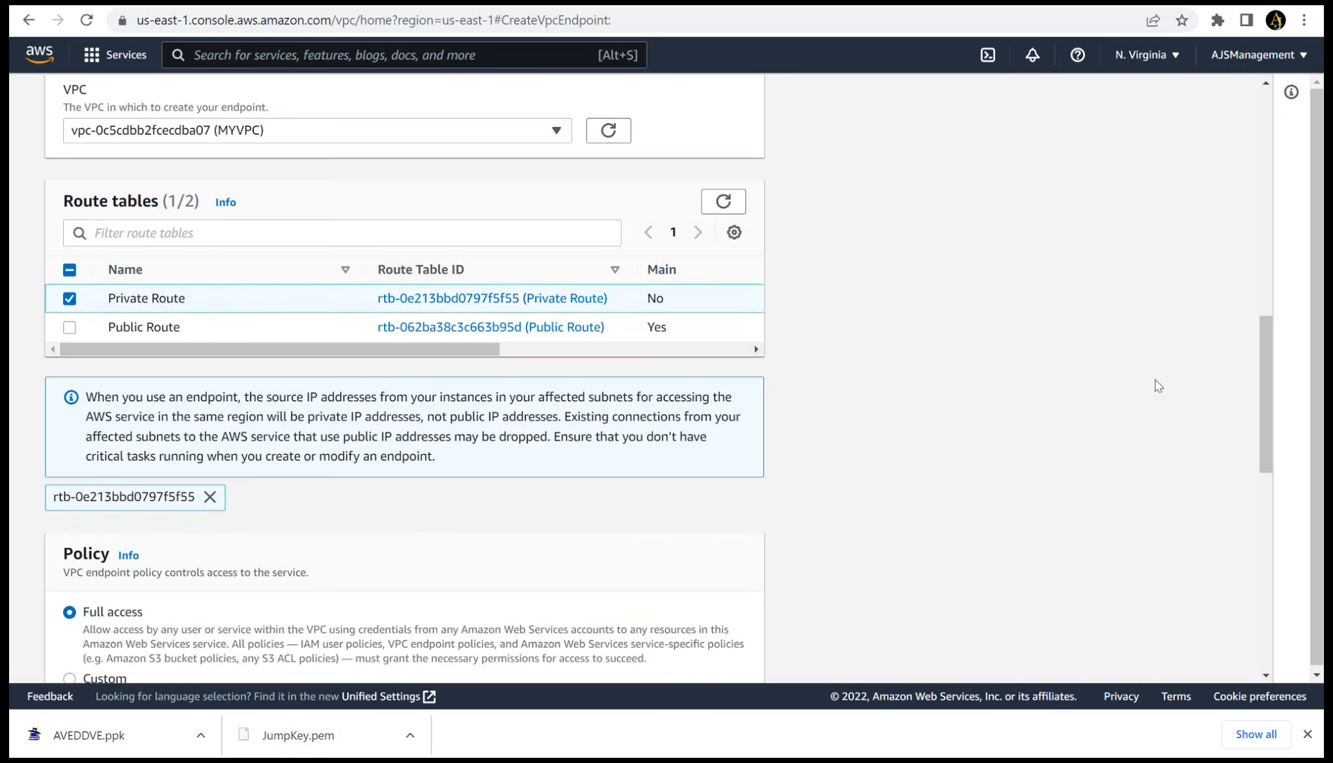
pyautogui.moveTo(1261, 377); pyautogui.dragTo(1304, 597)
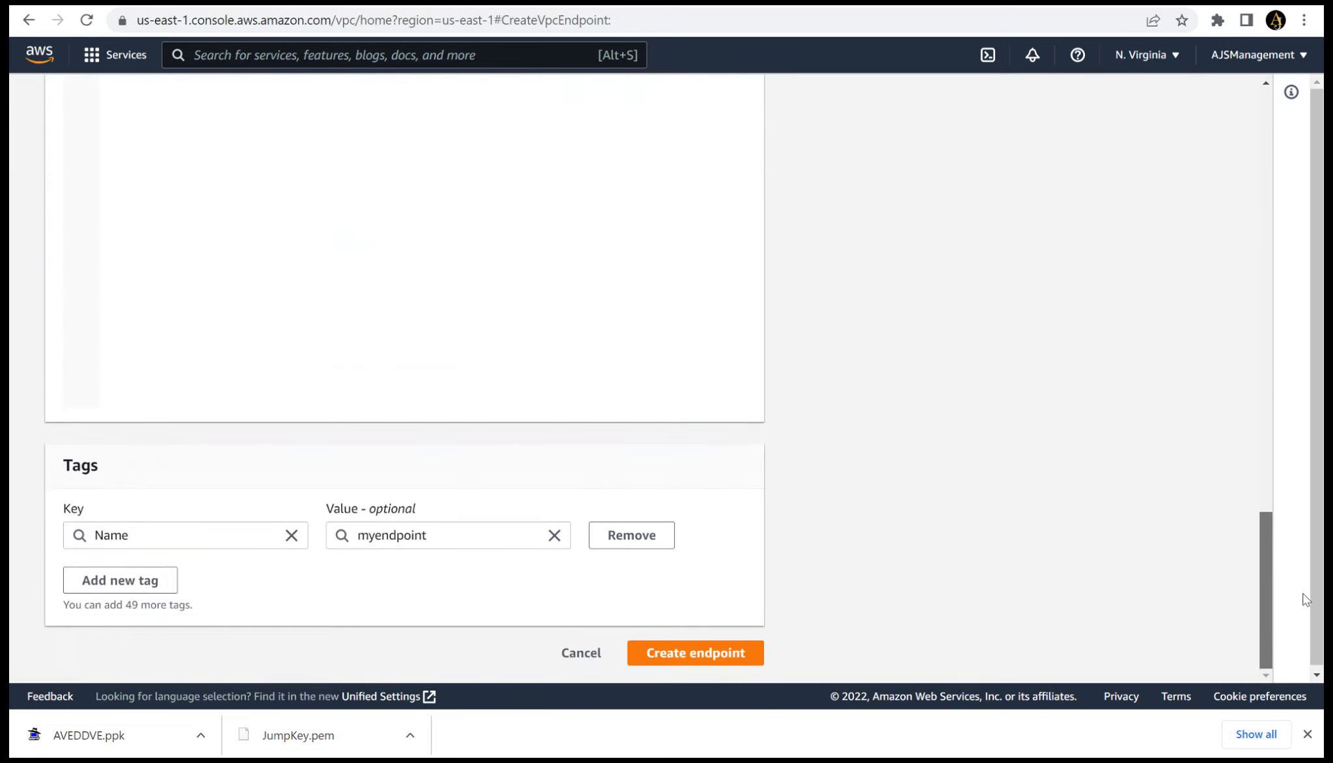
pyautogui.click(709, 656)
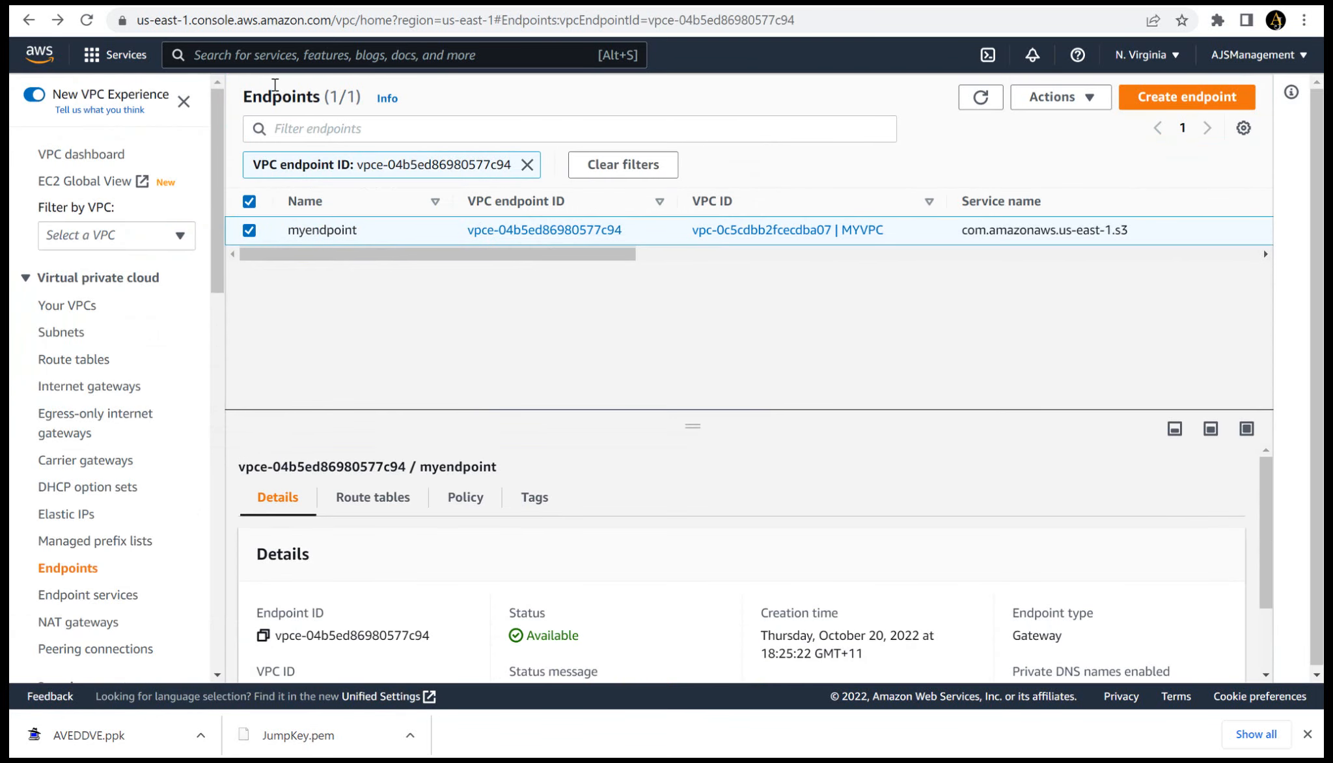
# - Start a new IAM policy and replace its default JSON with the copied policy allowing S3 put, get, list and delete on ddvebucket-s
pyautogui.write('IAM')
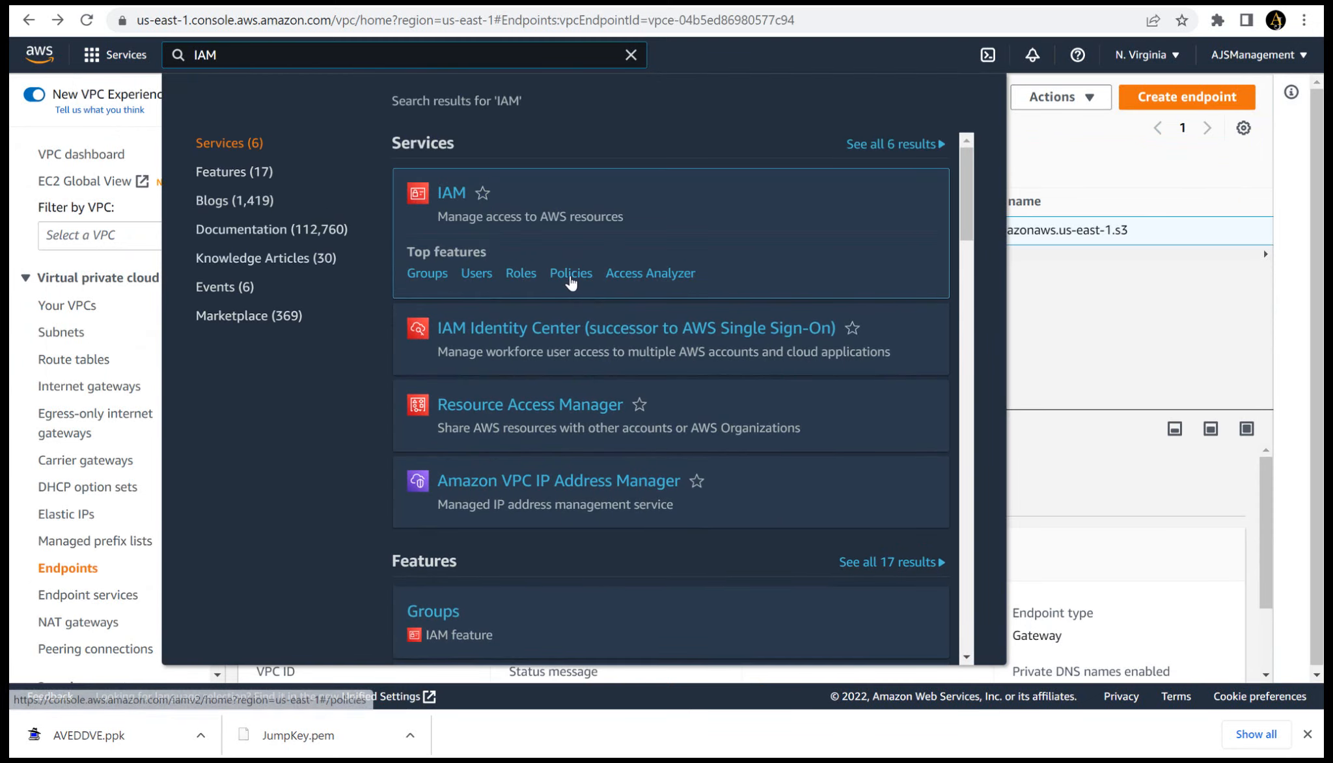
pyautogui.click(571, 275)
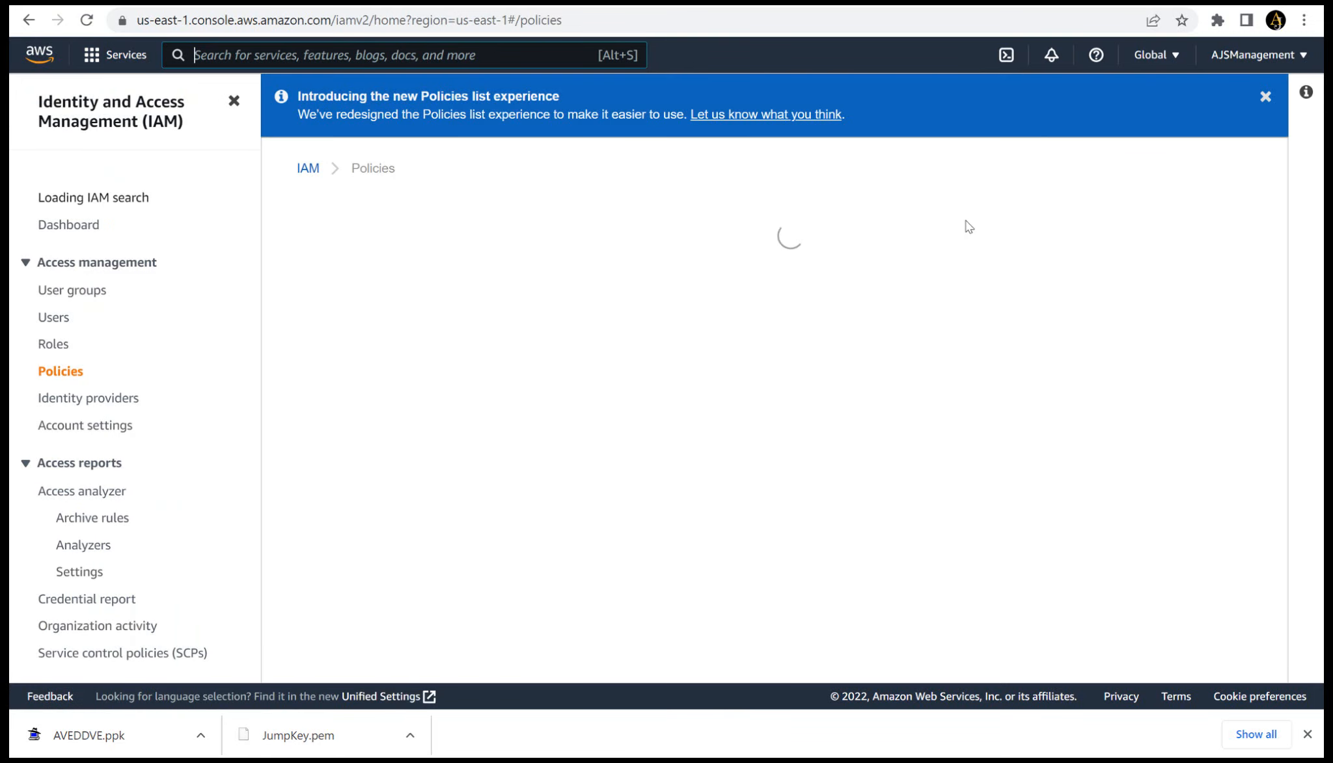
pyautogui.click(1180, 228)
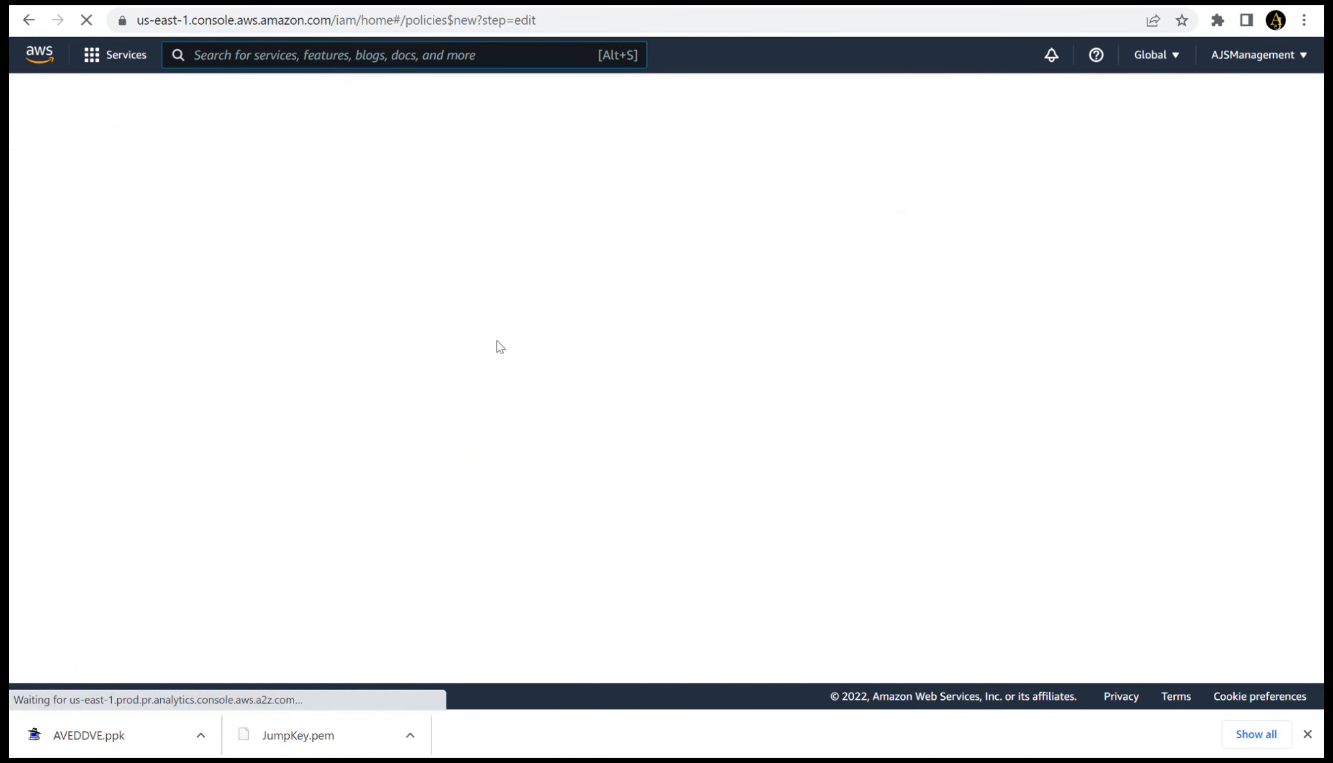
pyautogui.click(266, 222)
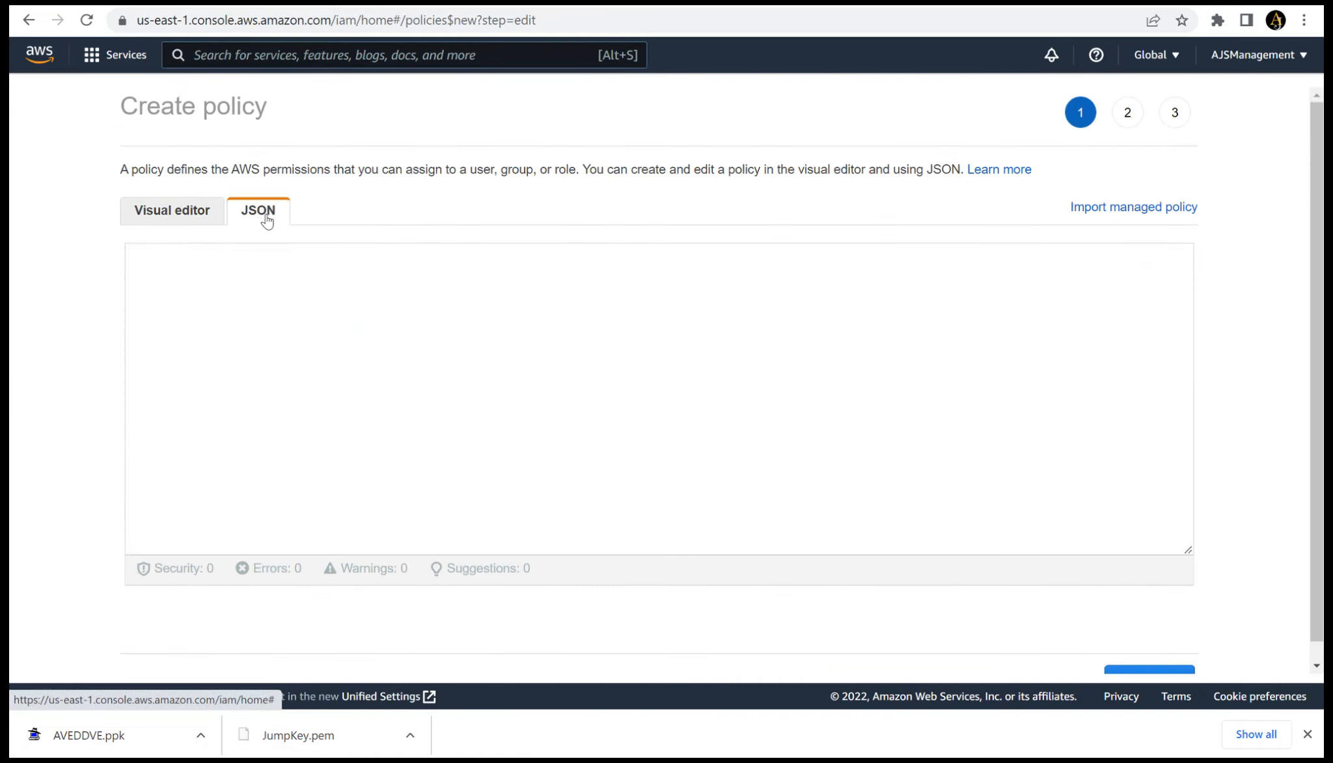
pyautogui.moveTo(217, 340); pyautogui.dragTo(159, 262)
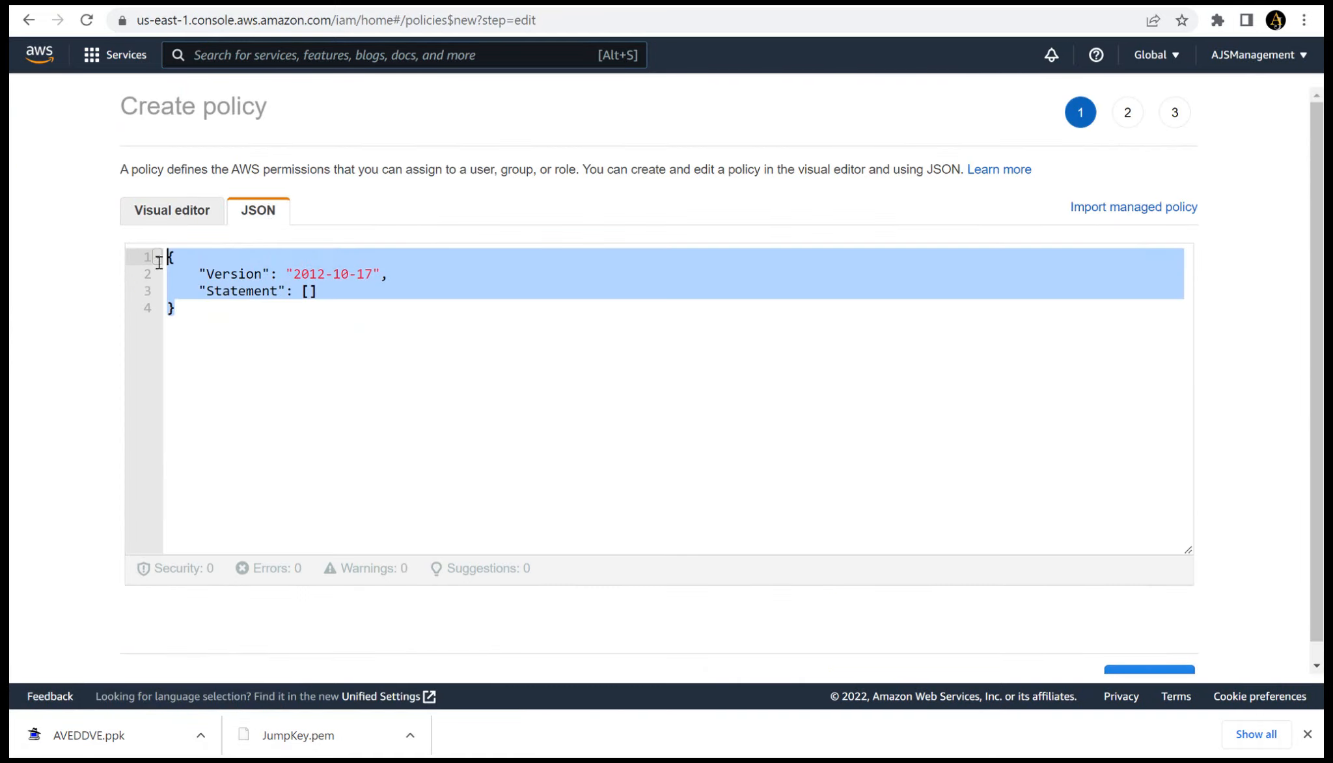
pyautogui.press('BackSpace')
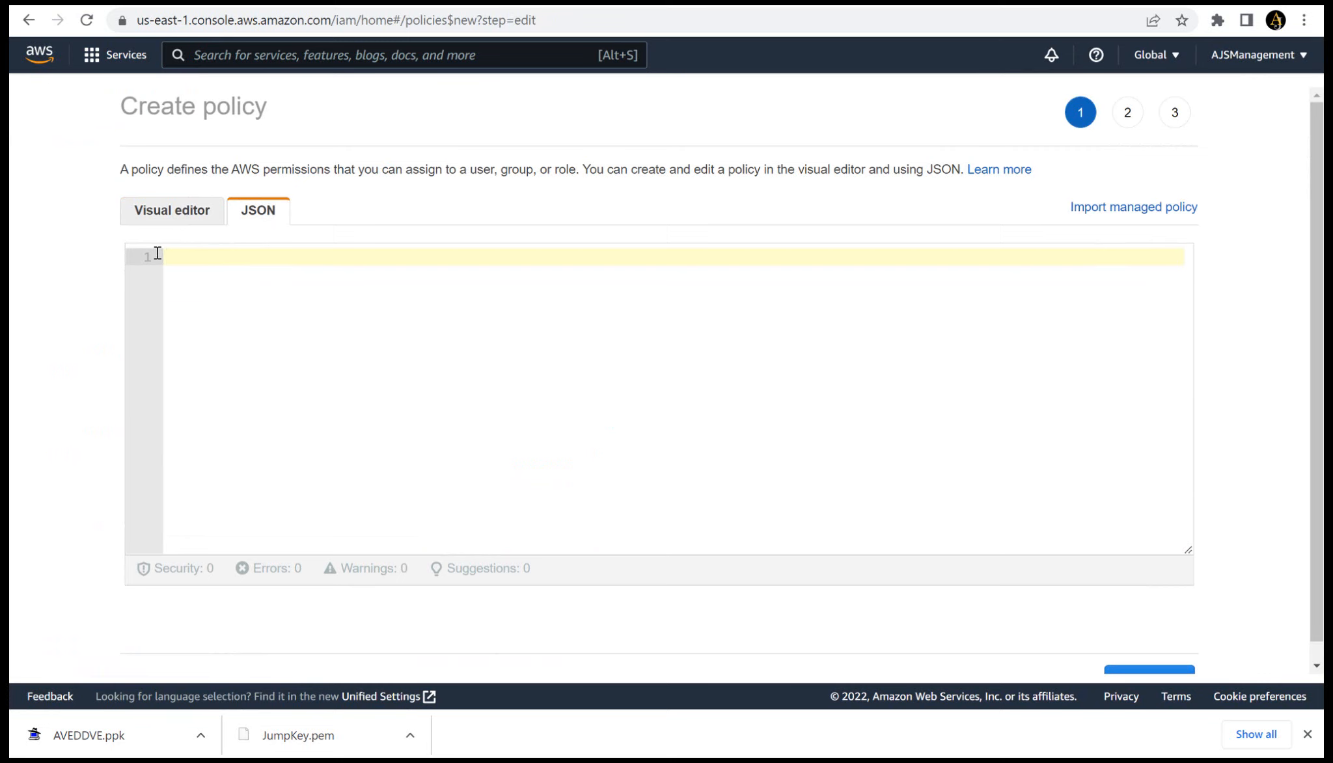
pyautogui.write('{     "Version": "2012-10-17",     "Statement": [         {             "Sid": "VisualEditor0",             "Effect": "Allow",             "Action": [                 "s3:PutObject",                 "s3:GetObject",                 "s3:ListBucket",                 "s3:DeleteObject"             ],             "Resource": [                 "arn:aws:s3:::ddvebucket-s/*",                 "arn:aws:s3:::ddvebucket-s"             ]         }     ] }')
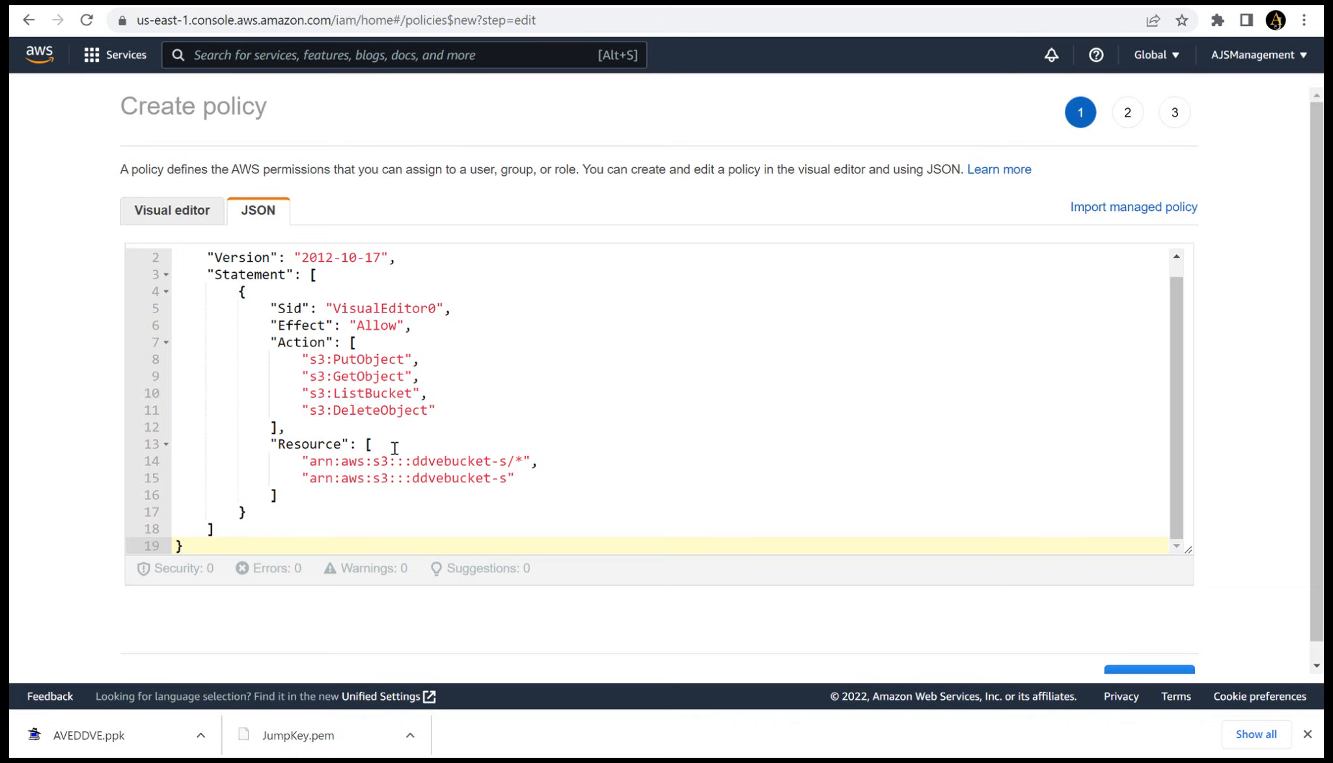
# - Change the bucket name to ddves in both resource ARNs of the policy JSON
pyautogui.click(502, 460)
pyautogui.press('BackSpace')
pyautogui.press('BackSpace')
pyautogui.press('BackSpace')
pyautogui.press('BackSpace')
pyautogui.press('BackSpace')
pyautogui.press('BackSpace')
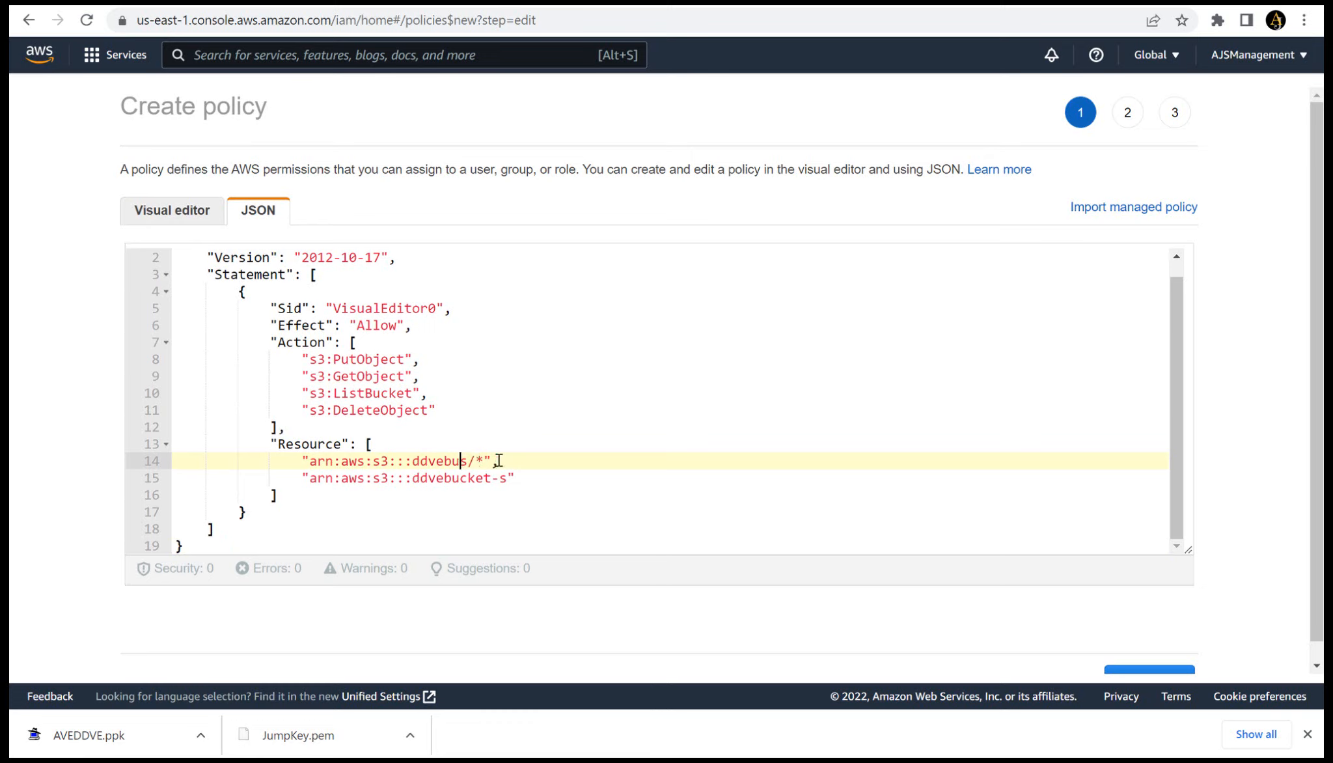
pyautogui.press('BackSpace')
pyautogui.click(501, 478)
pyautogui.press('BackSpace')
pyautogui.press('BackSpace')
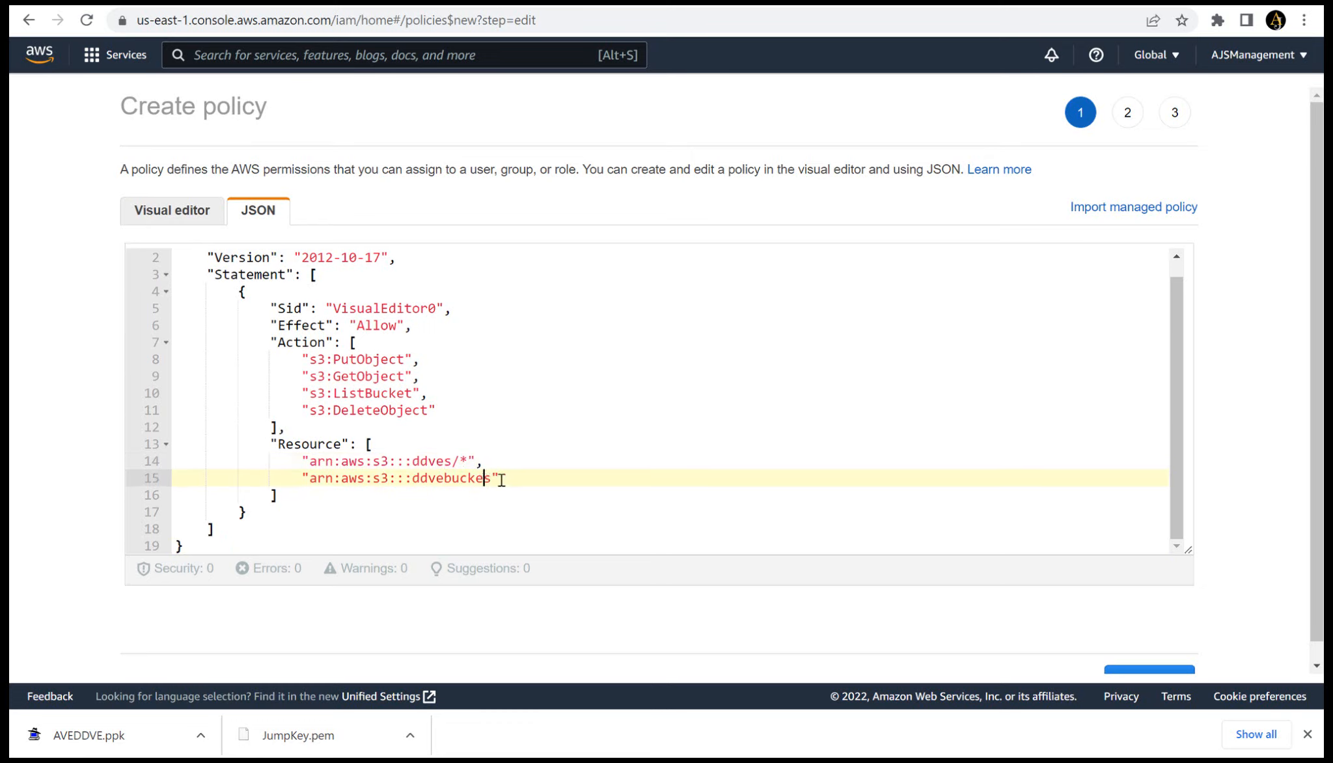
pyautogui.press('BackSpace')
pyautogui.press('BackSpace')
pyautogui.press('BackSpace')
pyautogui.press('BackSpace')
pyautogui.press('BackSpace')
# - Advance the policy with the edited JSON to its review stage without adding any tags
pyautogui.scroll(-1, 1315, 495)
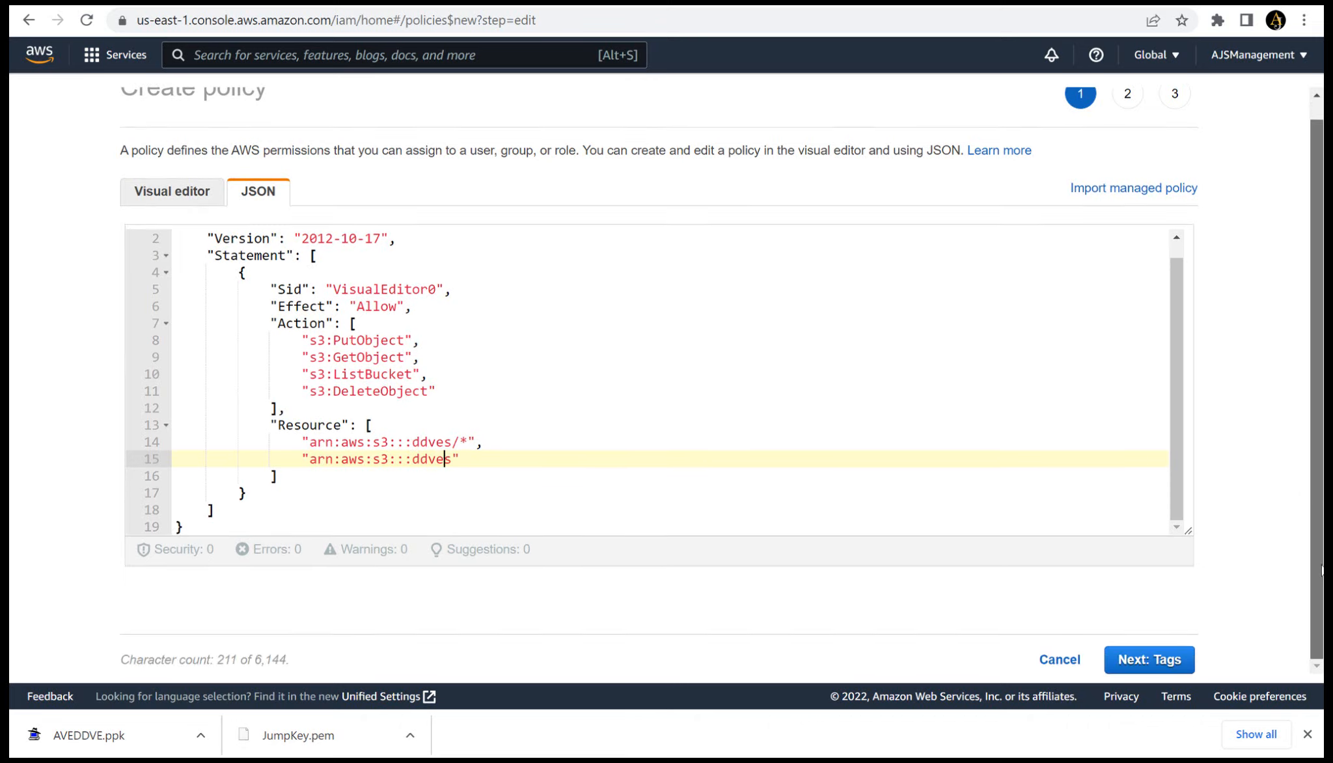
pyautogui.click(1127, 661)
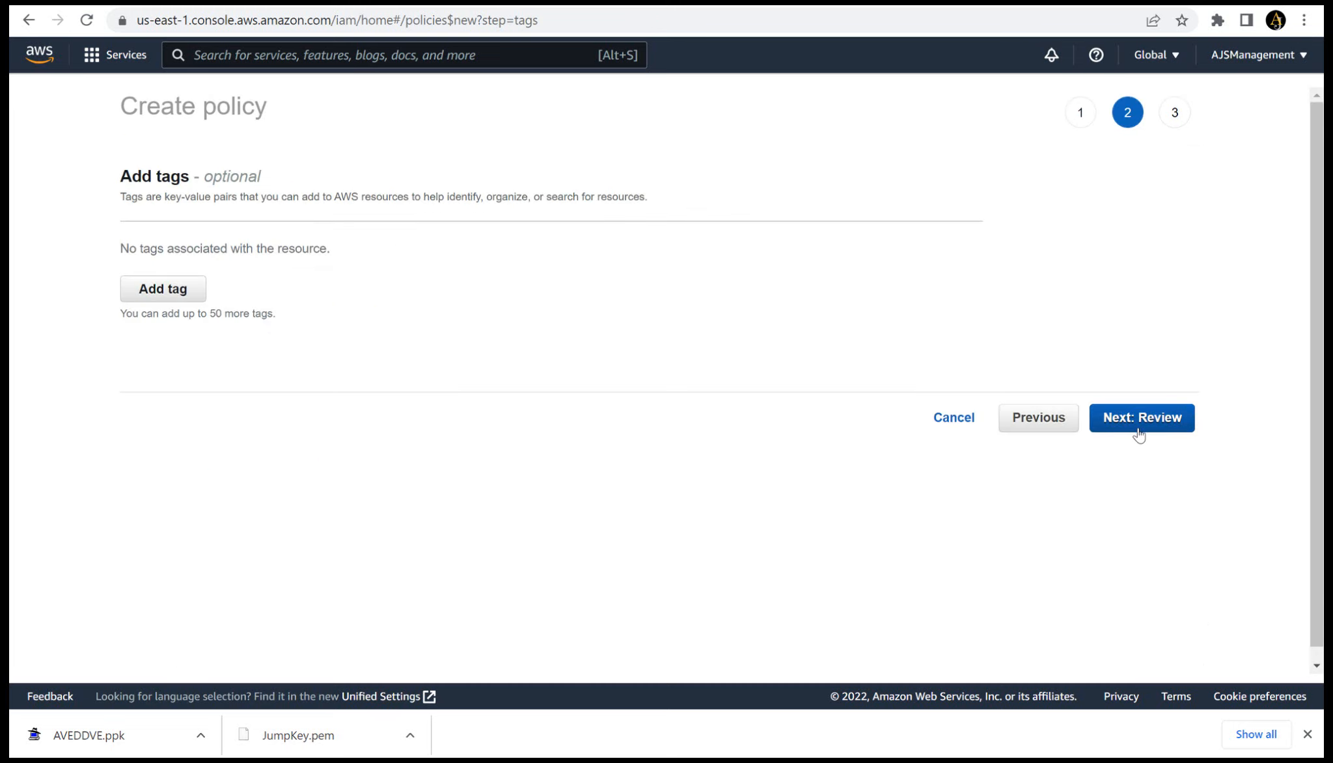
pyautogui.click(1138, 427)
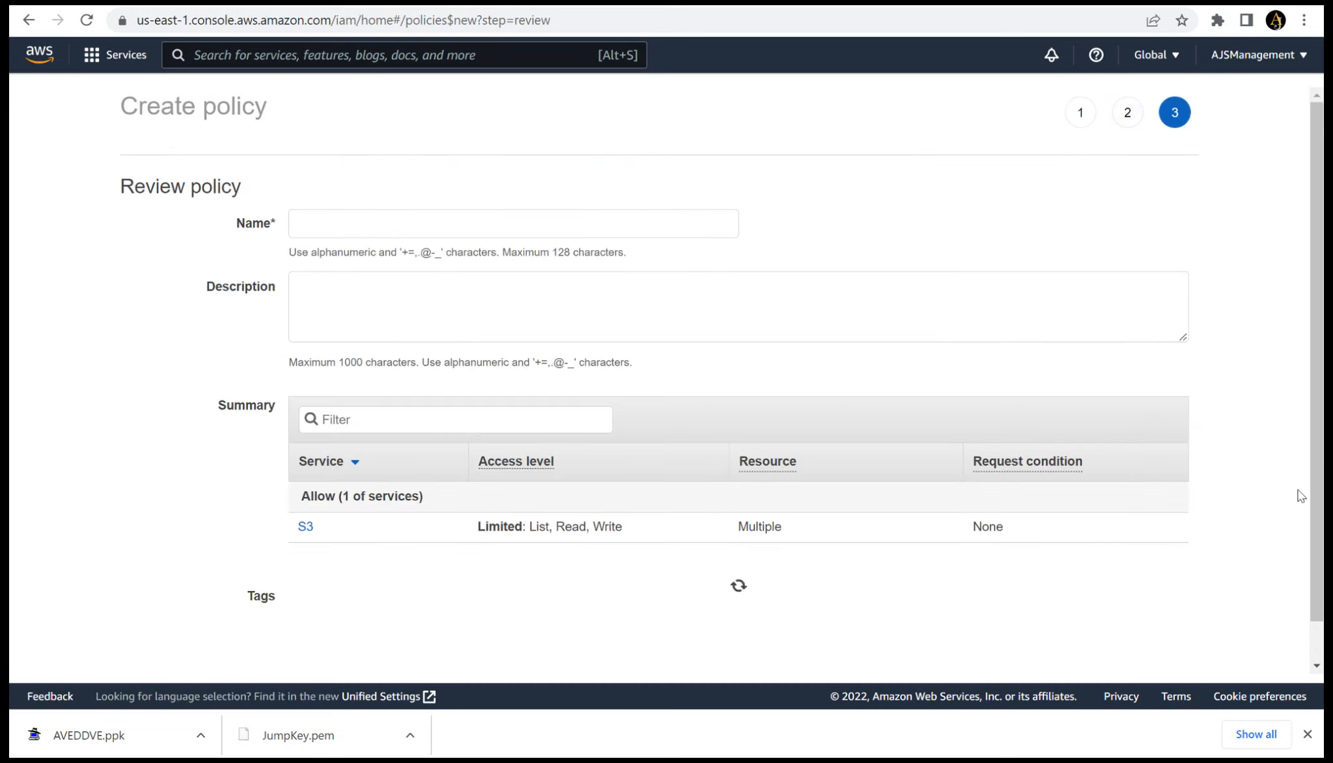
# - Name the policy aveddvepolicy, use the same text as its description, and create it
pyautogui.click(506, 230)
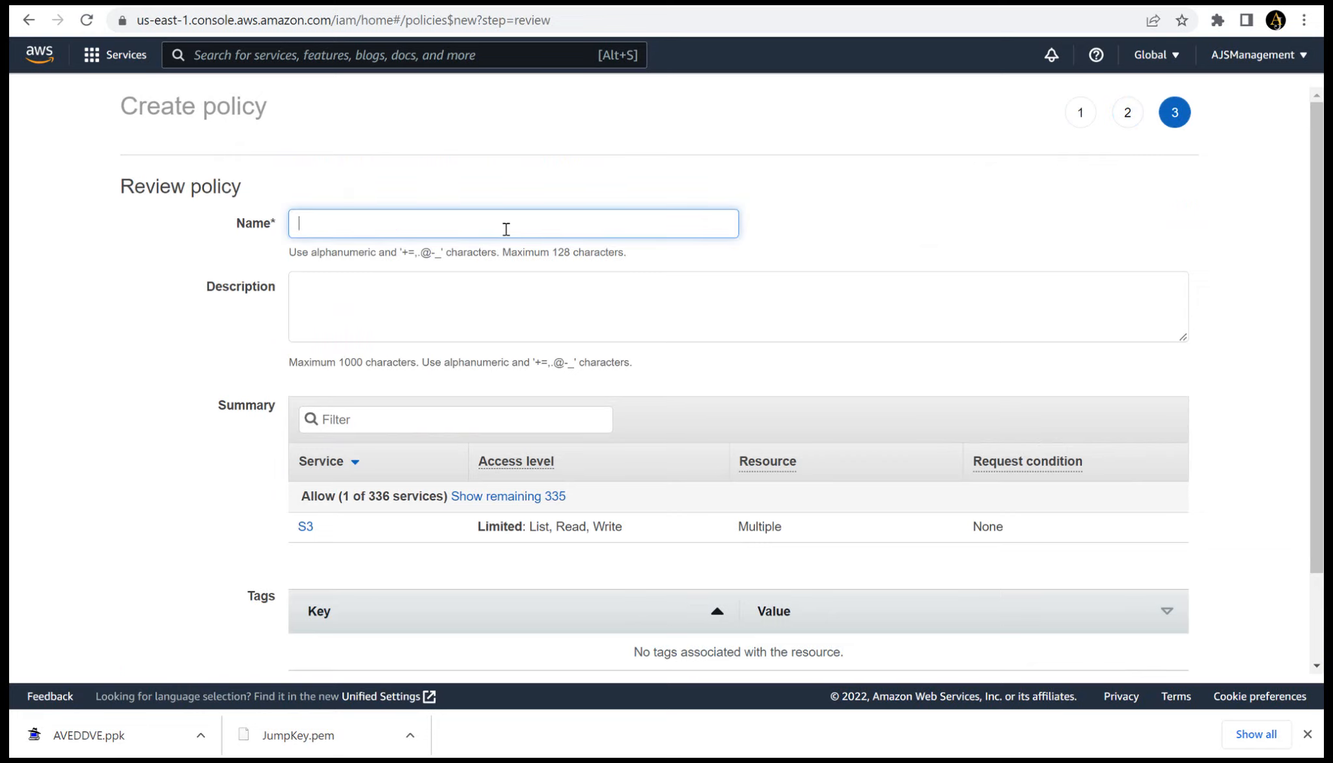
pyautogui.write('aveddve')
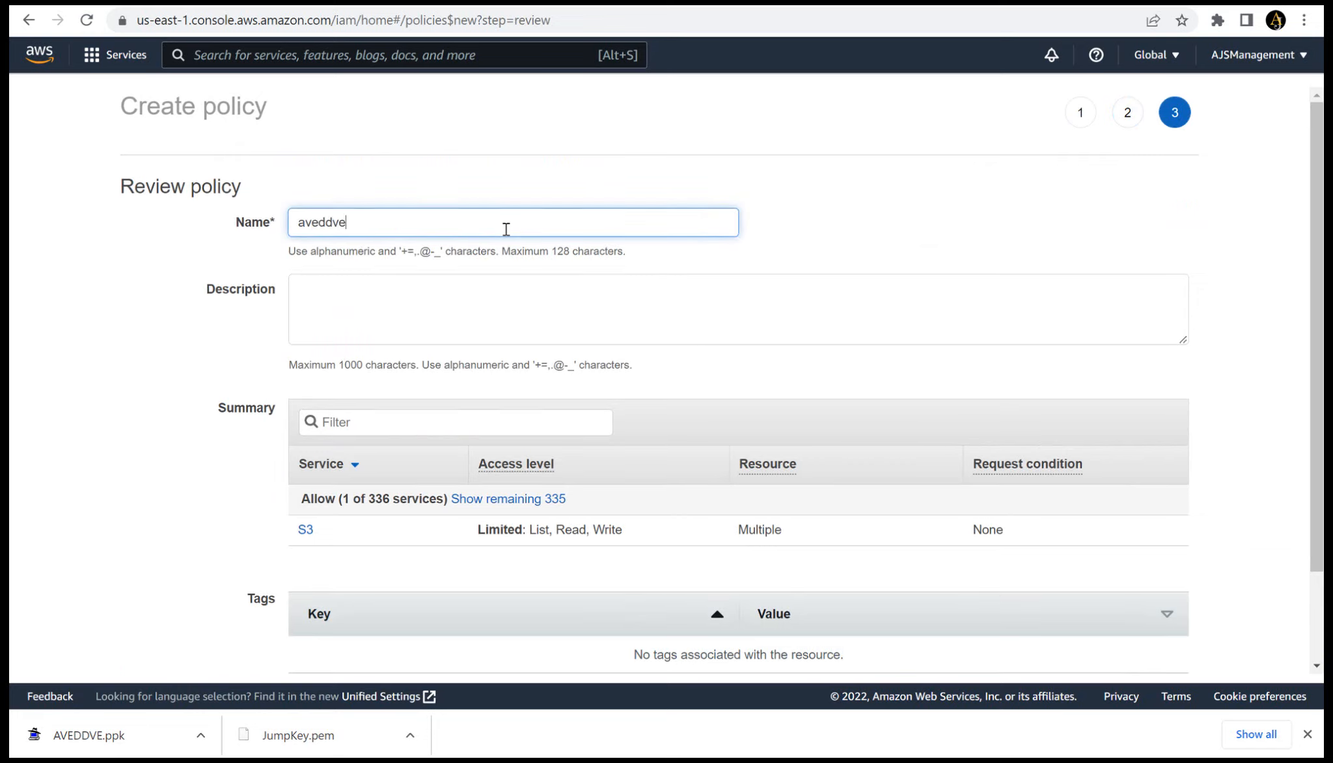
pyautogui.write('policy')
pyautogui.hotkey('ctrl', 'a')
pyautogui.hotkey('ctrl', 'c')
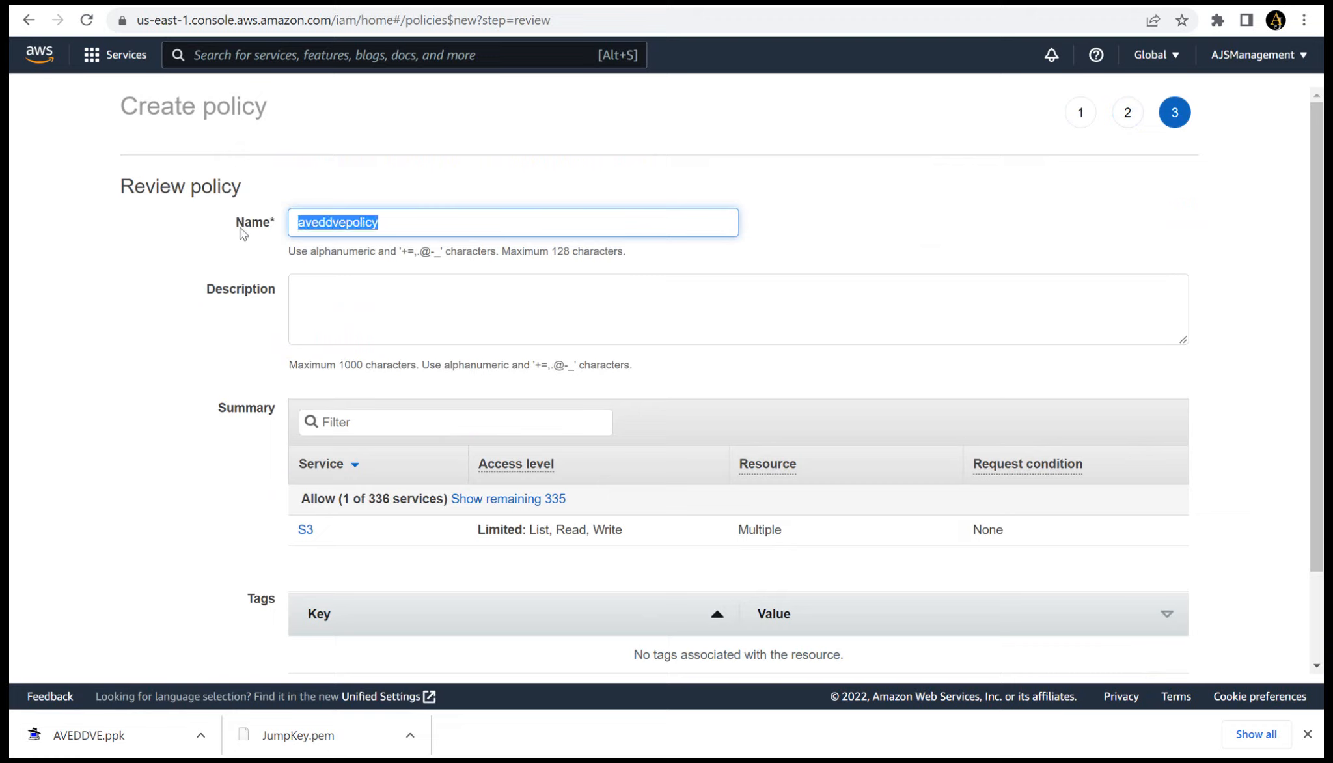
pyautogui.click(323, 300)
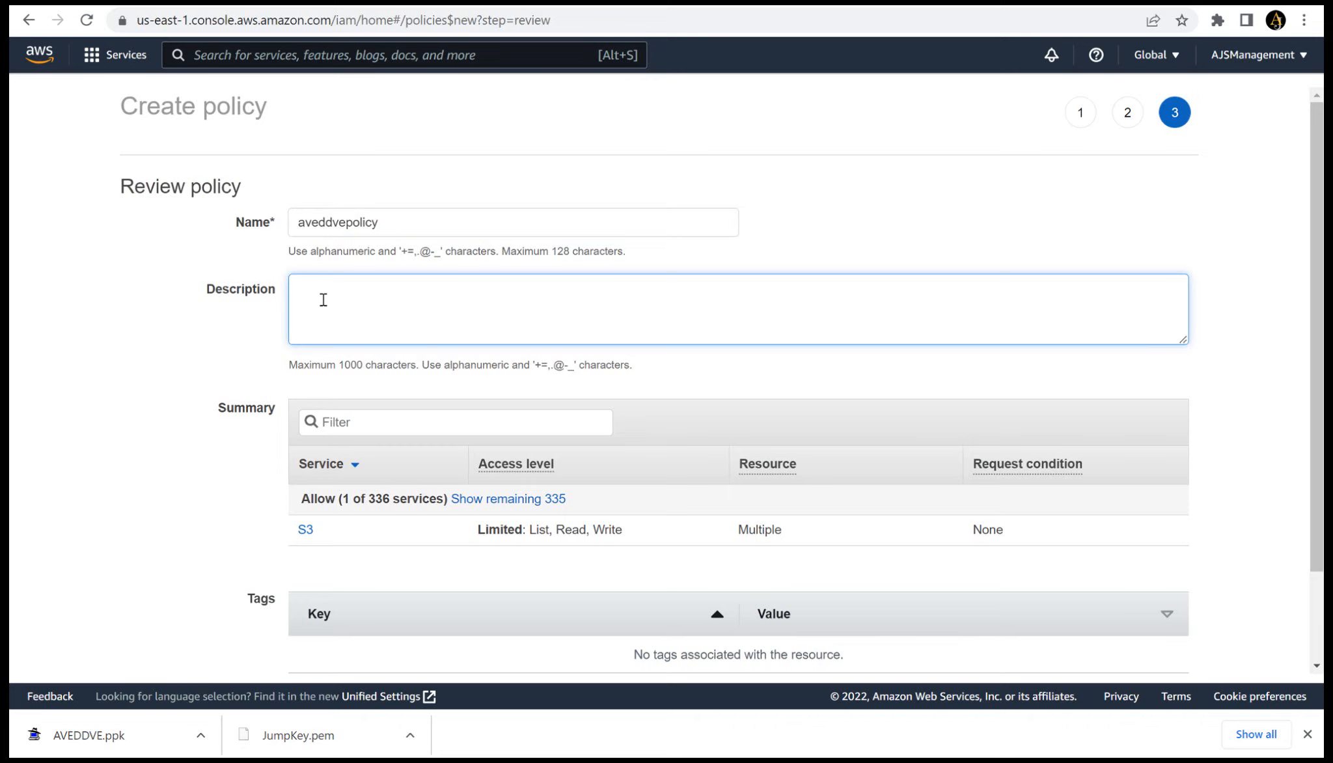
pyautogui.hotkey('ctrl', 'v')
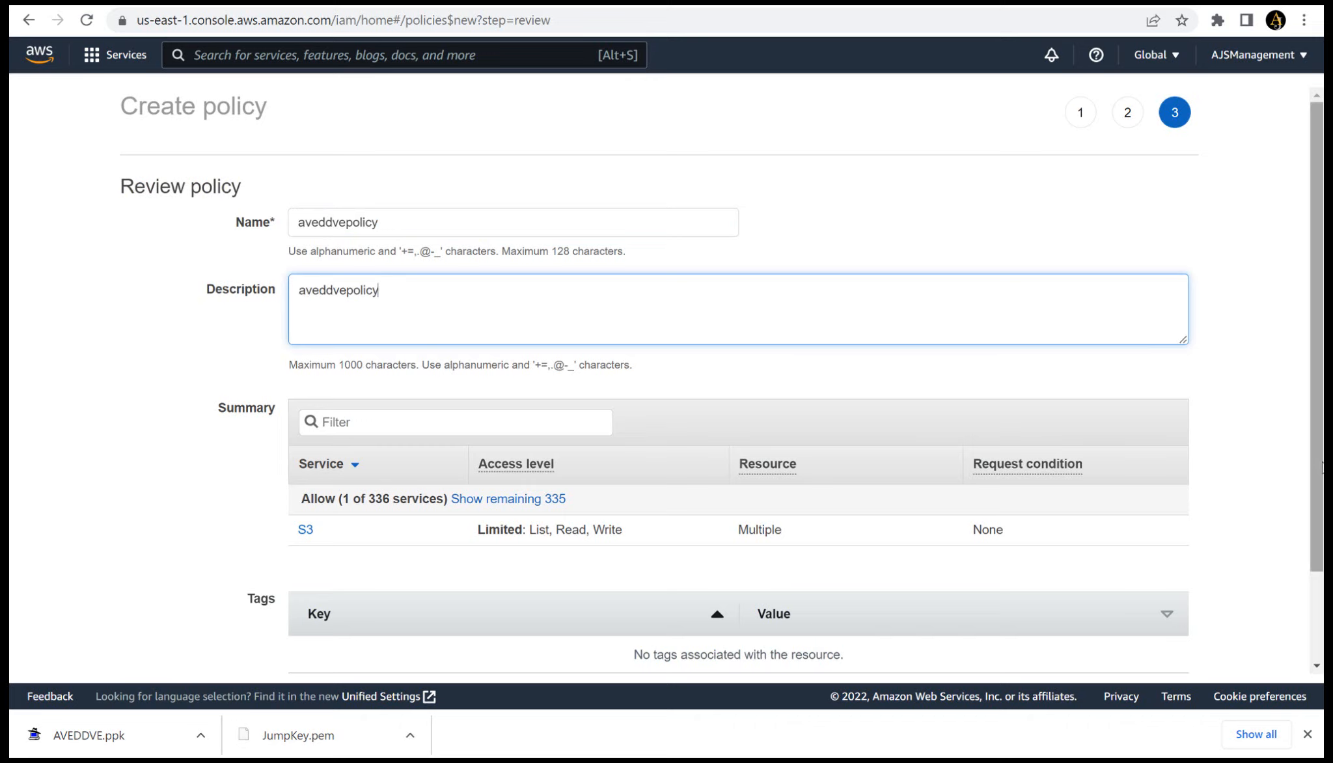
pyautogui.moveTo(1320, 468); pyautogui.dragTo(1318, 571)
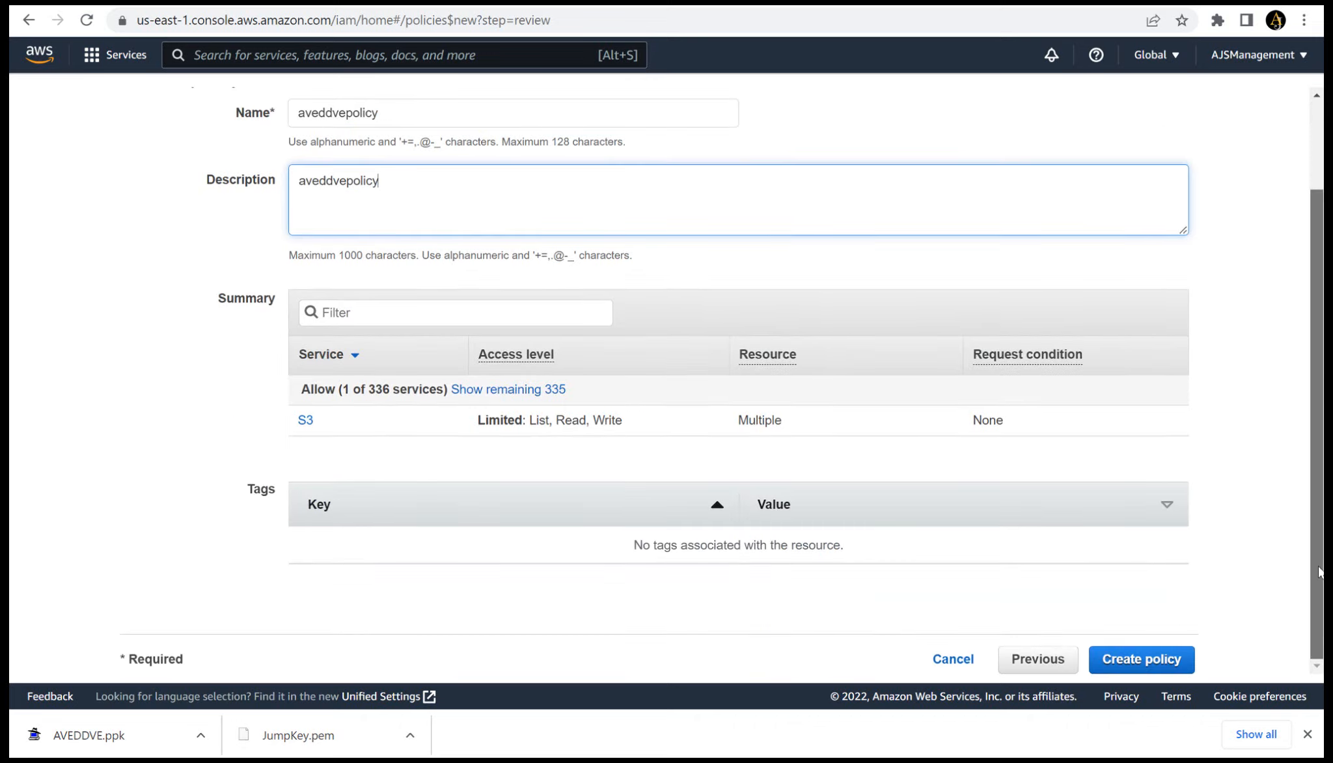
pyautogui.click(1159, 660)
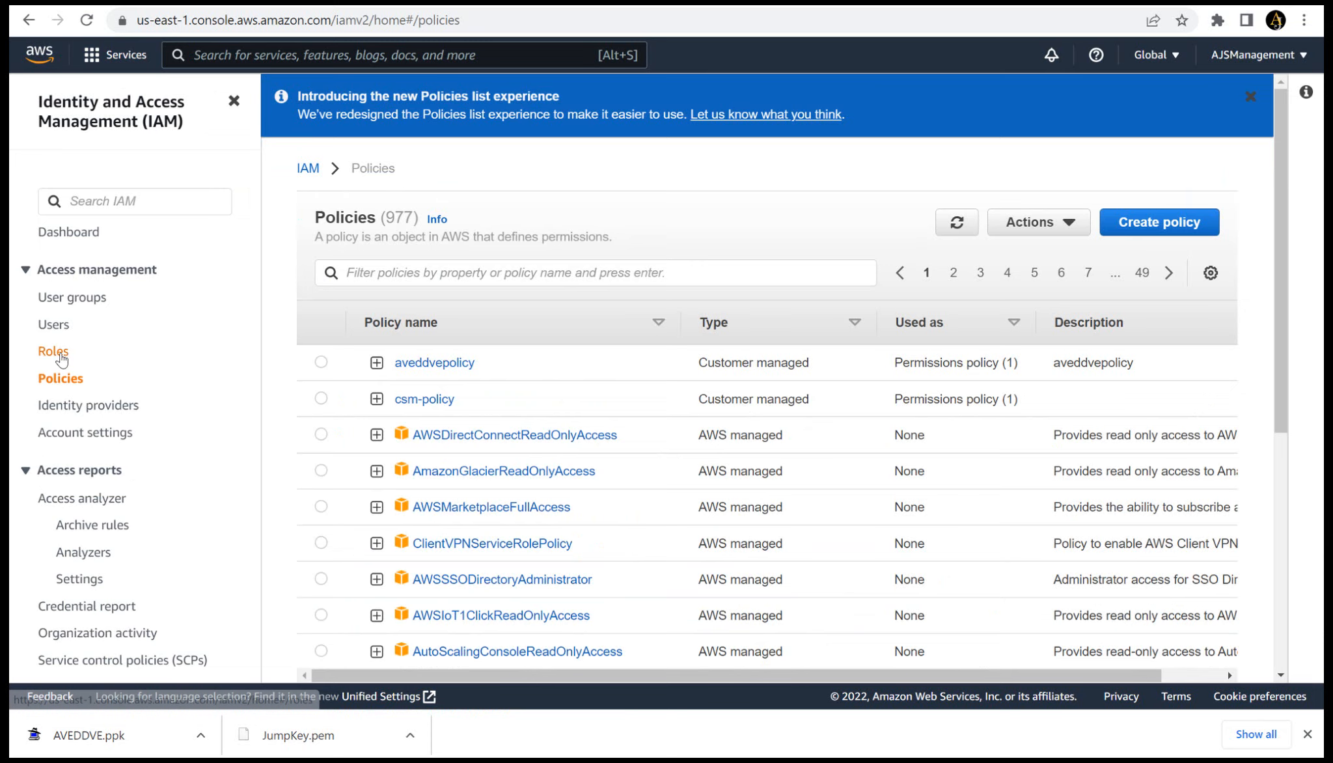
# - Start a new IAM role with AWS service as the trusted entity type and EC2 as the use case
pyautogui.click(57, 355)
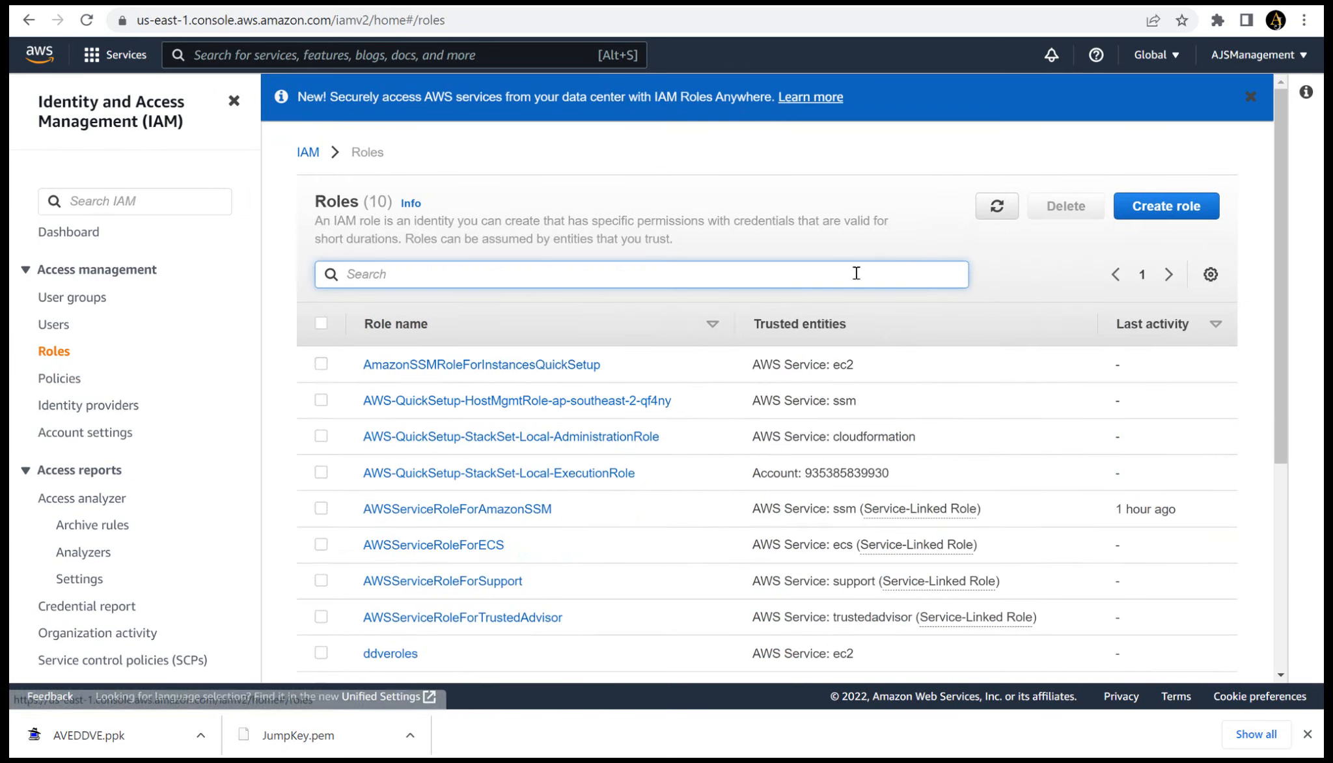
pyautogui.click(1148, 214)
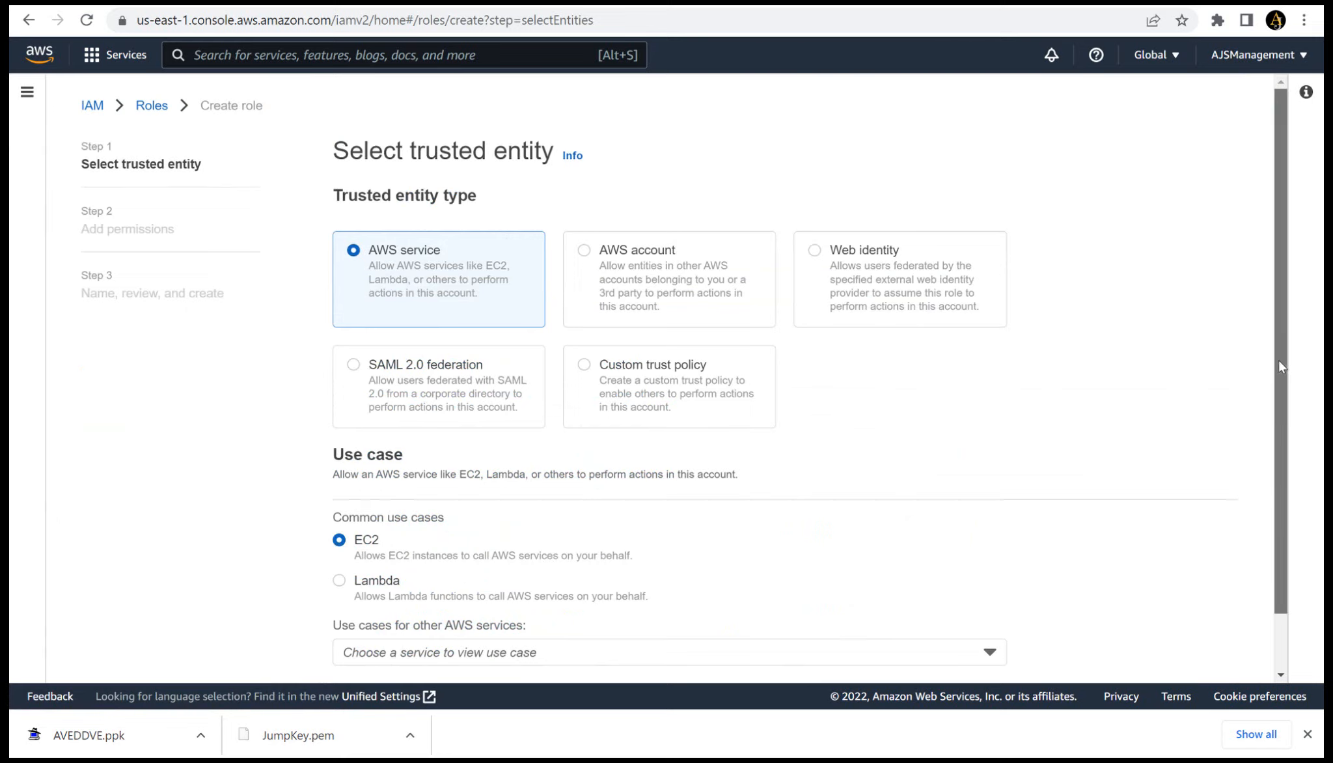
pyautogui.scroll(-1, 1279, 359)
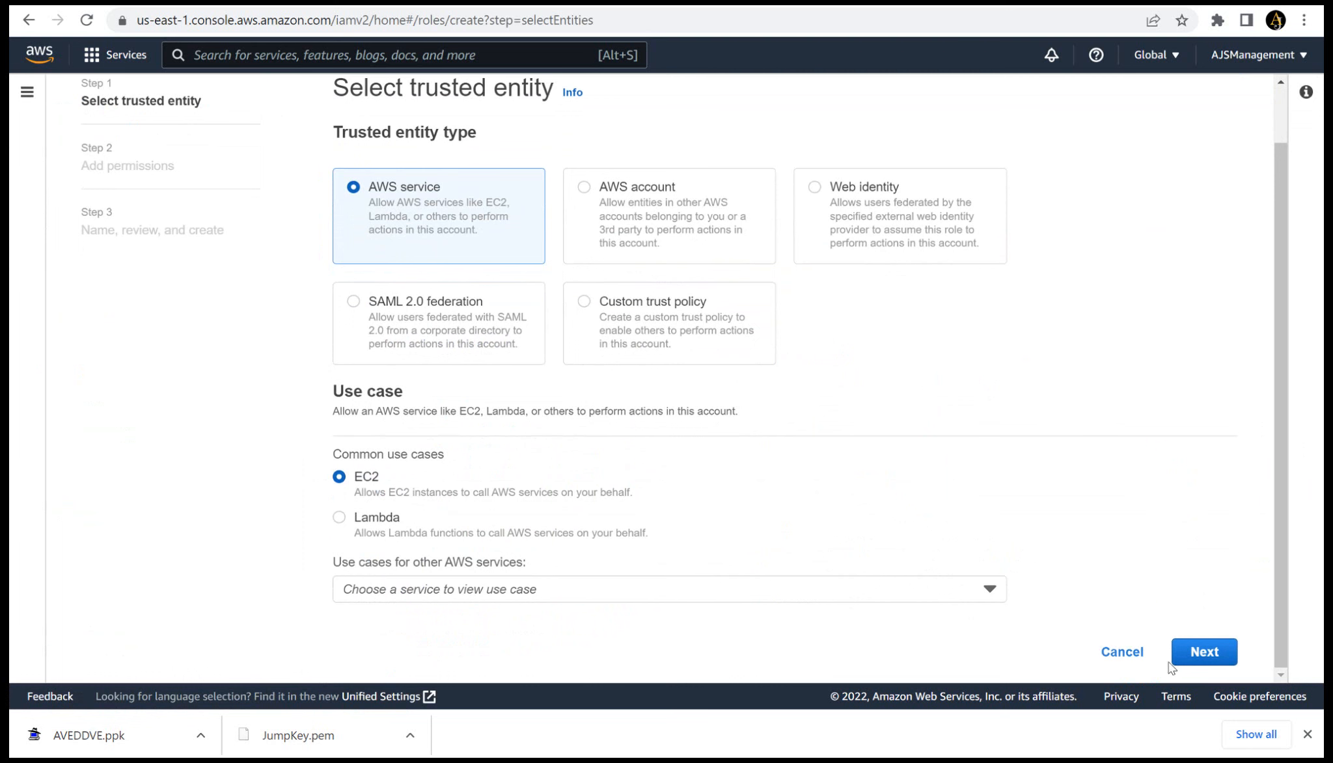
pyautogui.click(1200, 658)
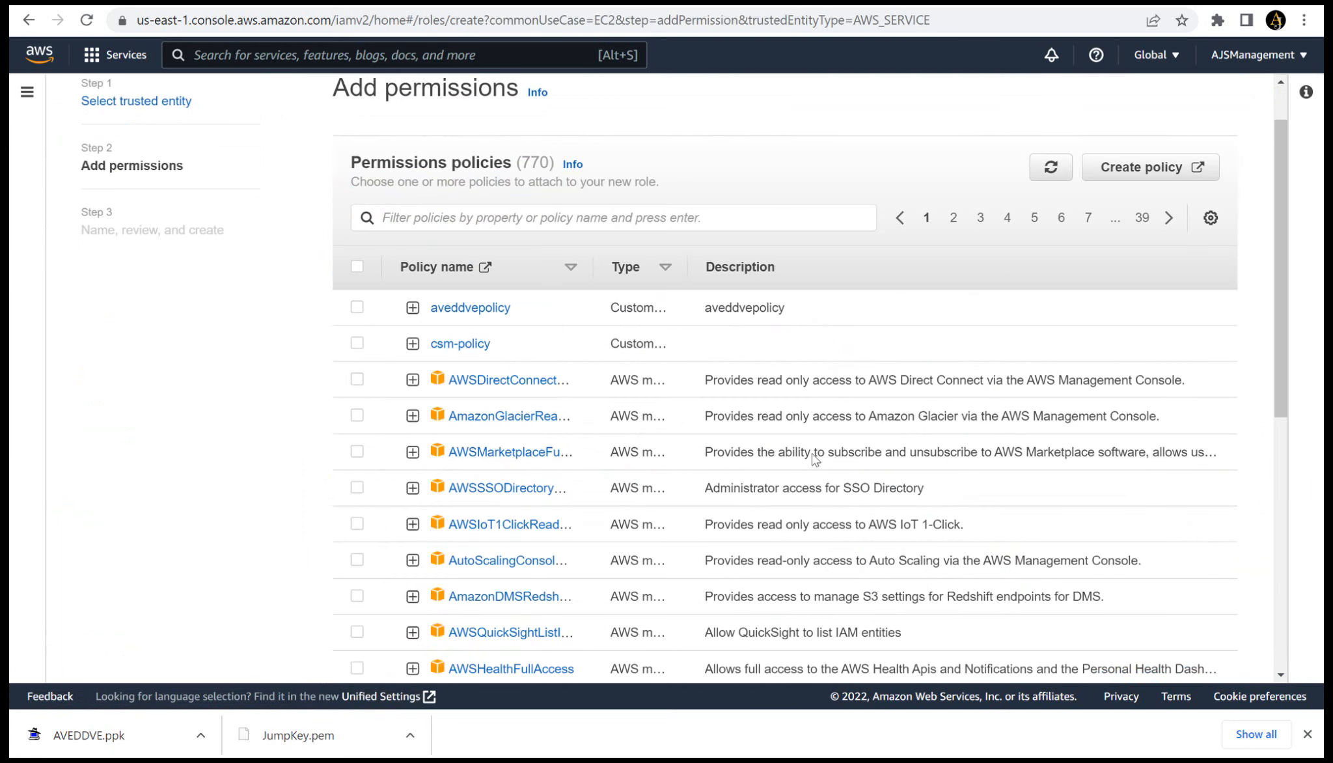
# - Attach aveddvepolicy to the new role as its permissions policy and continue to the role details
pyautogui.click(357, 308)
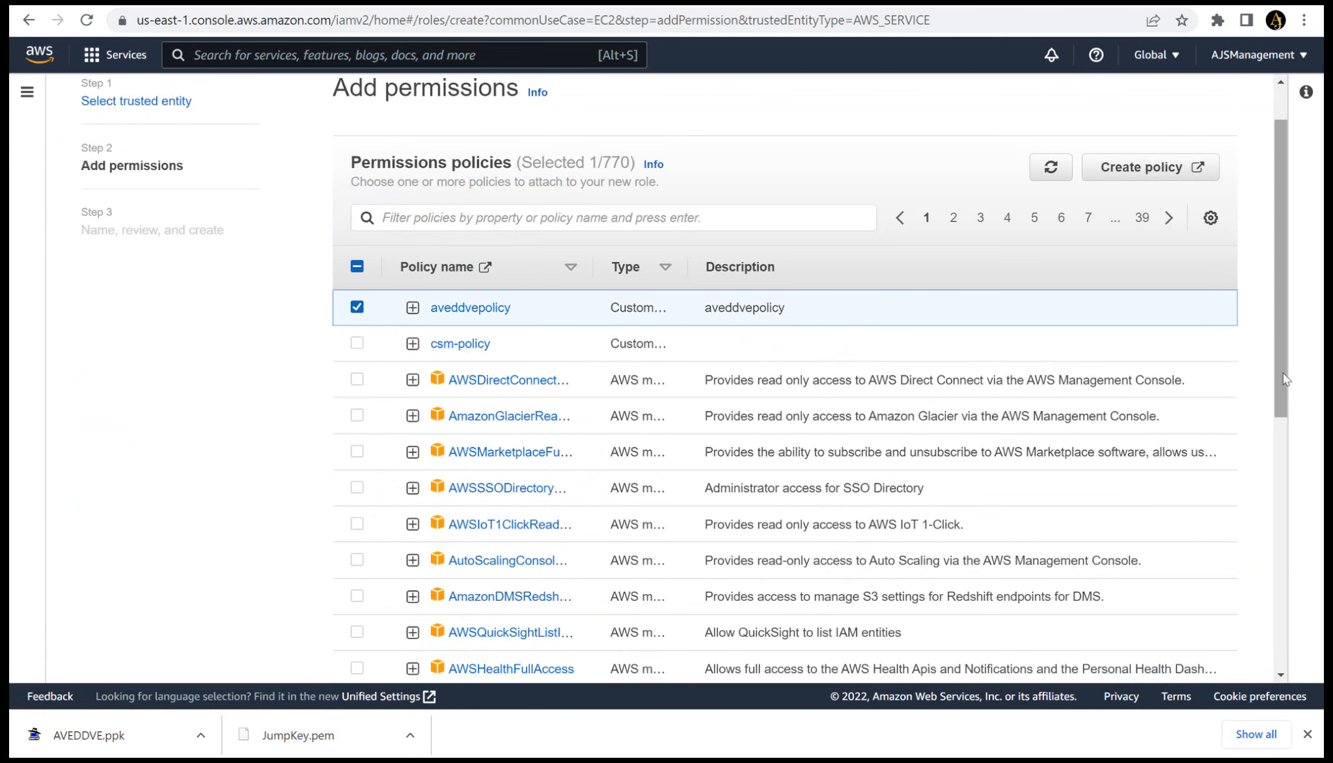
pyautogui.click(1274, 426)
pyautogui.click(1222, 652)
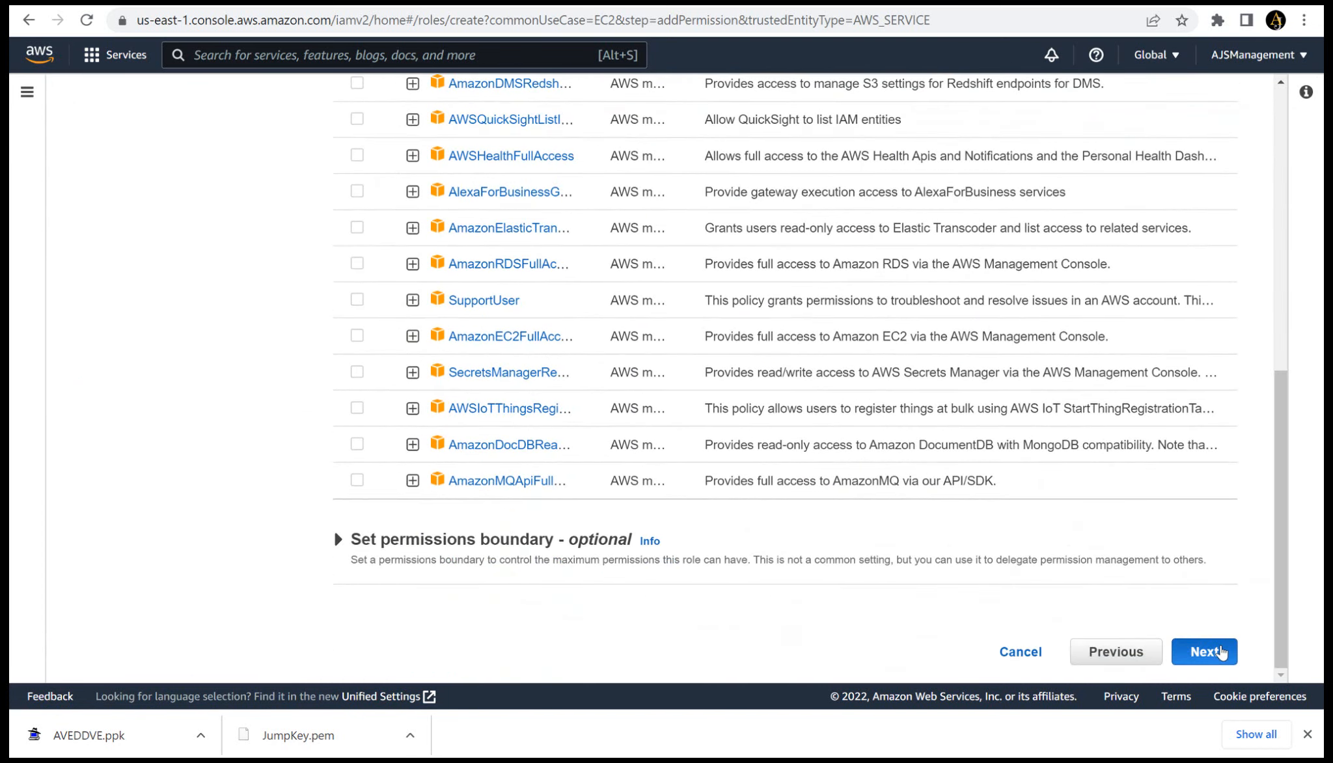
# - Name the role AVEDDVEROLE, replace its description with the same text, and create the role
pyautogui.click(575, 244)
pyautogui.write('AVE')
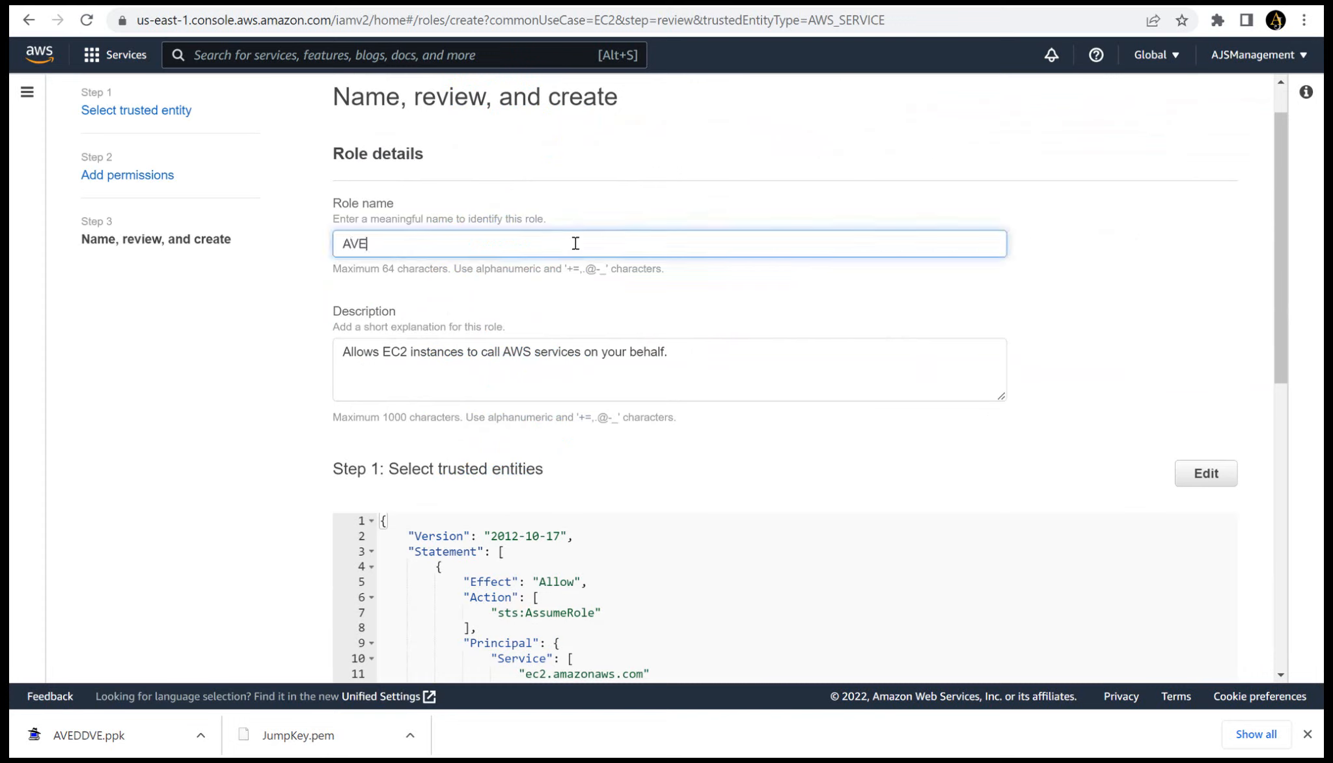
pyautogui.write('DDVEROLE')
pyautogui.hotkey('ctrl', 'a')
pyautogui.hotkey('ctrl', 'c')
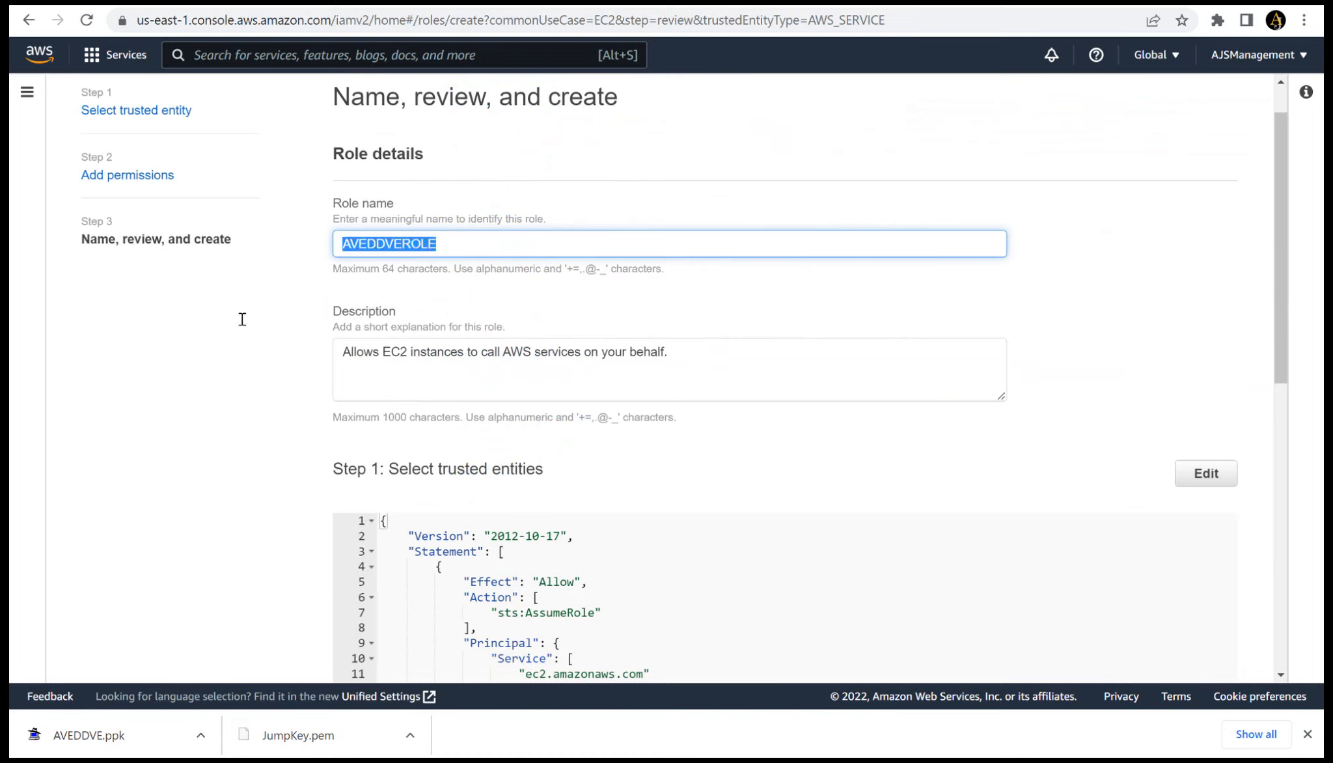
pyautogui.press('Tab')
pyautogui.hotkey('ctrl', 'v')
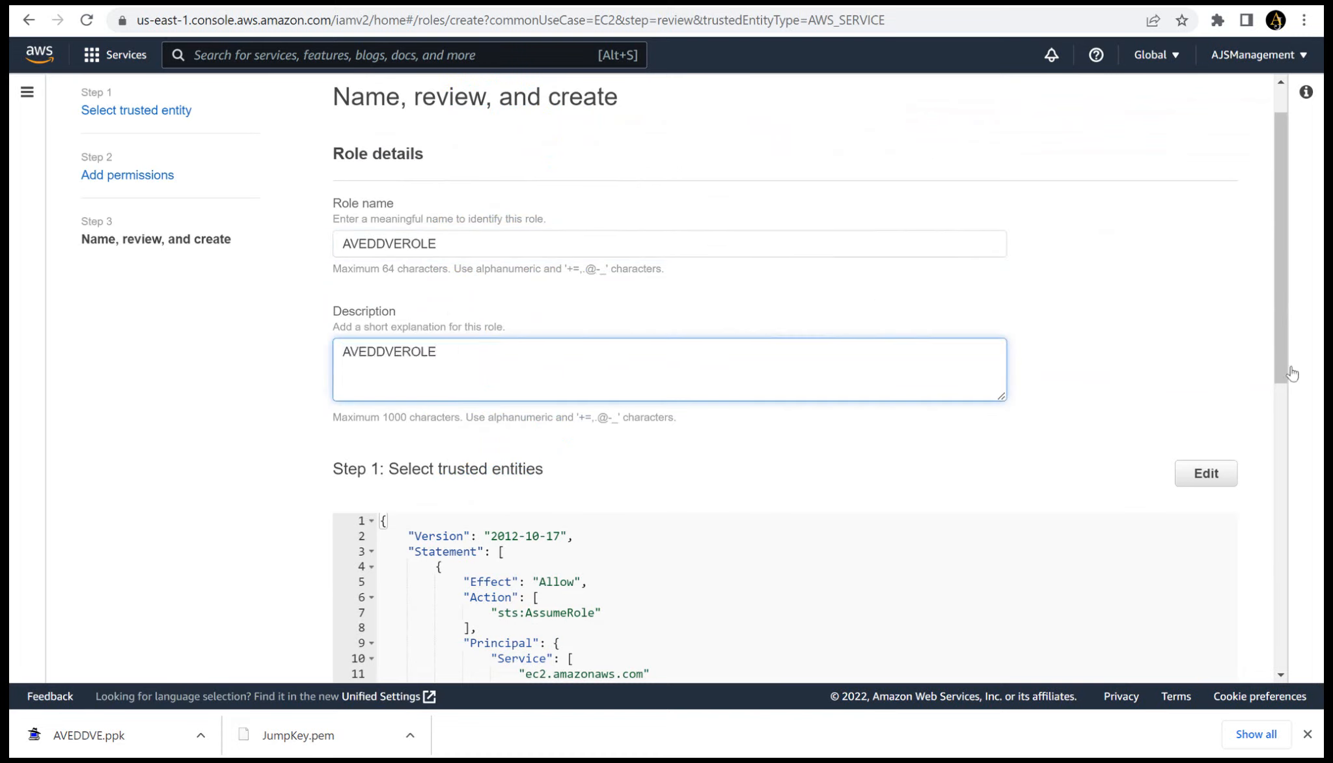
pyautogui.click(1277, 386)
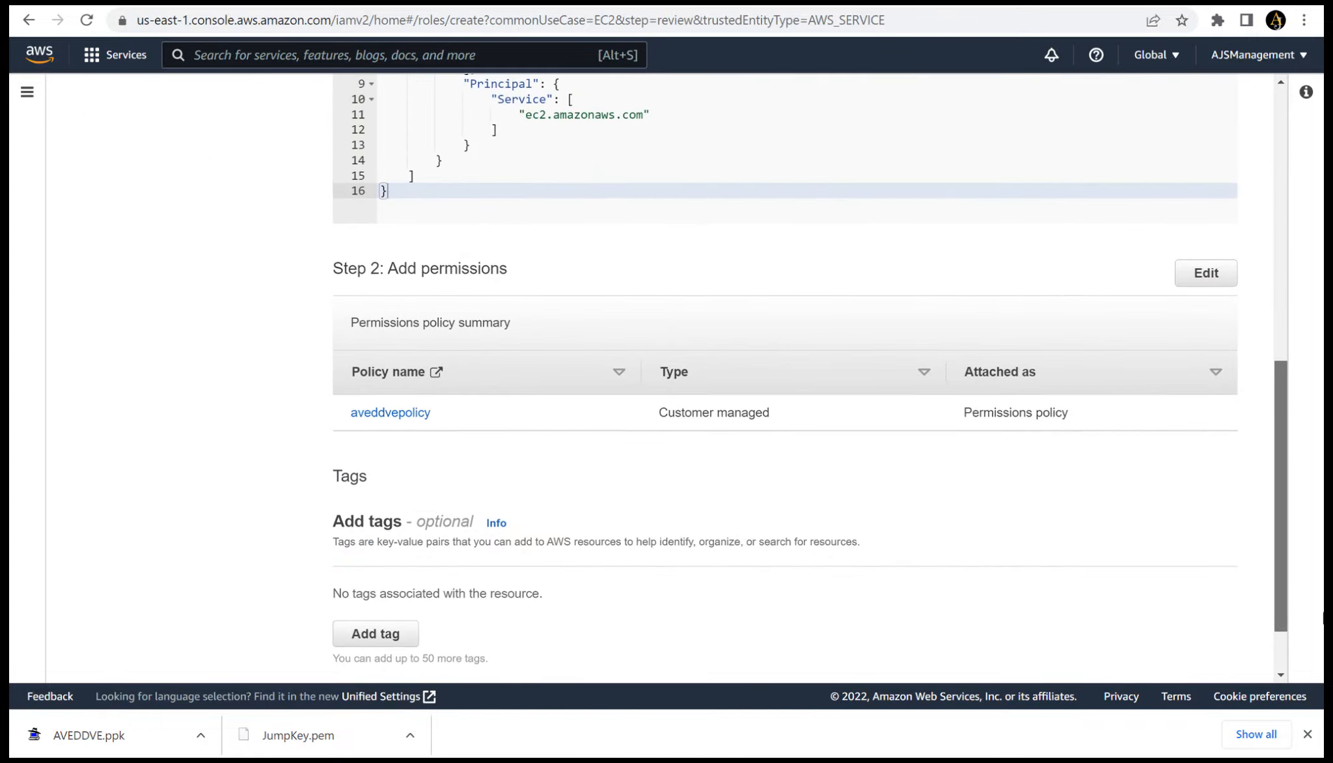
pyautogui.scroll(-2, 1322, 618)
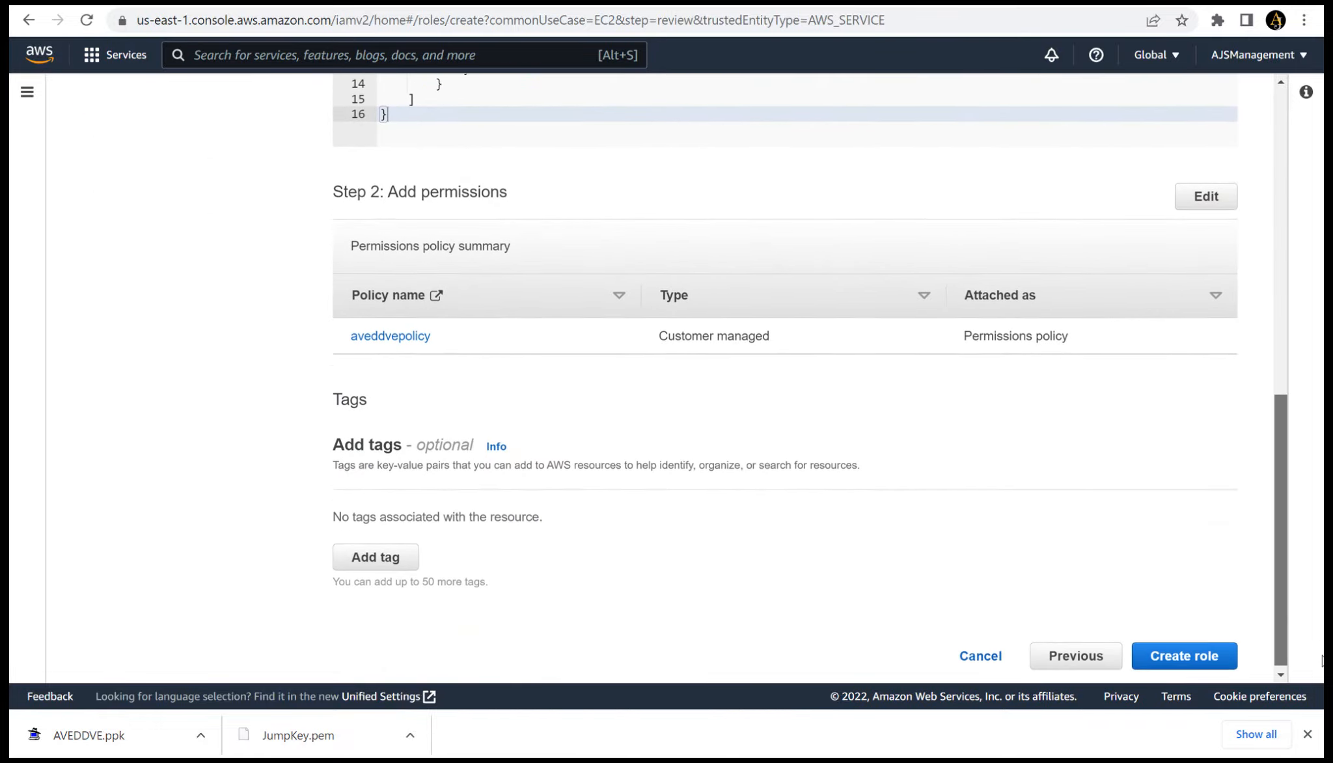
pyautogui.click(1184, 652)
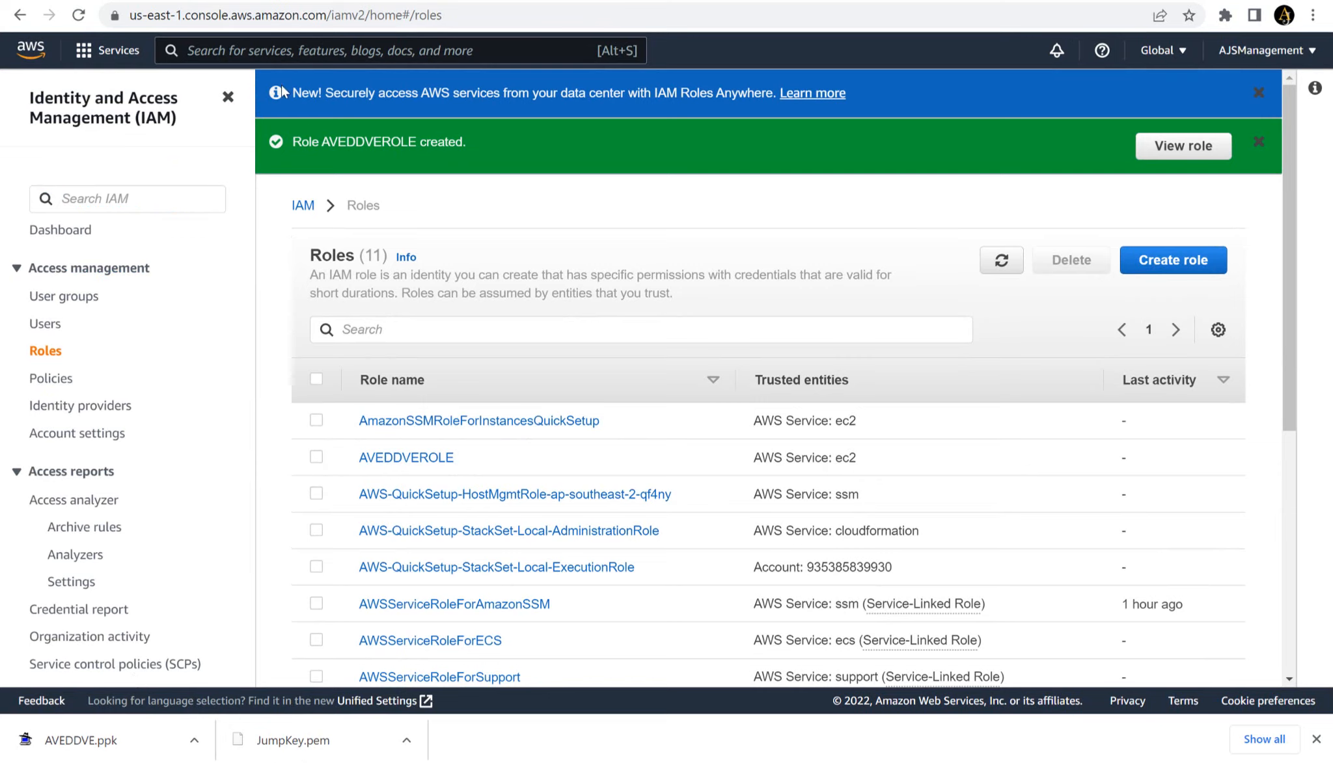
# - Find the EC2 service and start launching a new instance from its dashboard
pyautogui.click(276, 52)
pyautogui.write('ec2')
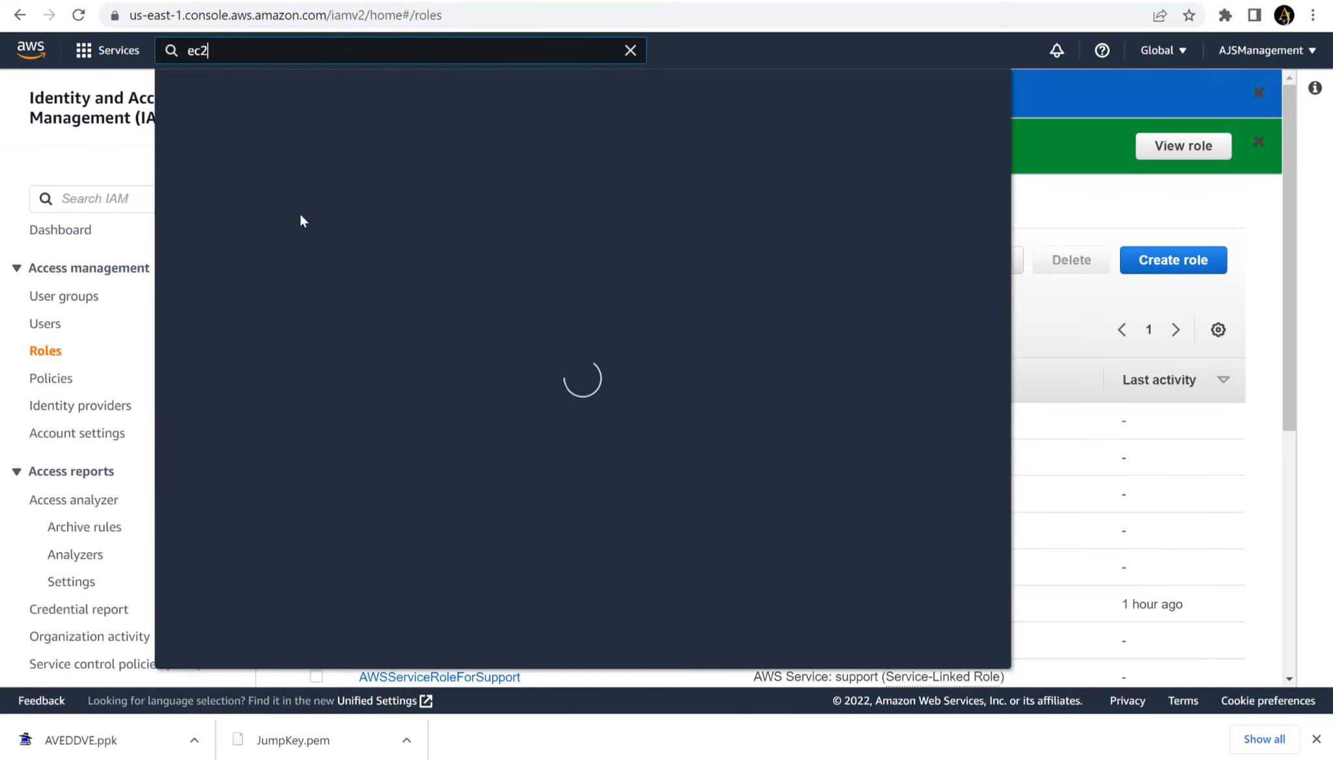
pyautogui.click(445, 202)
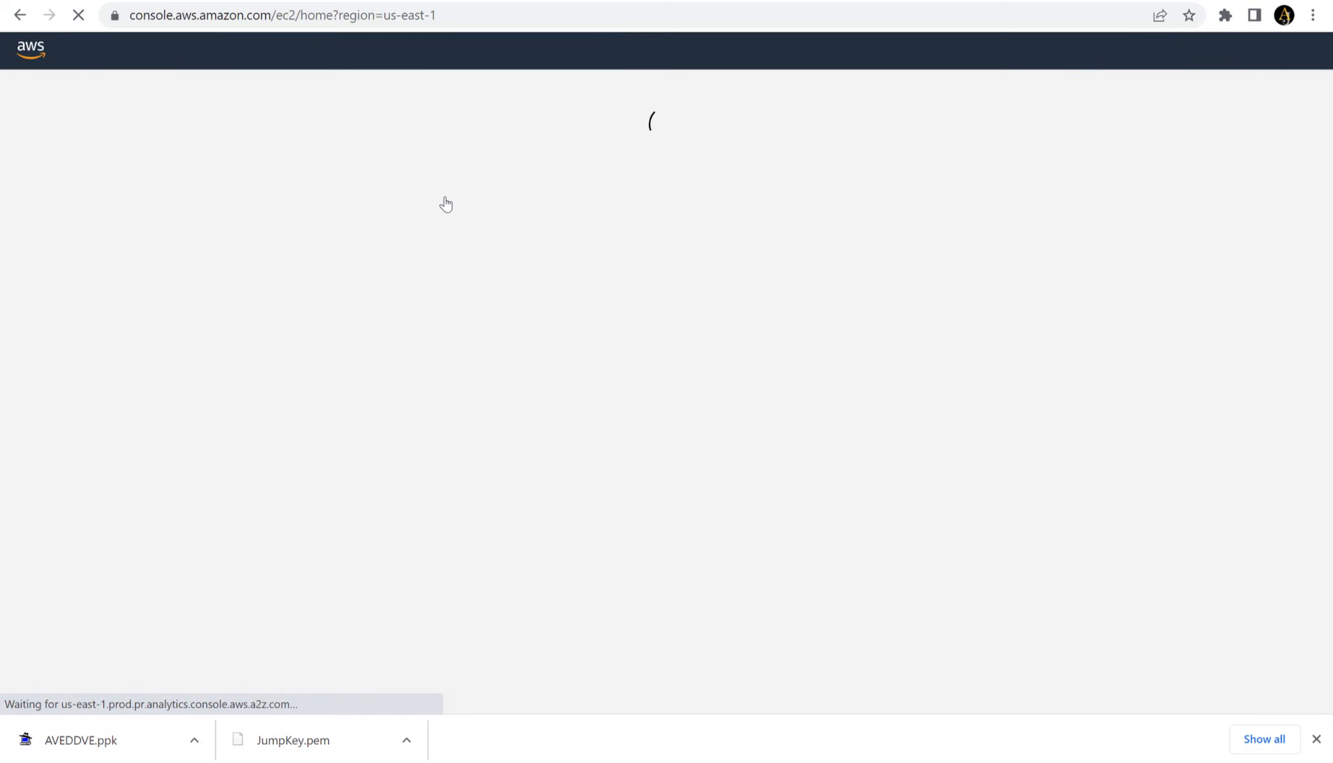
pyautogui.click(345, 574)
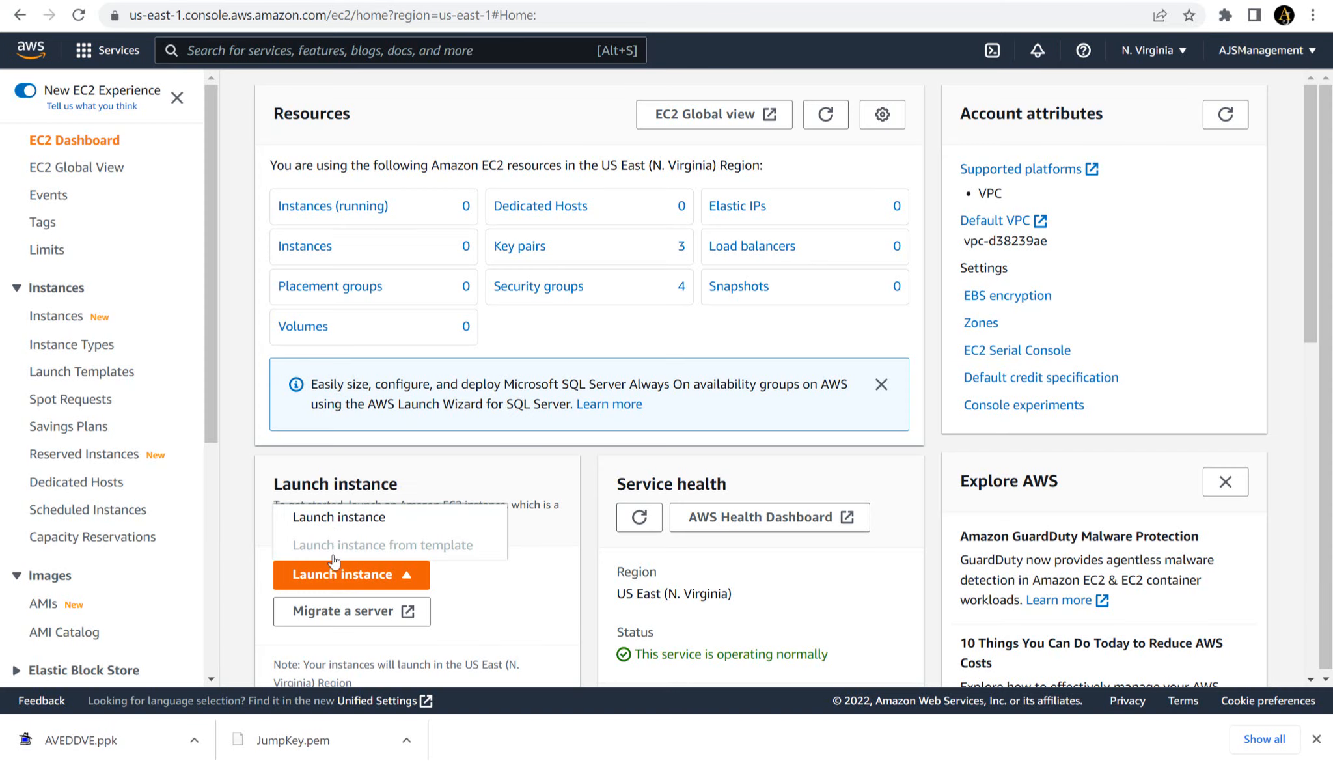
pyautogui.click(334, 521)
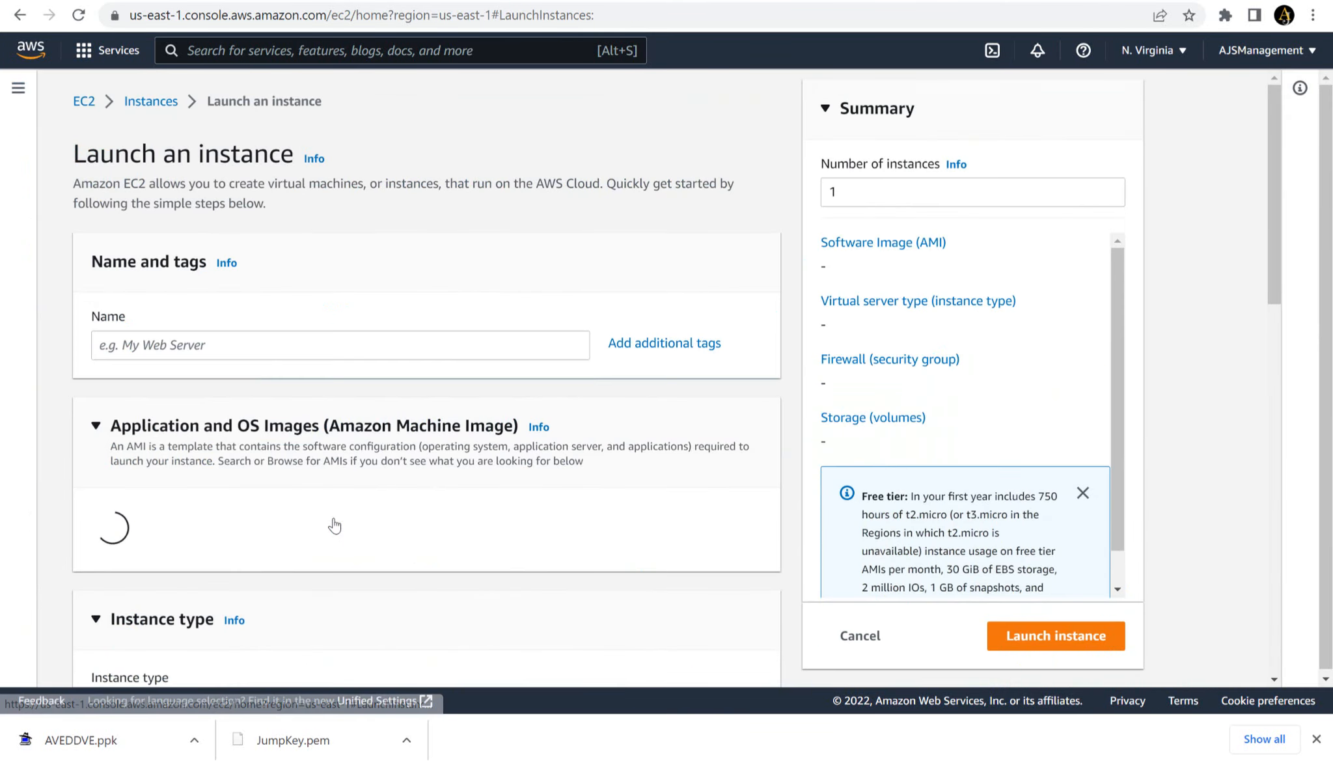
# - Name the instance Jump Host and choose the Windows image, Microsoft Windows Server 2022 Base
pyautogui.click(230, 346)
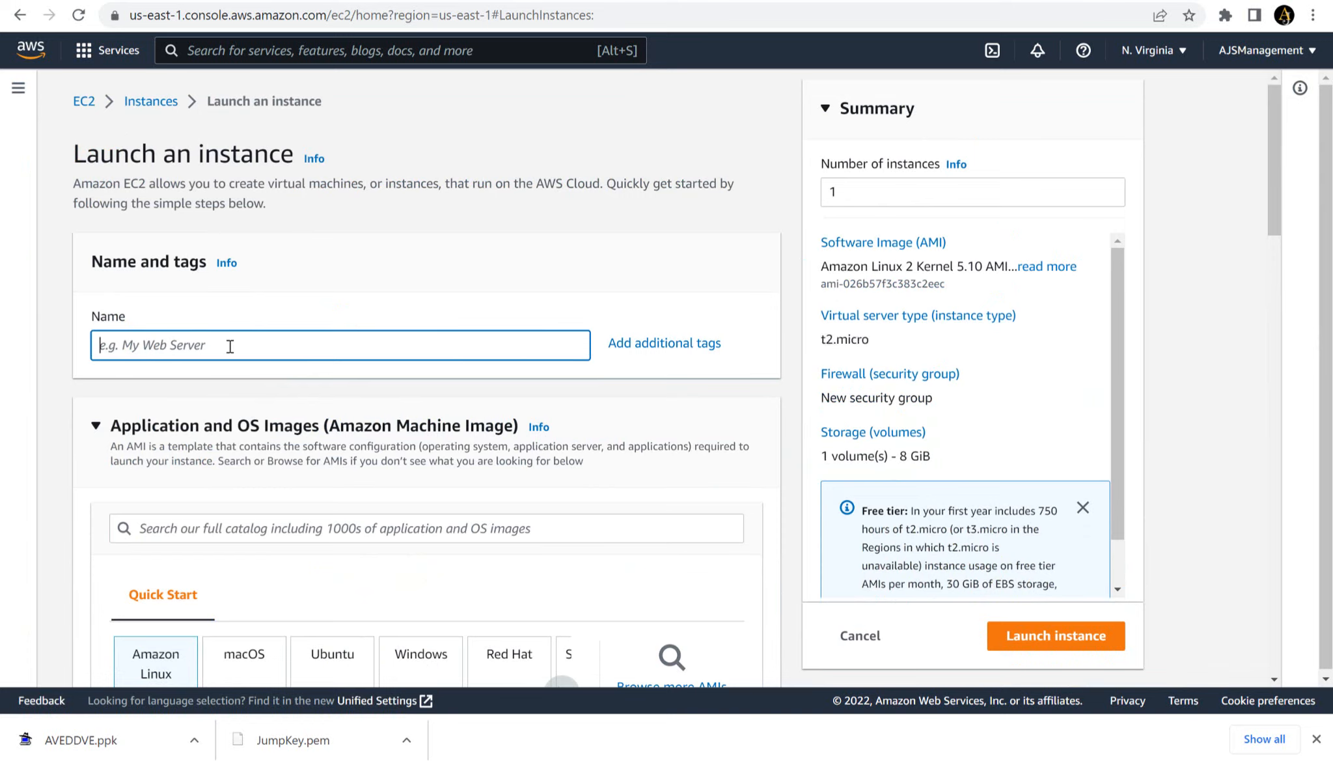
pyautogui.write('J')
pyautogui.press('BackSpace')
pyautogui.write('Jump Host')
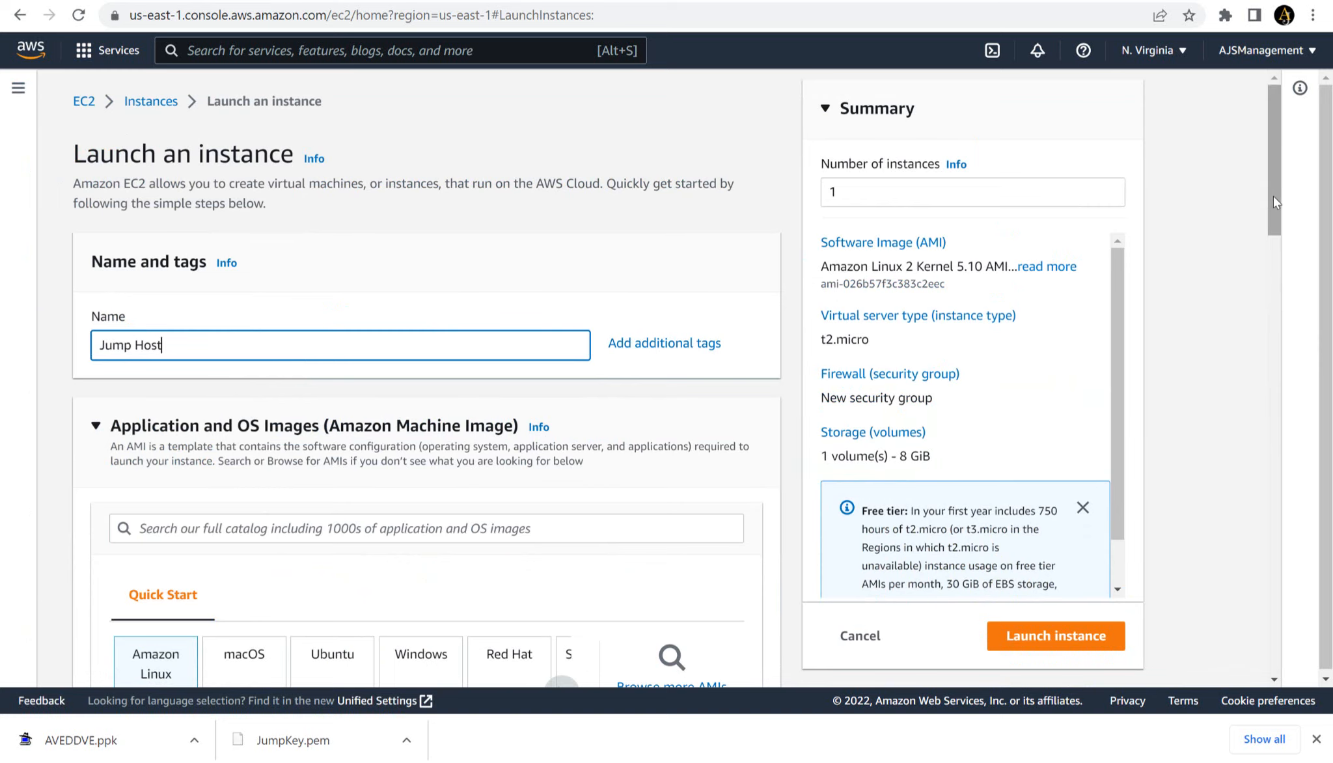
pyautogui.scroll(-5, 1285, 234)
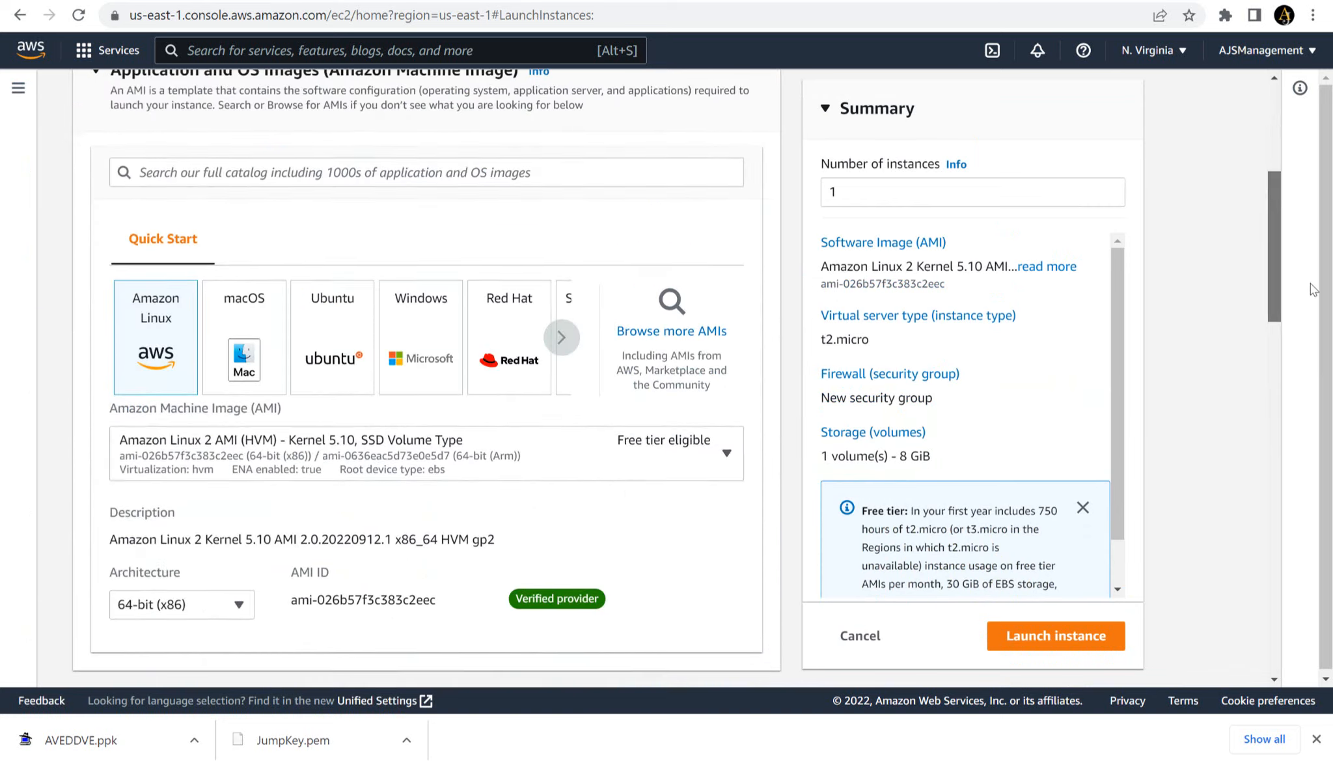
pyautogui.click(427, 337)
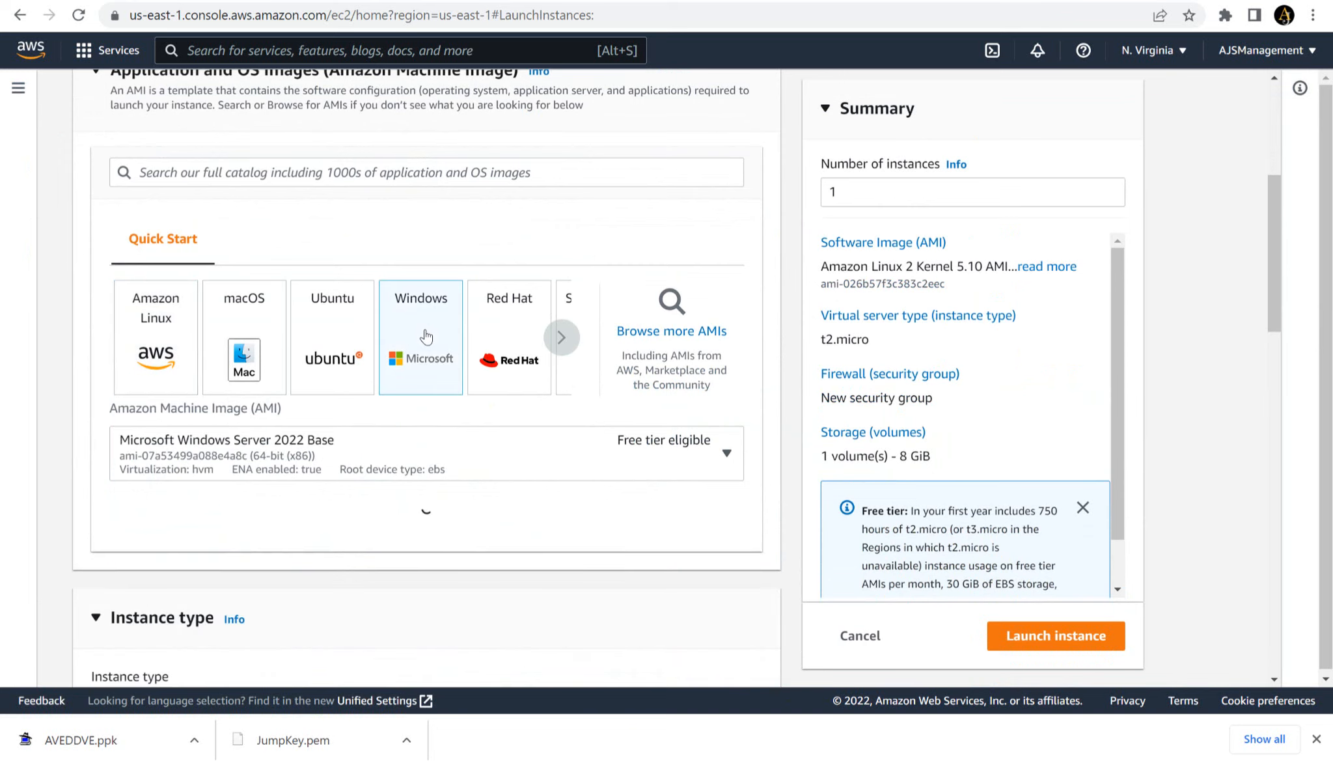
# - Assign the JumpKey key pair to the Jump Host instance for login
pyautogui.moveTo(1277, 301); pyautogui.dragTo(1301, 444)
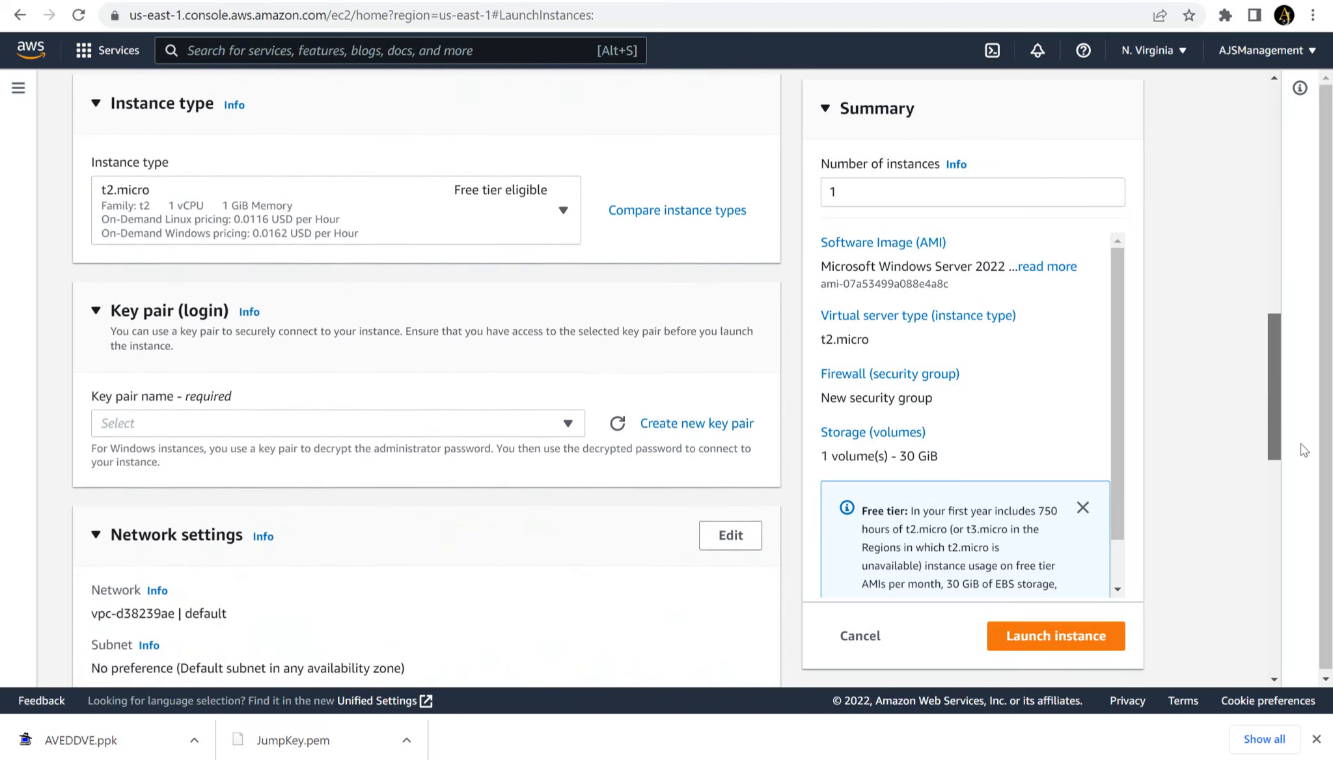
pyautogui.click(439, 421)
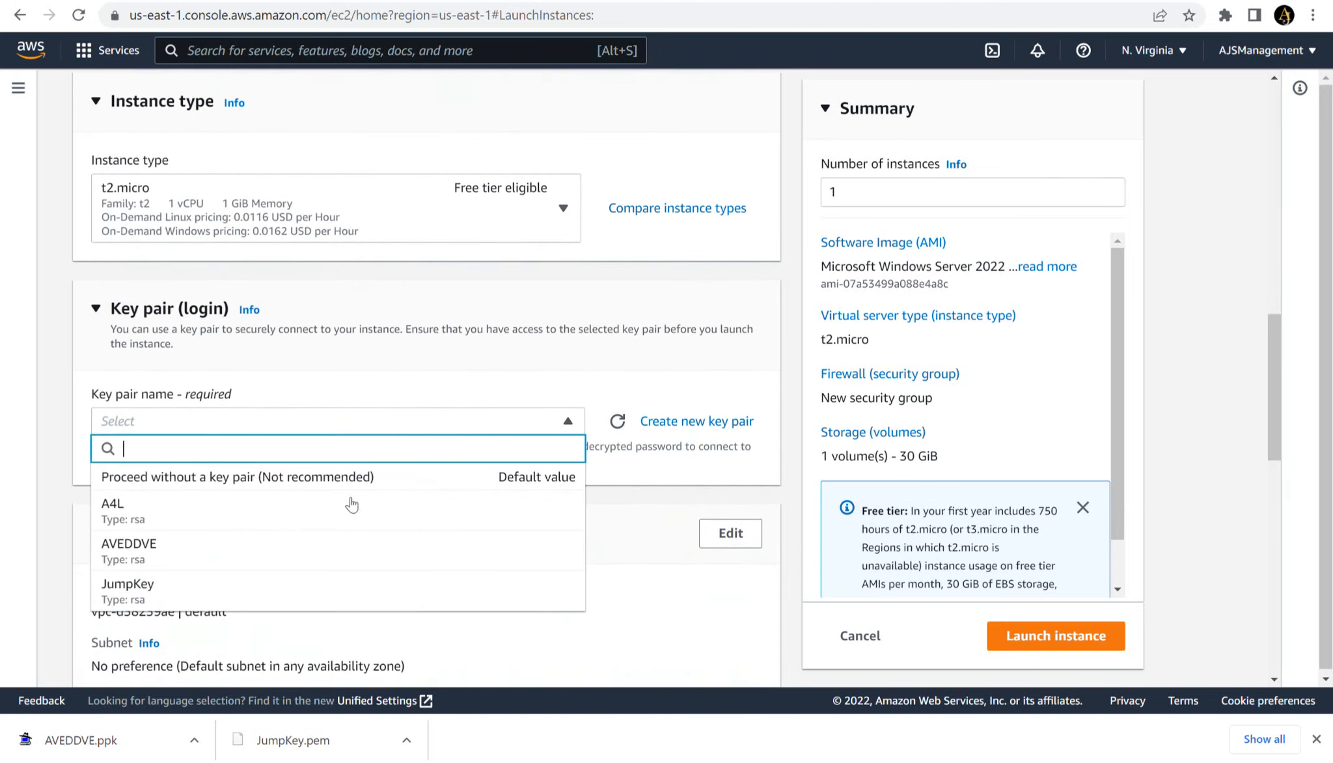
pyautogui.click(220, 586)
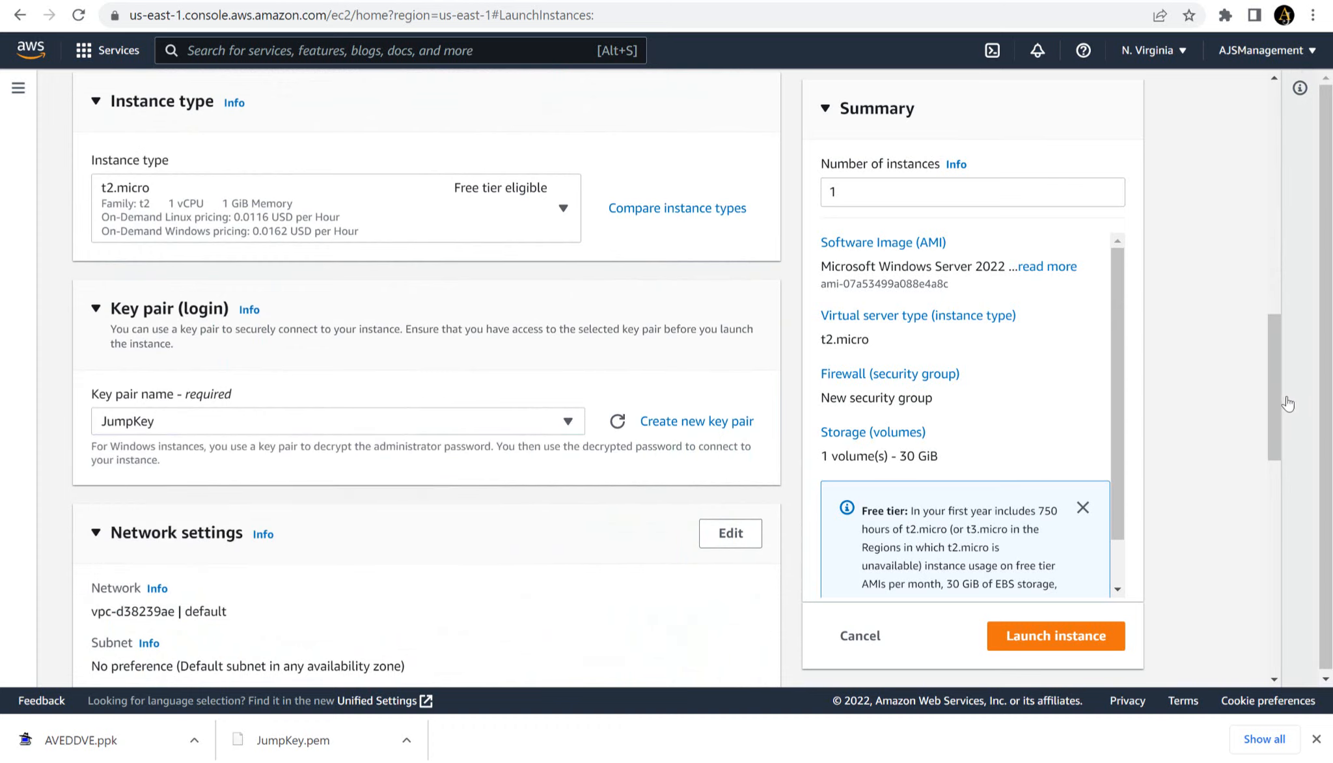
# - Edit the Jump Host's network settings to use MYVPC, the Pub Sub subnet, and enabled auto-assign public IP
pyautogui.moveTo(1278, 401); pyautogui.dragTo(1292, 466)
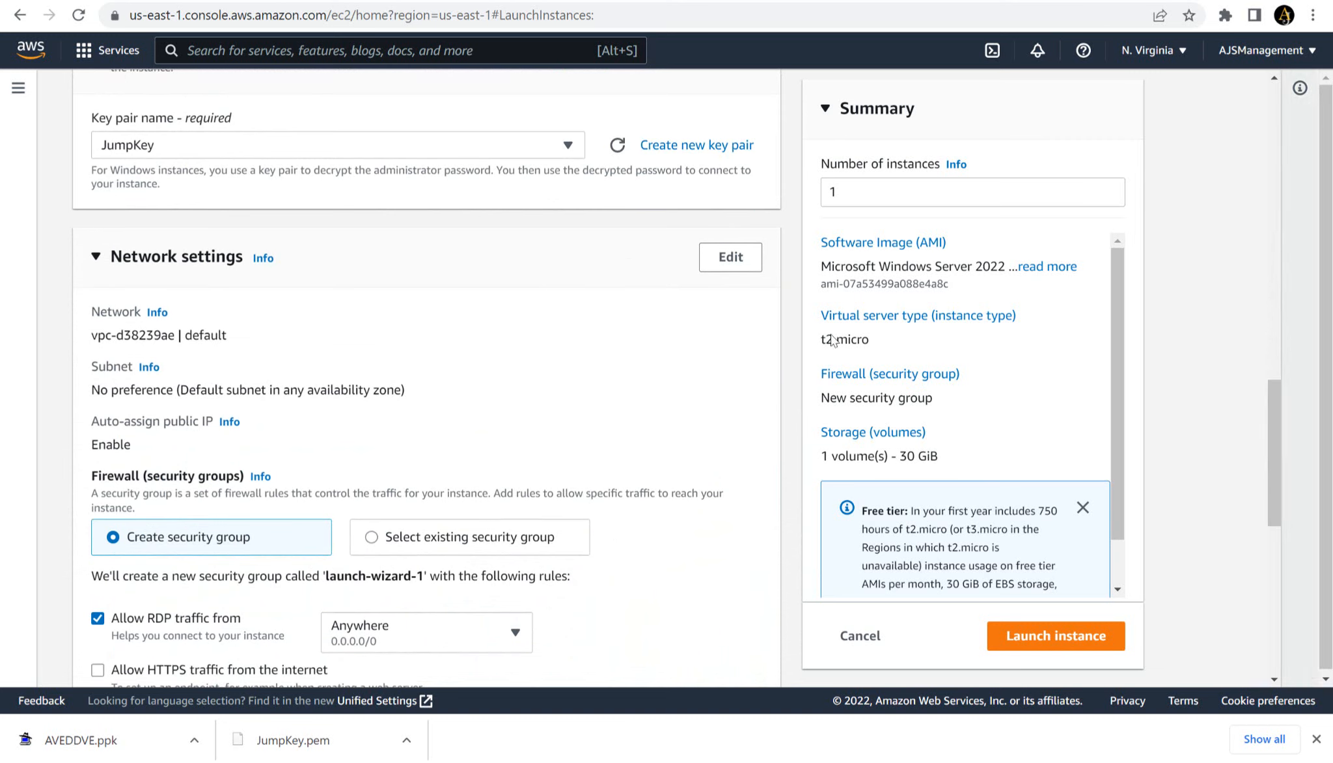
pyautogui.click(731, 258)
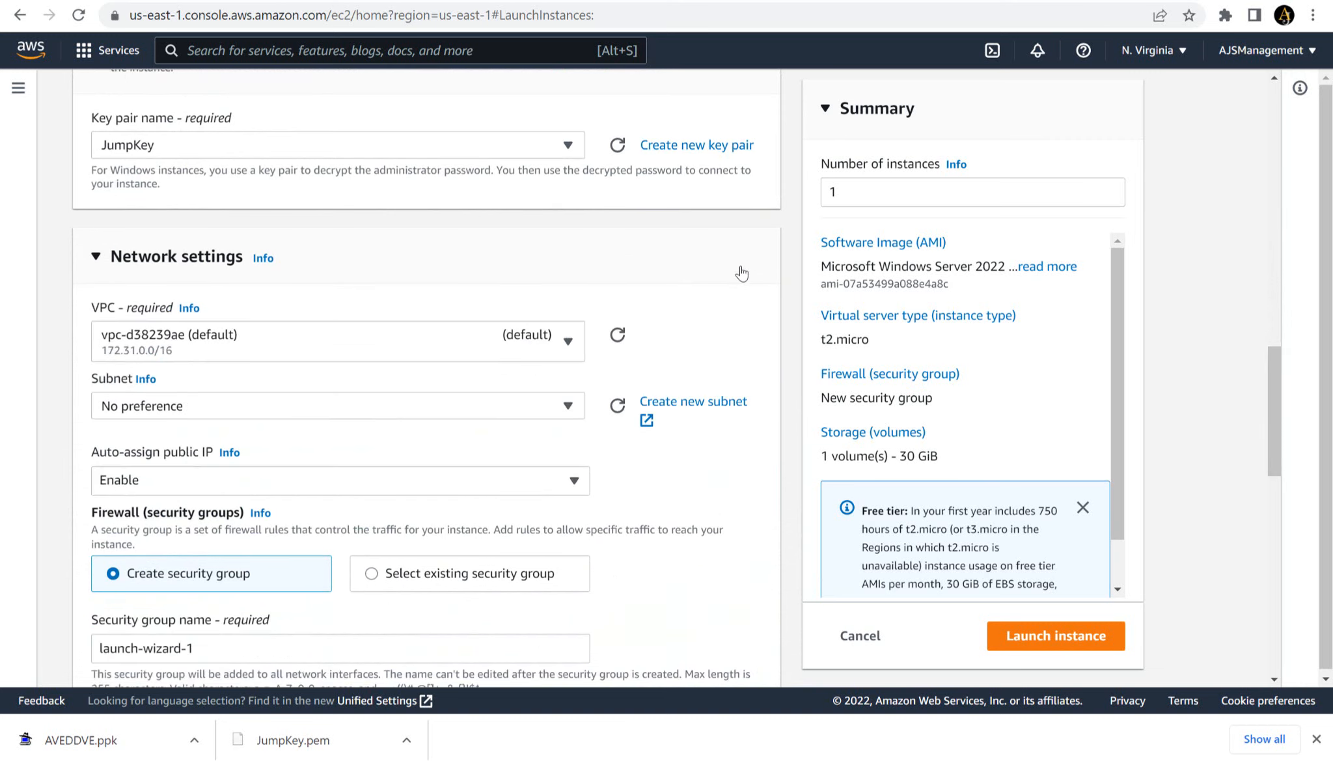
pyautogui.click(550, 353)
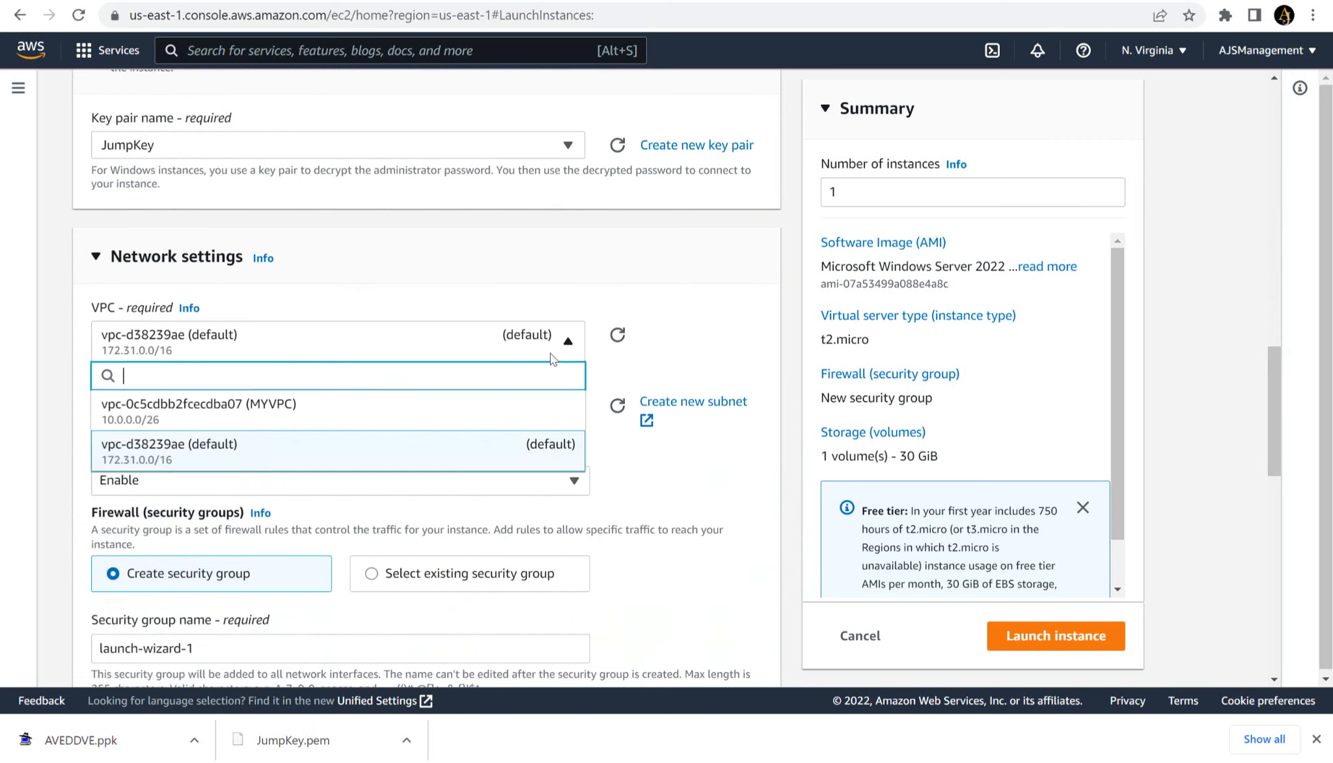
pyautogui.click(381, 413)
pyautogui.click(352, 424)
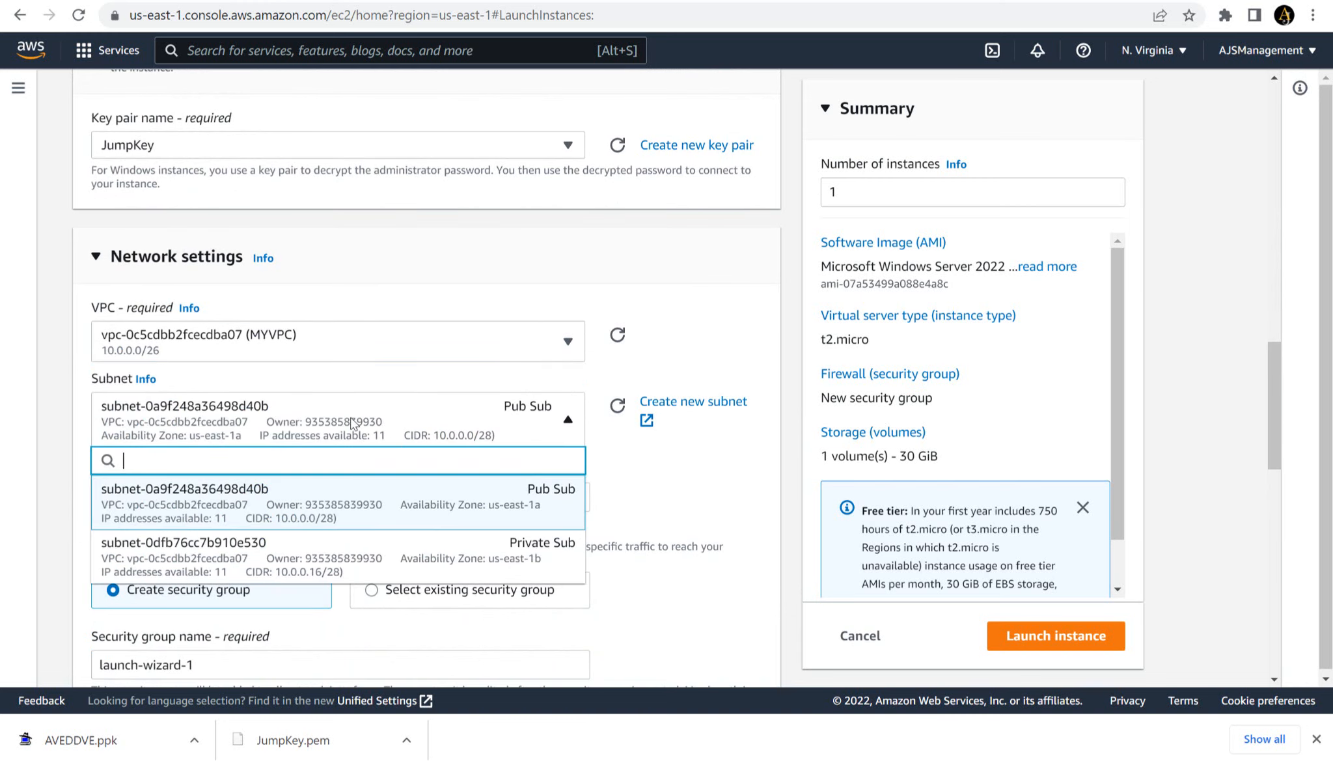
pyautogui.click(321, 516)
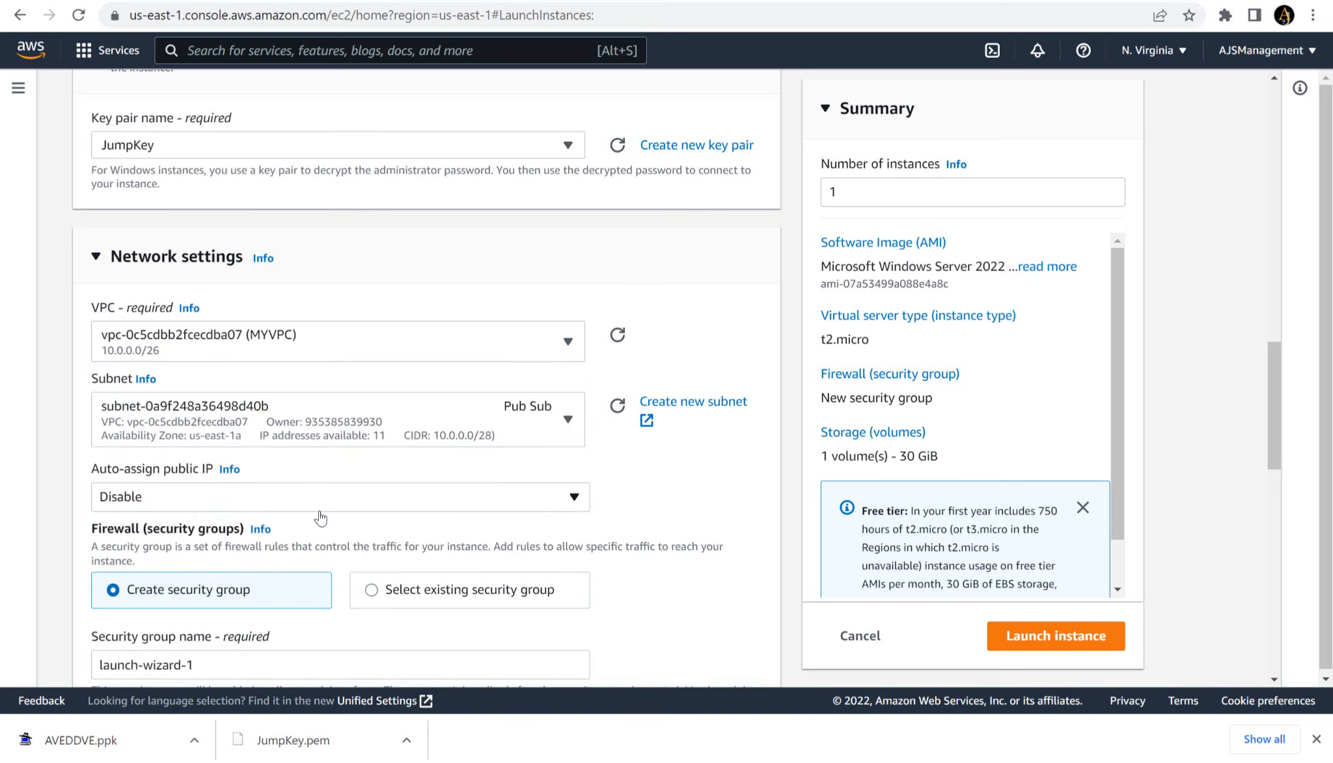
pyautogui.click(280, 498)
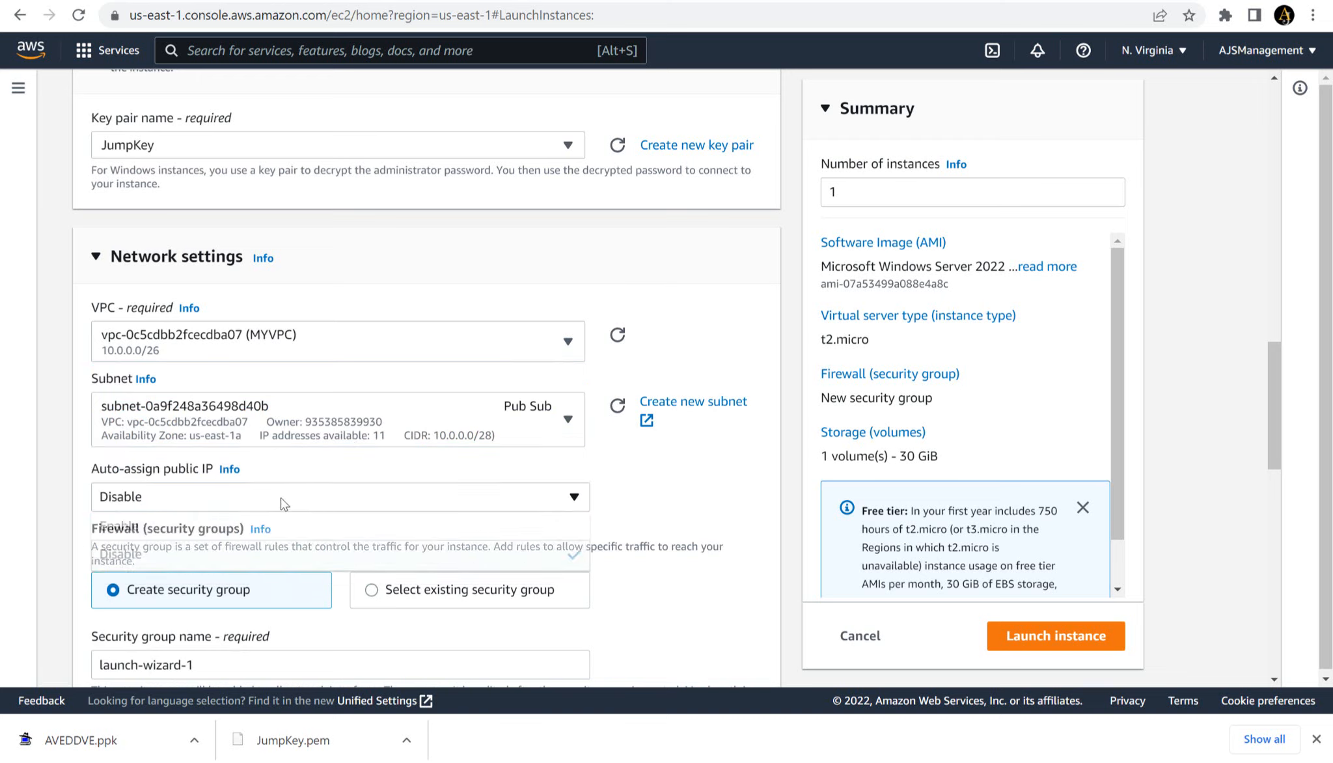
pyautogui.click(232, 524)
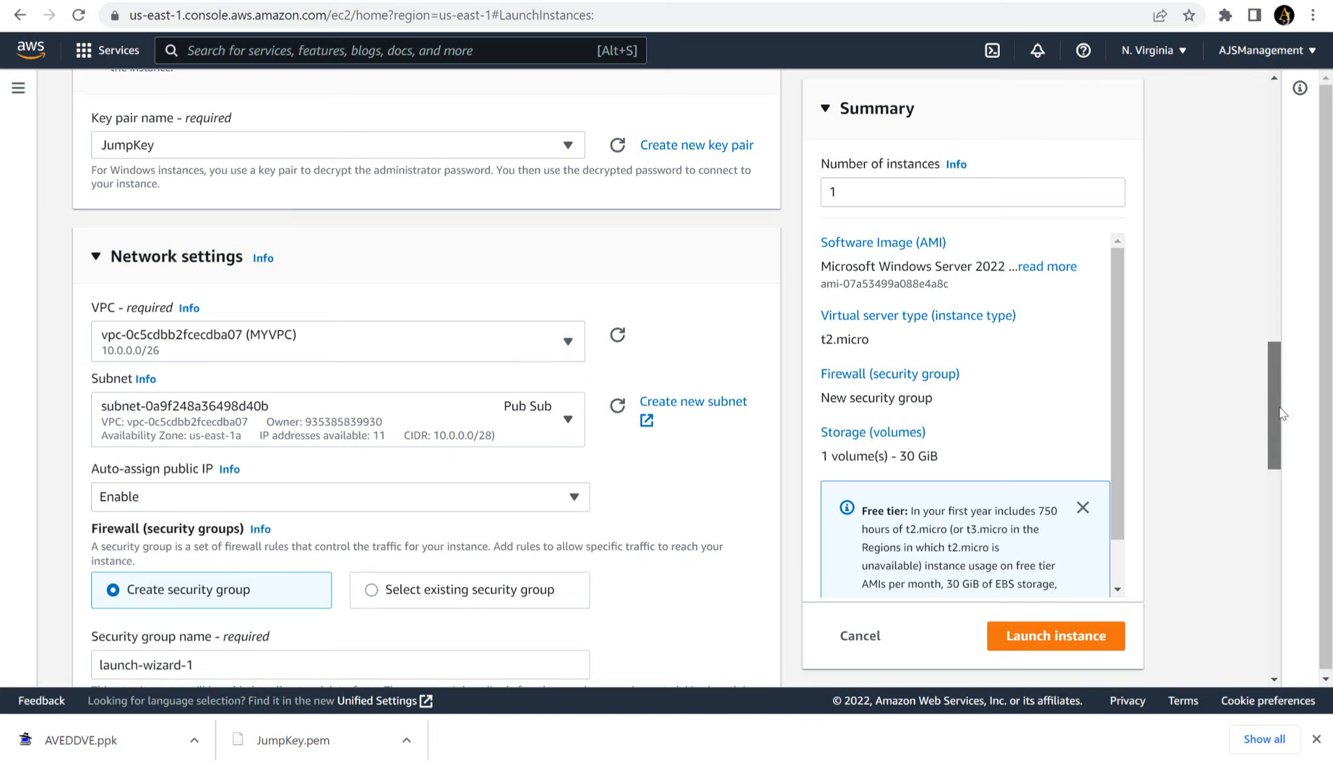
# - Assign the existing Jump Sec security group to the Jump Host instead of creating a new one
pyautogui.scroll(-4, 1292, 402)
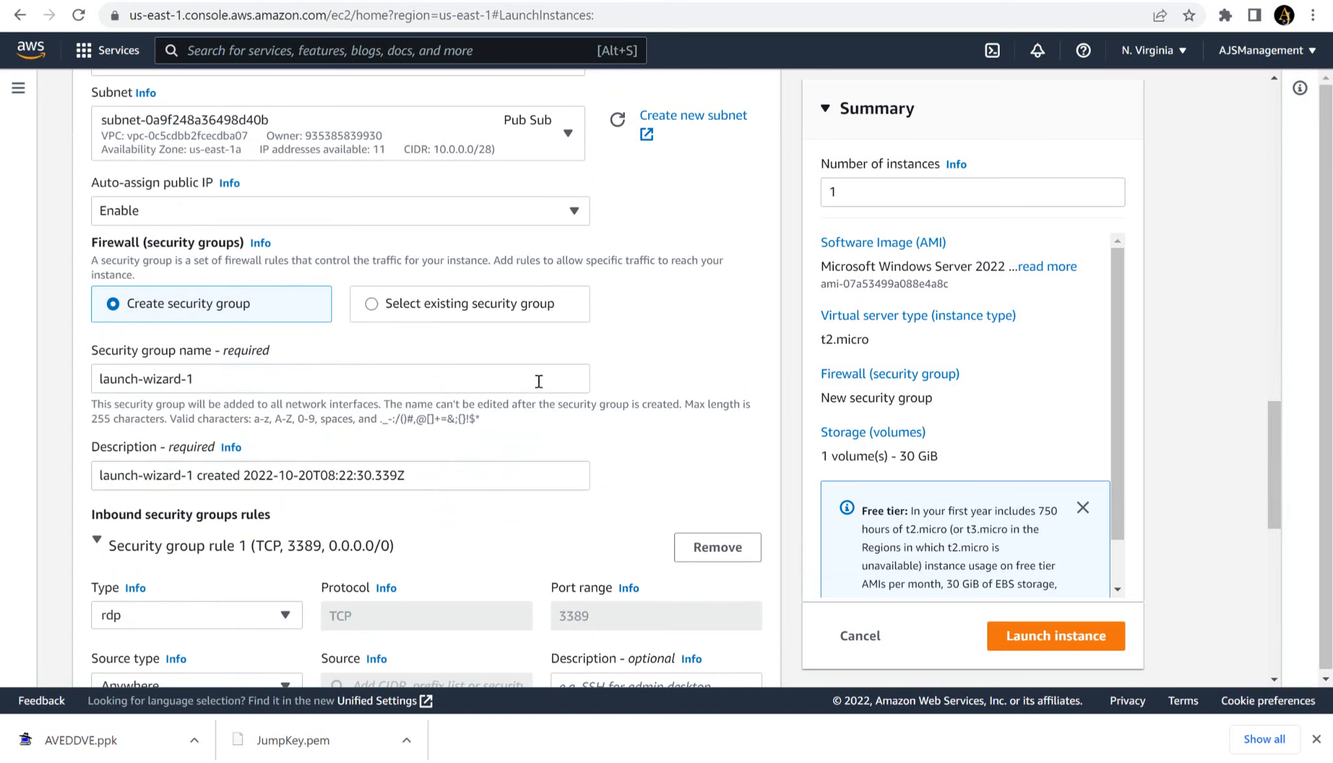
pyautogui.click(495, 318)
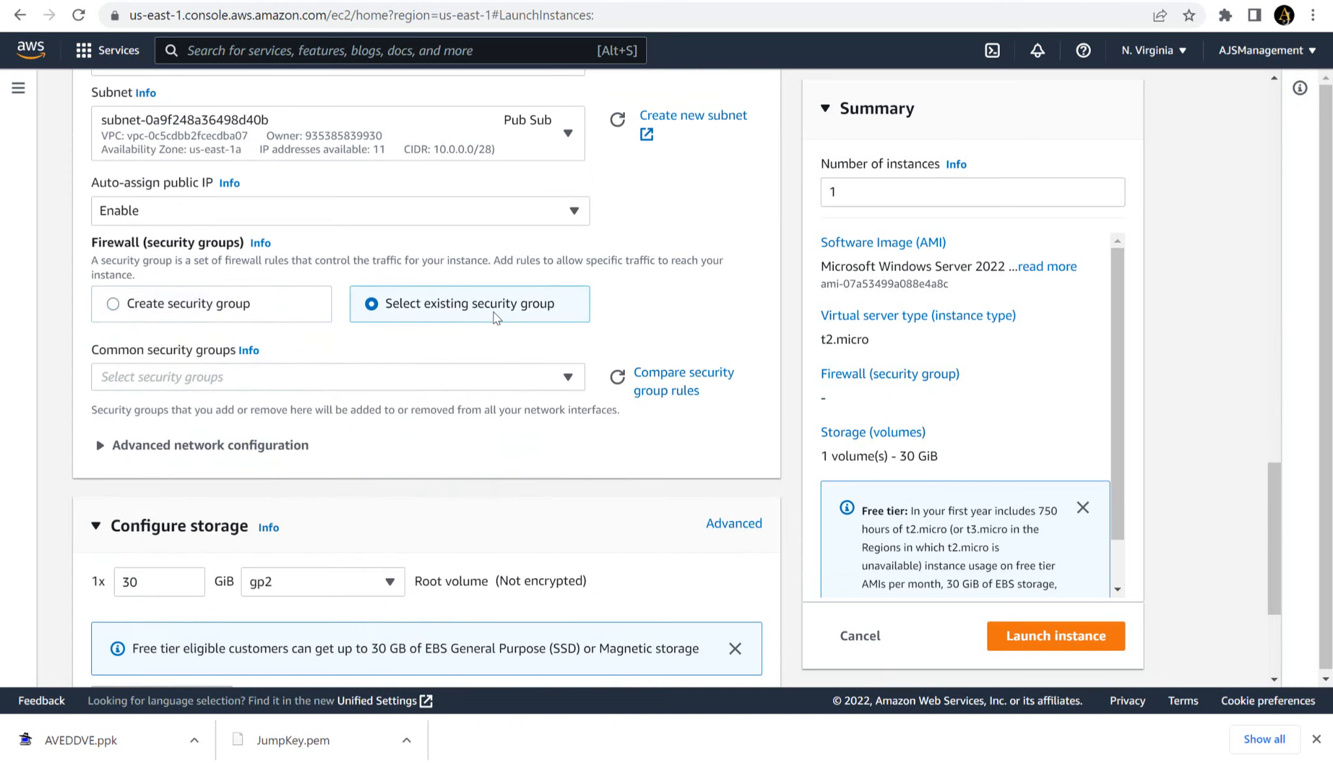
pyautogui.click(535, 378)
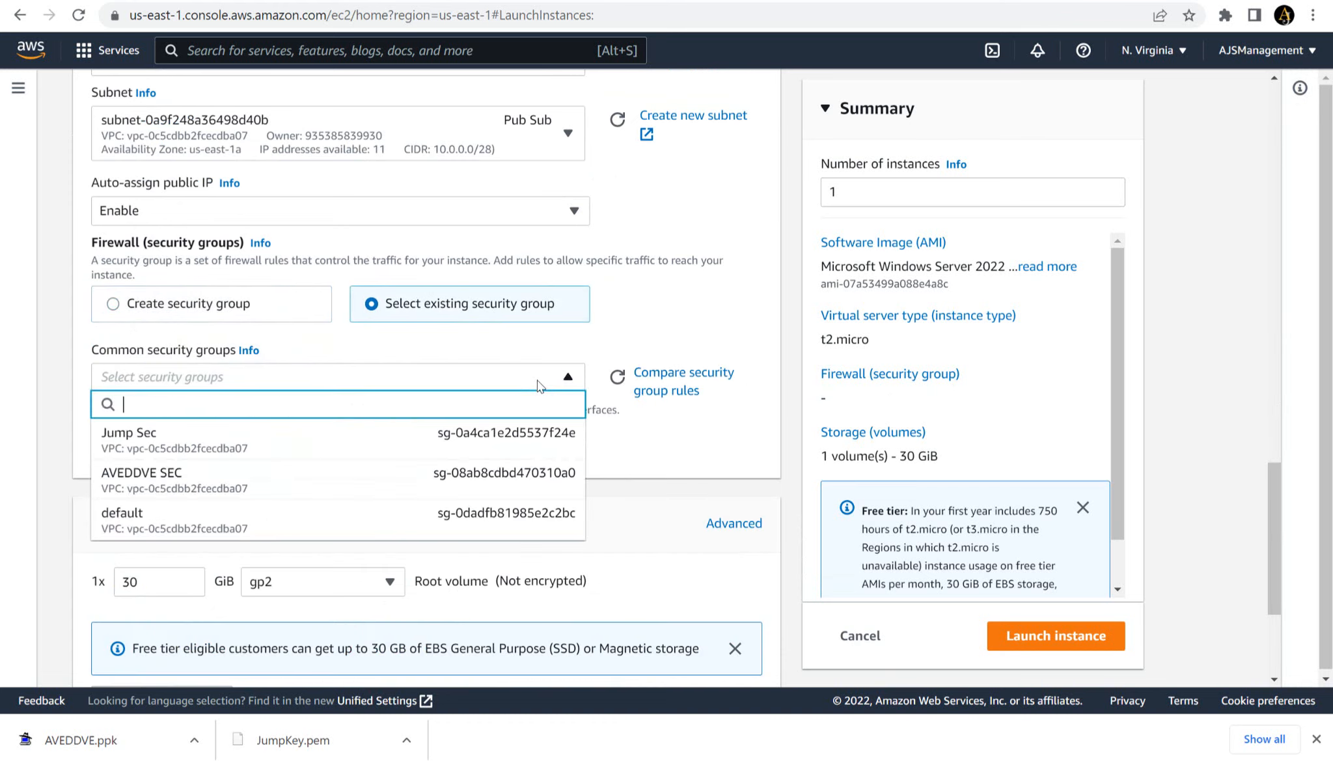
pyautogui.click(371, 451)
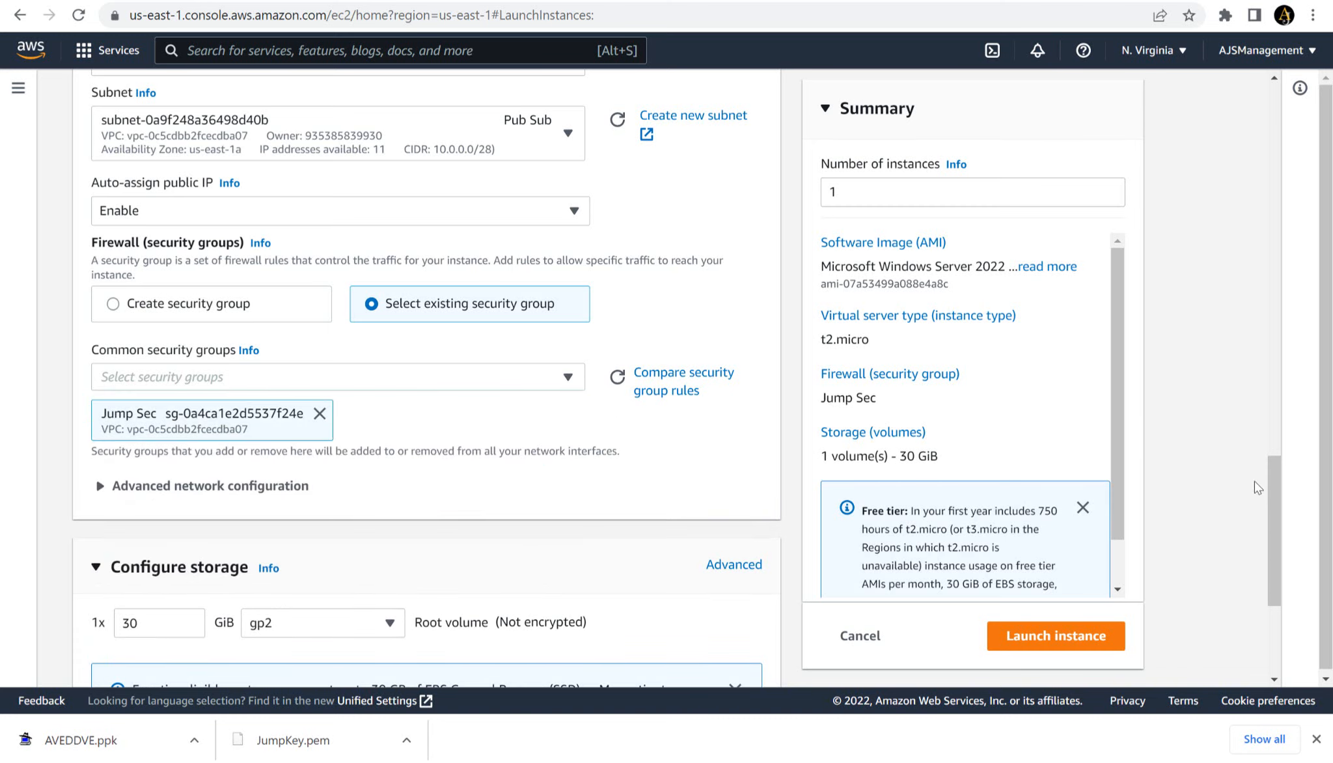
# - Launch the Jump Host instance with the default storage and show the list of all instances
pyautogui.moveTo(1272, 502); pyautogui.dragTo(1294, 575)
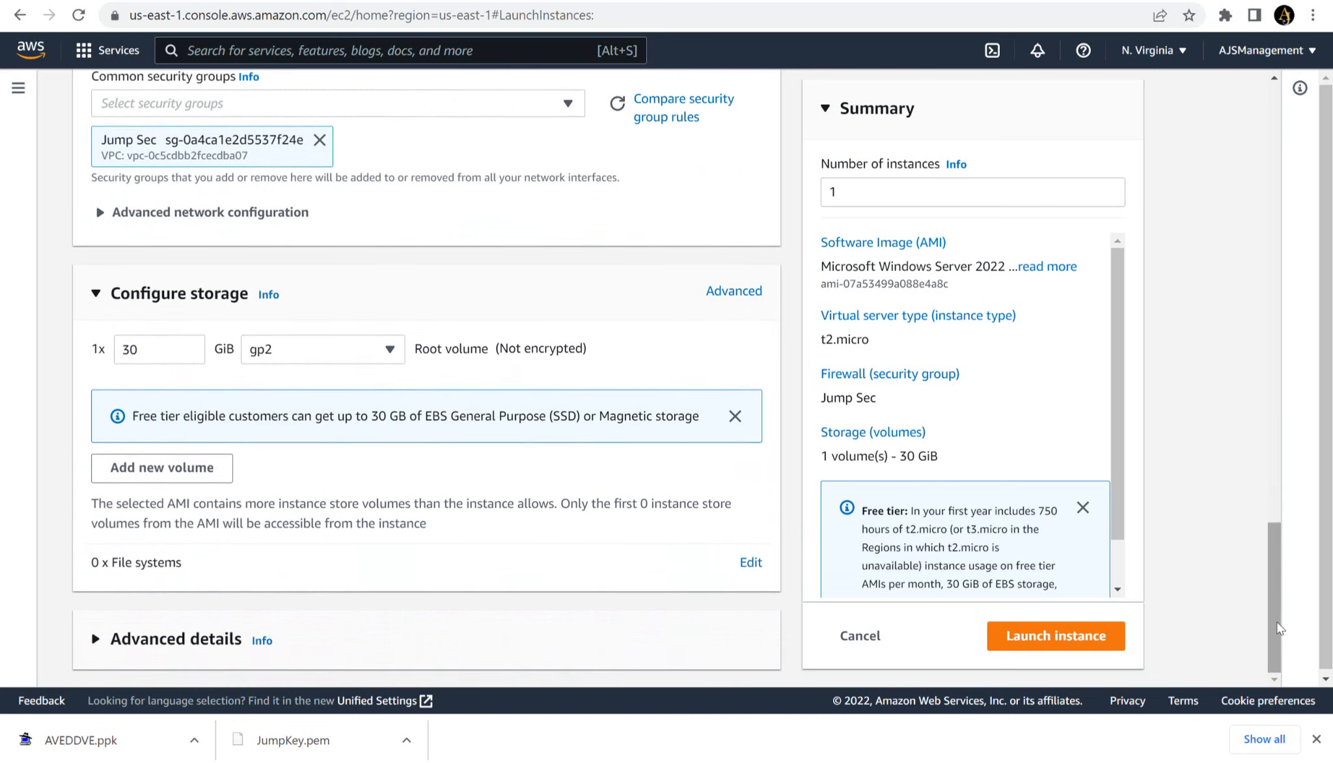
pyautogui.click(1067, 637)
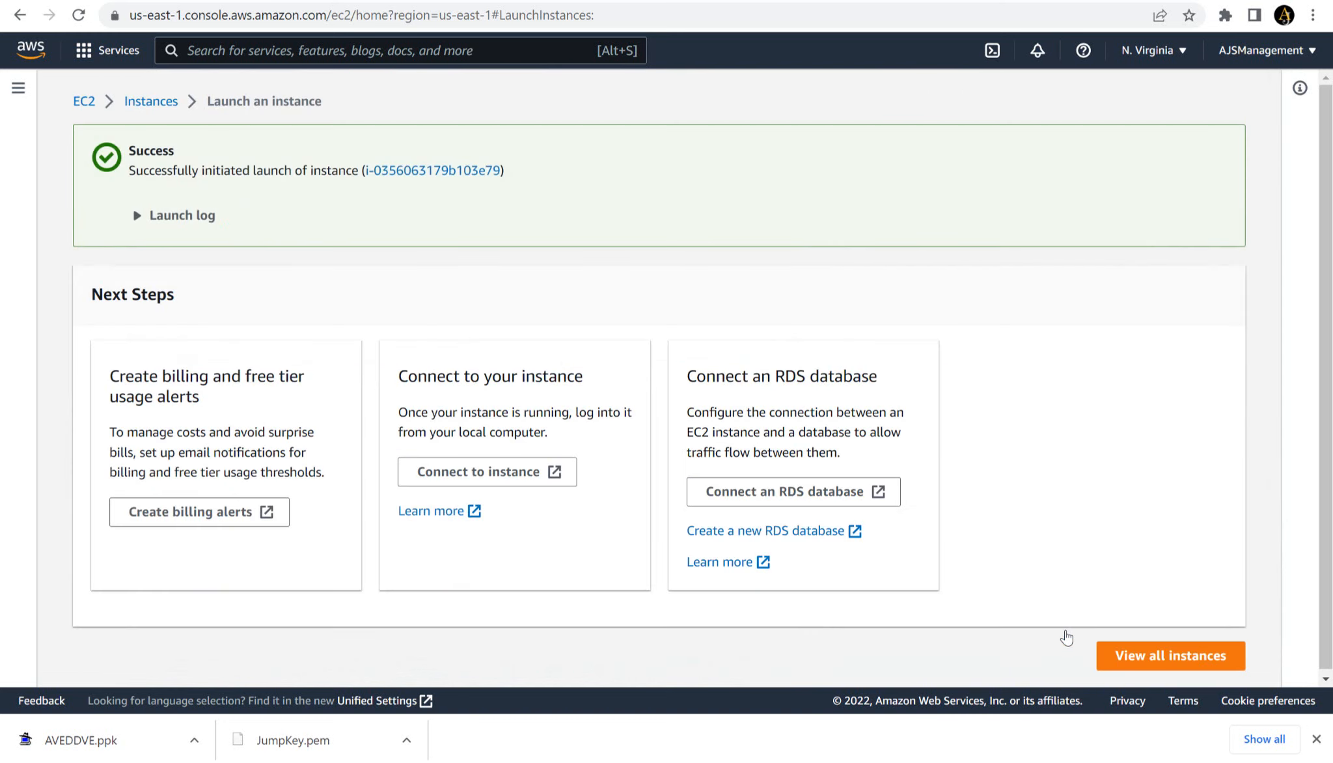
pyautogui.click(1137, 656)
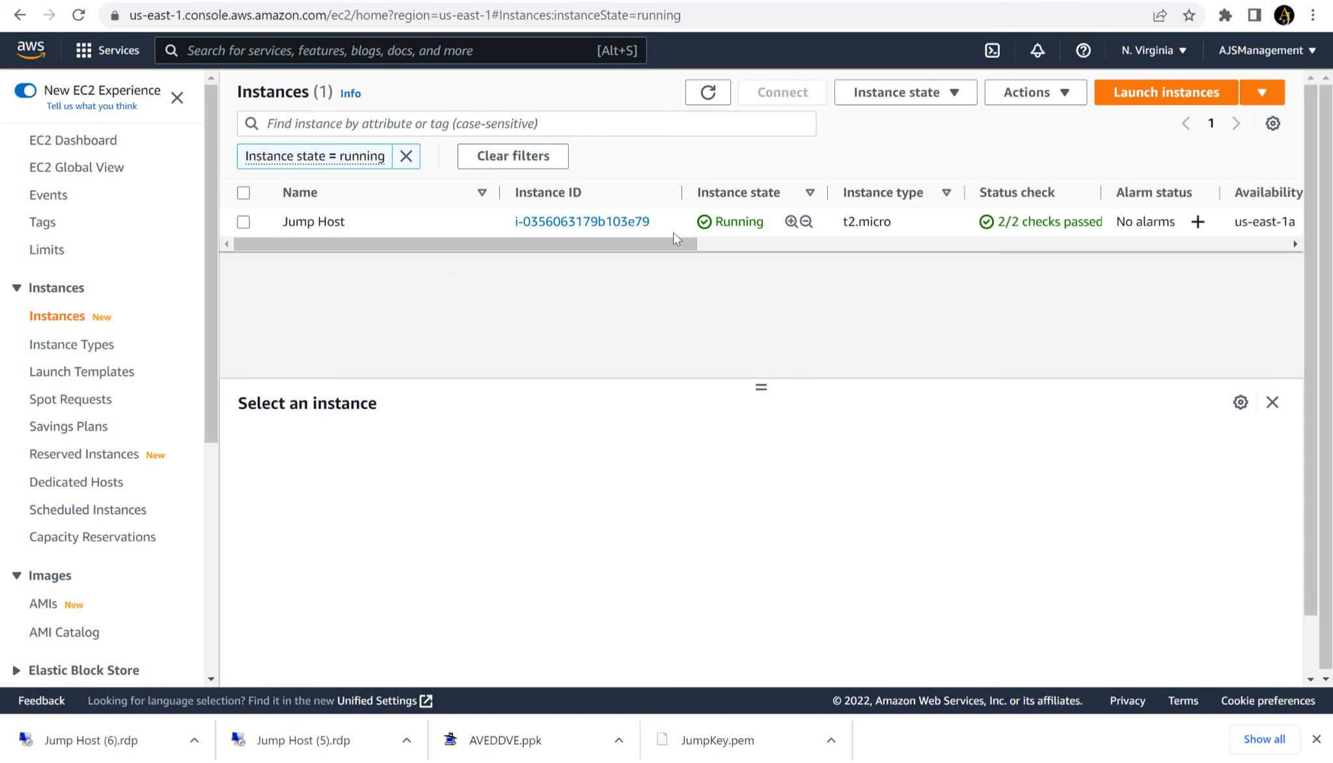
# - Open the RDP client connection details for the running Jump Host instance
pyautogui.click(244, 223)
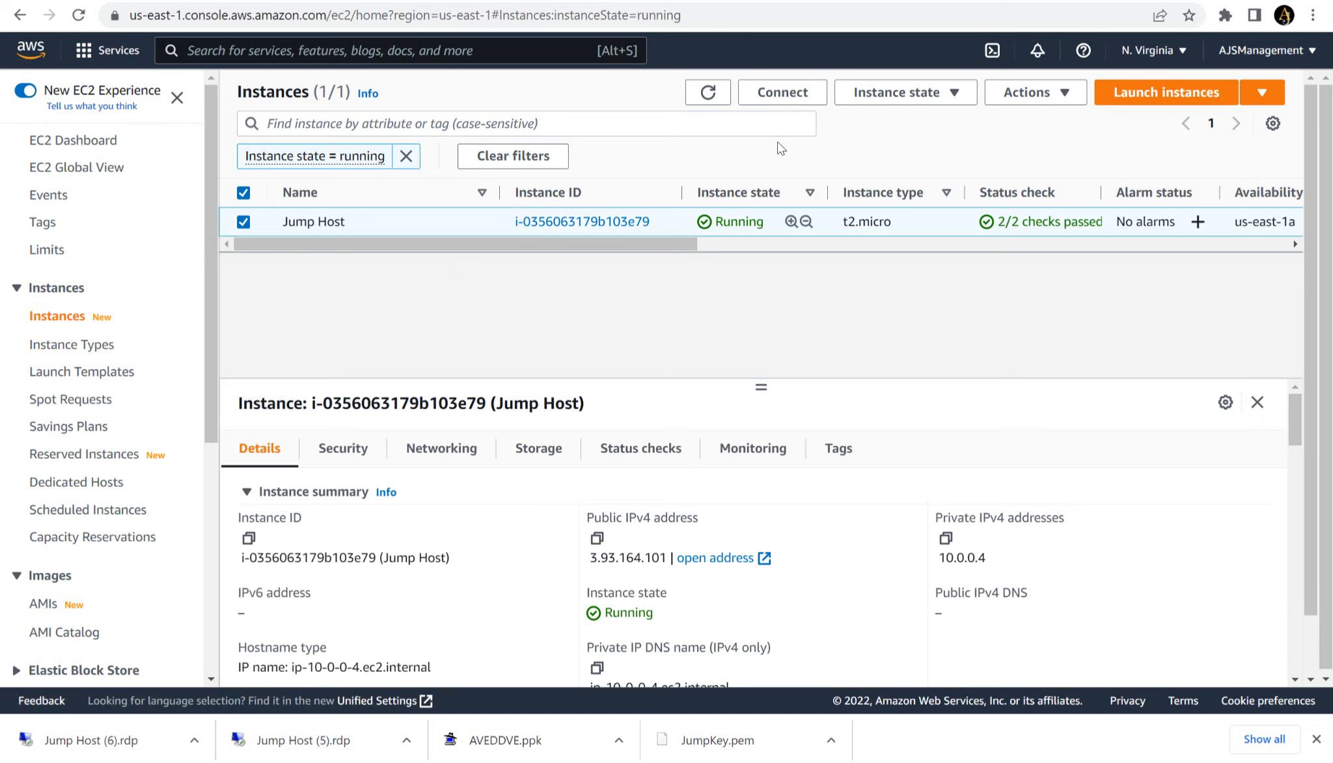
pyautogui.click(787, 101)
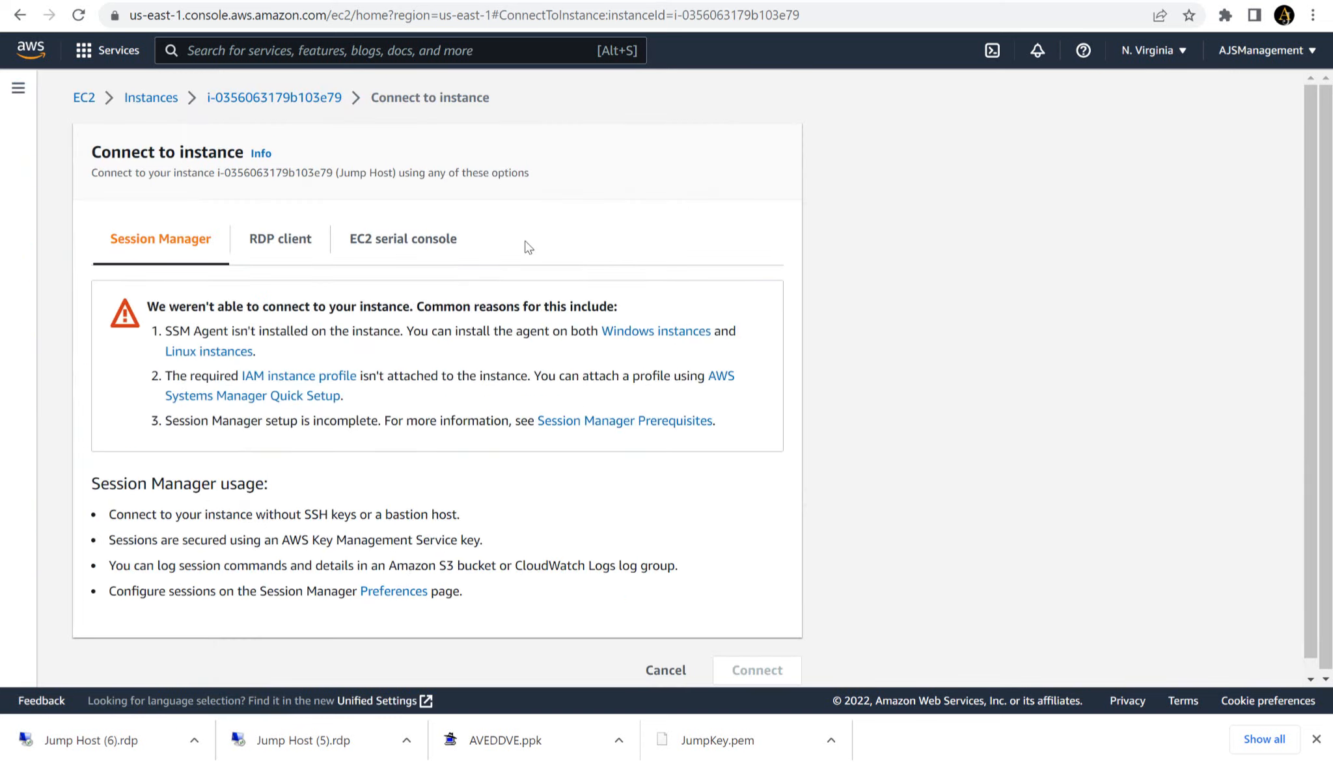
pyautogui.click(279, 239)
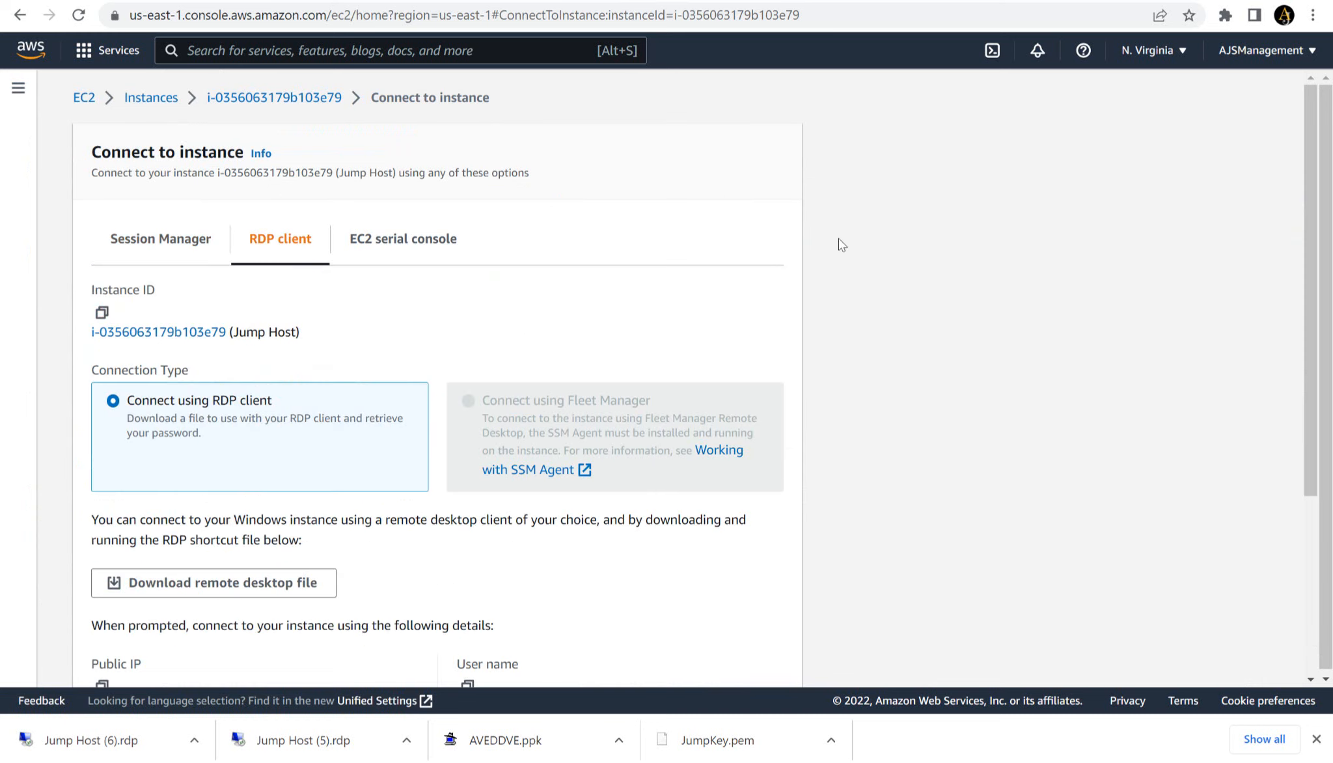
pyautogui.moveTo(1311, 236); pyautogui.dragTo(1330, 373)
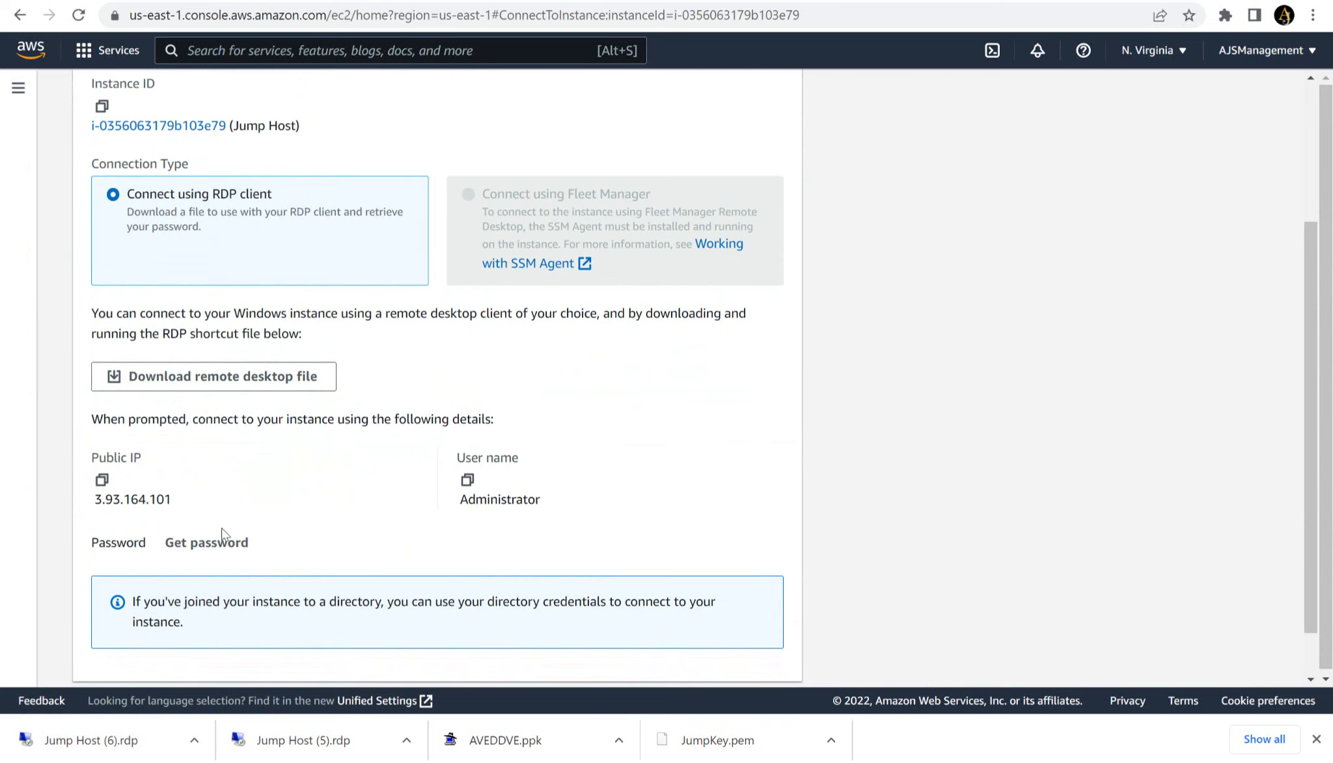
# - Decrypt the Jump Host's Windows administrator password by uploading the private key file JumpKey.pem
pyautogui.click(212, 544)
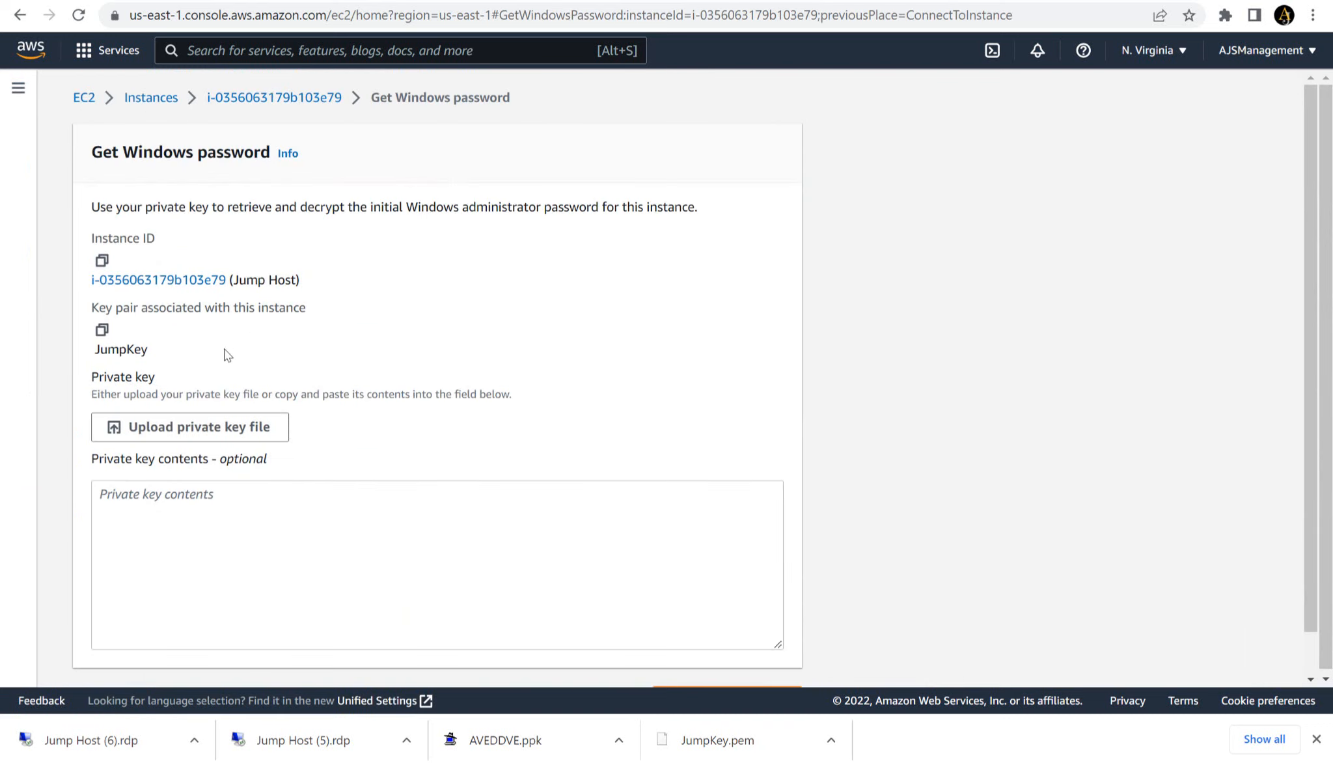
pyautogui.click(174, 428)
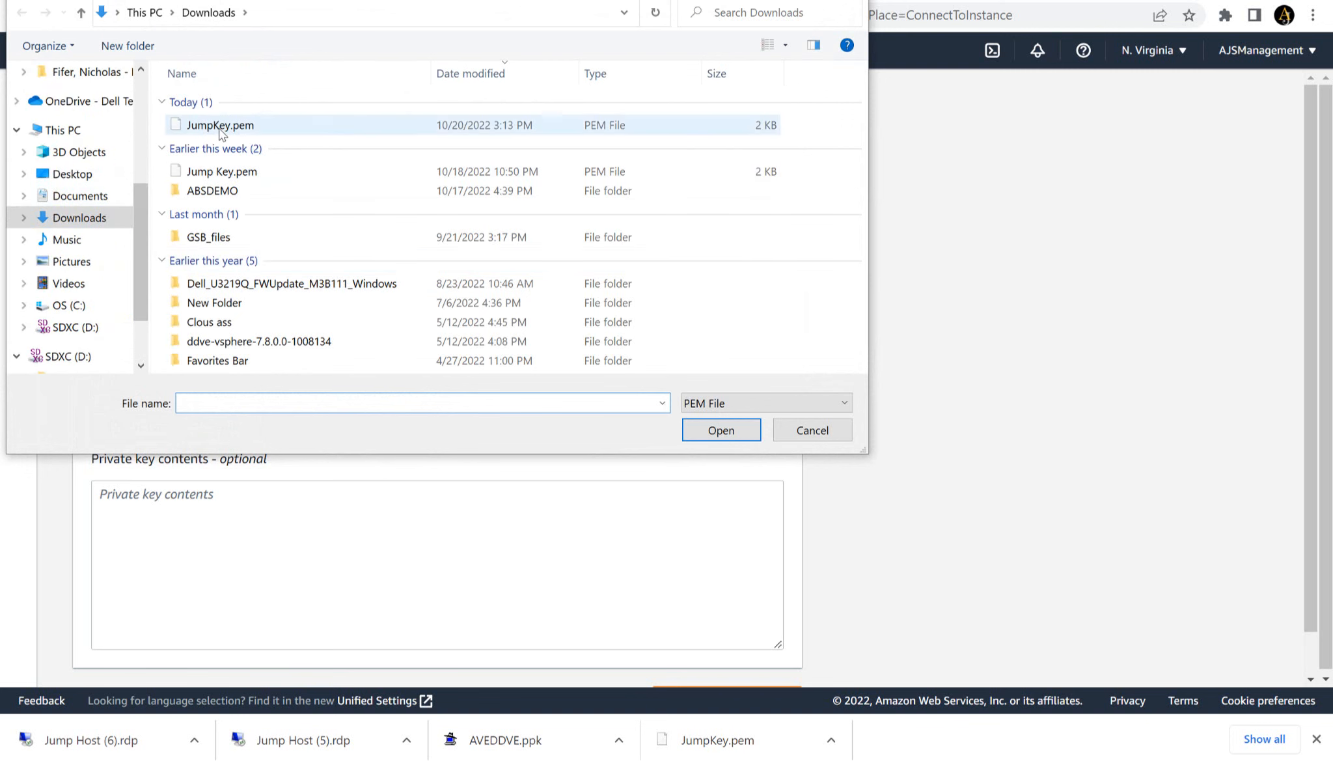
pyautogui.doubleClick(220, 126)
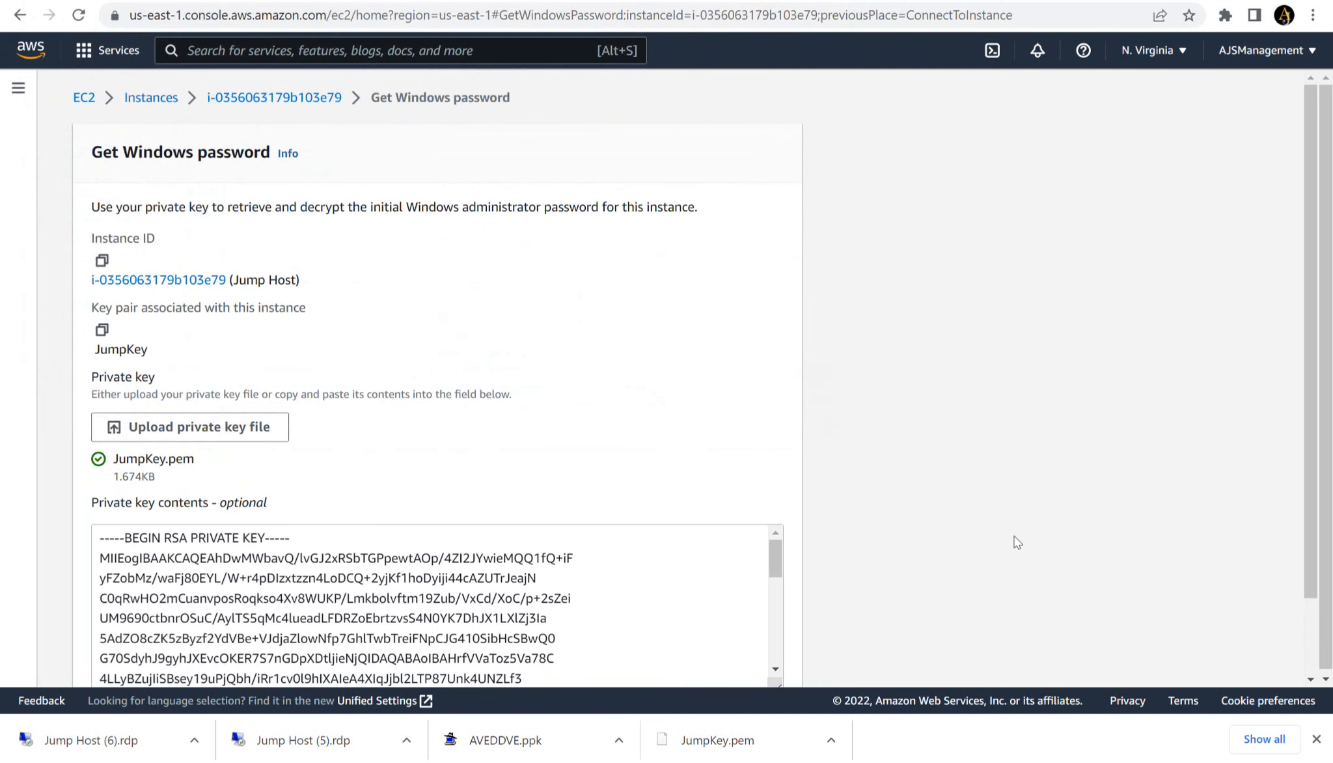
pyautogui.scroll(-2, 1307, 519)
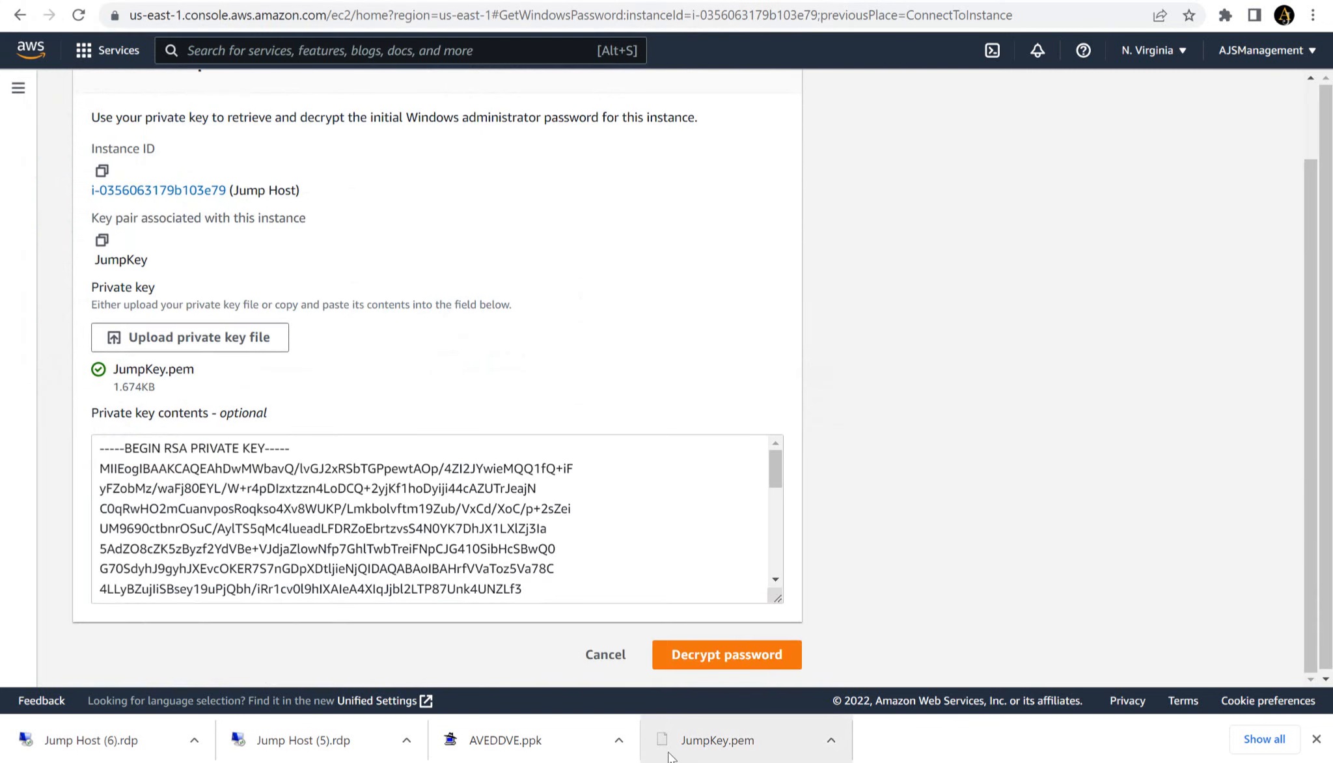
pyautogui.click(701, 656)
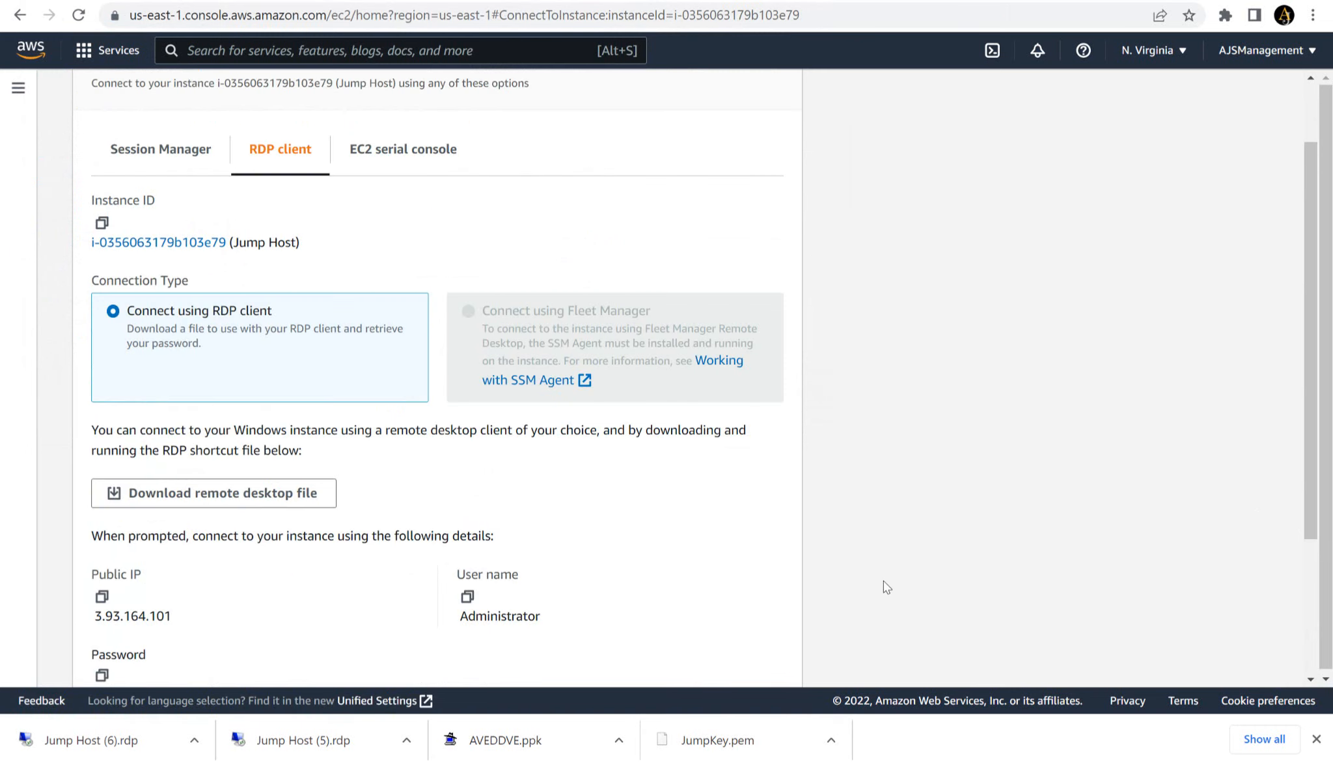
# - Copy the decrypted administrator password and download the Jump Host's remote desktop file
pyautogui.click(1321, 543)
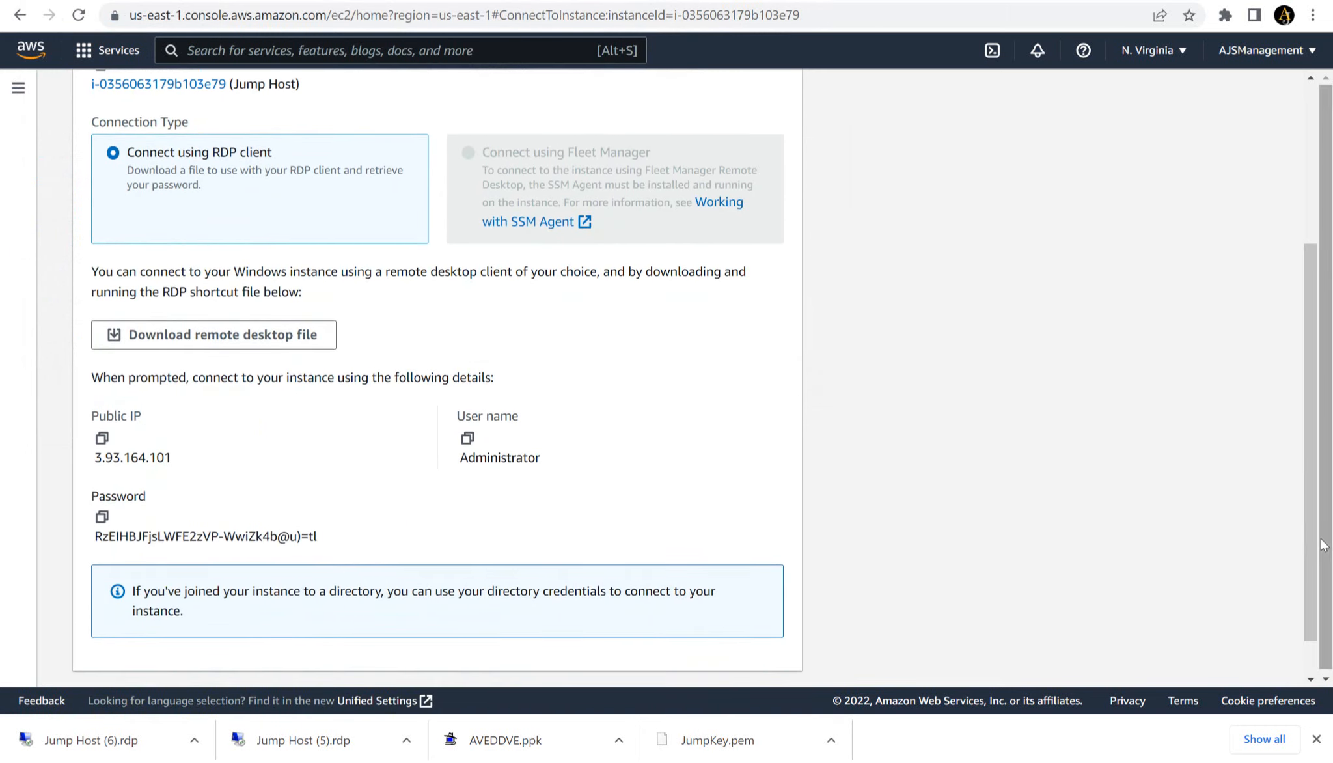
pyautogui.click(103, 518)
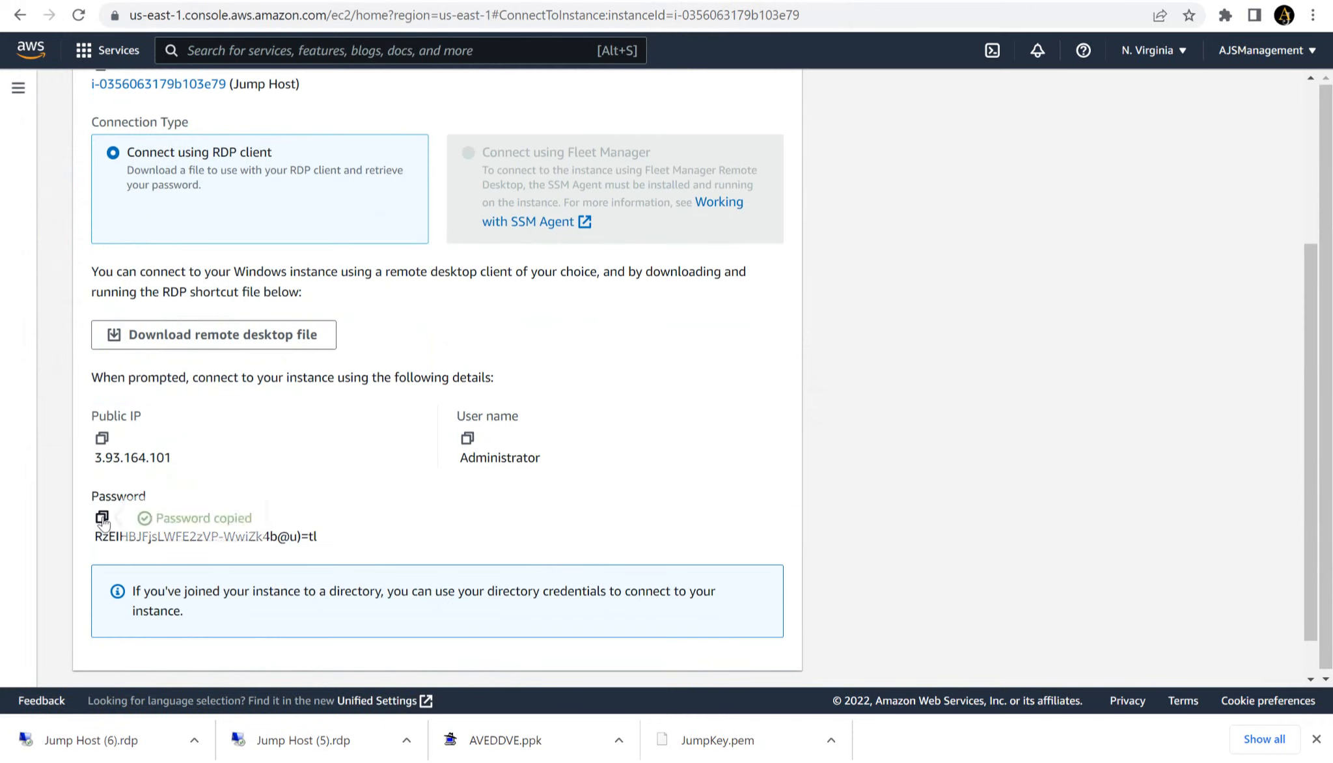
pyautogui.click(279, 345)
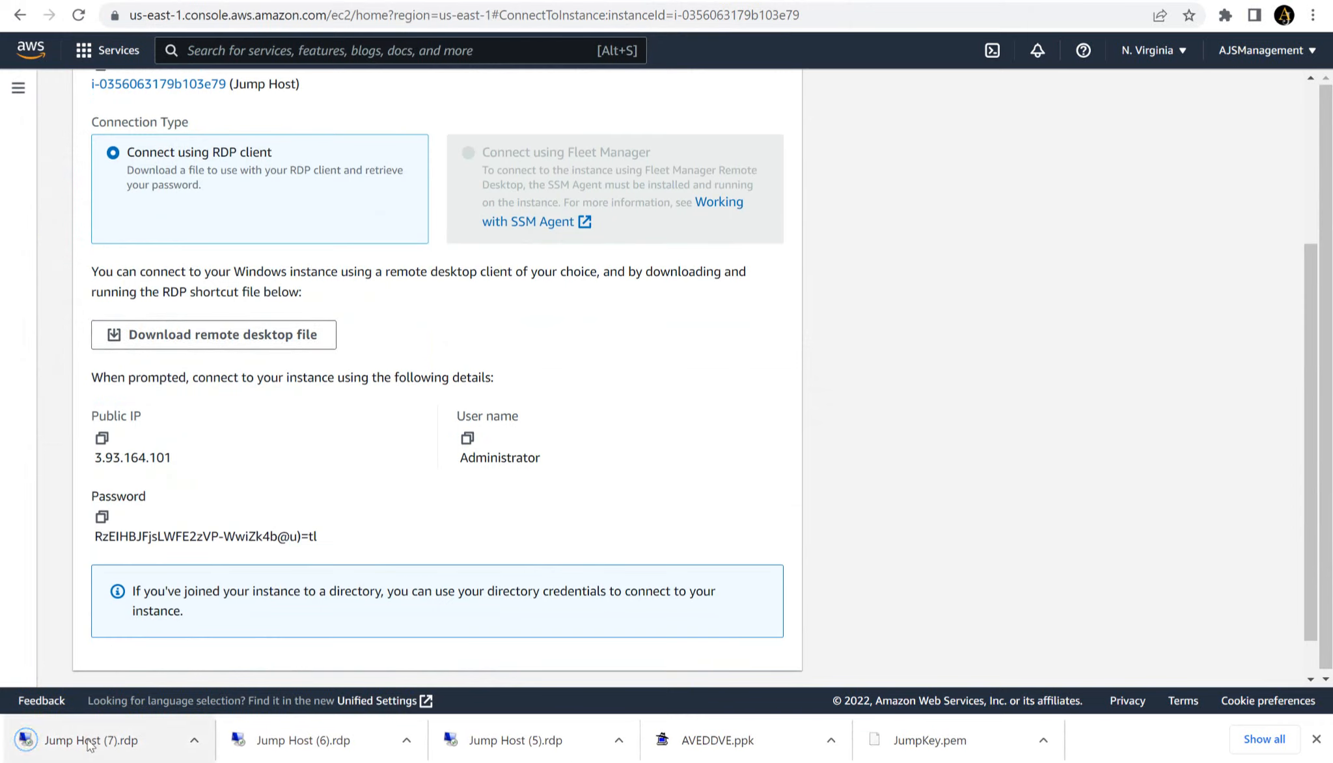
# - Connect to the Jump Host with the downloaded Jump Host (7).rdp file, entering the administrator password and accepting the untrusted certificate
pyautogui.click(90, 742)
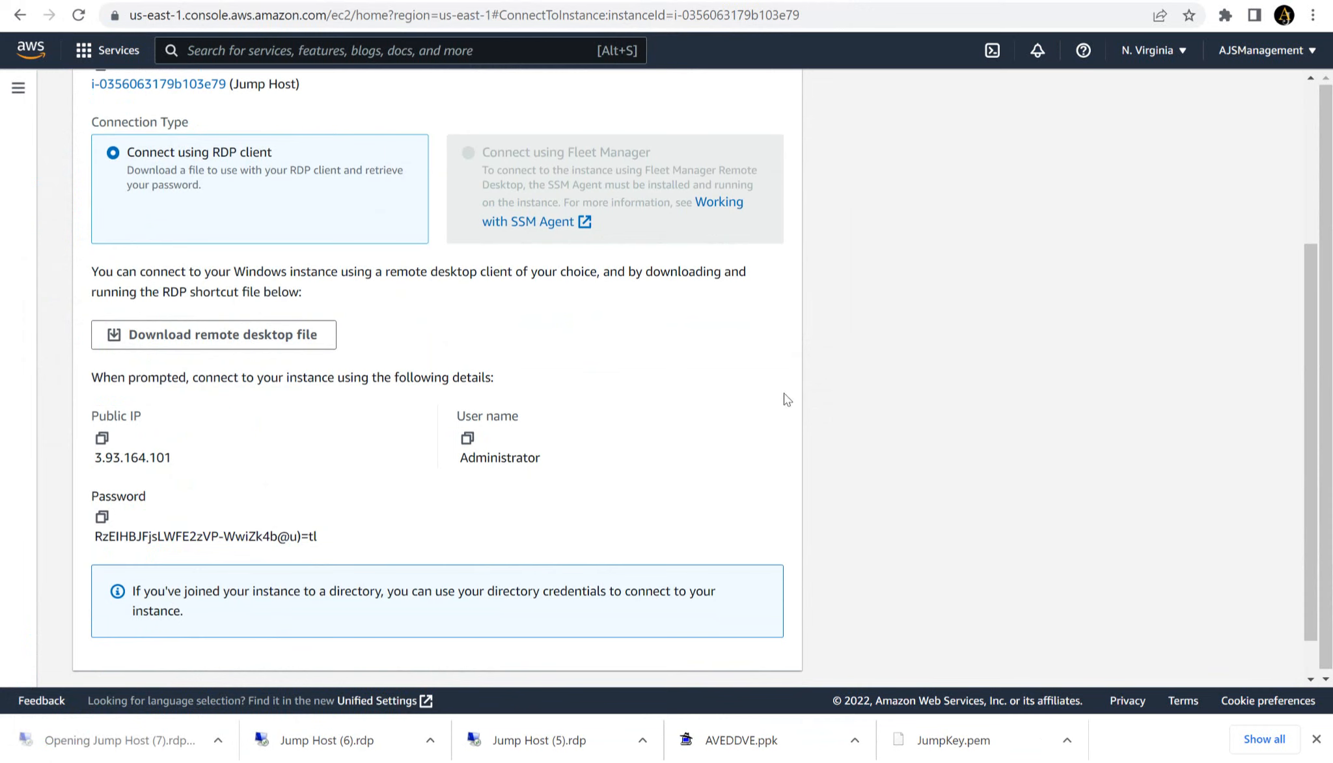
pyautogui.click(801, 484)
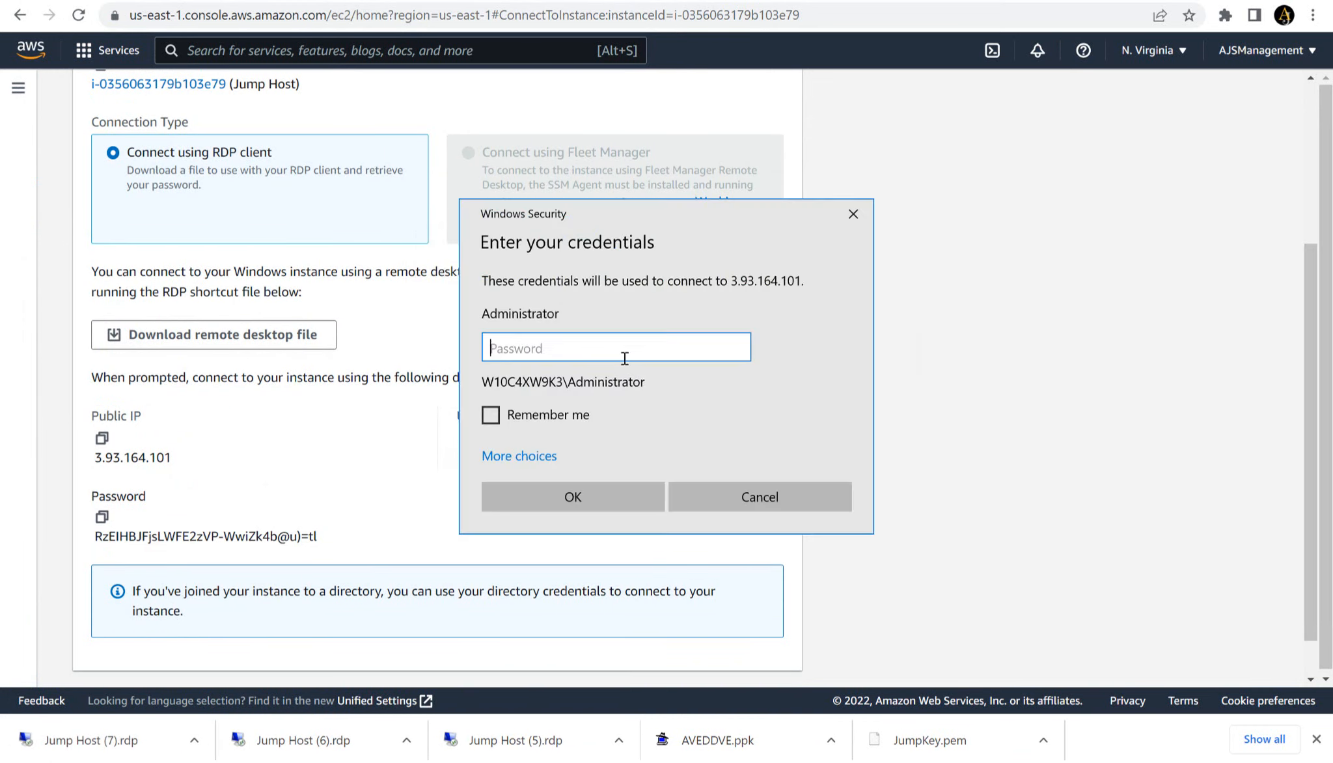
pyautogui.hotkey('ctrl', 'v')
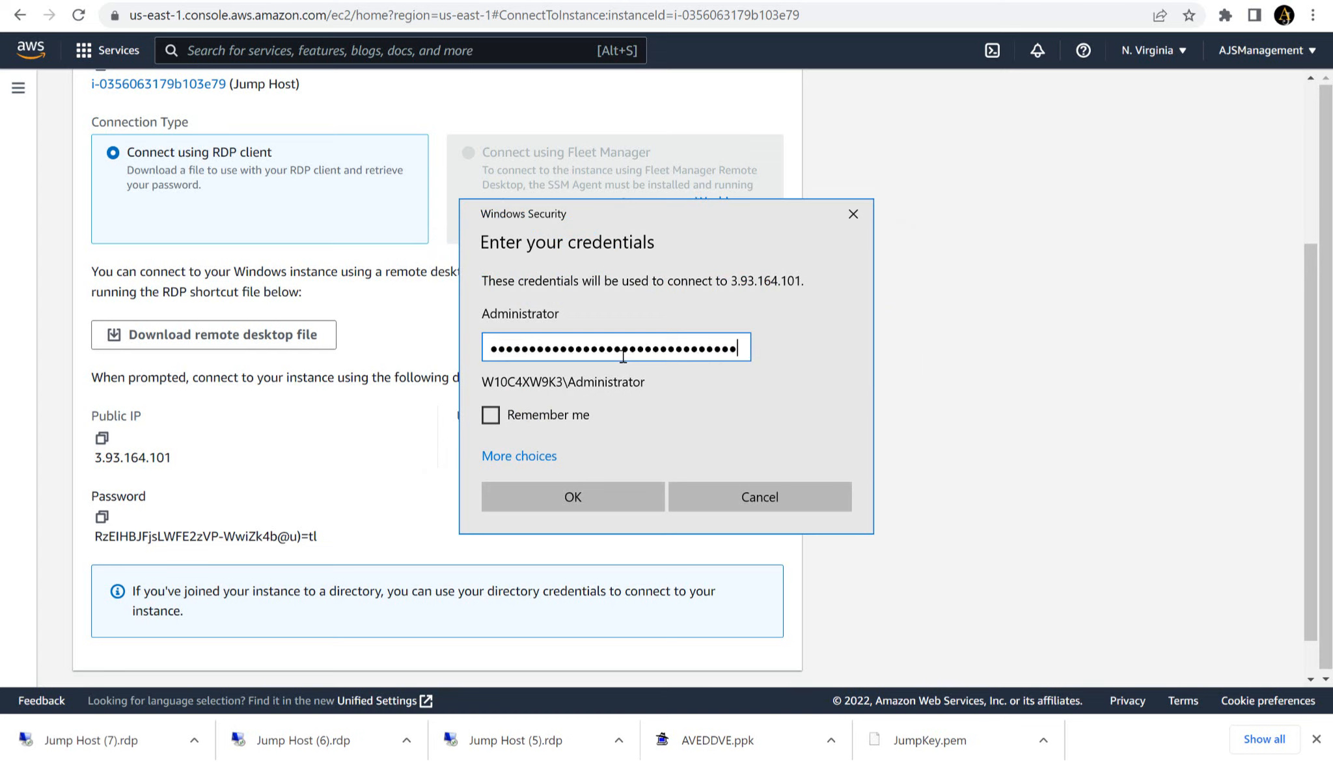
pyautogui.click(563, 504)
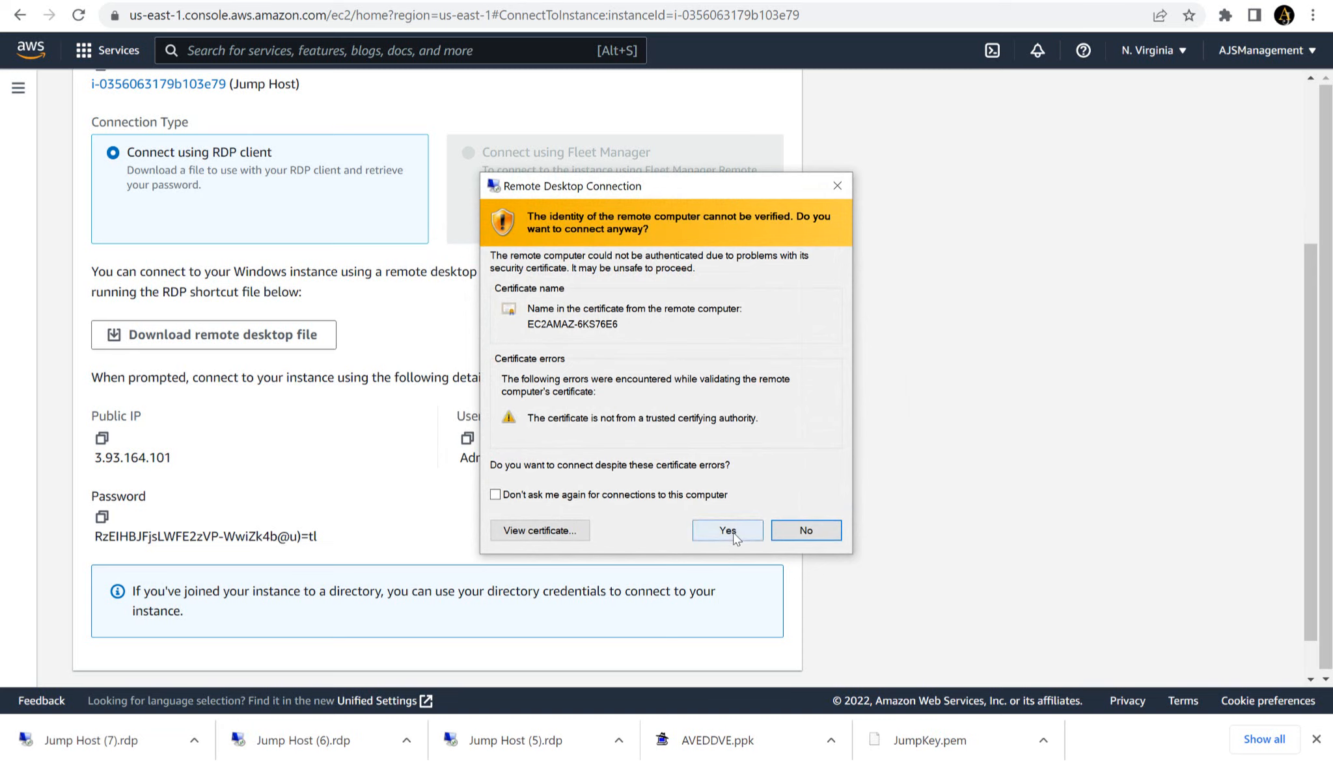
pyautogui.click(733, 532)
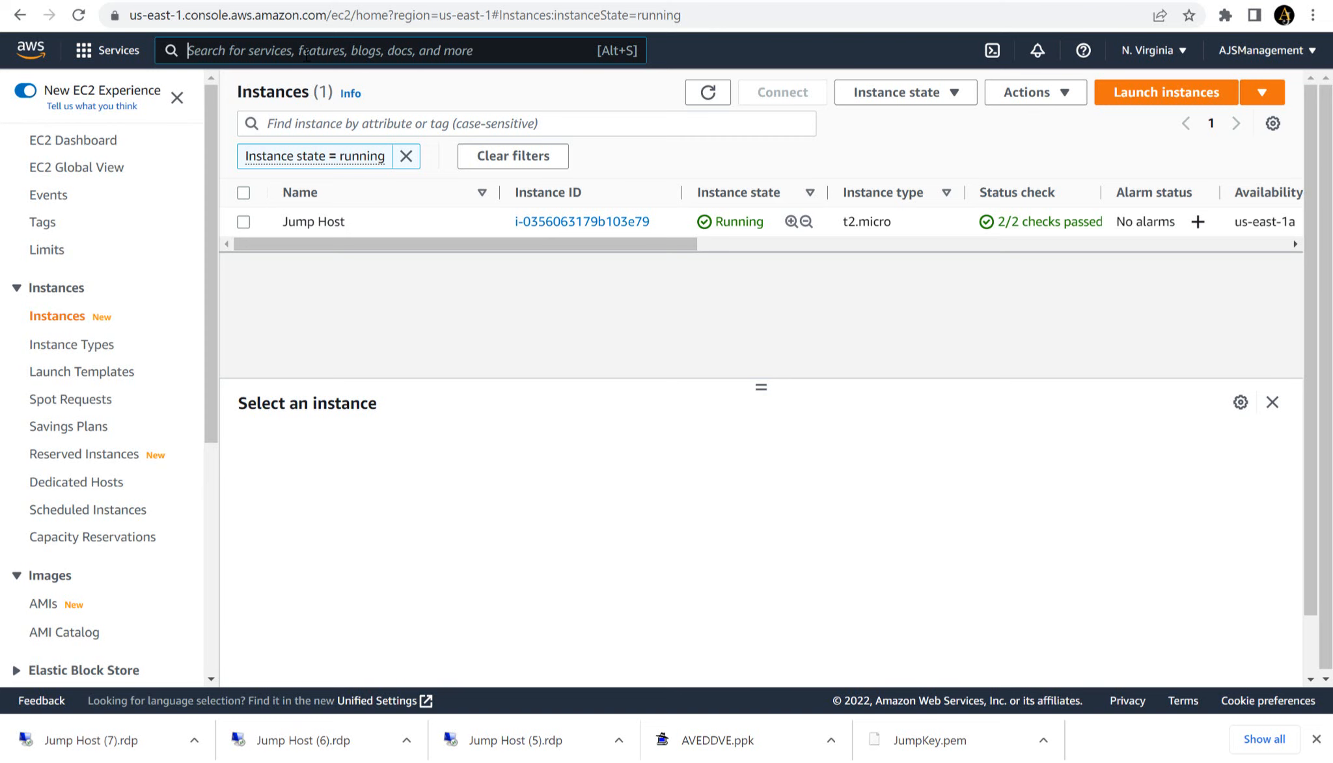
# - Search the AWS services for "market" and open the AWS Marketplace subscriptions page
pyautogui.write('market')
pyautogui.click(500, 205)
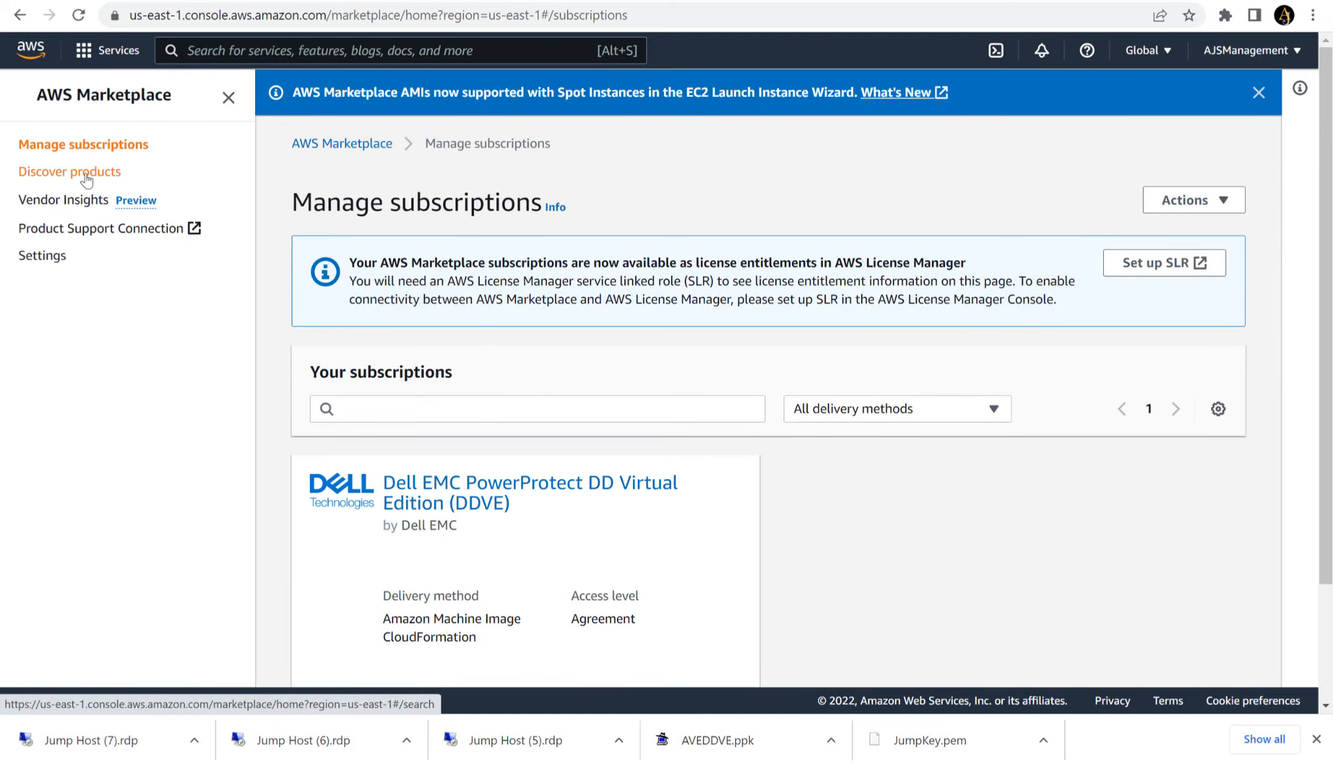
# - Search the Marketplace's discoverable products for avamar and open Dell EMC Avamar and Data Domain Virtual Edition
pyautogui.click(88, 174)
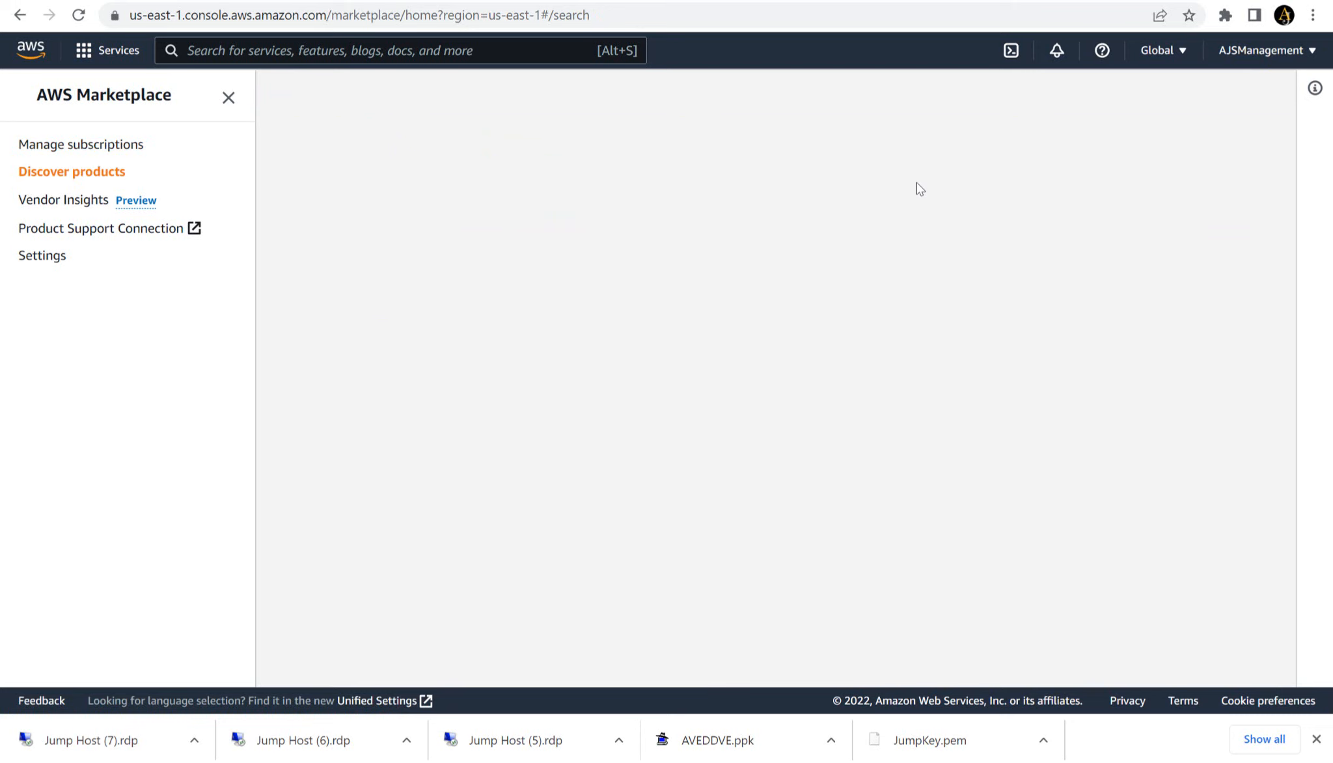
pyautogui.click(709, 198)
pyautogui.write('avamar')
pyautogui.press('Return')
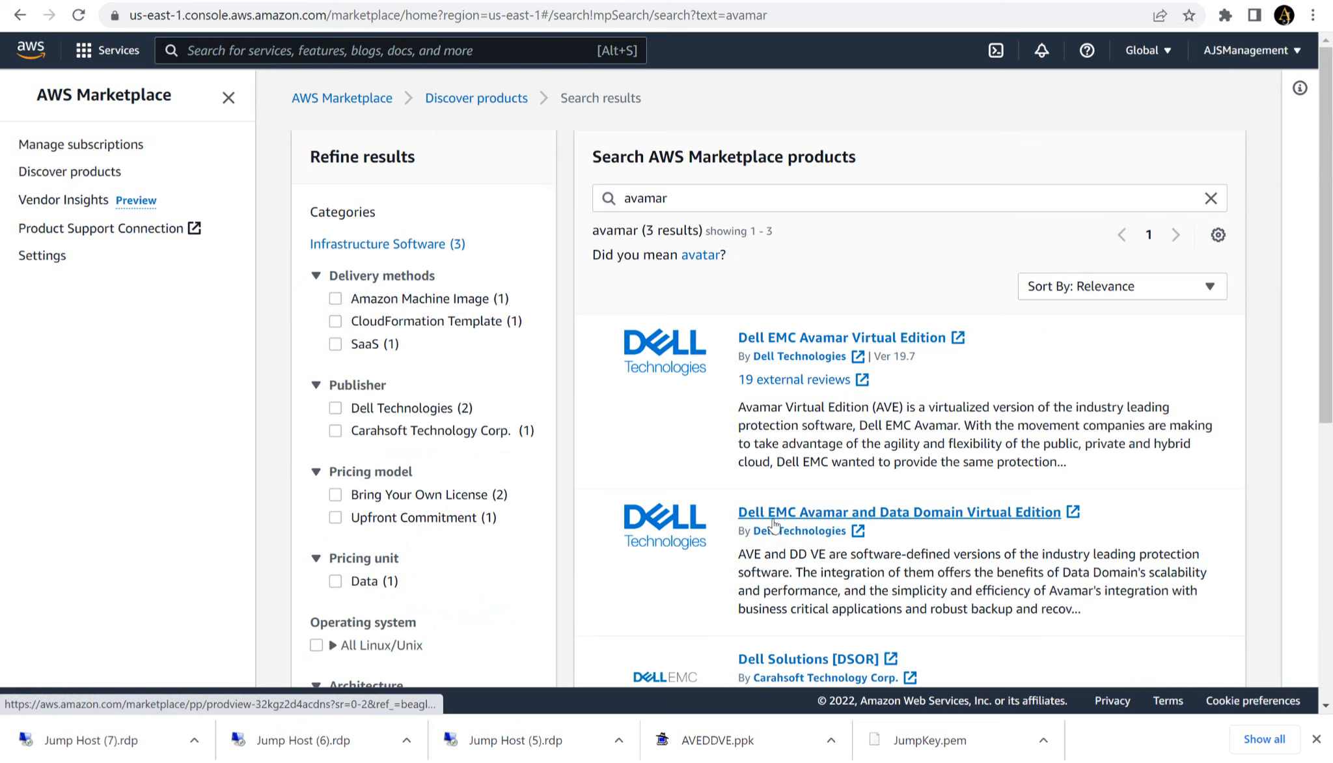
pyautogui.click(870, 518)
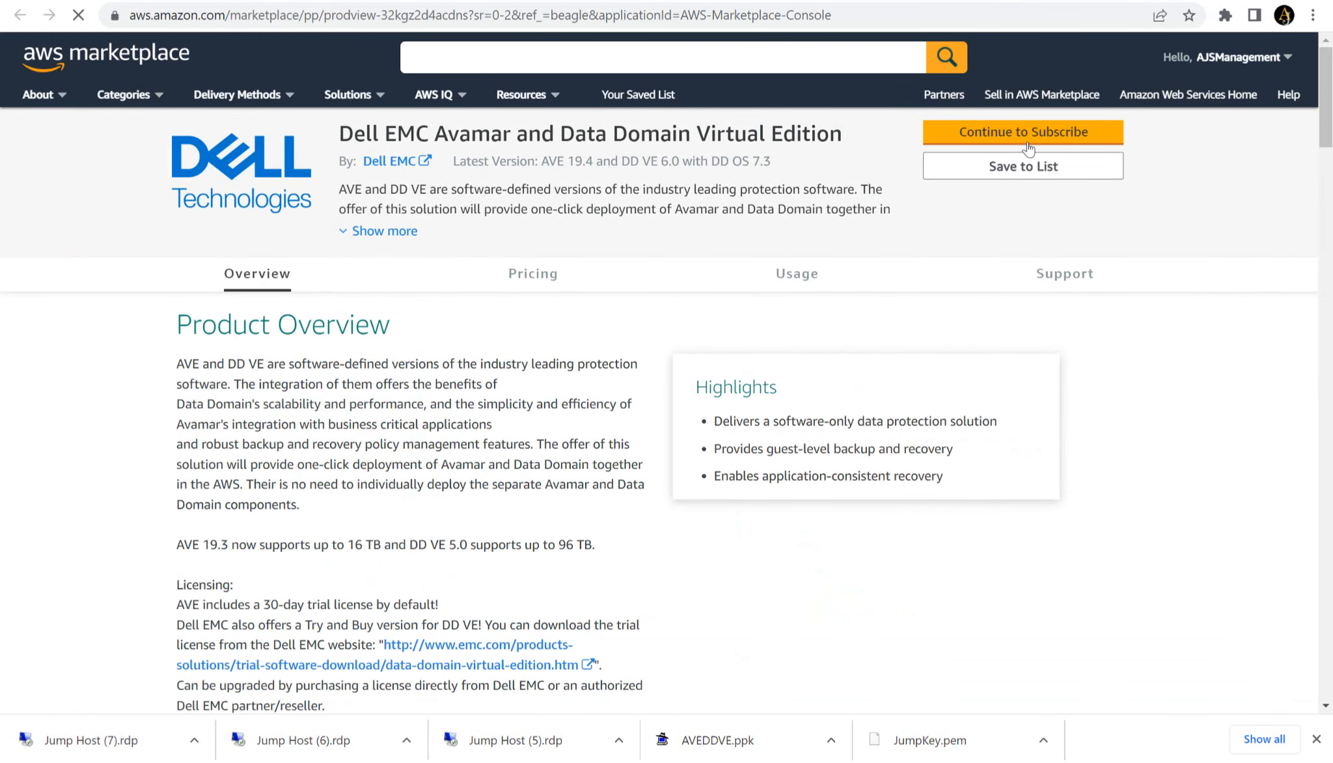
# - Subscribe to Dell EMC Avamar and Data Domain Virtual Edition by accepting the terms, and expand the subscription's pricing details
pyautogui.click(1027, 144)
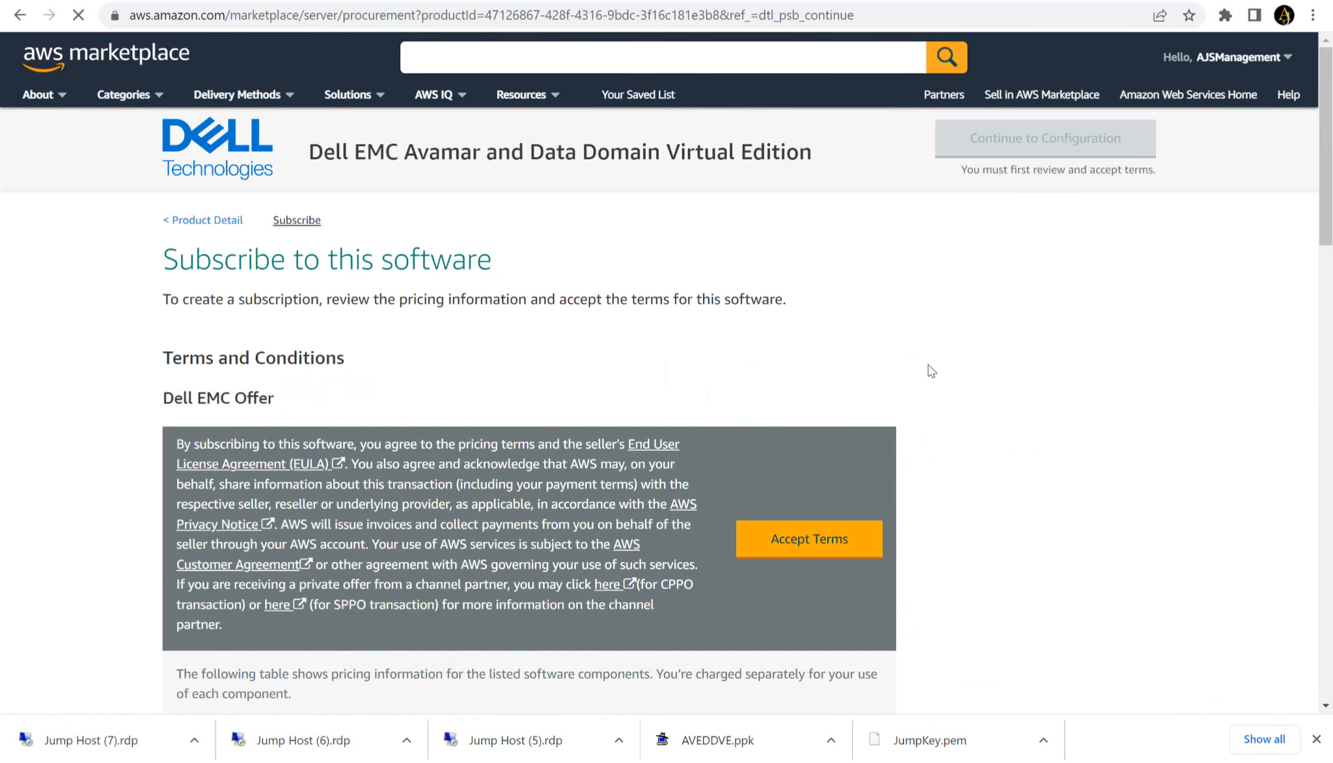
pyautogui.click(797, 544)
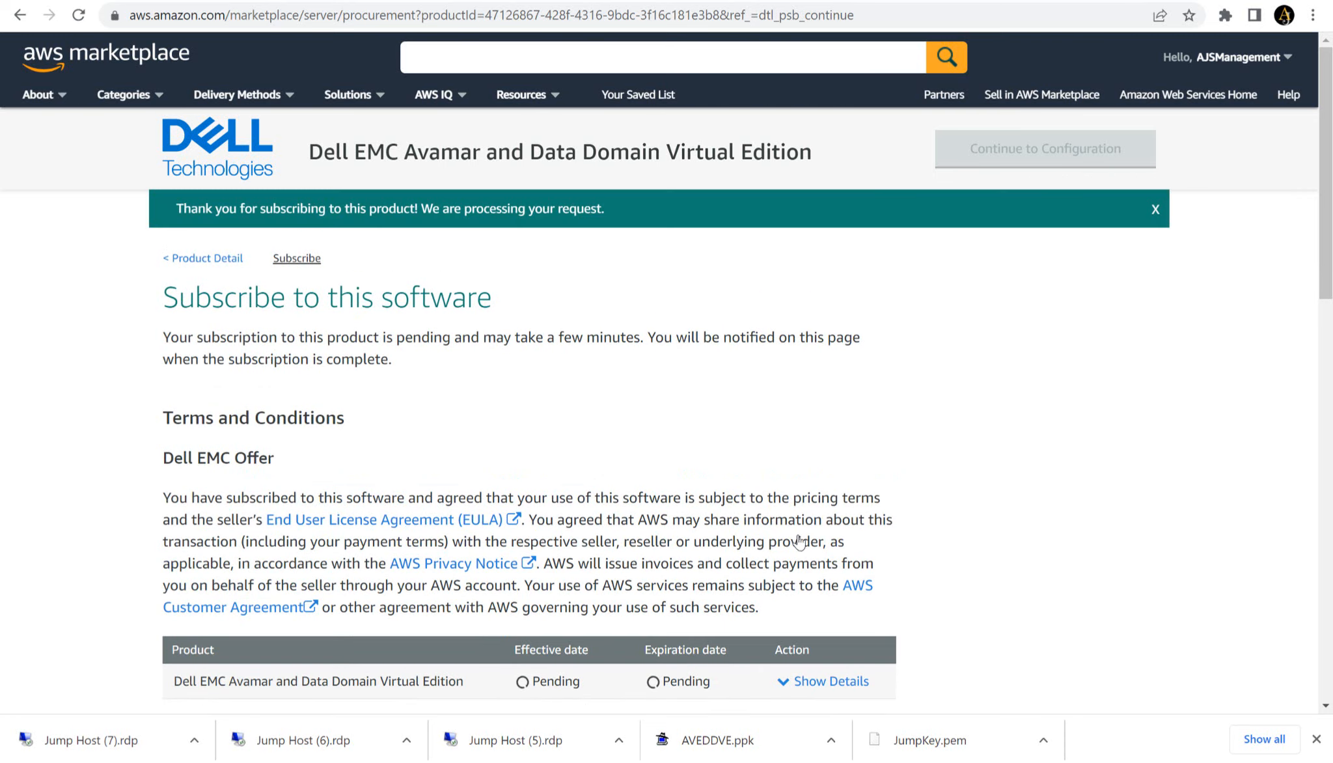
pyautogui.scroll(-4, 785, 569)
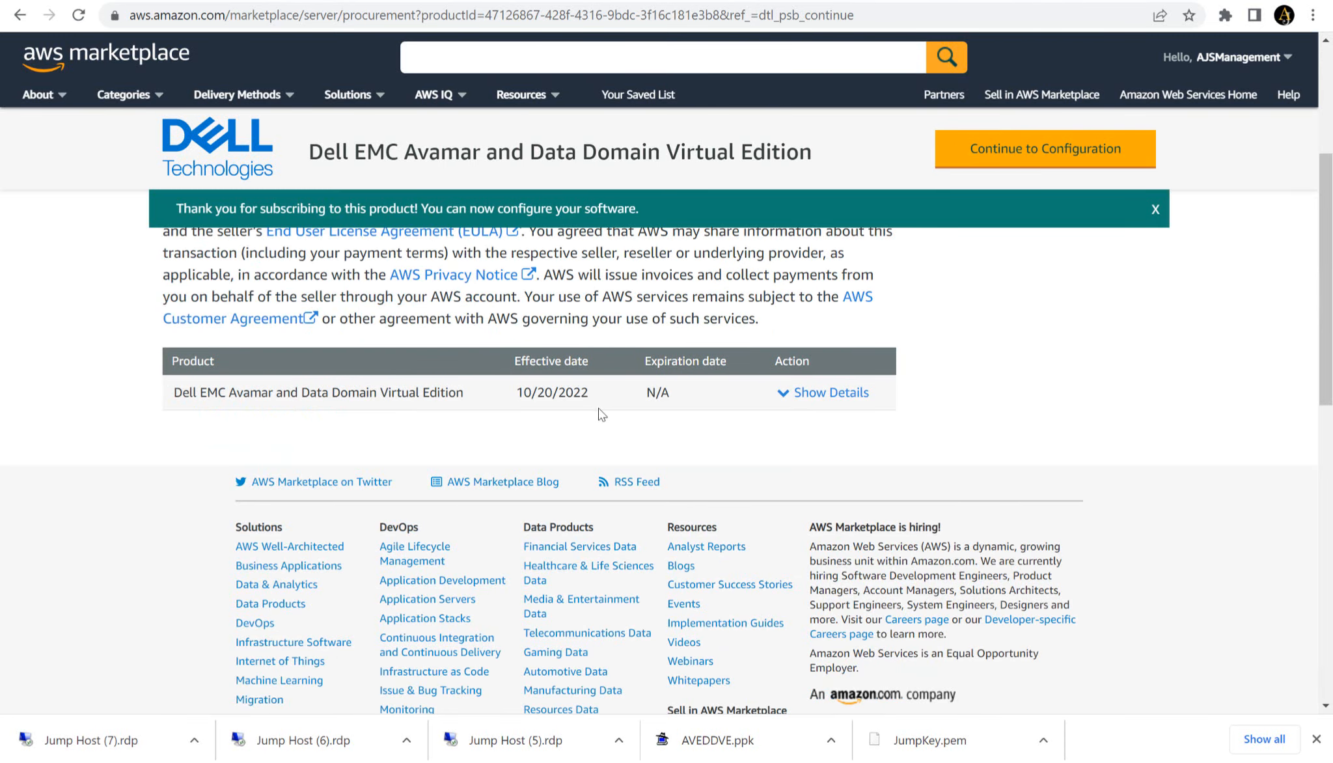
pyautogui.click(807, 394)
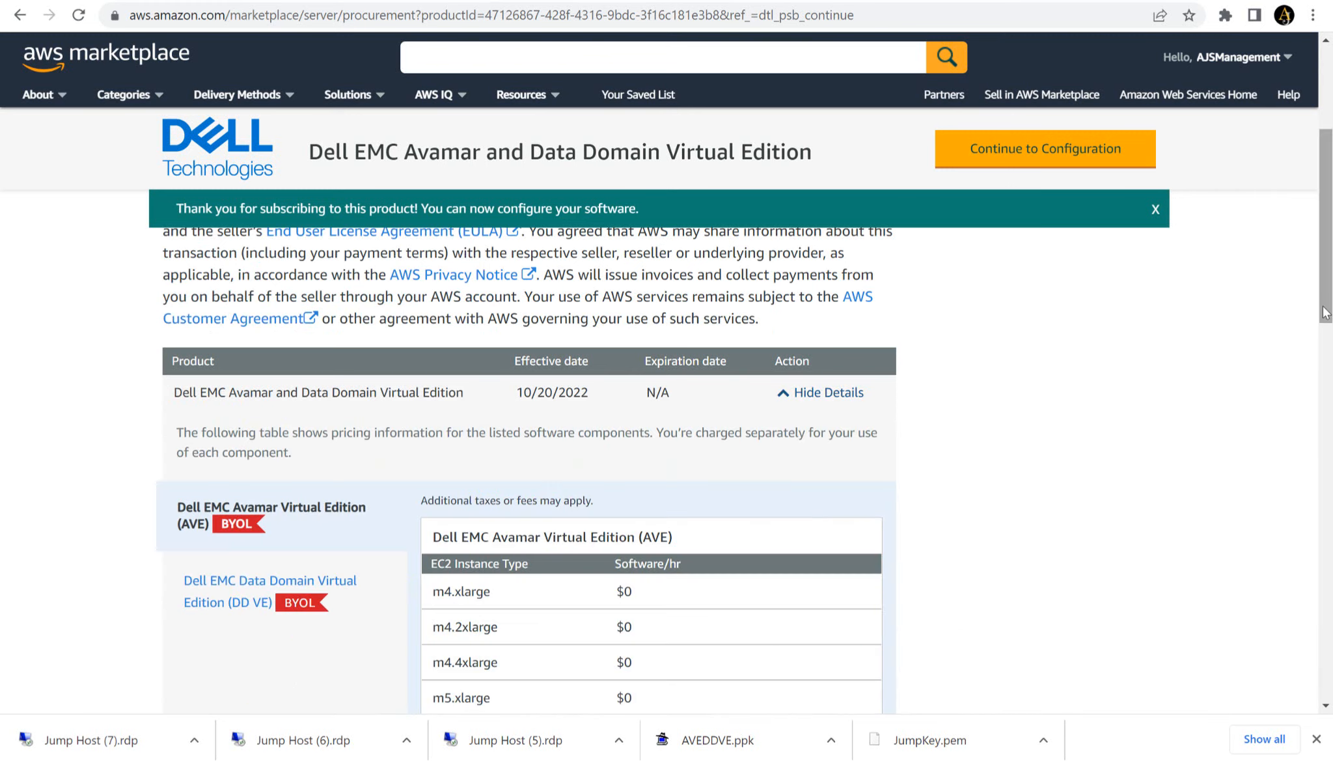
pyautogui.moveTo(1327, 311)
pyautogui.mouseDown()
pyautogui.moveTo(1327, 436)
pyautogui.moveTo(1311, 327)
pyautogui.mouseUp()
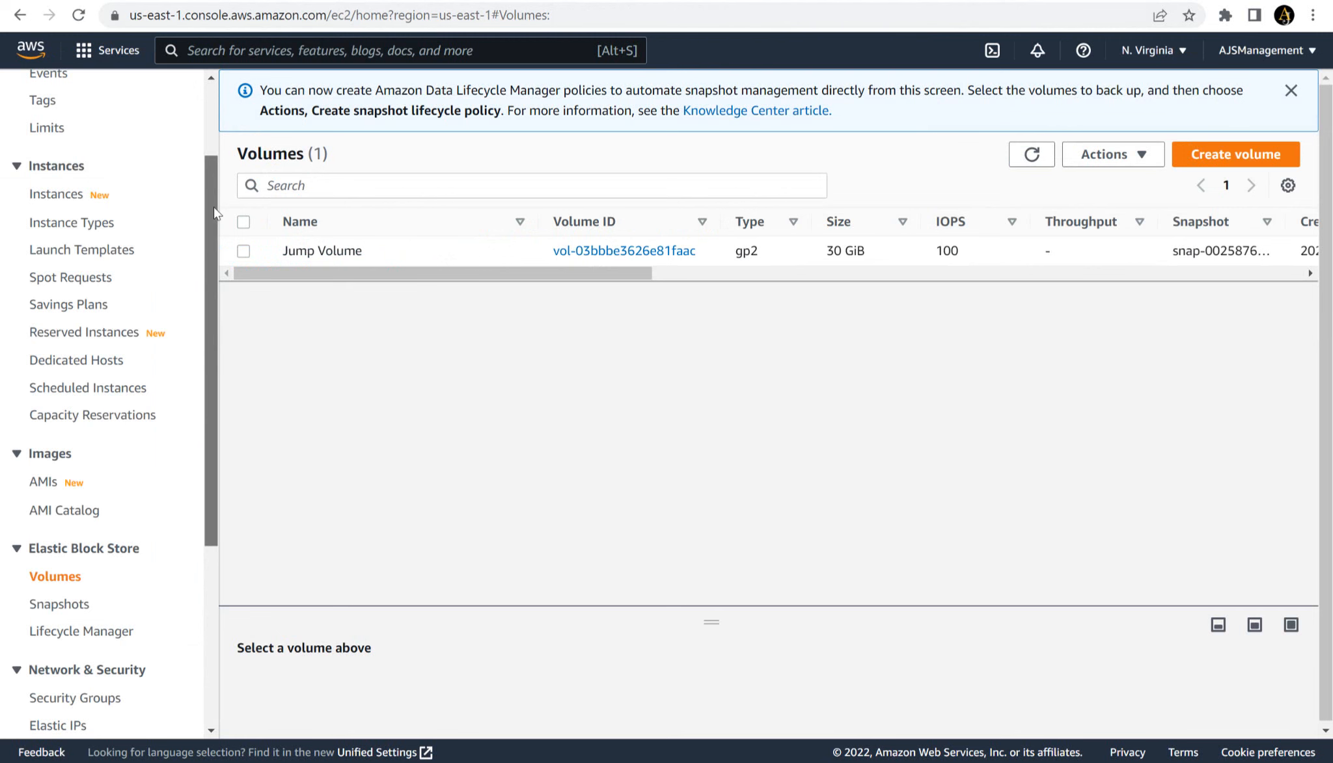
# - Examine the account's running EC2 instances and its existing EBS volumes before the deployment
pyautogui.scroll(2, 214, 207)
pyautogui.click(98, 141)
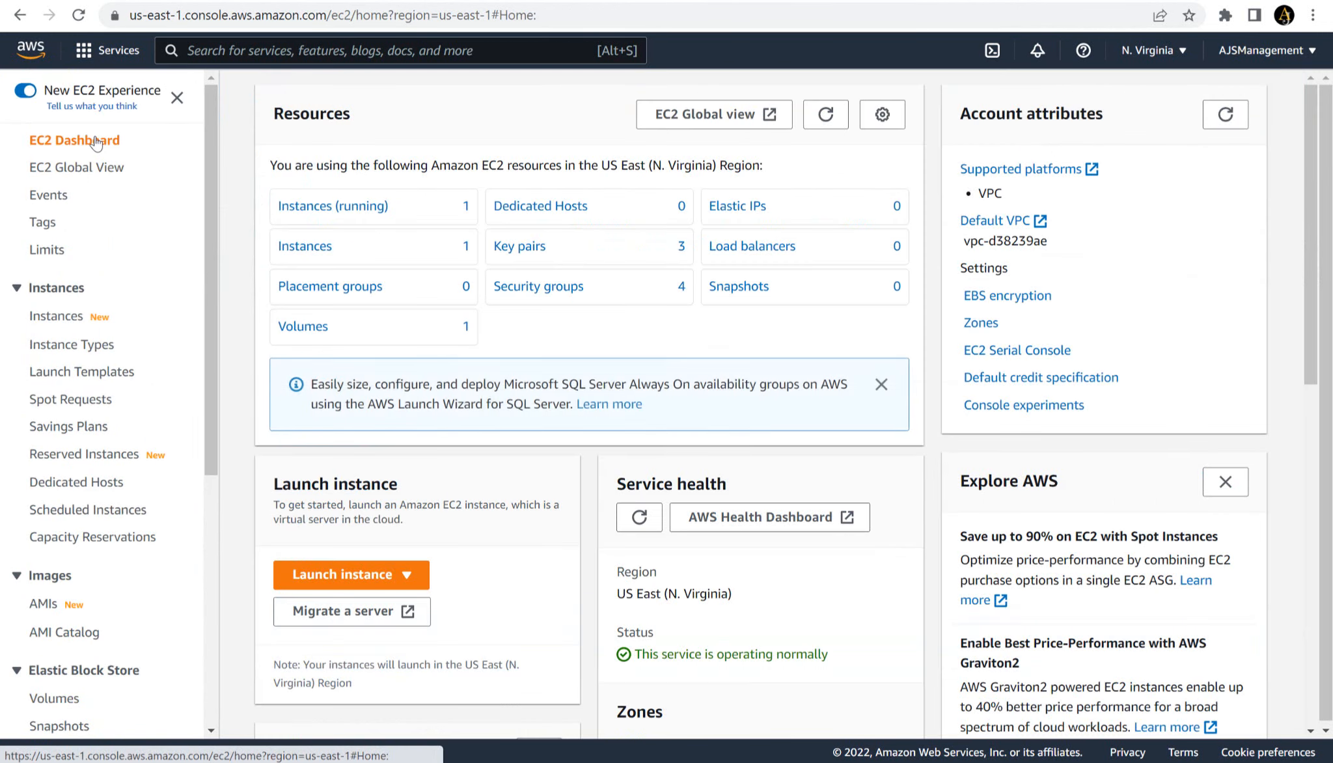
pyautogui.click(342, 207)
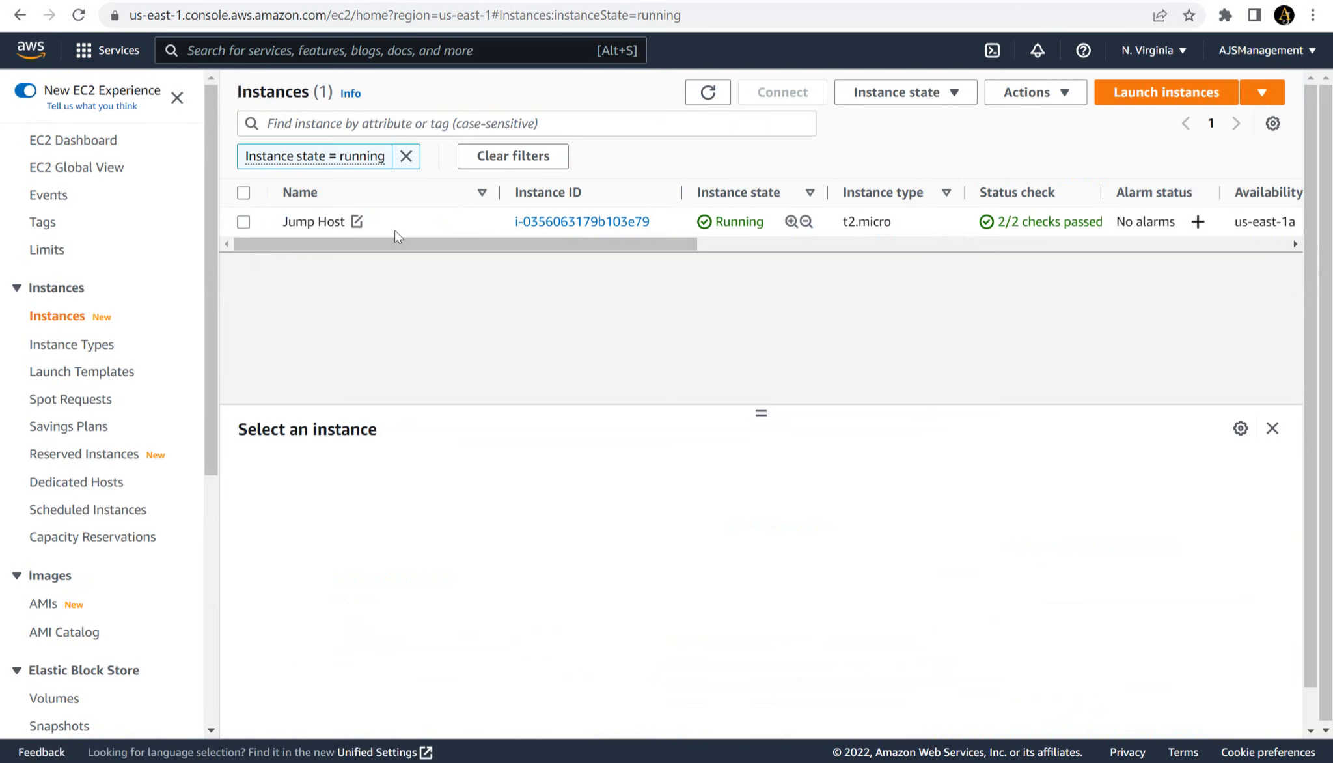
pyautogui.click(54, 699)
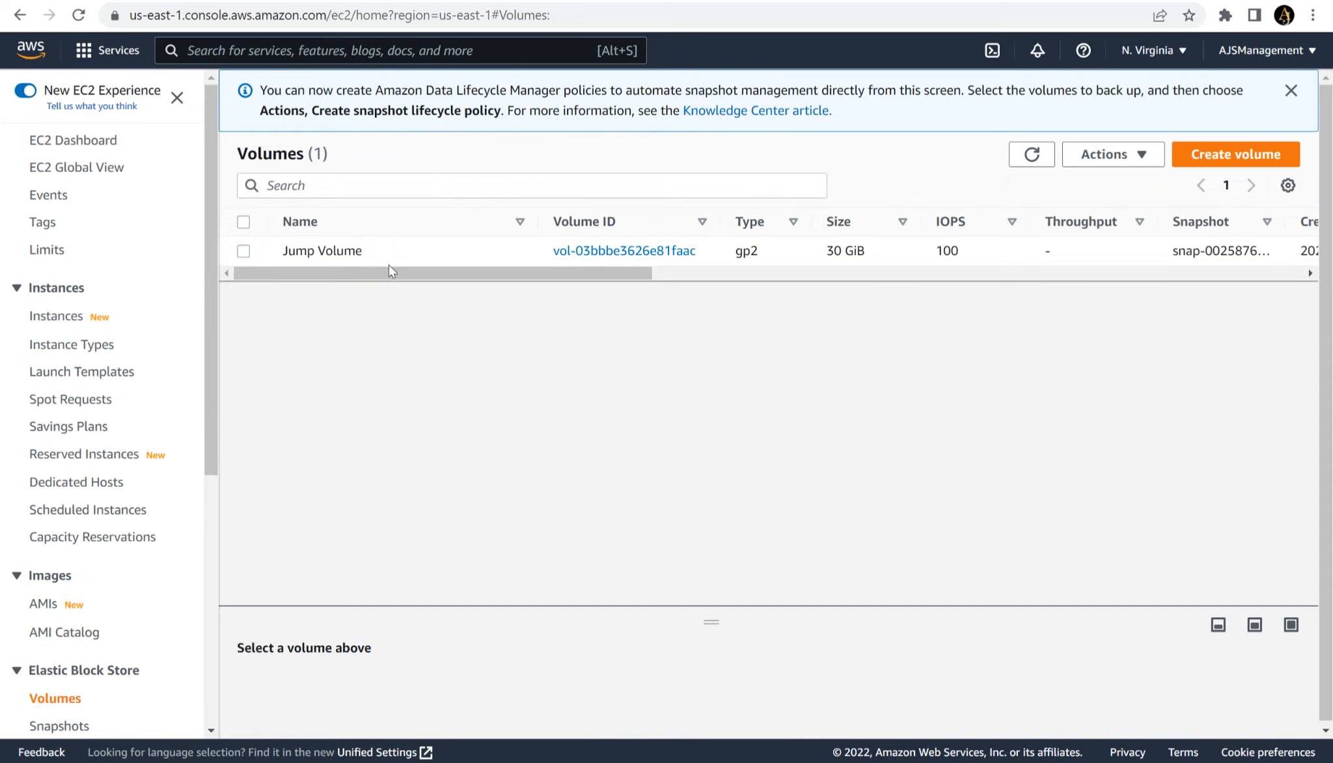
pyautogui.click(73, 143)
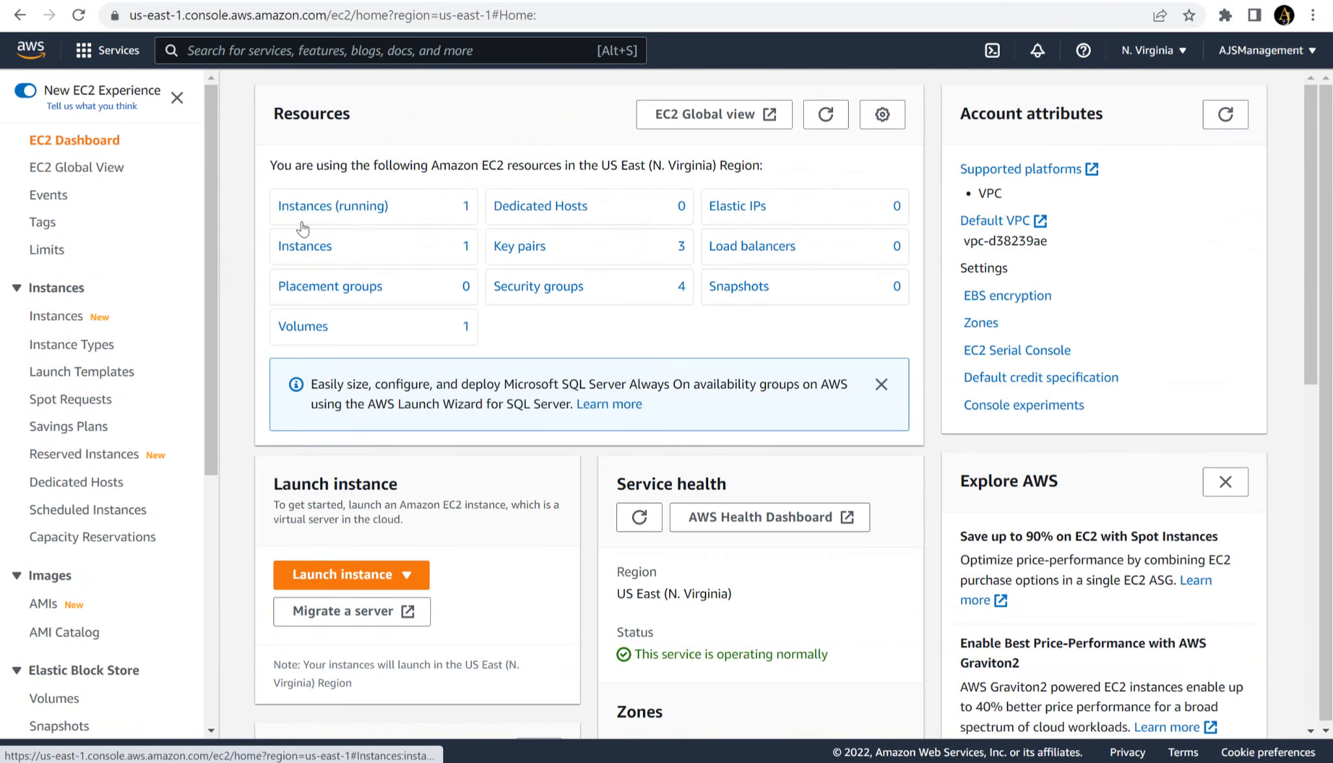
pyautogui.click(303, 219)
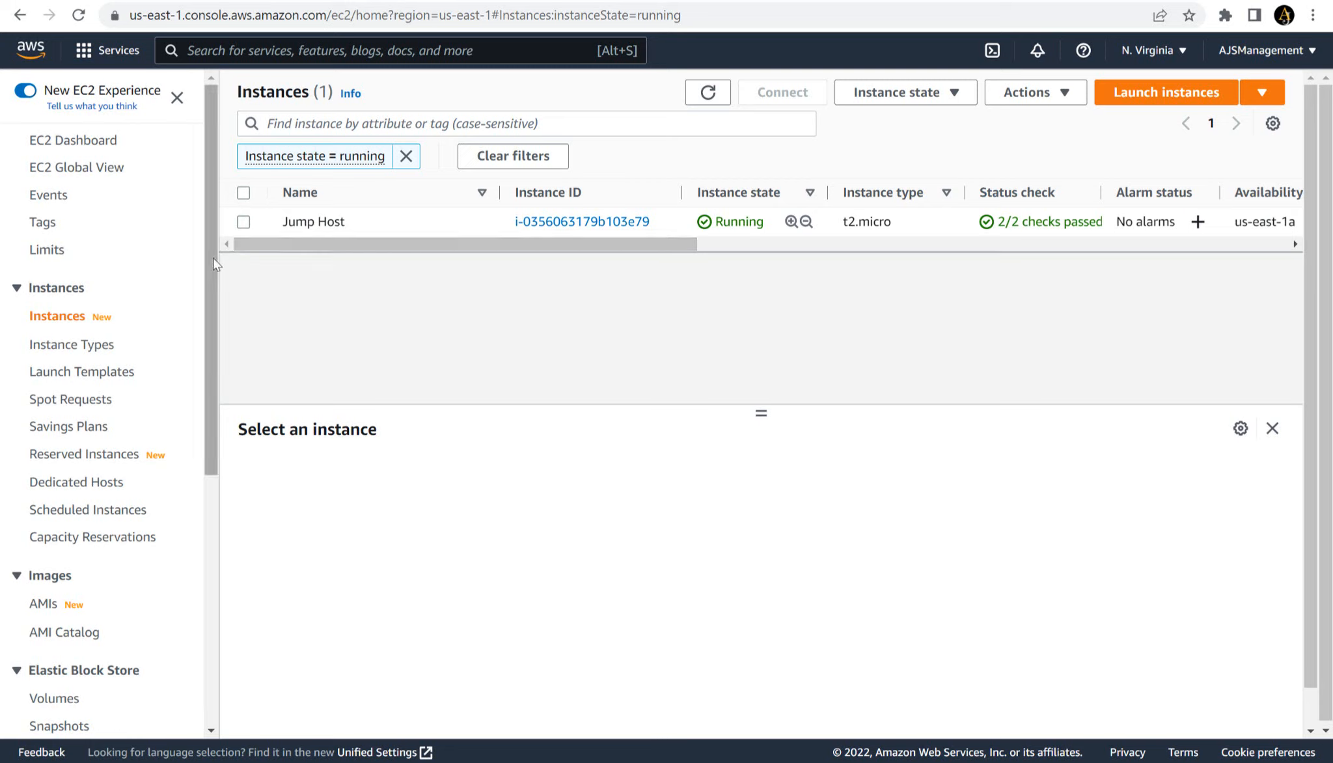
pyautogui.moveTo(214, 259); pyautogui.dragTo(184, 380)
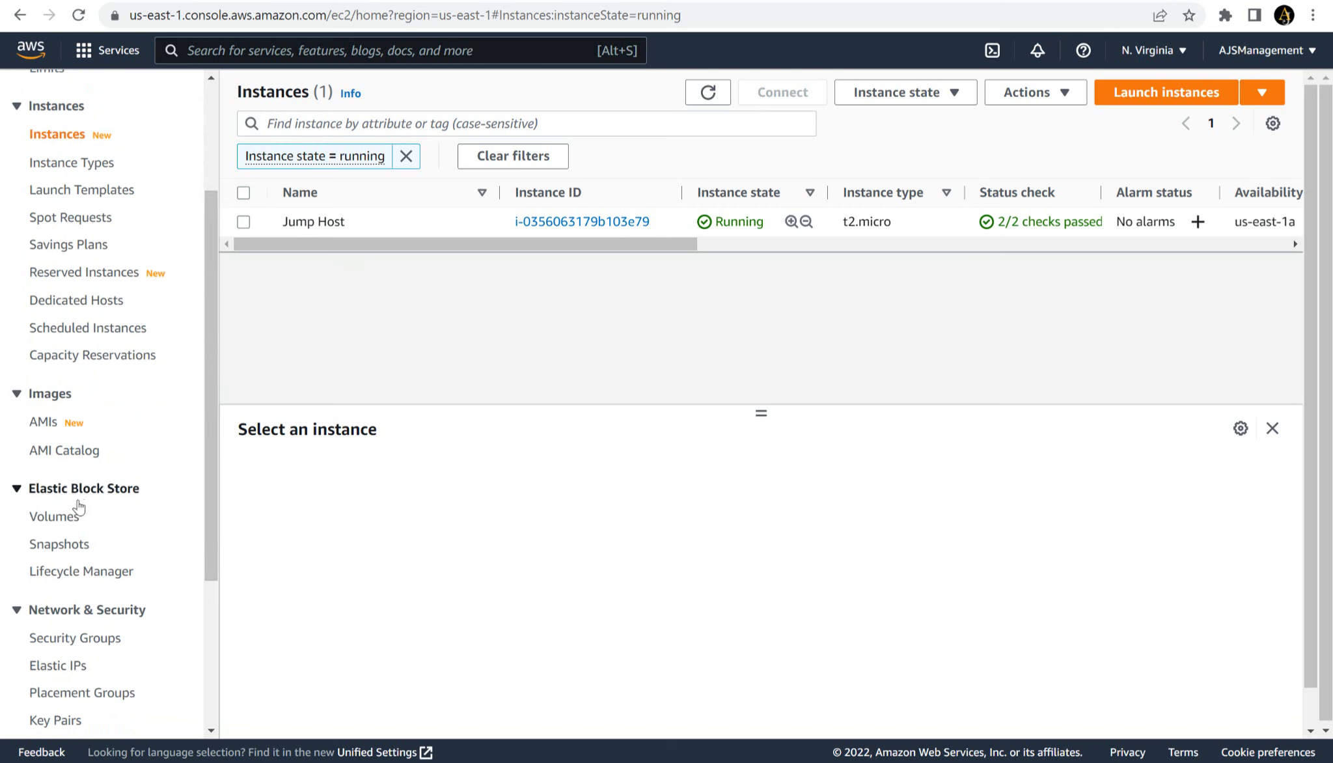
pyautogui.click(69, 519)
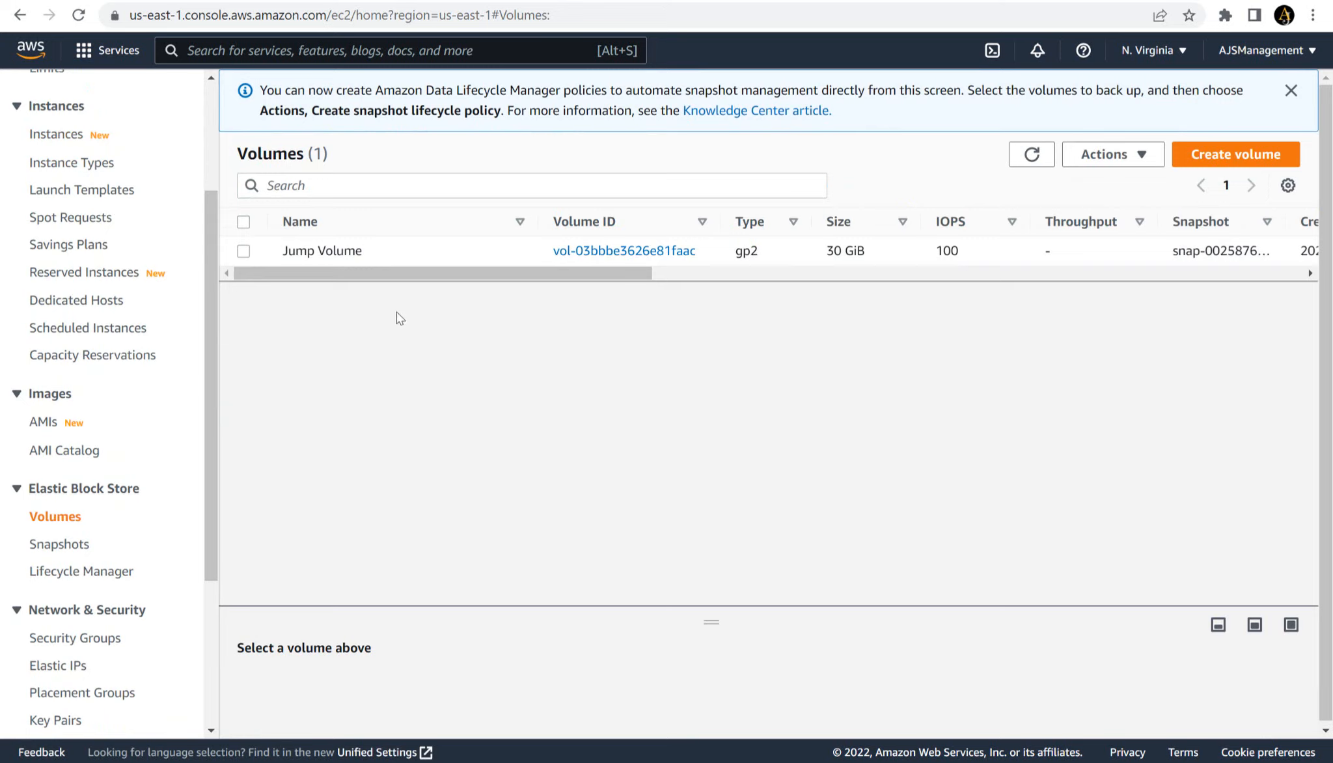
pyautogui.moveTo(212, 241); pyautogui.dragTo(209, 147)
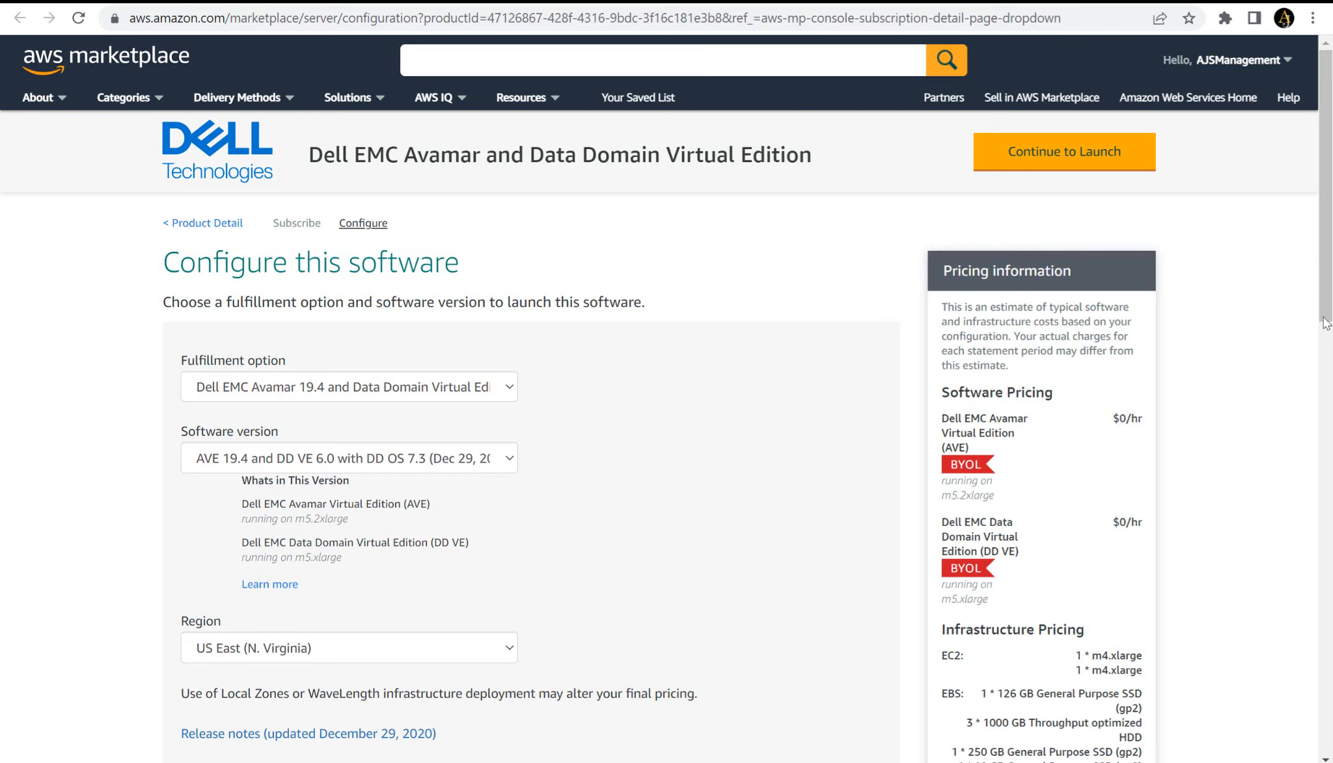
# - Launch the configured product with the Launch CloudFormation action and accept the prefilled Amazon S3 template for the stack
pyautogui.click(1080, 162)
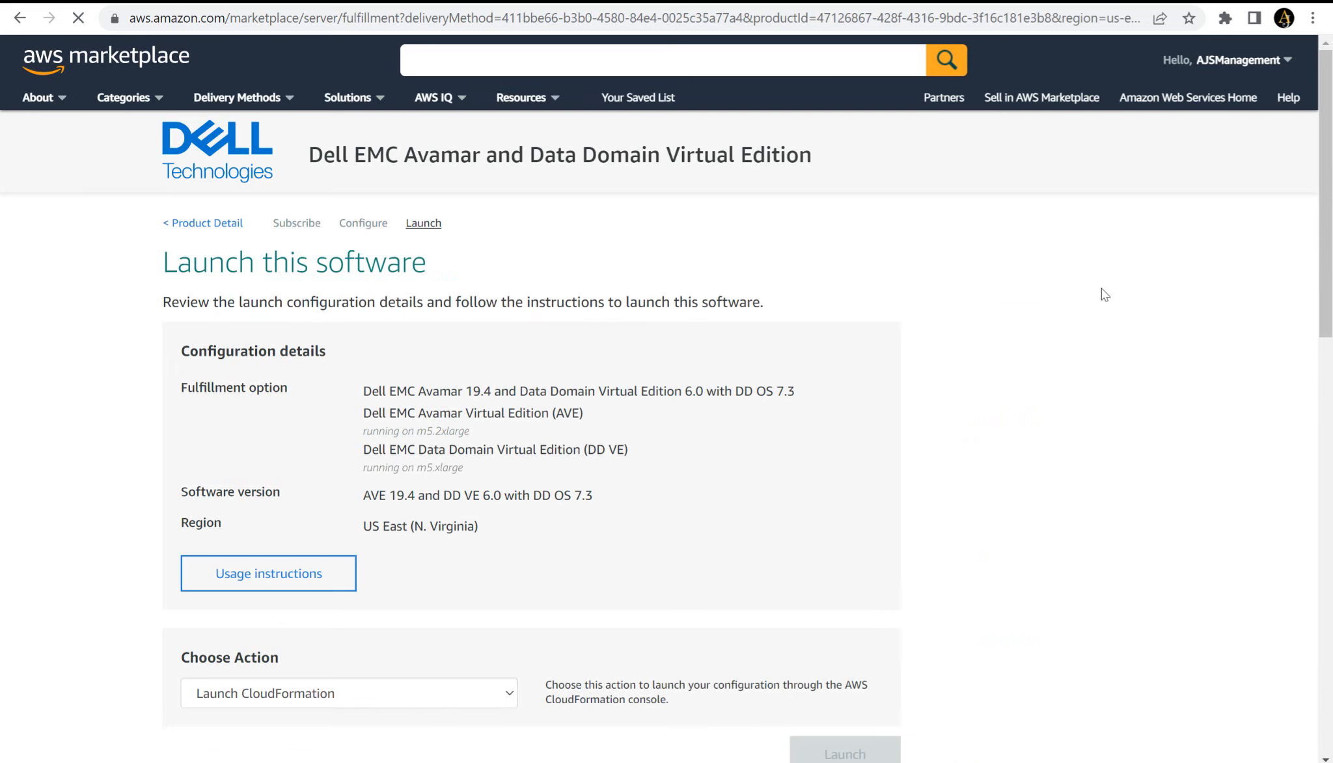
pyautogui.click(346, 690)
pyautogui.click(314, 739)
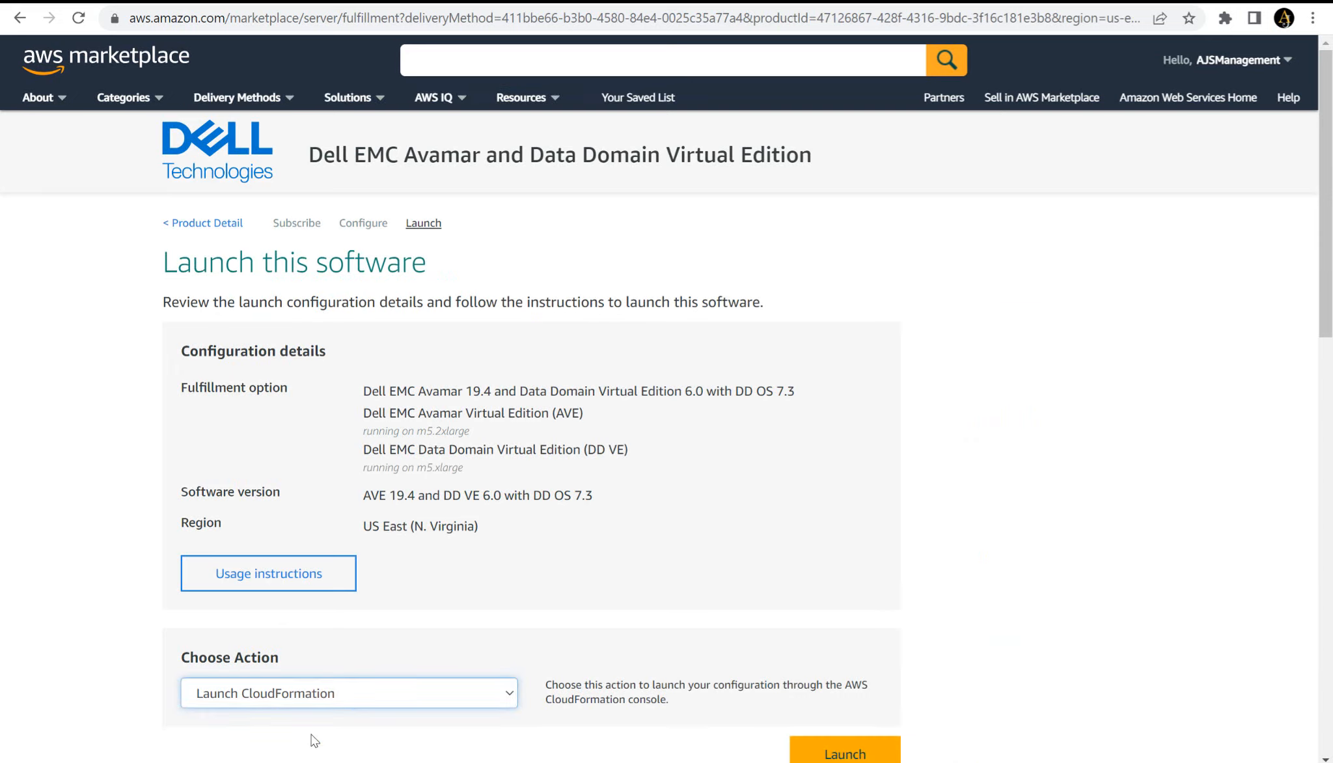
pyautogui.click(838, 756)
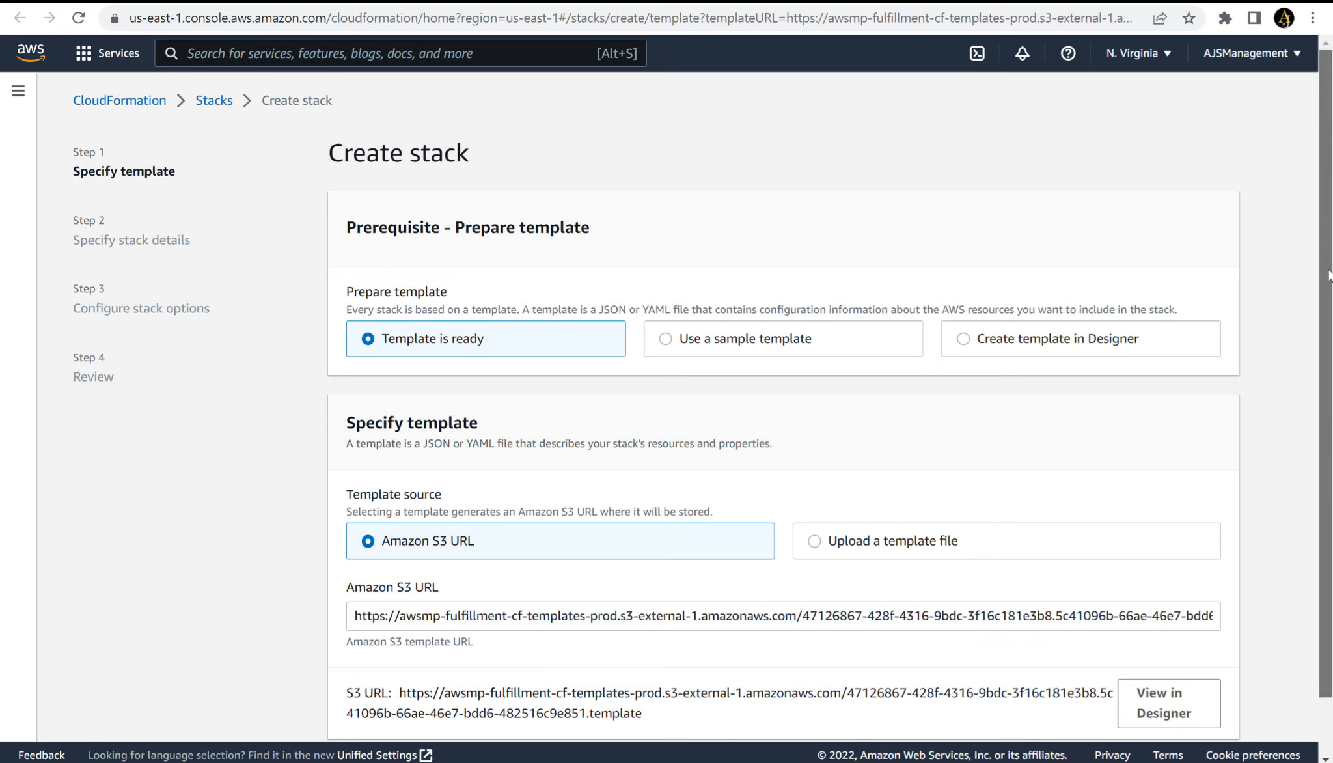
pyautogui.scroll(-1, 1327, 195)
pyautogui.click(1204, 708)
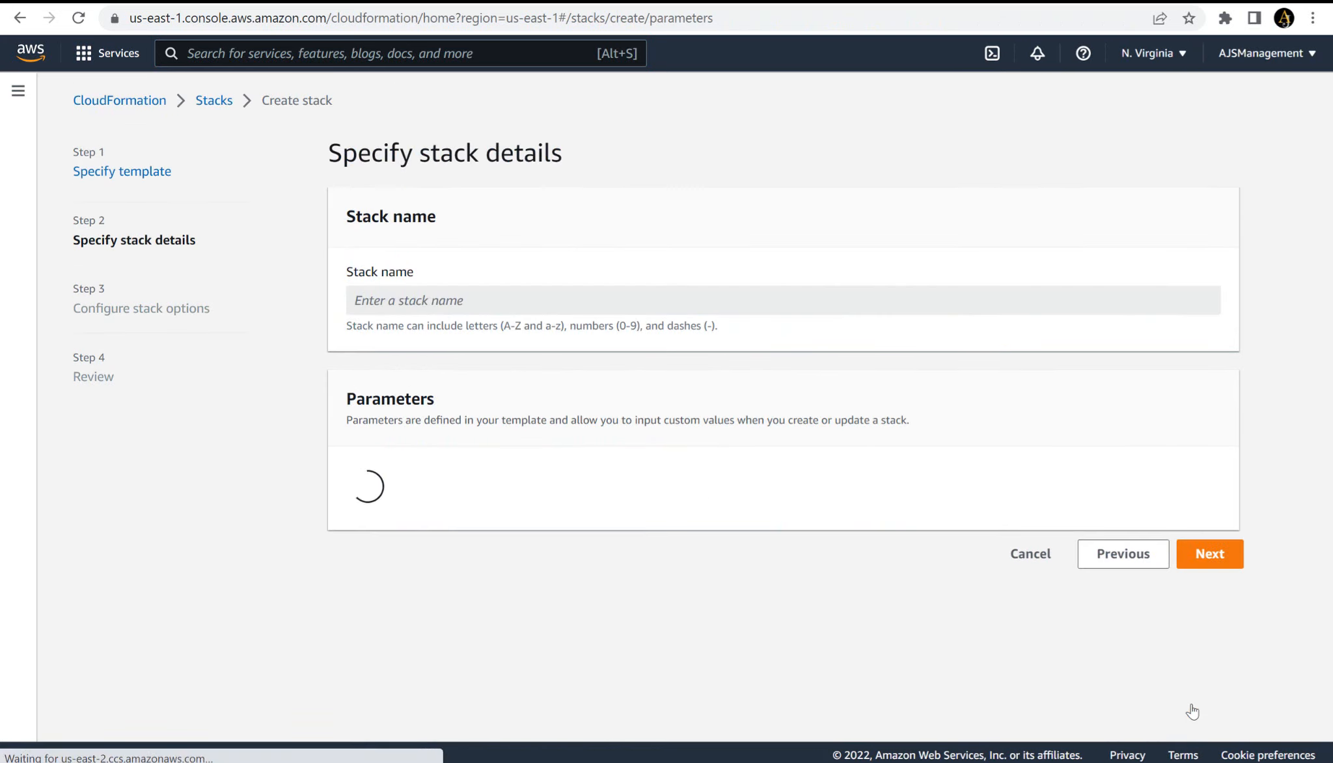
# - Name the stack STACK and choose the MYVPC (10.0.0.0/26) network for it
pyautogui.click(575, 301)
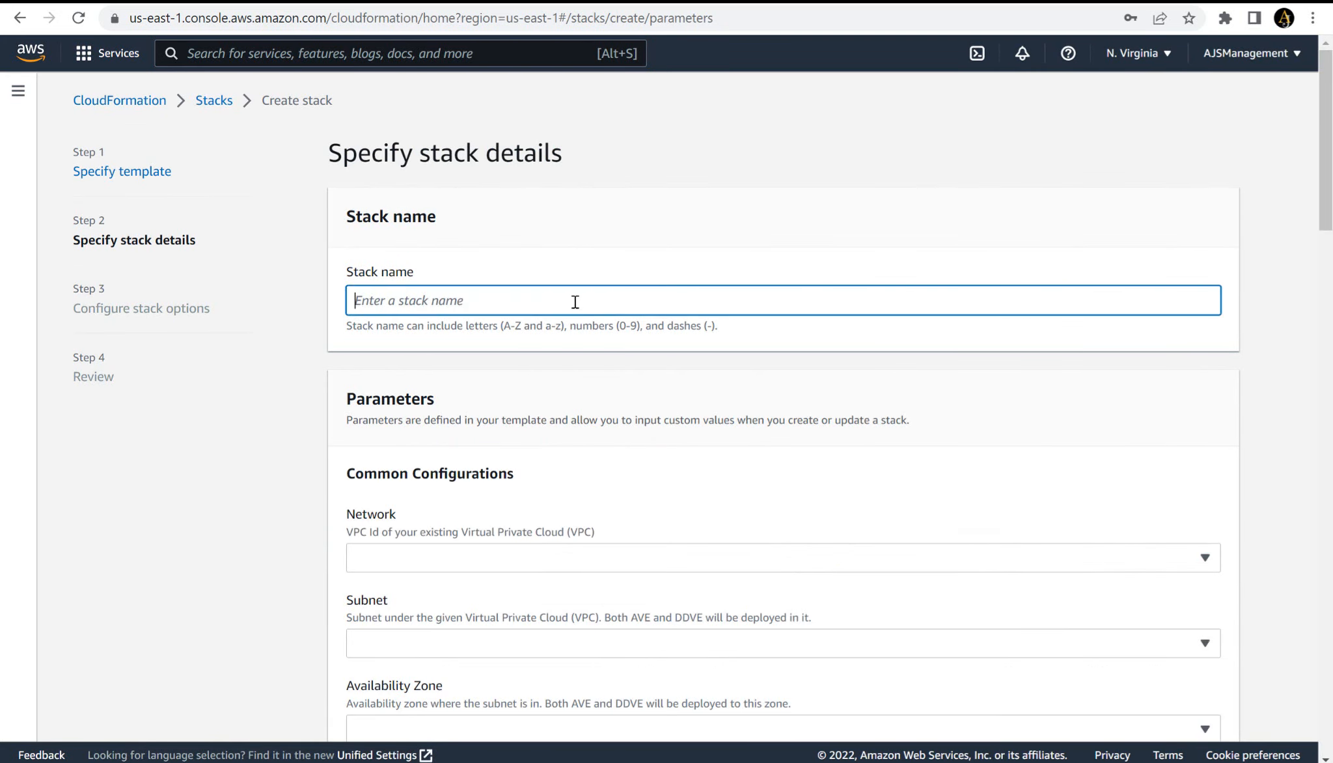
pyautogui.write('STACK')
pyautogui.click(427, 562)
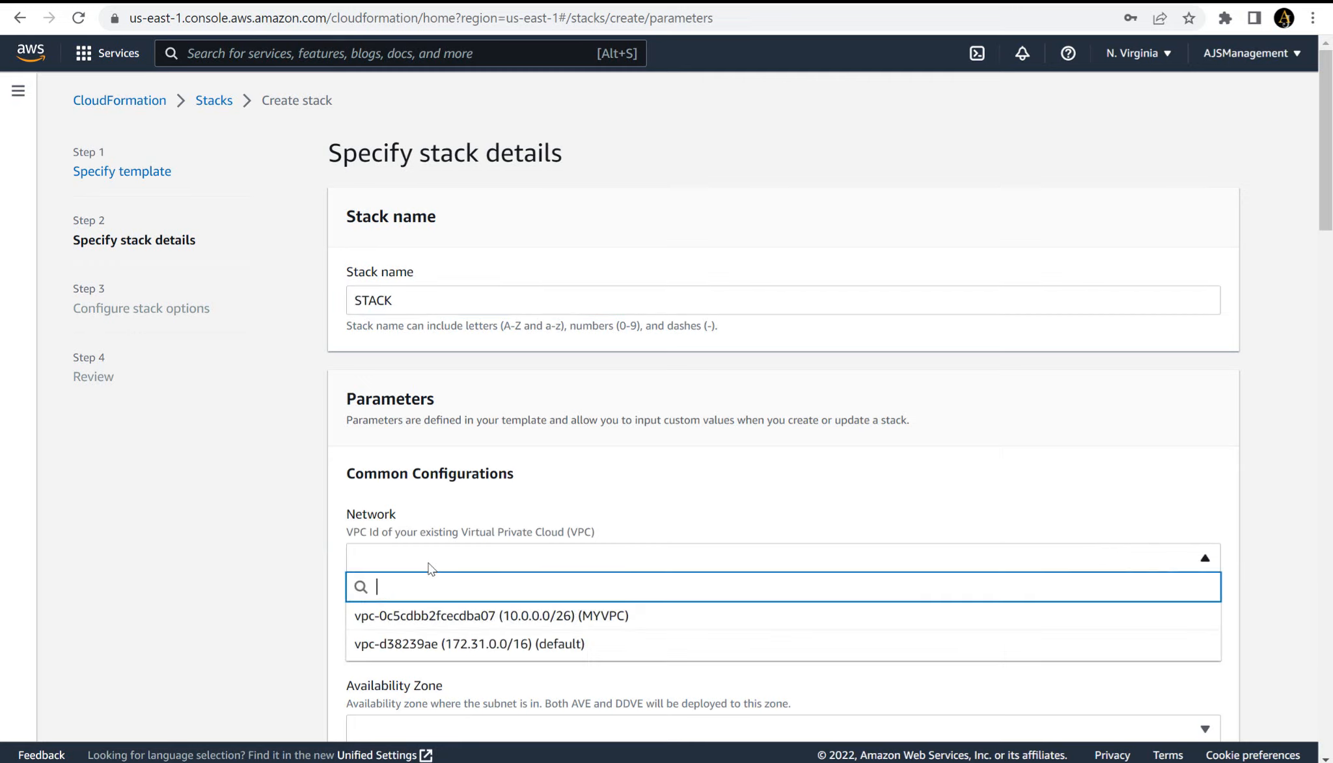
pyautogui.click(447, 615)
# - Set the stack's subnet to subnet-0dfb76cc7b910e530 and its availability zone to us-east-1b
pyautogui.scroll(-5, 448, 622)
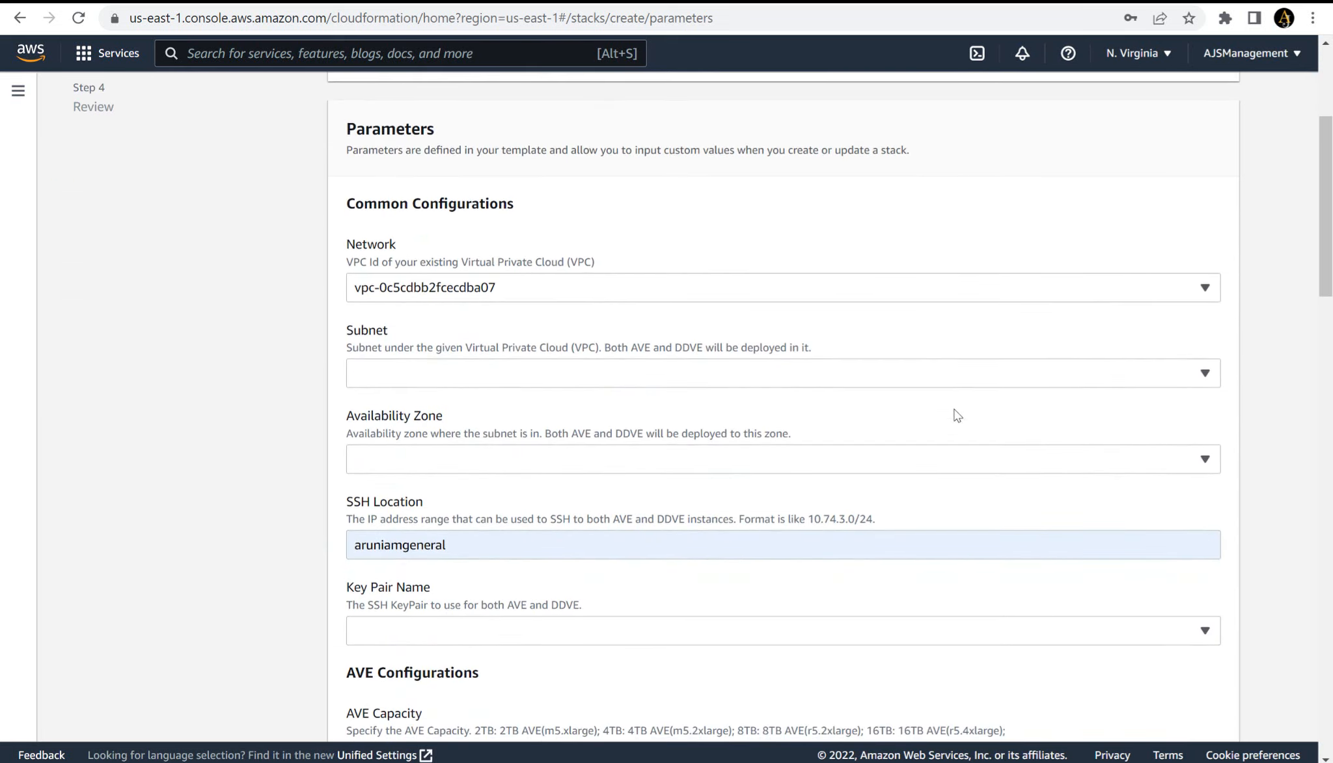
pyautogui.click(1042, 371)
pyautogui.click(728, 602)
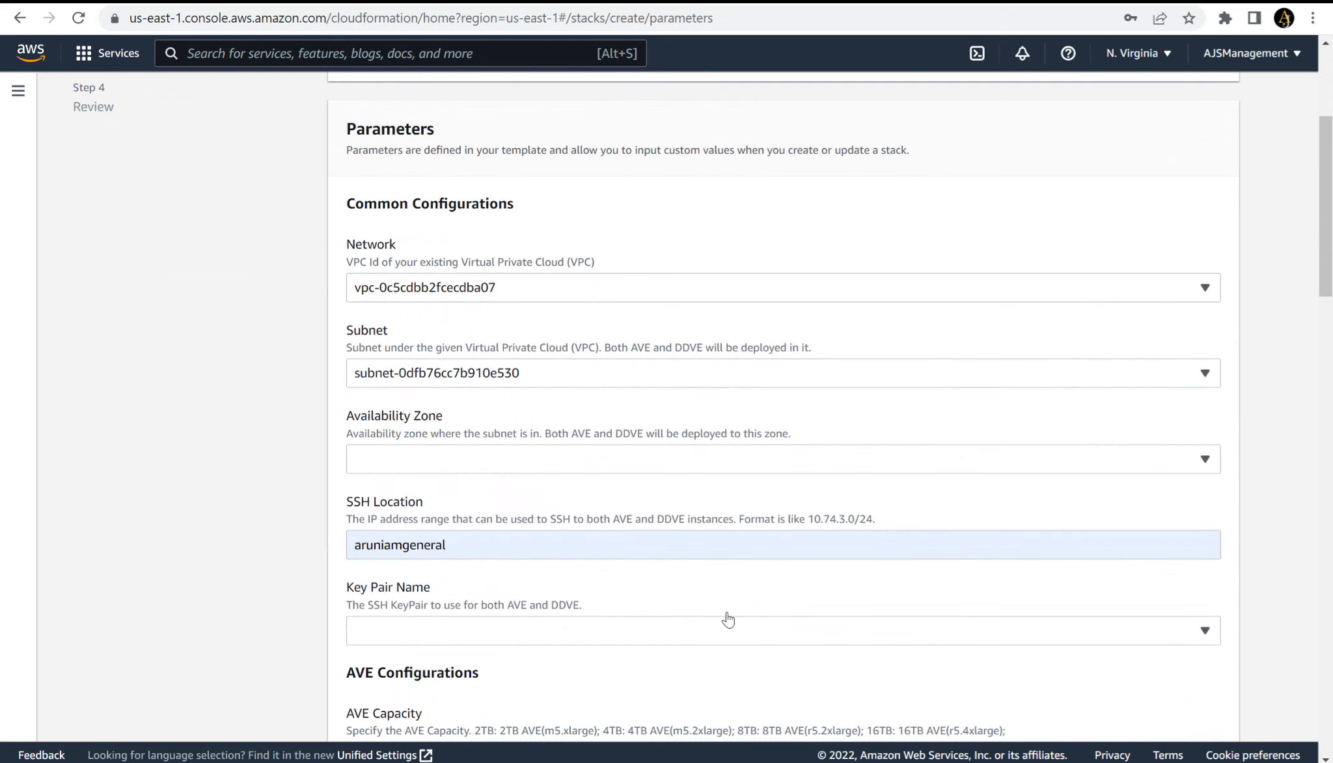
pyautogui.scroll(-2, 728, 619)
pyautogui.press('Tab')
pyautogui.press('space')
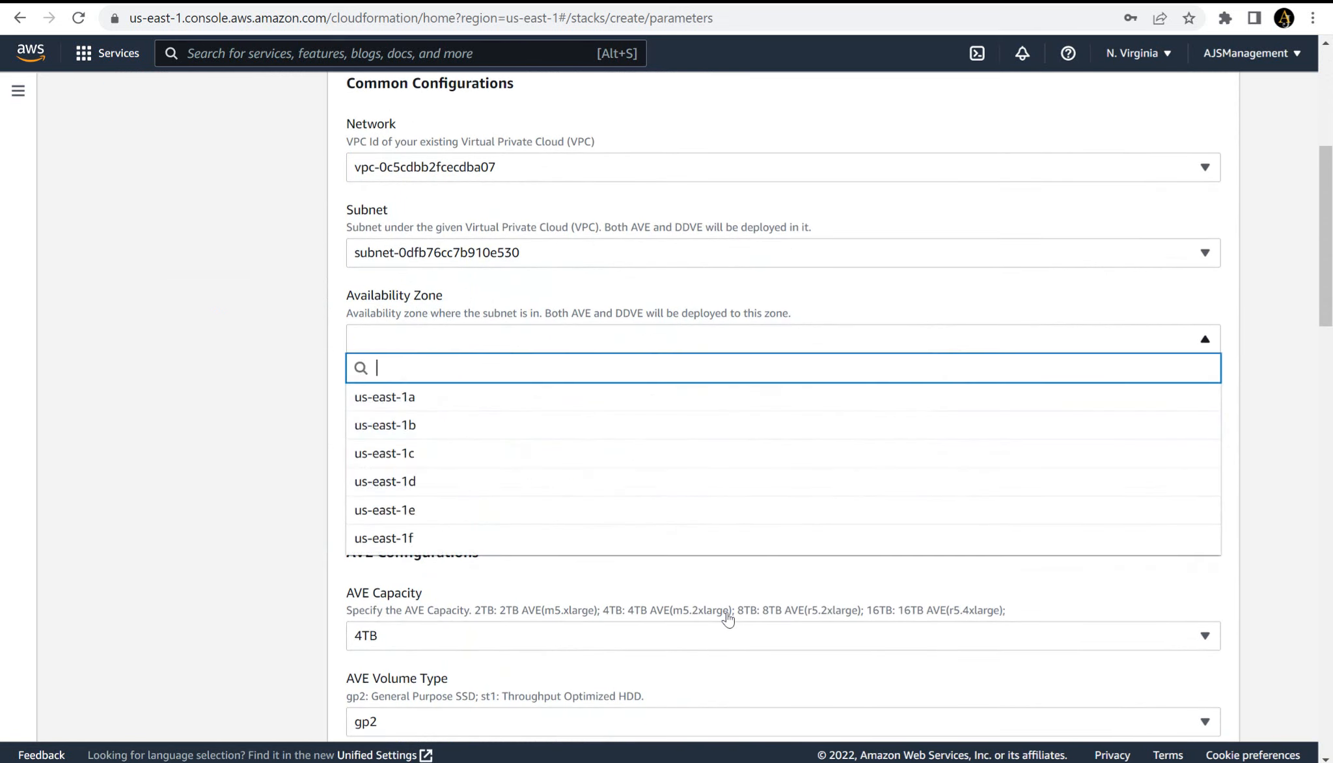
pyautogui.press('Down')
pyautogui.press('Down')
pyautogui.press('Return')
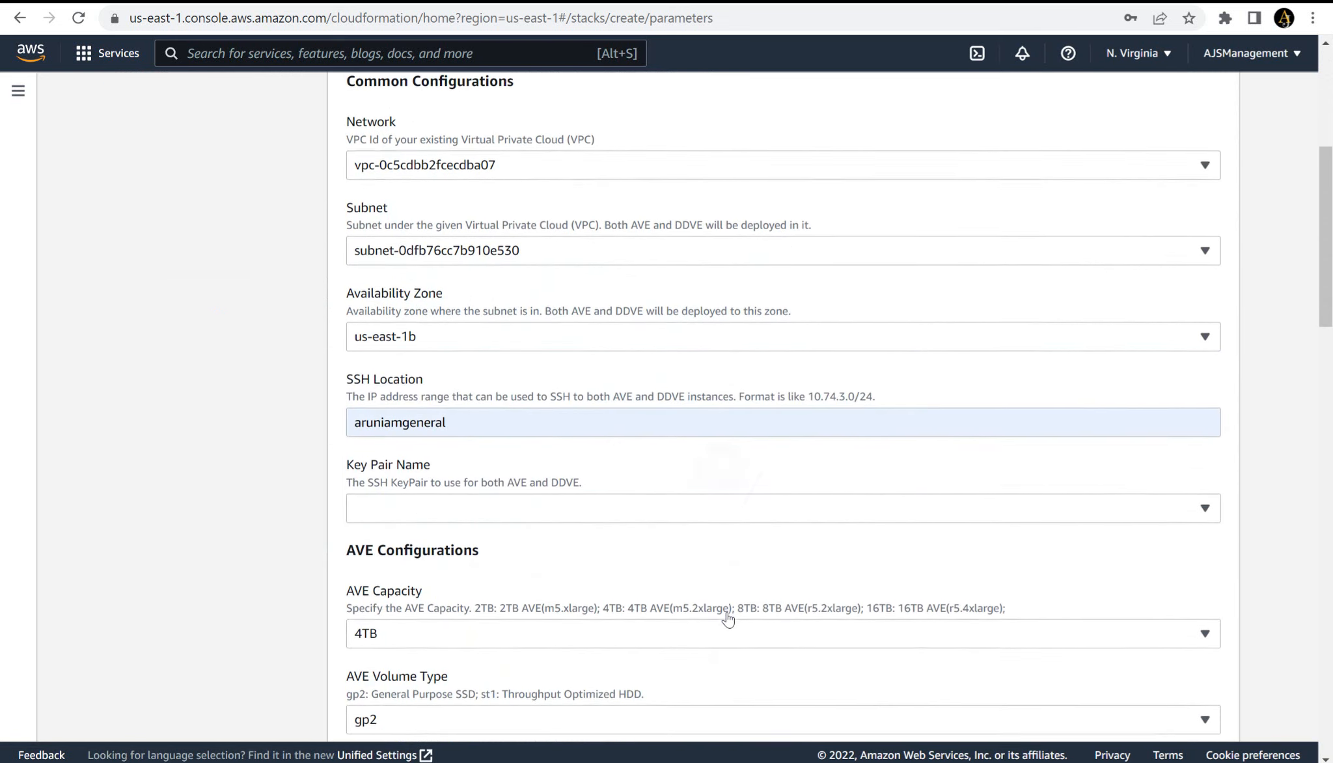
# - Replace the autofilled SSH Location with the IP address range 10.0.0.16/28
pyautogui.scroll(-1, 728, 620)
pyautogui.press('Tab')
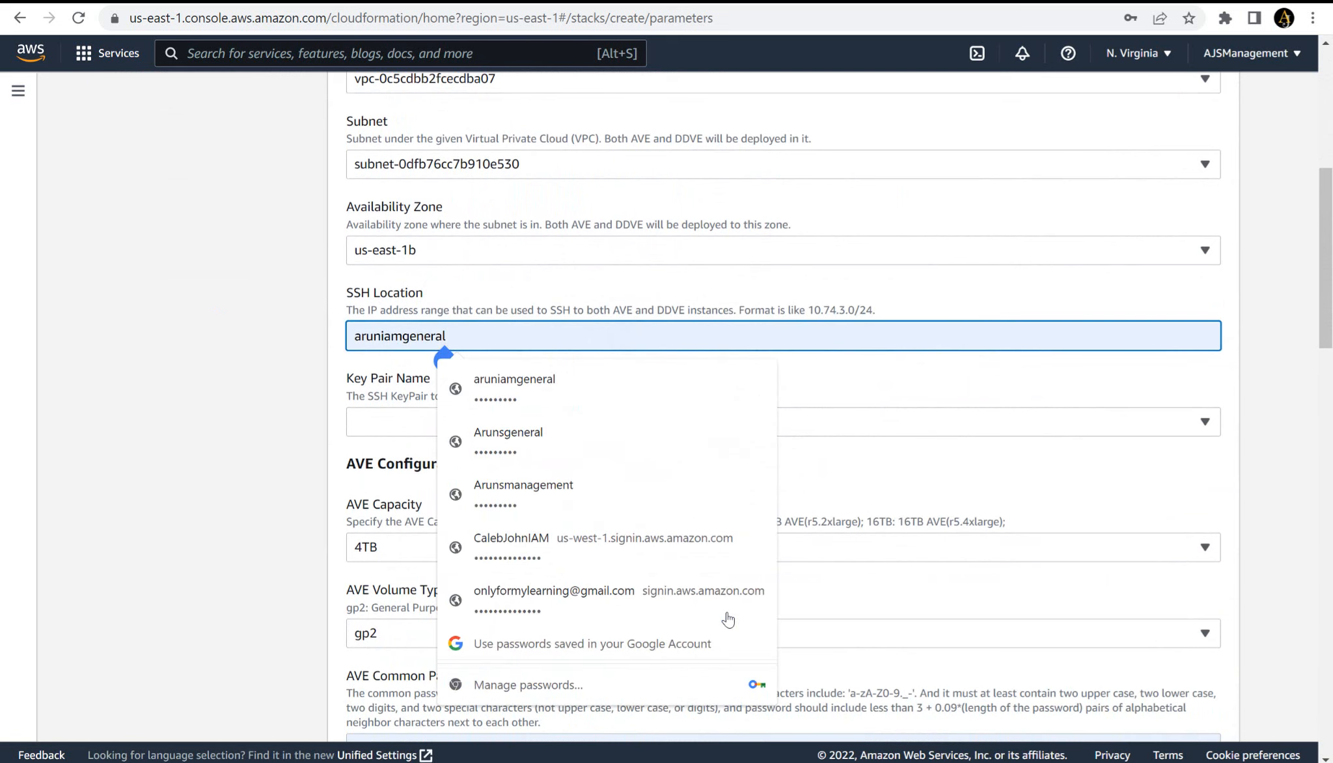
pyautogui.press('BackSpace')
pyautogui.press('BackSpace')
pyautogui.press('BackSpace')
pyautogui.press('BackSpace')
pyautogui.press('BackSpace')
pyautogui.press('BackSpace')
pyautogui.press('BackSpace')
pyautogui.press('BackSpace')
pyautogui.press('BackSpace')
pyautogui.press('BackSpace')
pyautogui.press('BackSpace')
pyautogui.press('BackSpace')
pyautogui.press('BackSpace')
pyautogui.press('BackSpace')
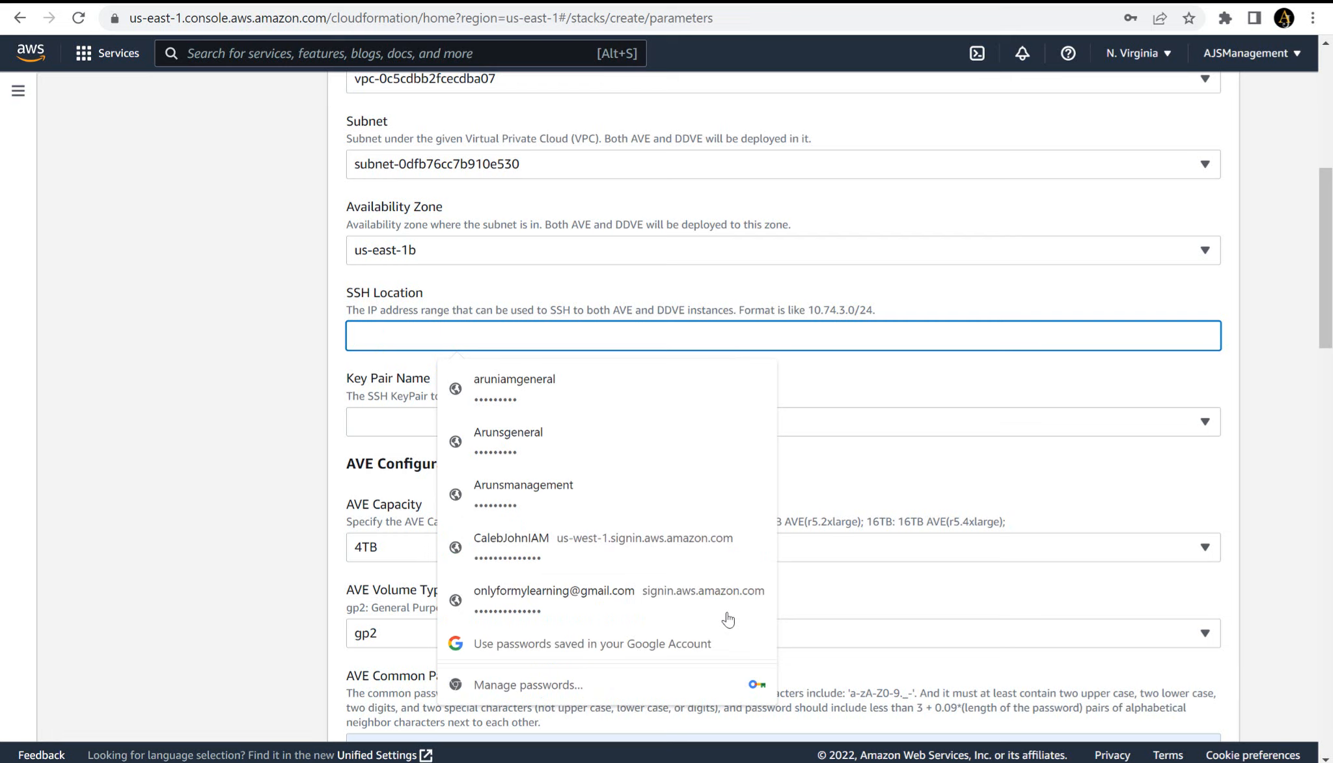
pyautogui.write('10.0')
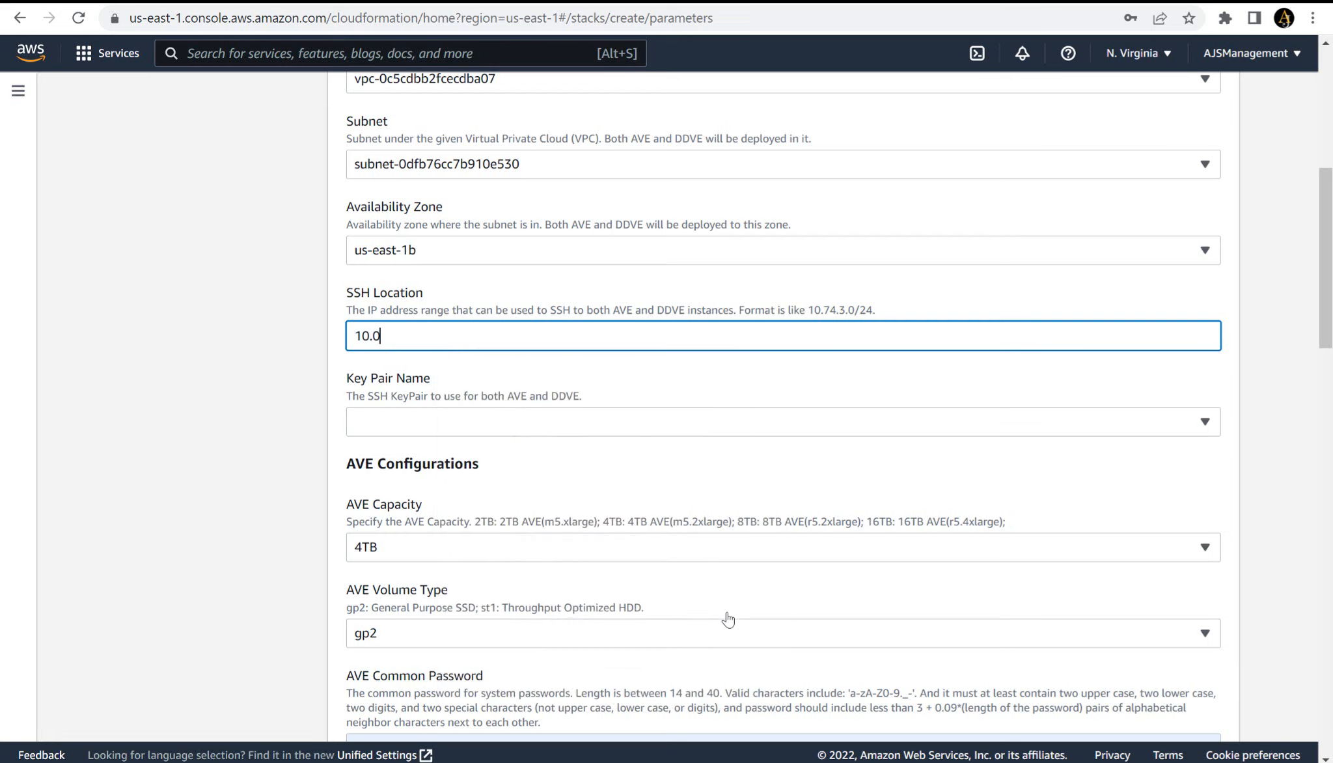
pyautogui.write('.0.16/28')
# - Choose AVEDDVE as the SSH key pair for both the AVE and DDVE instances
pyautogui.press('Tab')
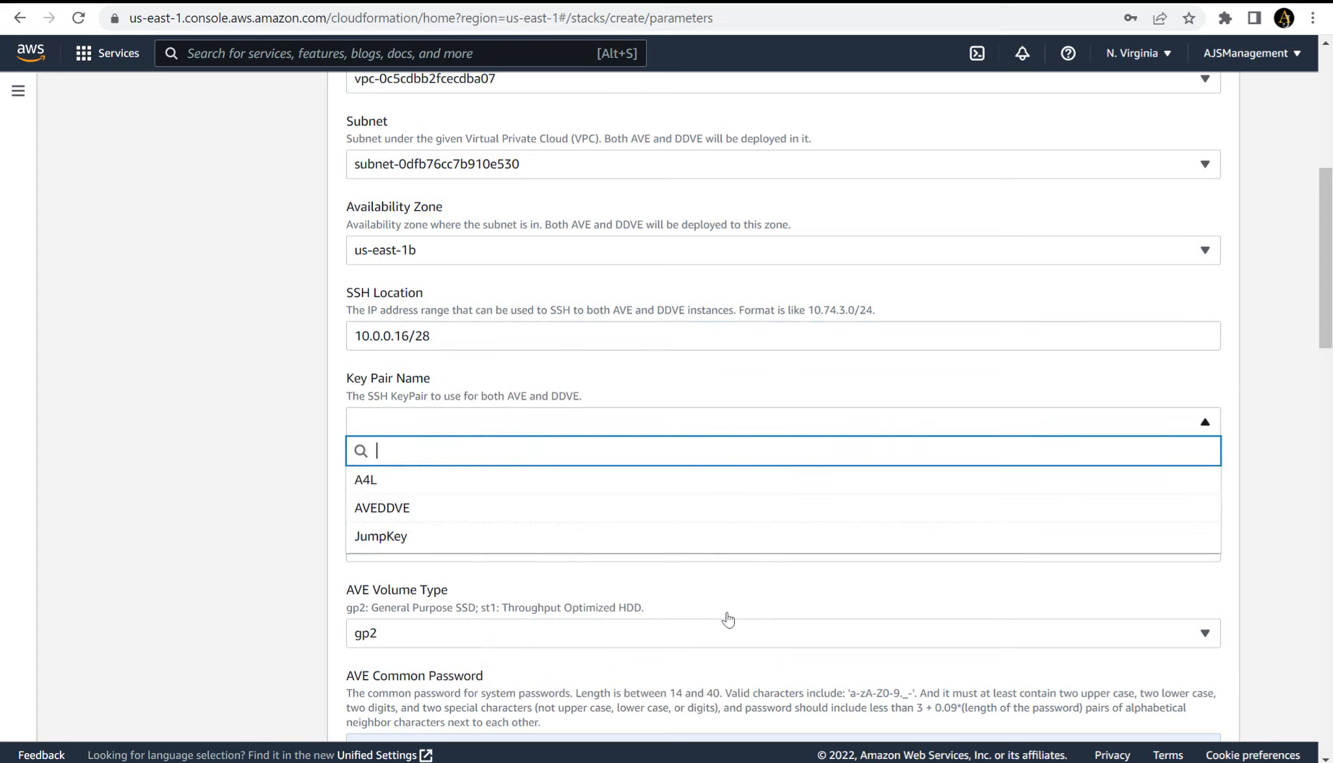
pyautogui.press('Down')
pyautogui.press('Down')
pyautogui.press('Return')
# - Set the AVE Capacity to 2TB in the AVE configurations
pyautogui.scroll(-3, 728, 619)
pyautogui.press('Tab')
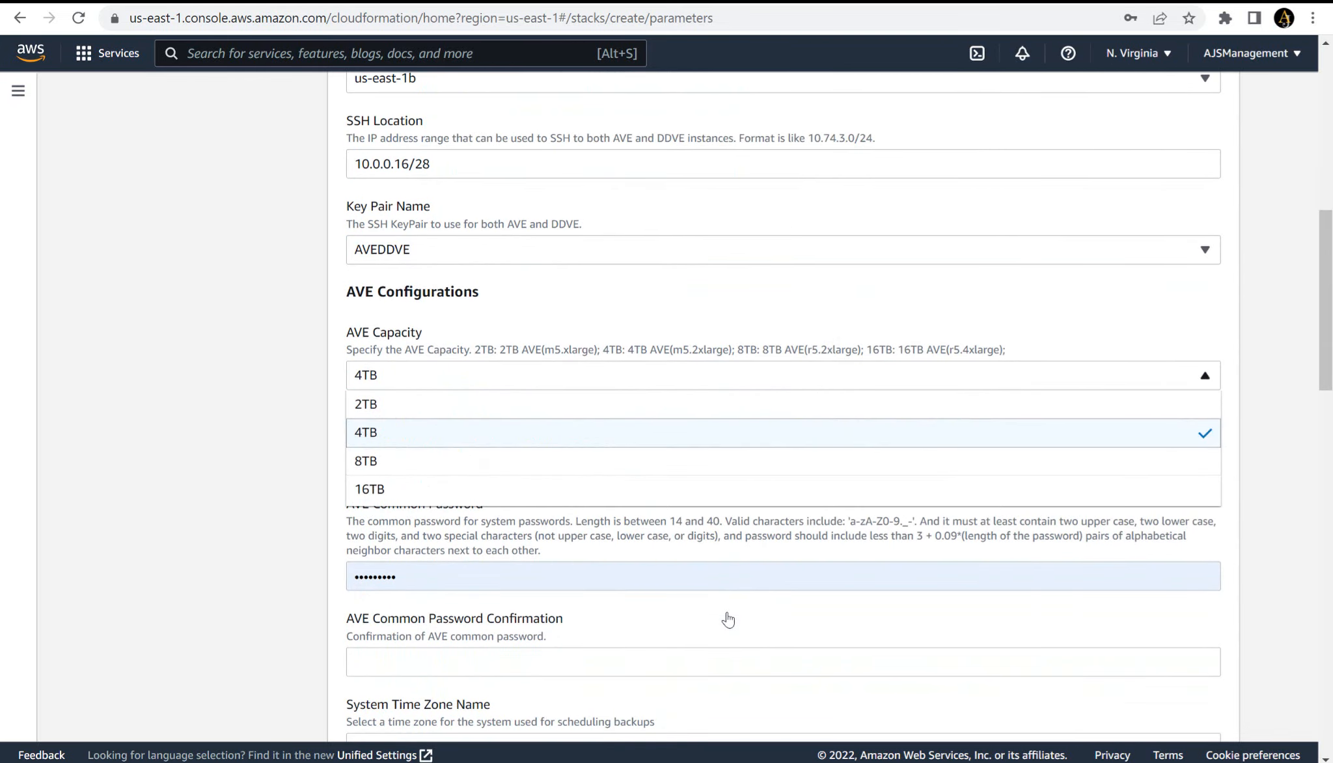
pyautogui.press('Up')
pyautogui.press('Return')
pyautogui.scroll(-2, 728, 618)
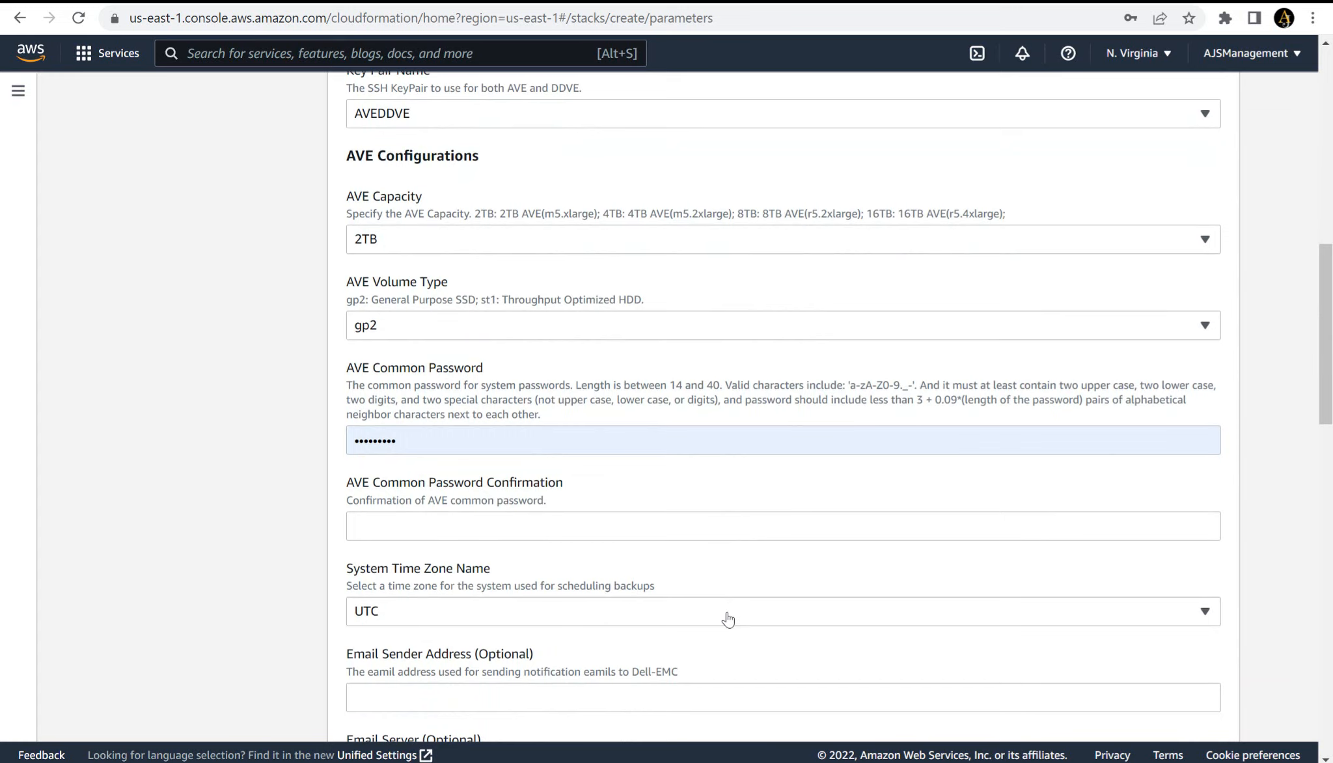
# - Replace the autofilled AVE Common Password with the copied password and paste the same password into its confirmation
pyautogui.scroll(-1, 728, 619)
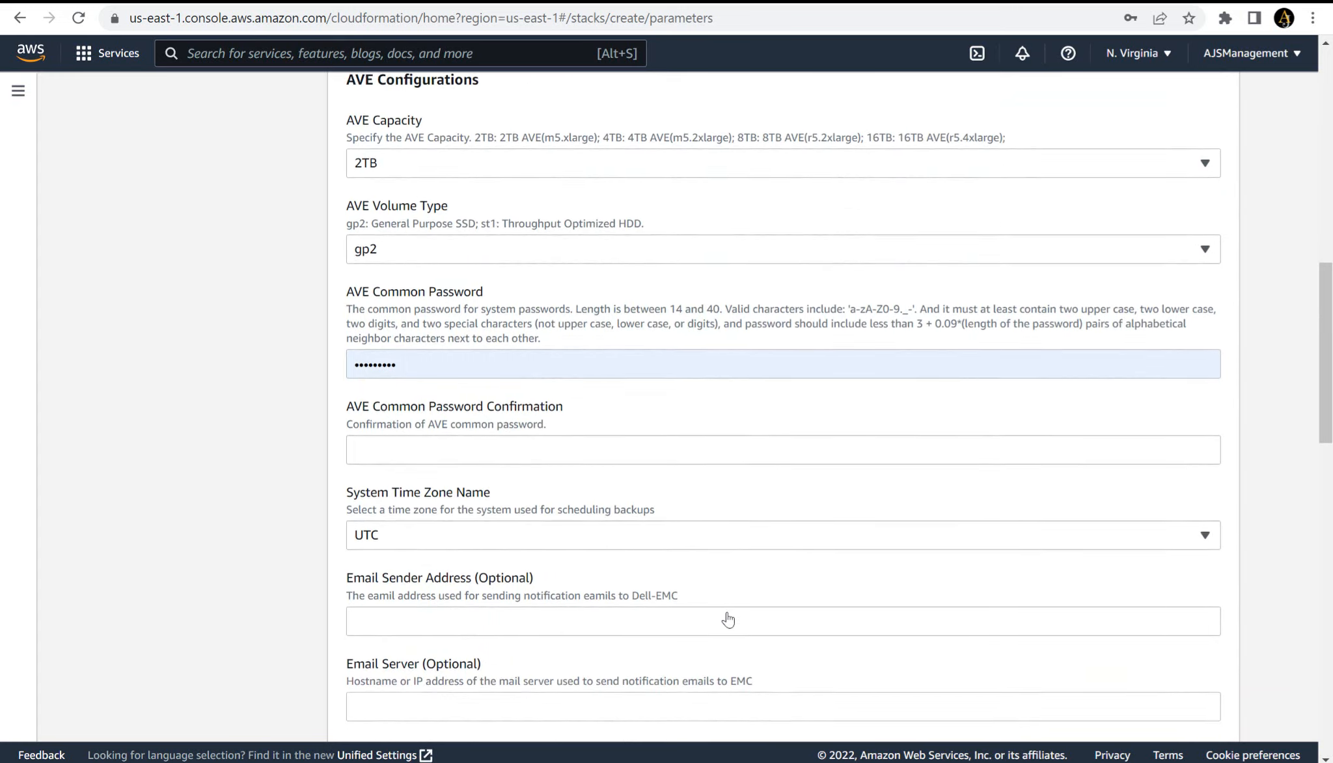
pyautogui.click(724, 370)
pyautogui.press('BackSpace')
pyautogui.press('BackSpace')
pyautogui.press('BackSpace')
pyautogui.press('BackSpace')
pyautogui.press('BackSpace')
pyautogui.press('BackSpace')
pyautogui.press('BackSpace')
pyautogui.press('BackSpace')
pyautogui.press('BackSpace')
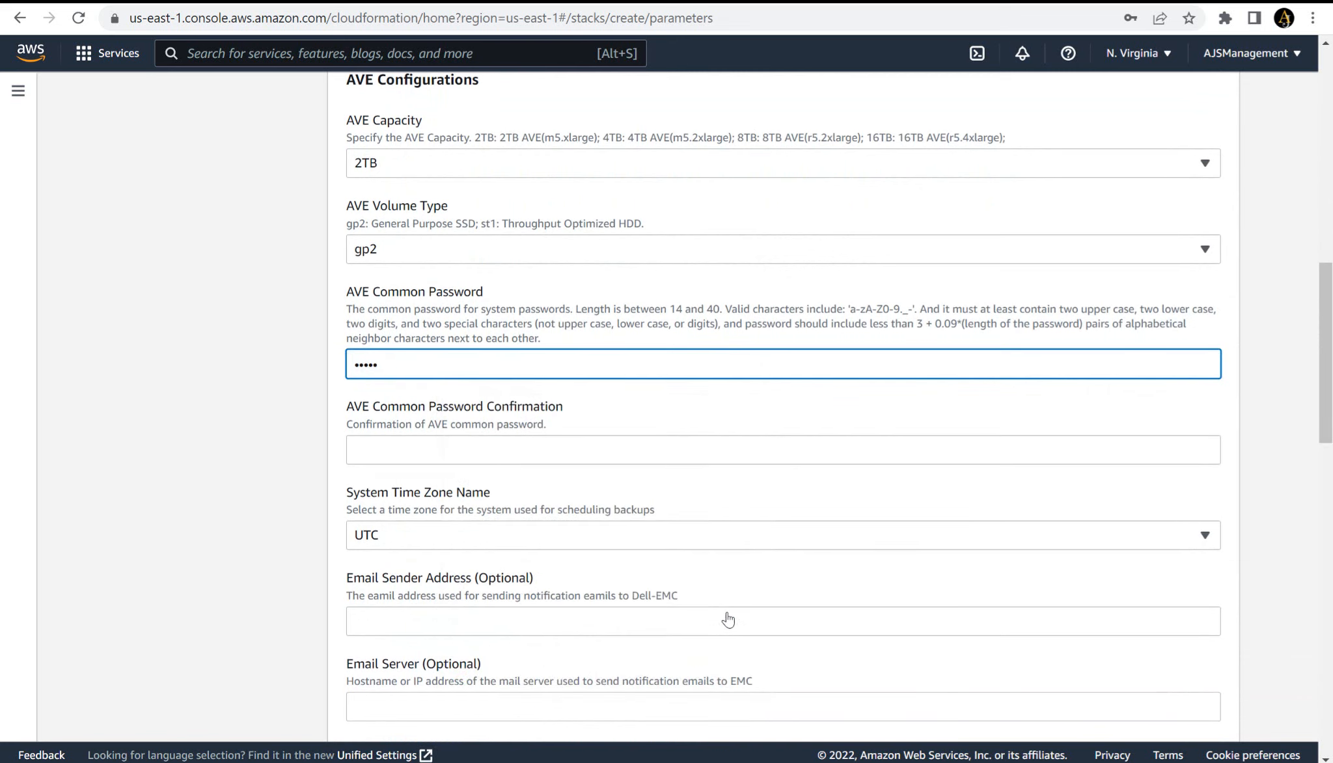
pyautogui.hotkey('ctrl', 'v')
pyautogui.click(755, 457)
pyautogui.hotkey('ctrl', 'v')
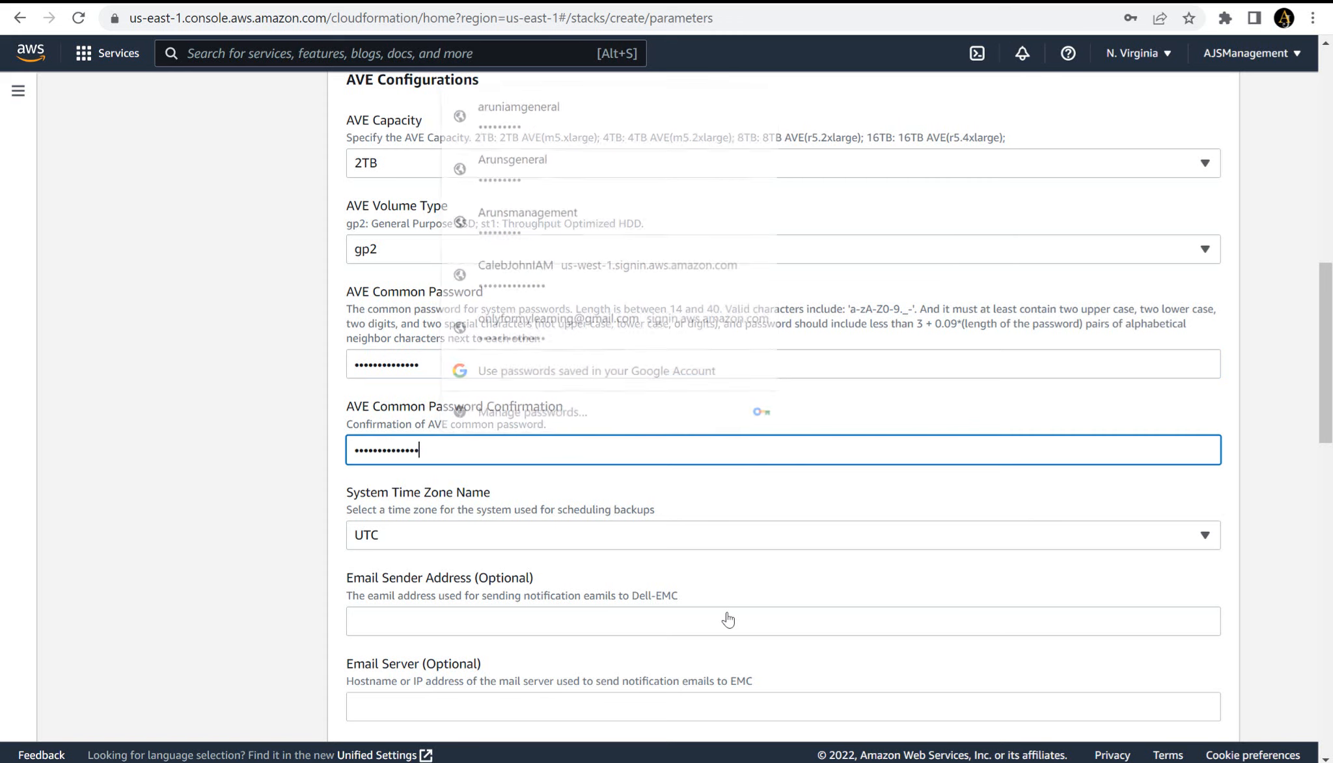
# - Set the System Time Zone Name in the AVE configurations to Australia/Sydney
pyautogui.scroll(-2, 729, 620)
pyautogui.click(749, 382)
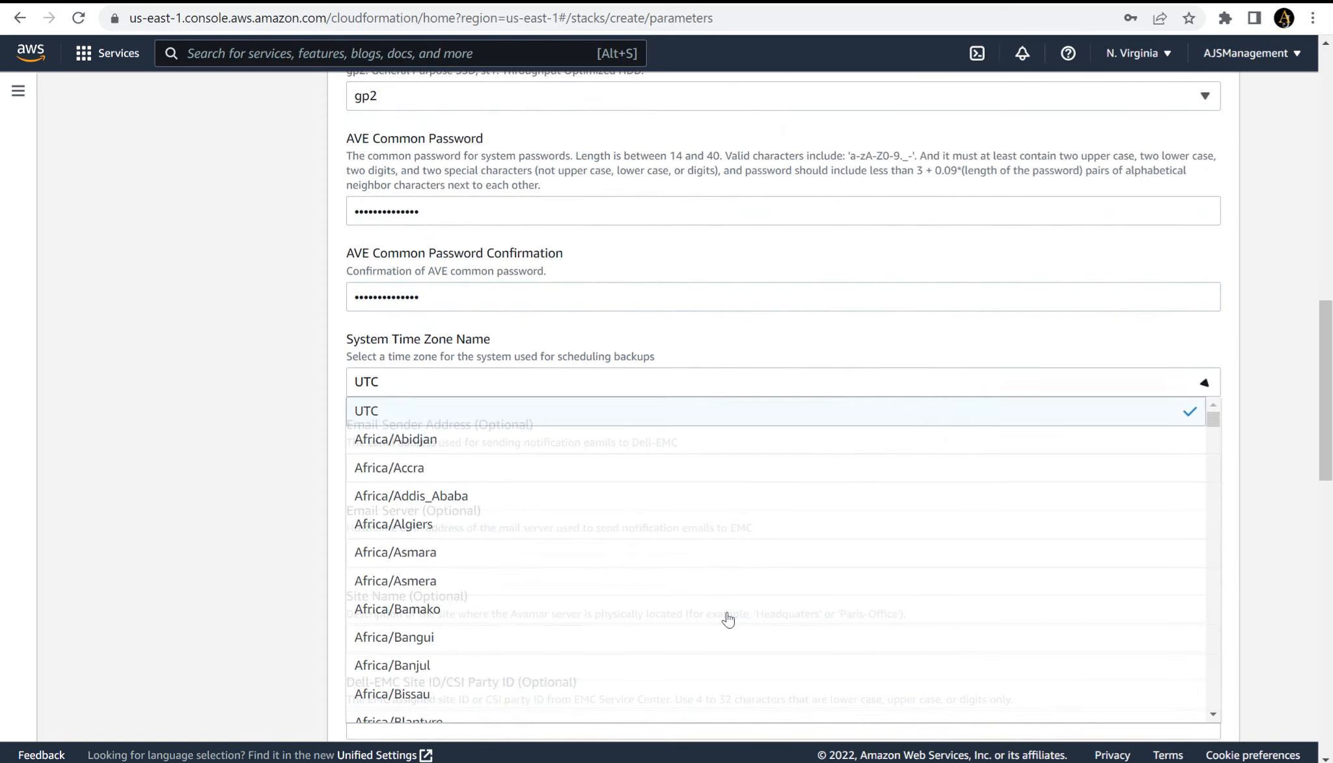
pyautogui.scroll(-3, 728, 620)
pyautogui.scroll(-8, 729, 619)
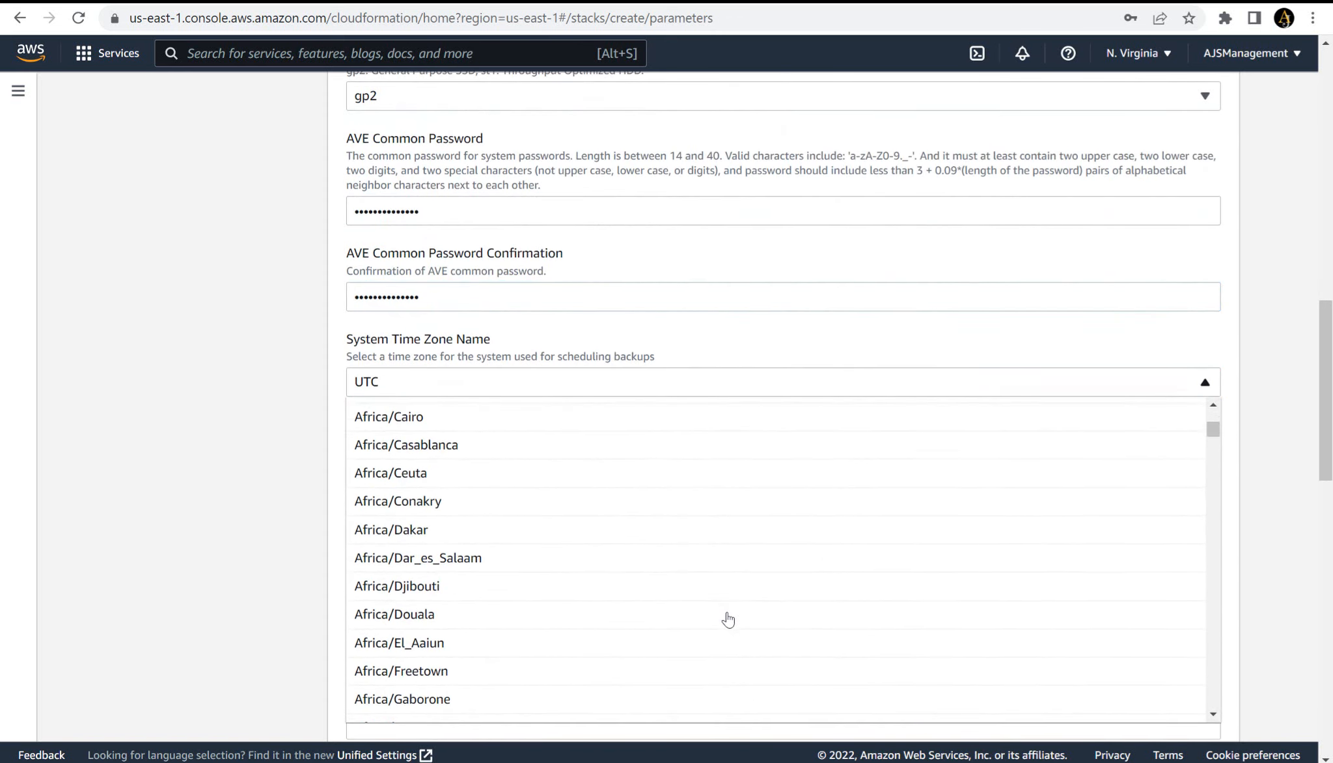
pyautogui.scroll(-15, 728, 620)
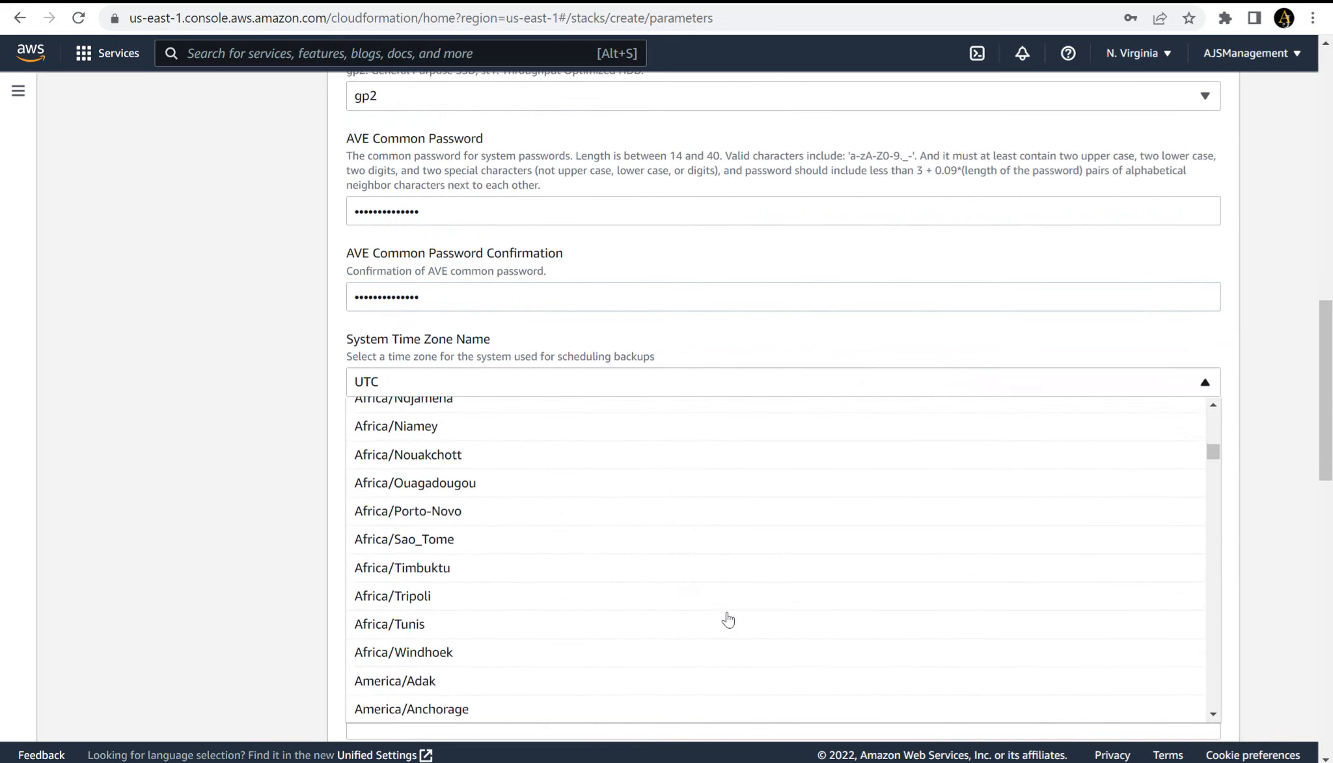
pyautogui.scroll(-20, 728, 620)
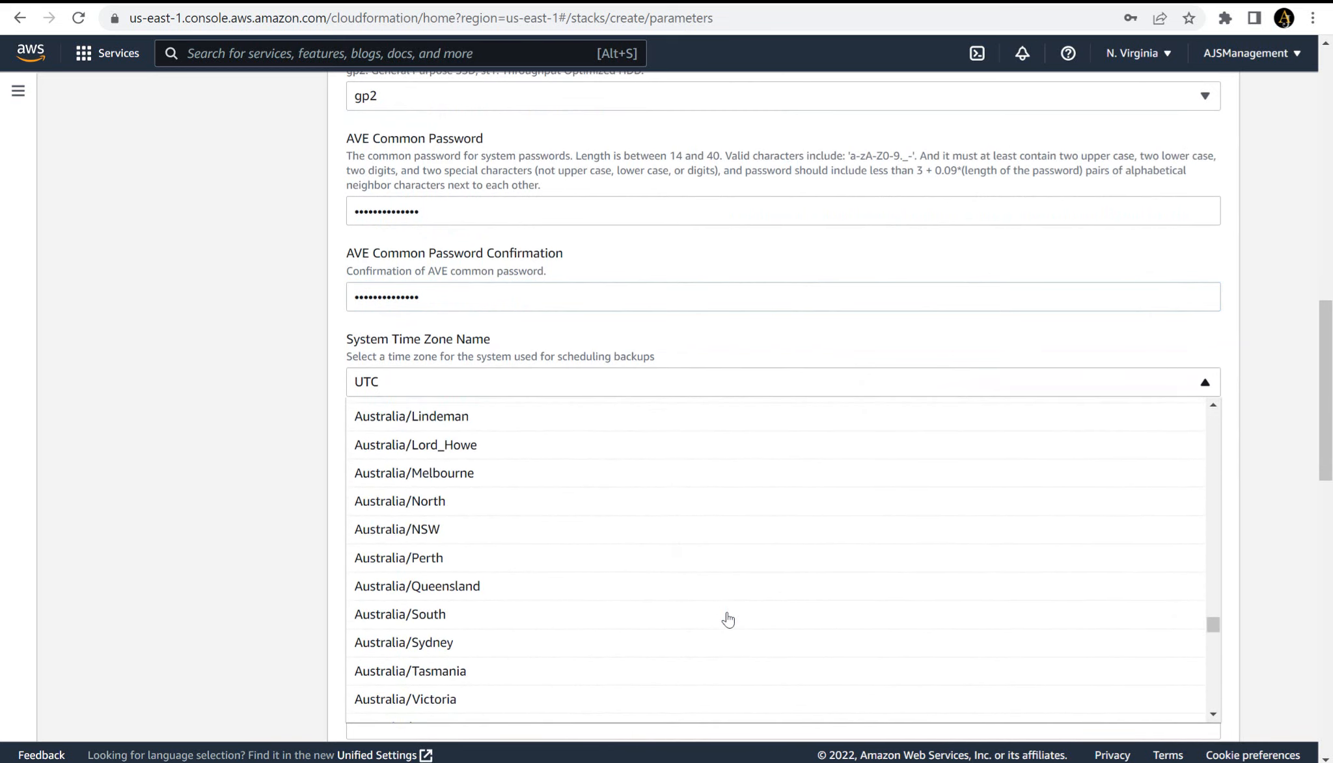
pyautogui.click(728, 620)
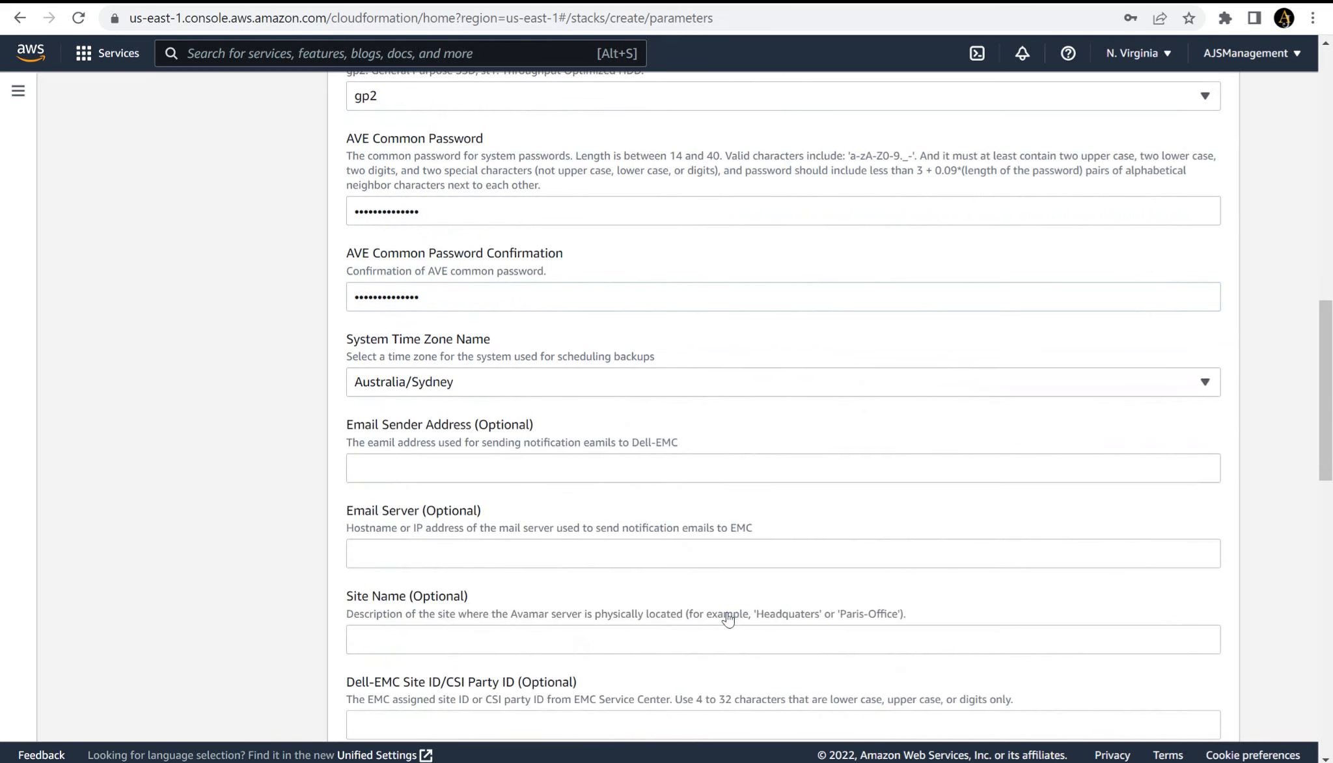
# - Leave the optional email, site and company fields empty and set the DDVE Capacity to 1TB
pyautogui.scroll(-5, 729, 620)
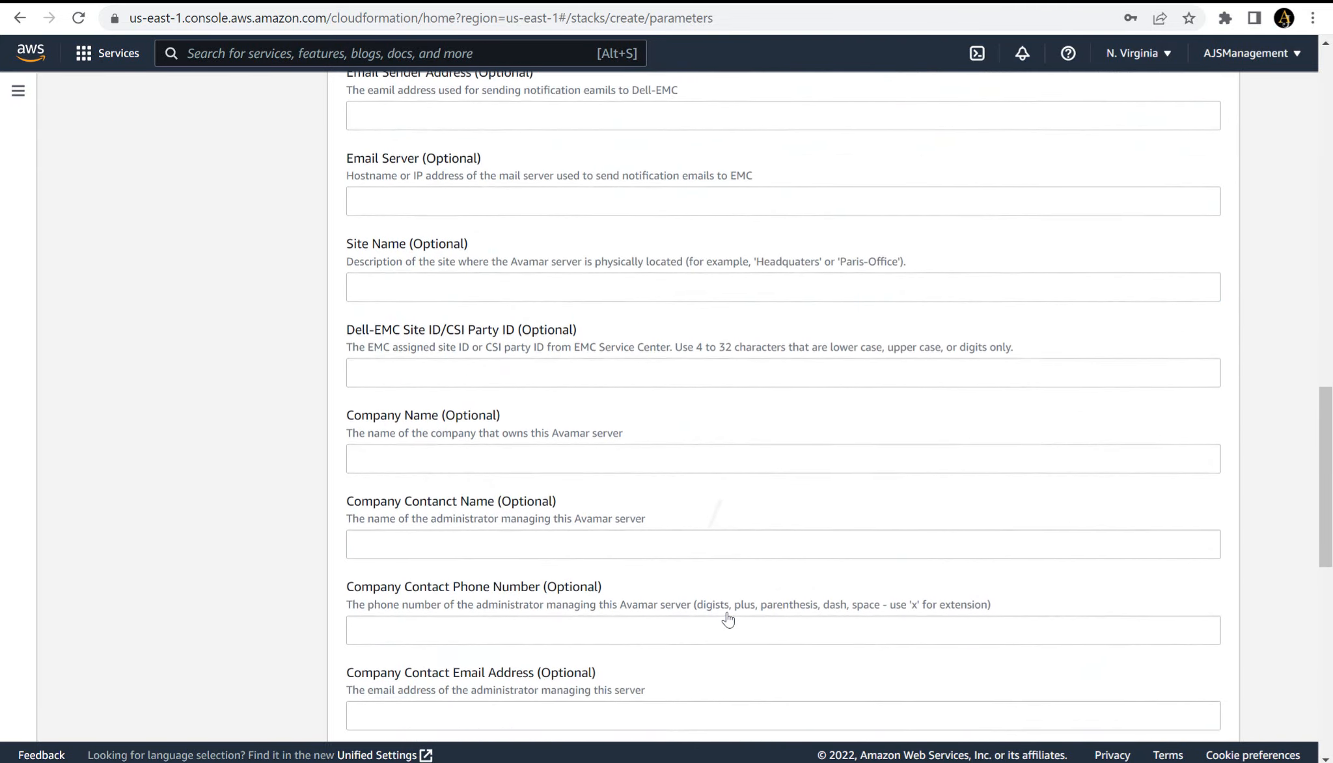
pyautogui.scroll(-6, 728, 619)
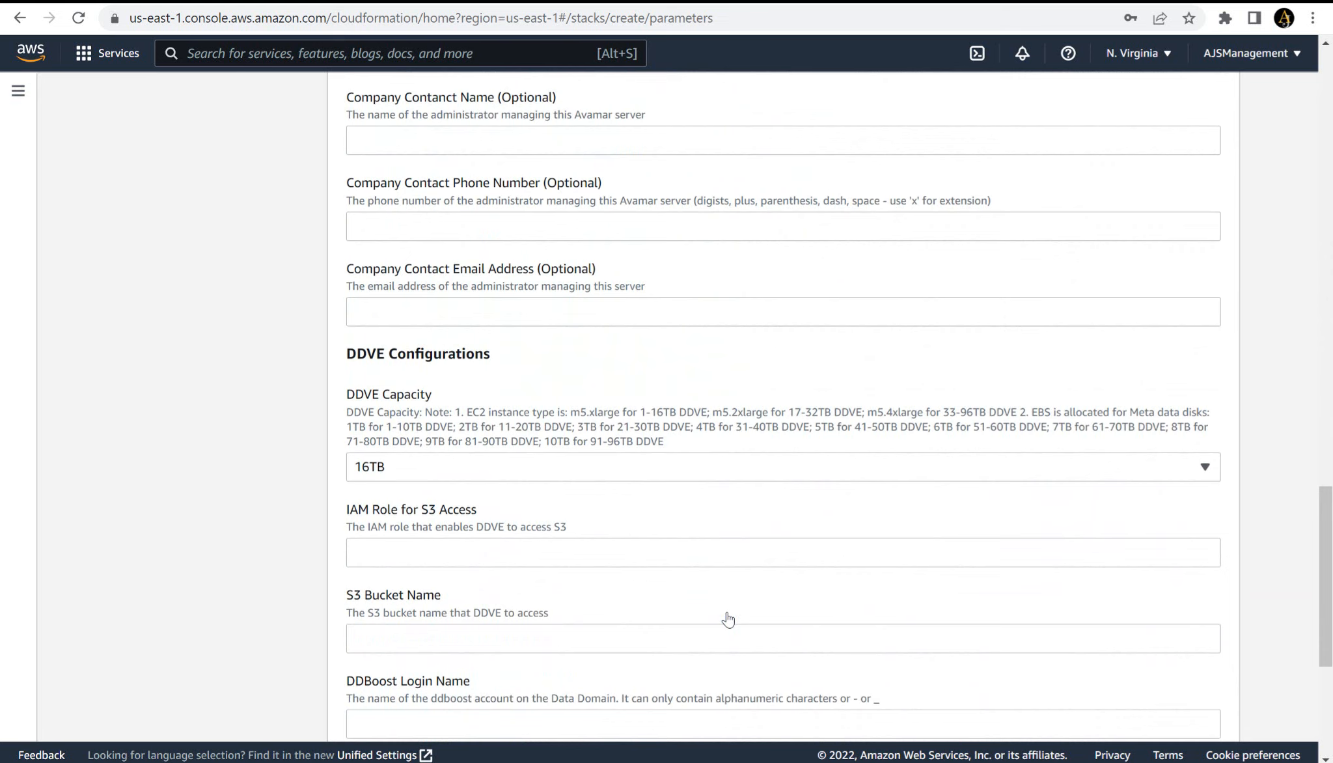
pyautogui.click(683, 479)
pyautogui.scroll(1, 729, 620)
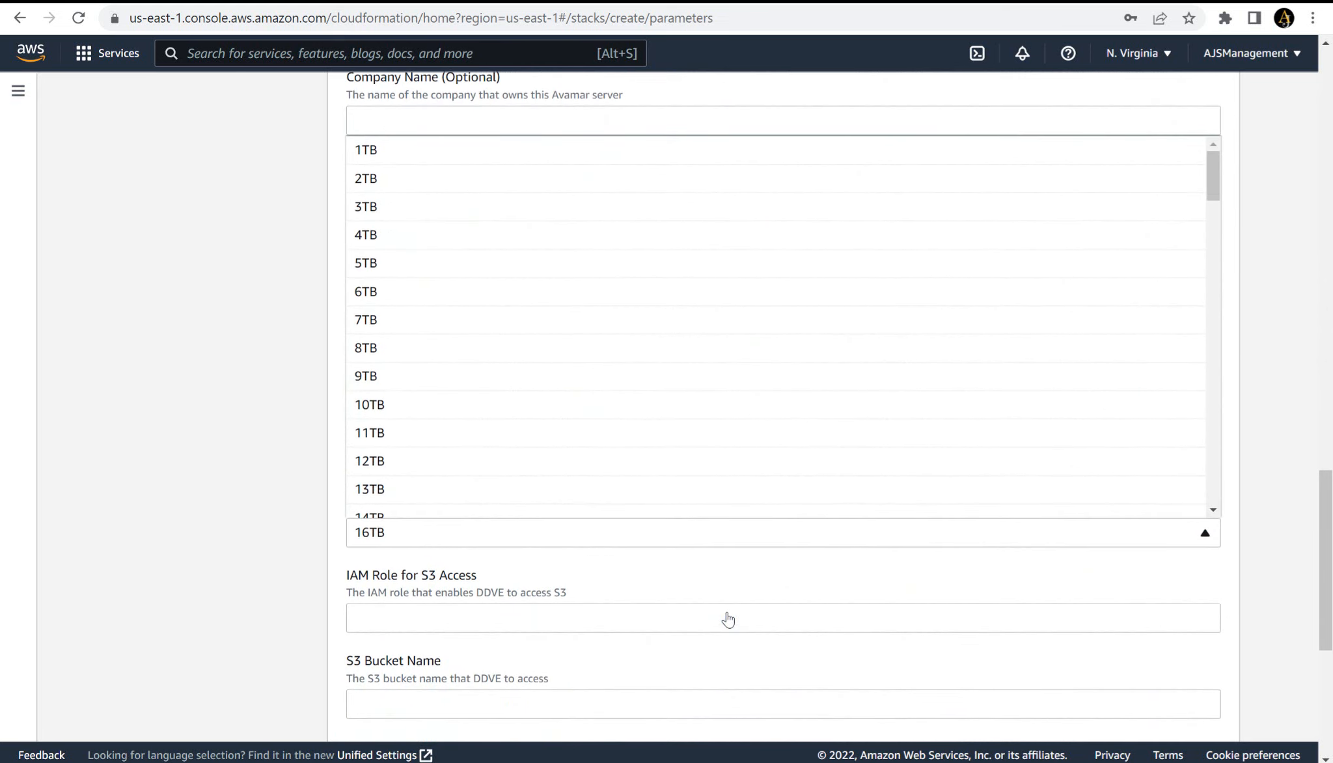
pyautogui.click(847, 159)
pyautogui.scroll(-4, 729, 620)
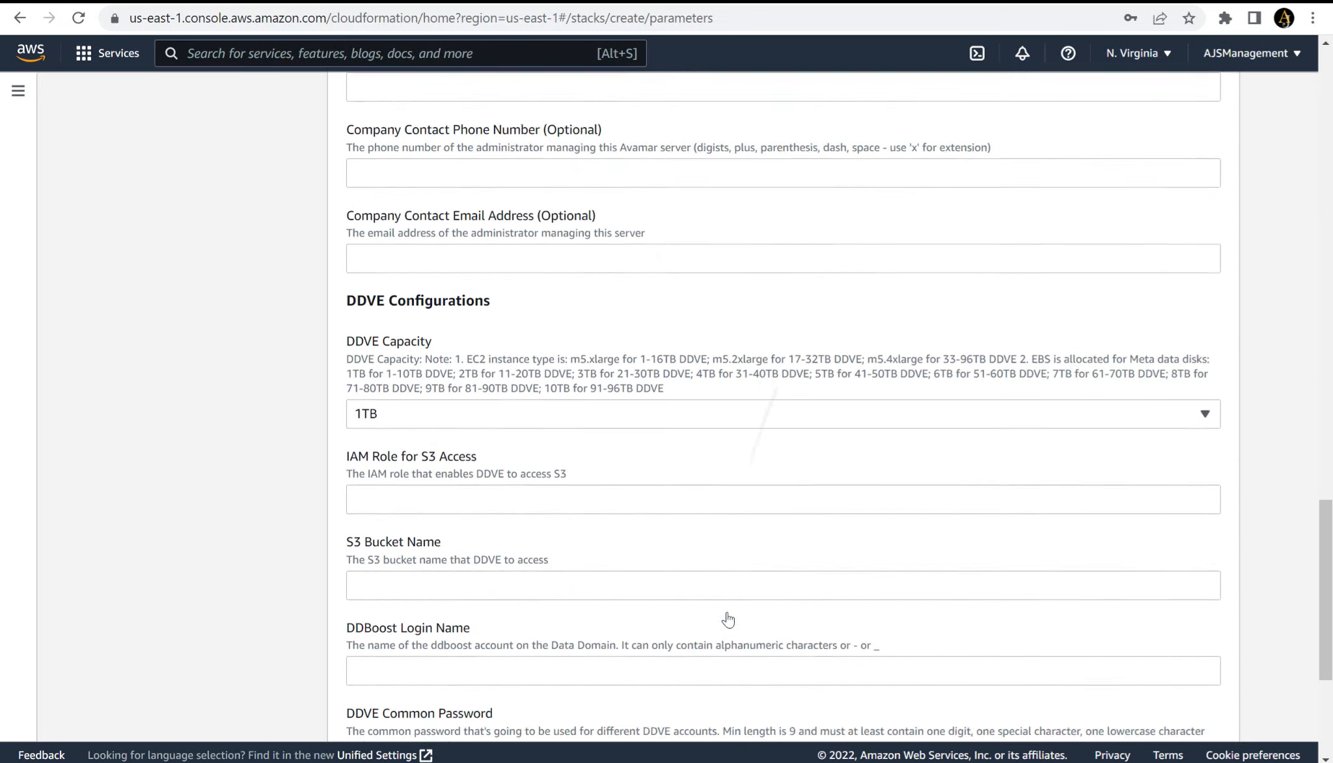
# - Enter AVEDDVEROLE as the IAM Role for S3 Access and ddves as the S3 Bucket Name
pyautogui.click(689, 368)
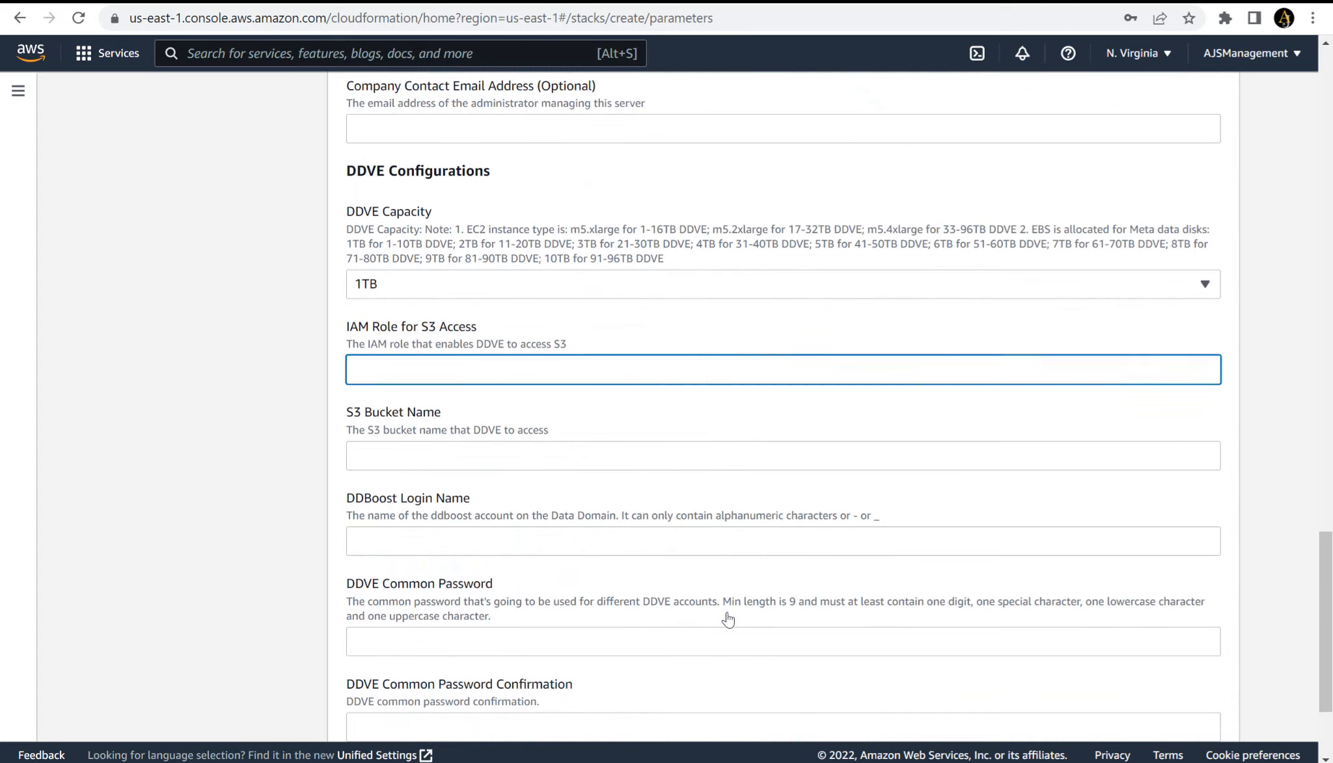
pyautogui.write('AVEDDVEROLE')
pyautogui.press('Tab')
pyautogui.write('ddves')
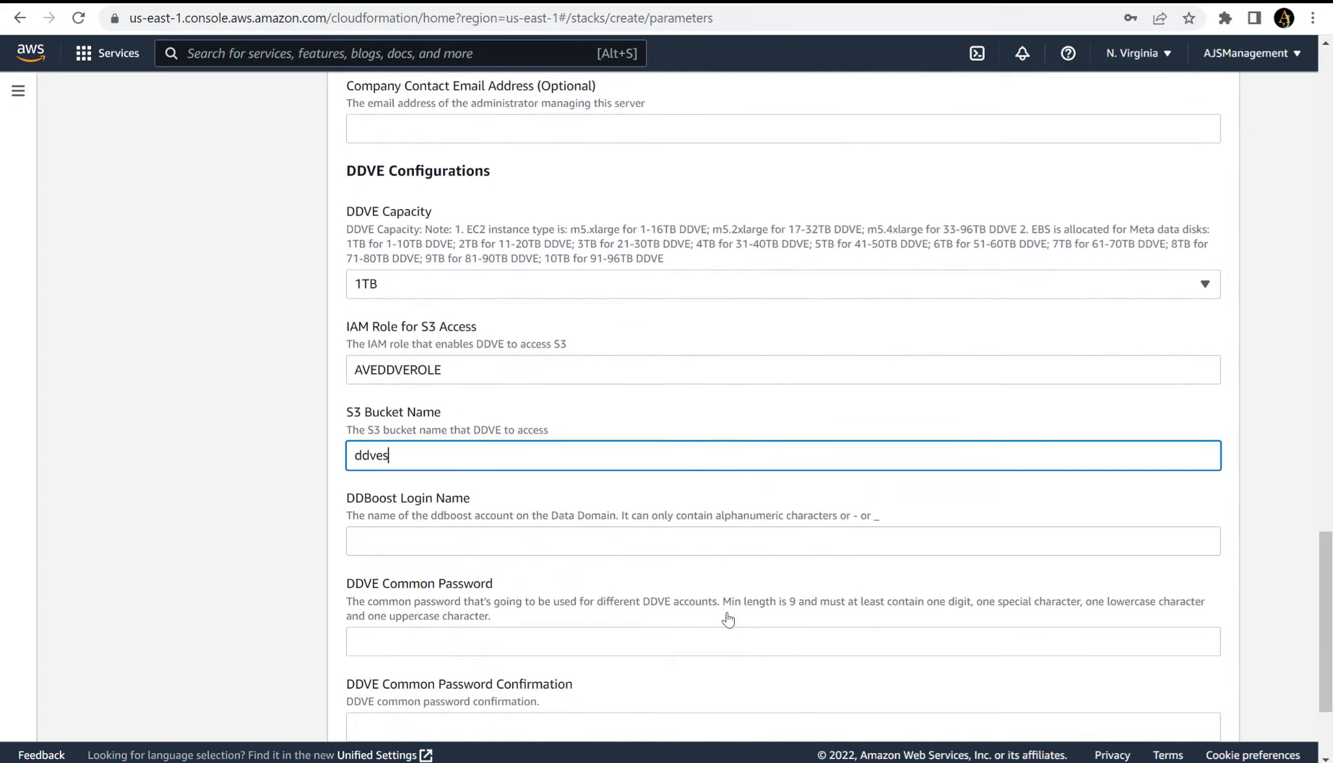
pyautogui.scroll(-3, 728, 619)
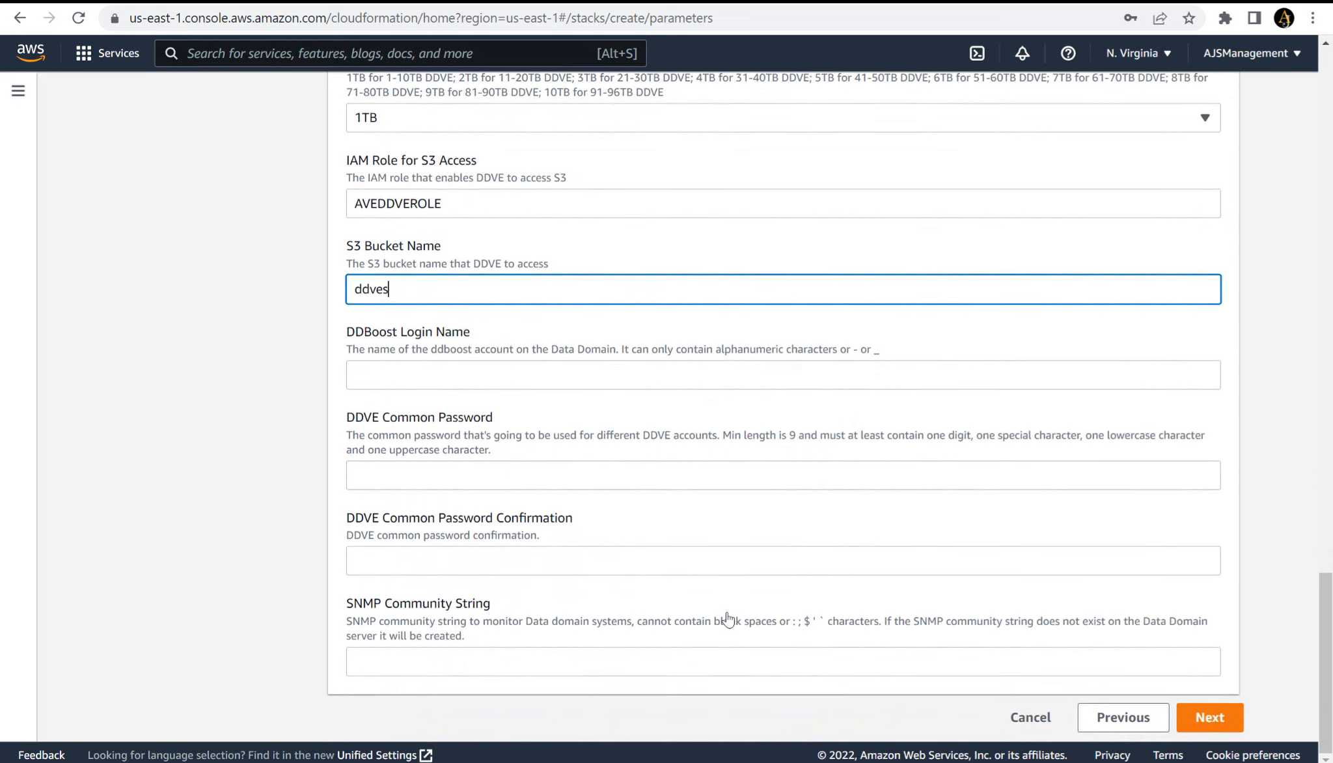
# - Set the DDBoost Login Name to AJBOOST and paste the copied password into the DDVE Common Password and its confirmation
pyautogui.press('Tab')
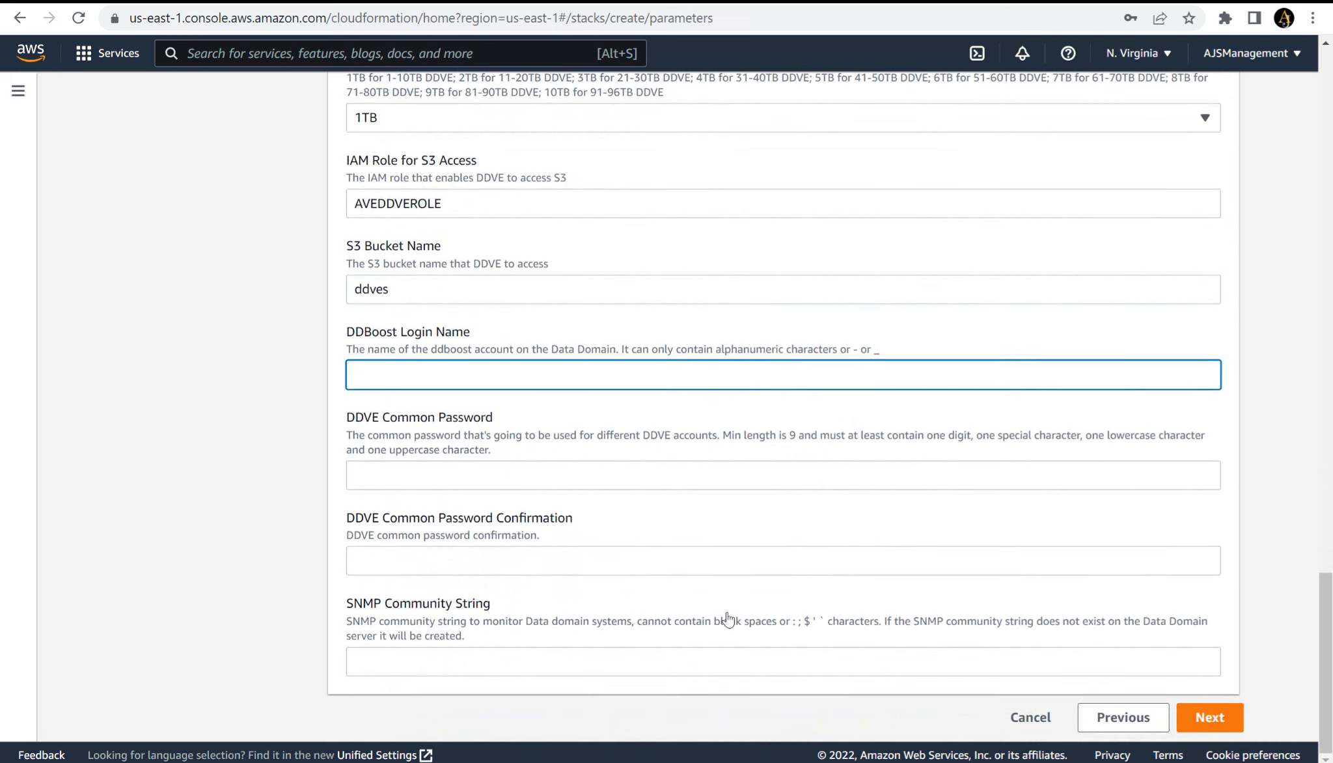
pyautogui.write('AJBOOST')
pyautogui.press('Tab')
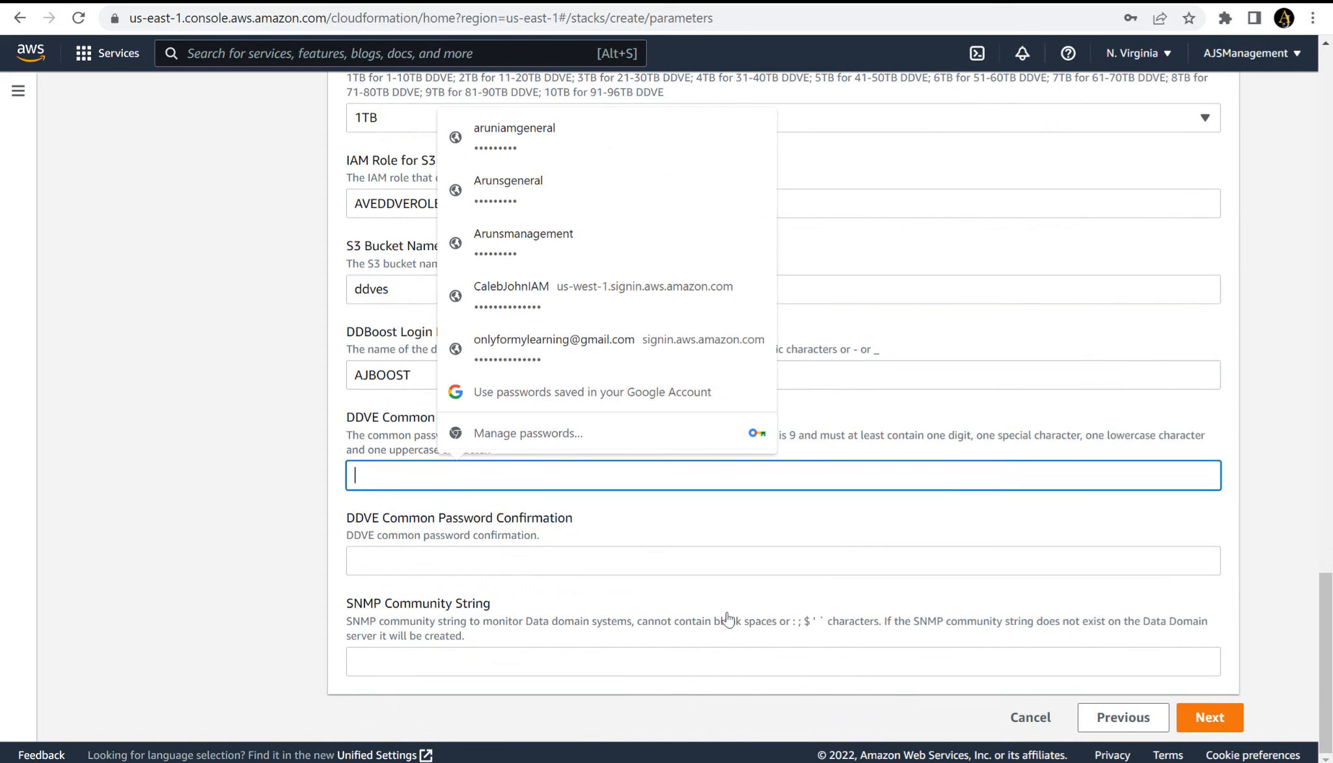
pyautogui.hotkey('ctrl', 'v')
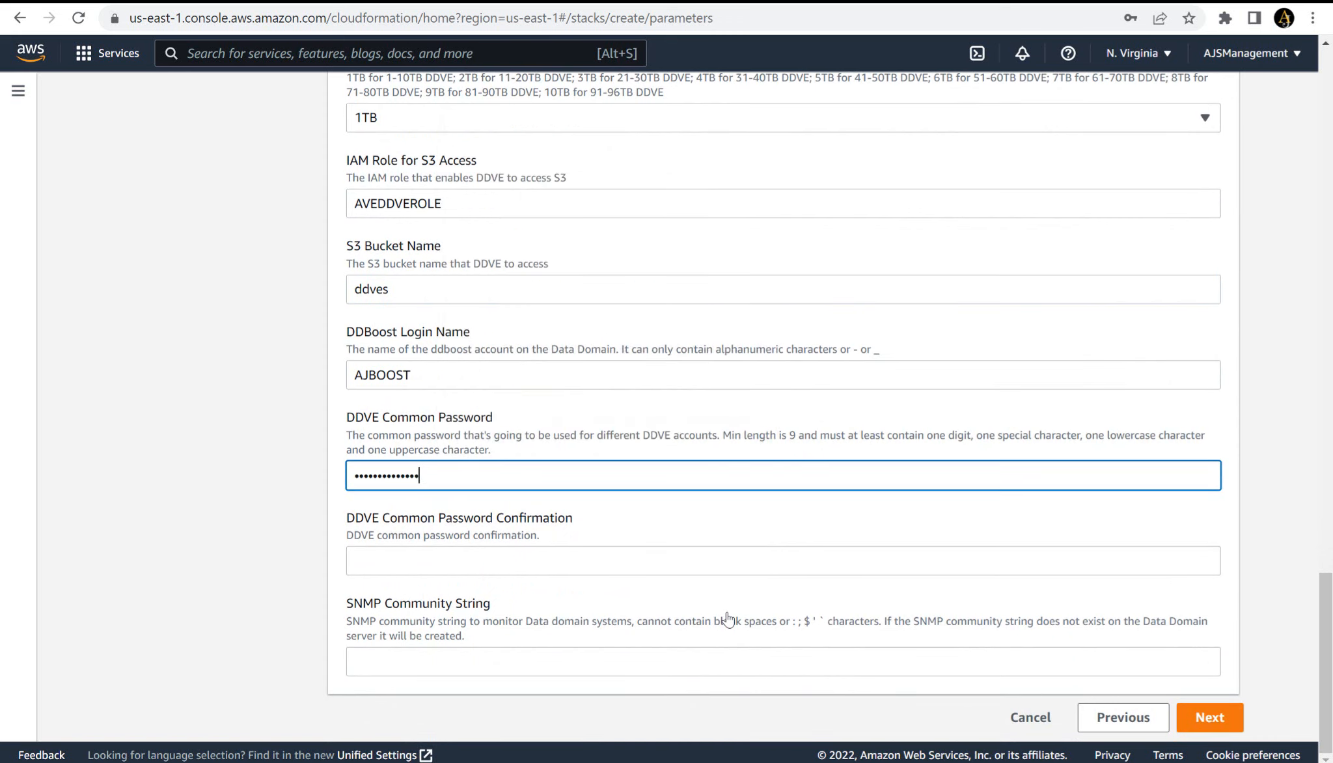
pyautogui.press('Tab')
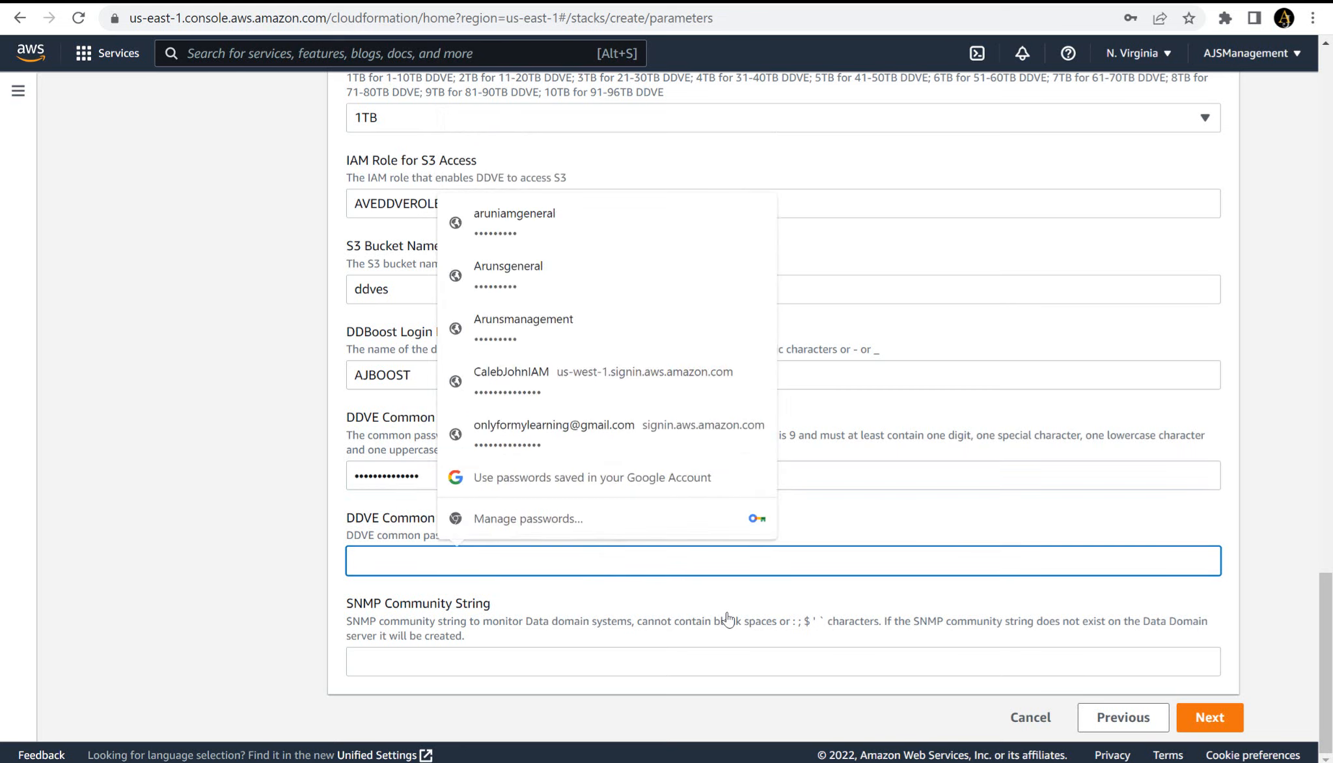
pyautogui.hotkey('ctrl', 'v')
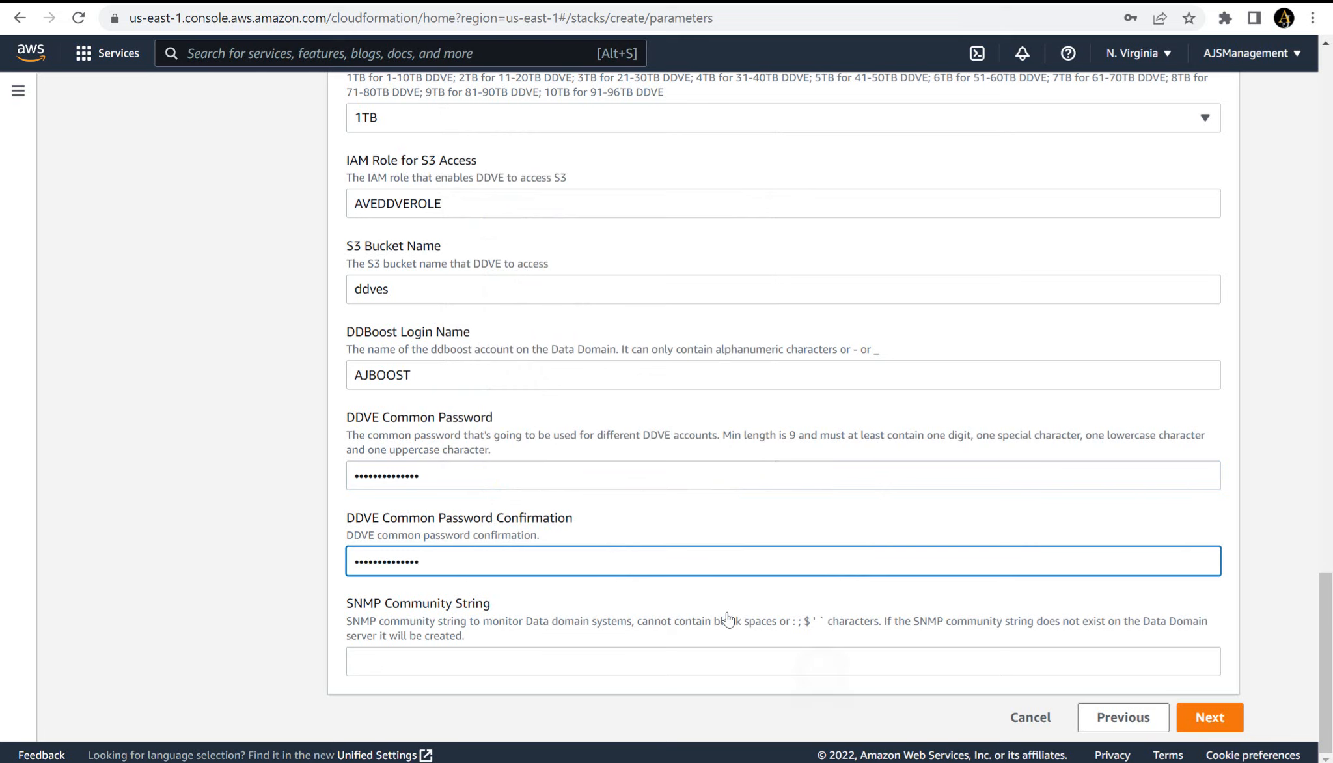
pyautogui.press('Tab')
pyautogui.write('Publi')
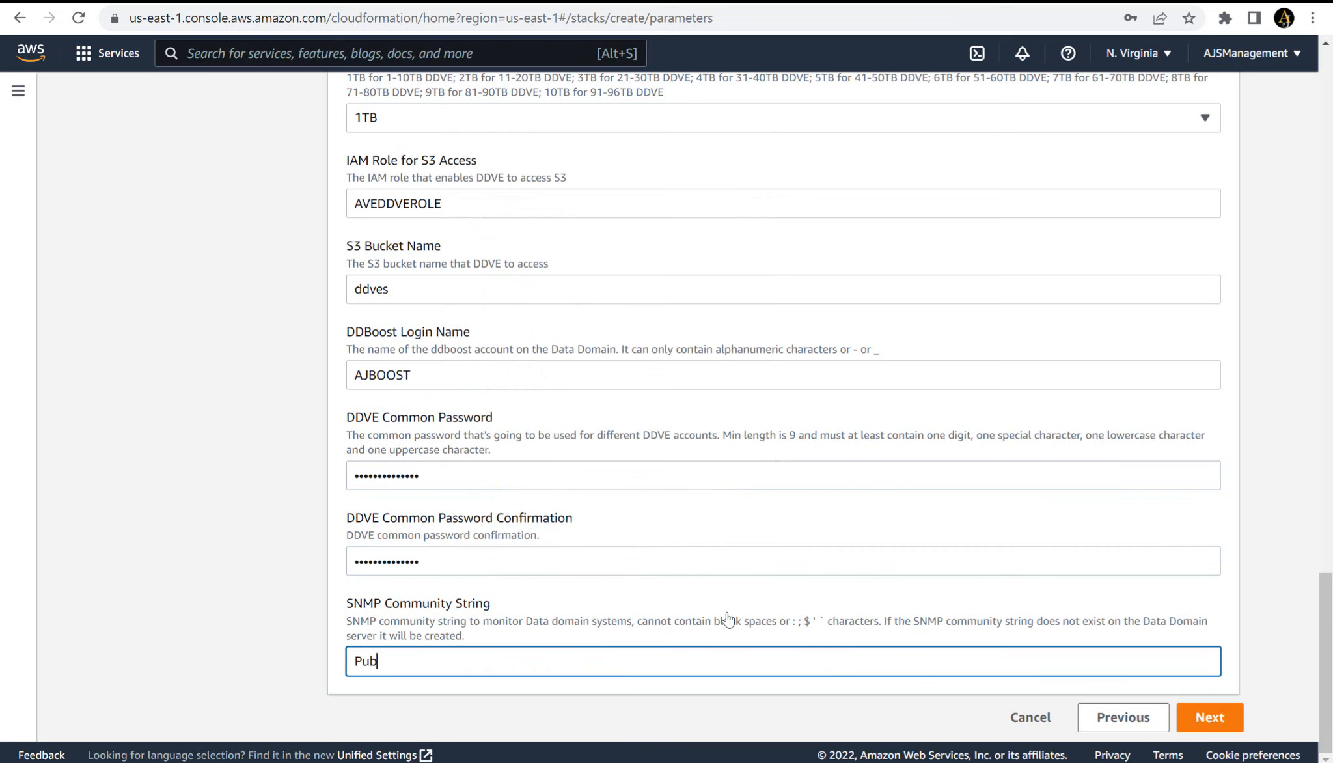
pyautogui.write('v')
pyautogui.press('BackSpace')
pyautogui.write('c')
# - Proceed to the review page with the default stack options, check the parameters and create the stack
pyautogui.press('Return')
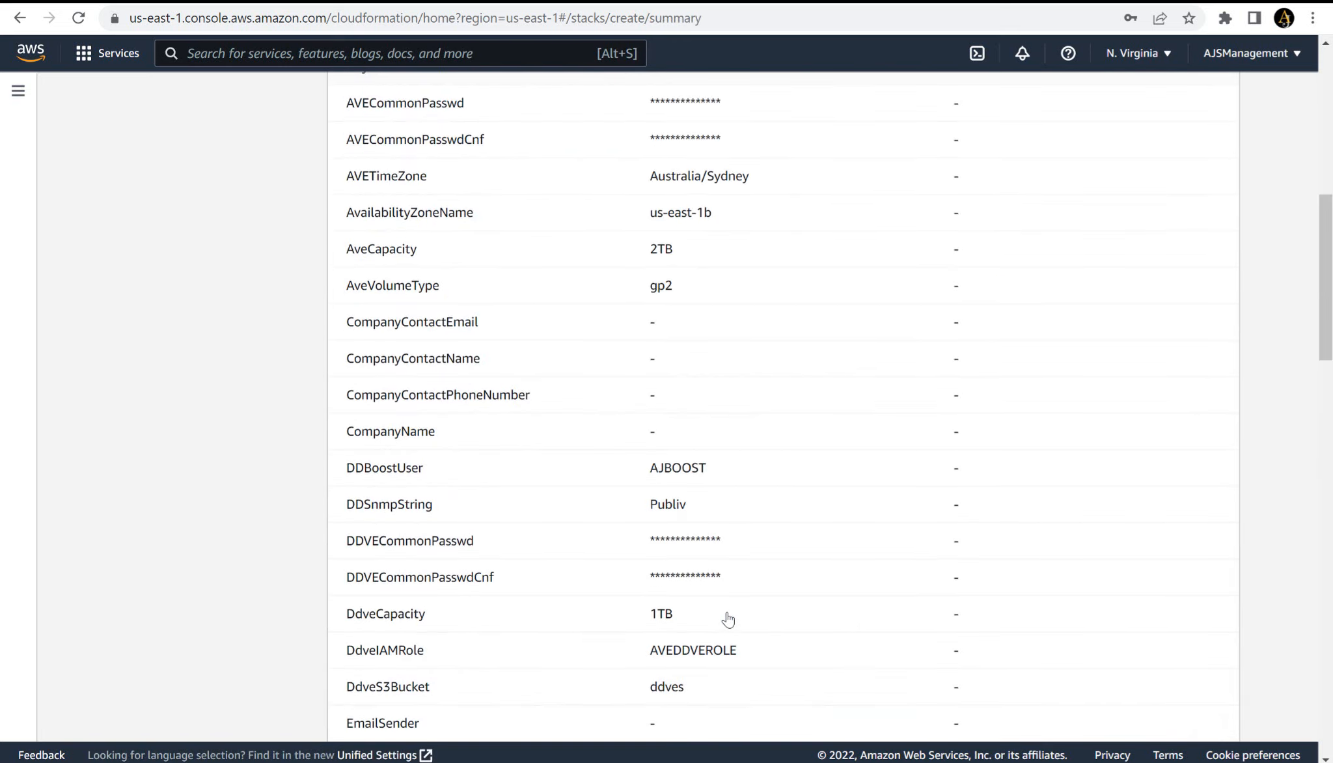
pyautogui.scroll(-15, 727, 619)
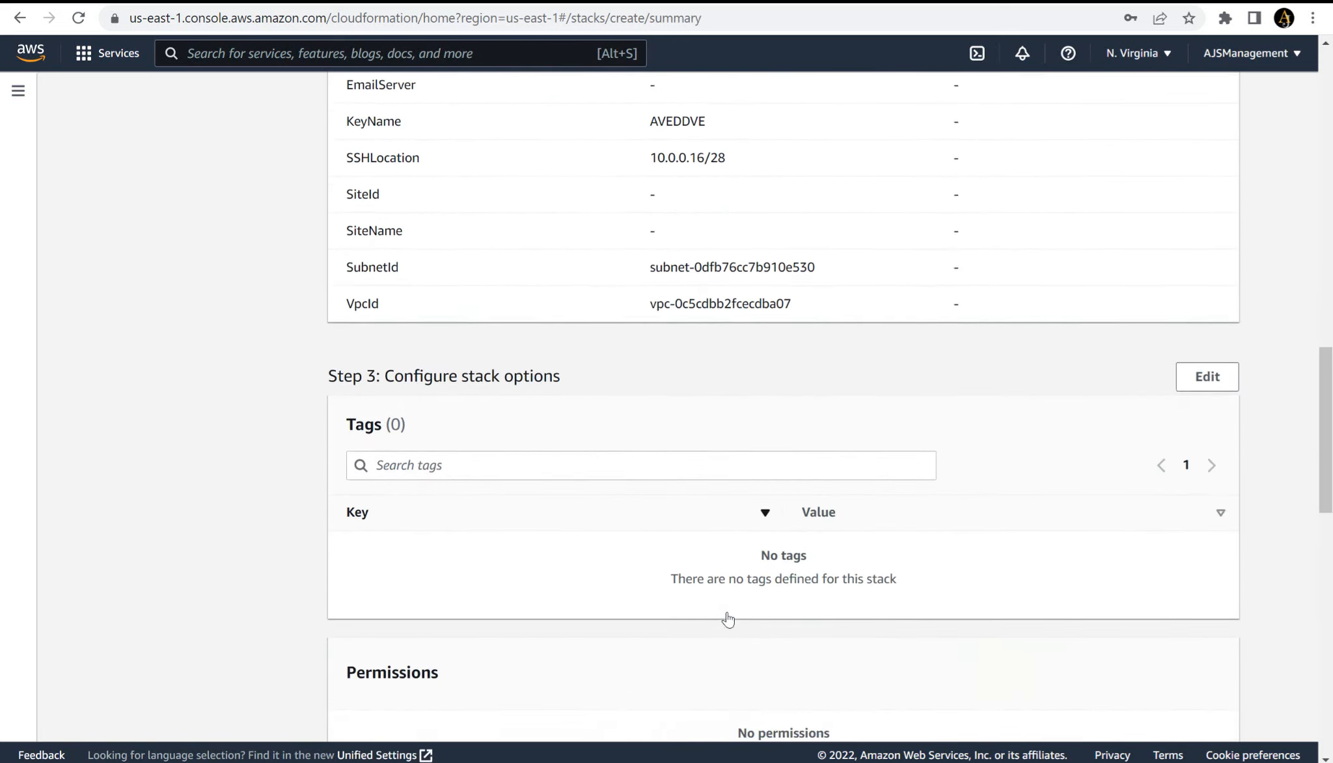
pyautogui.scroll(-9, 728, 619)
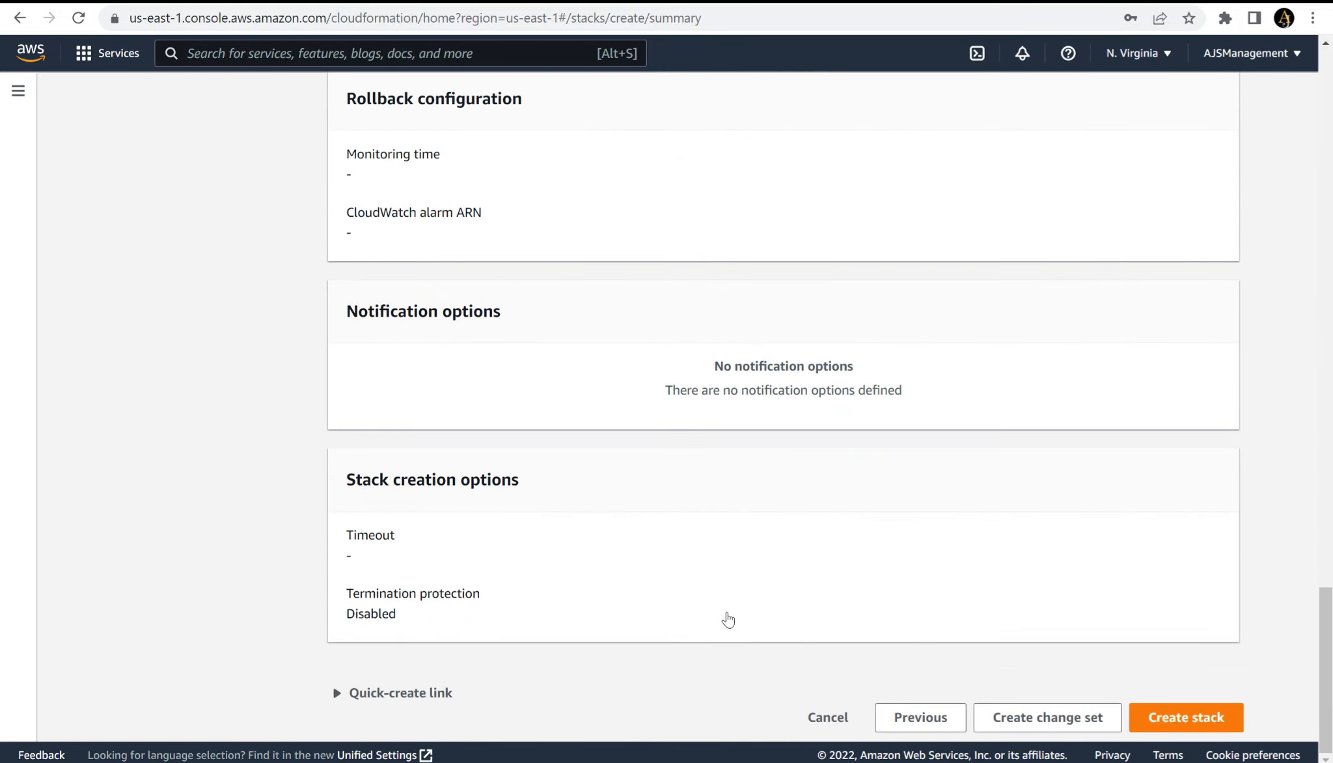
pyautogui.press('Return')
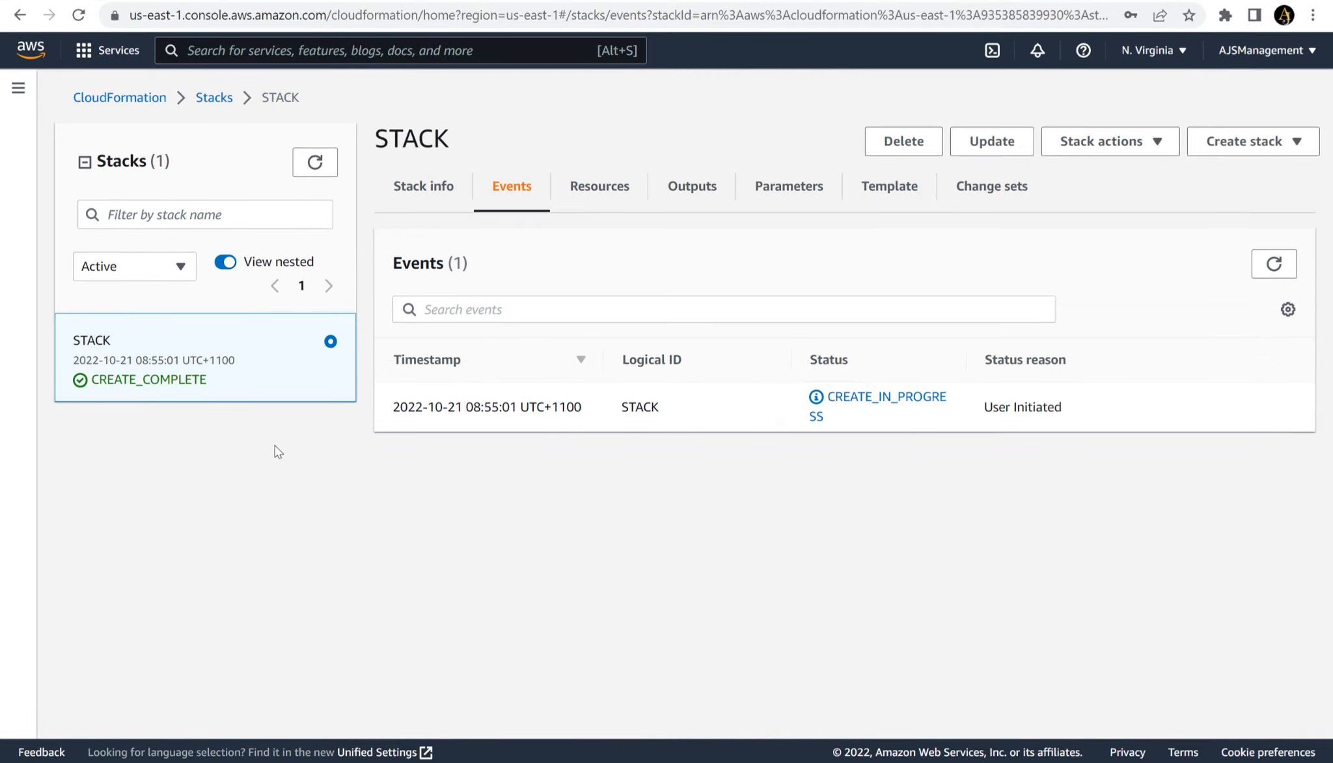
# - Switch to the EC2 console and check the status of the deployed instances in the Instances list
pyautogui.click(958, 0)
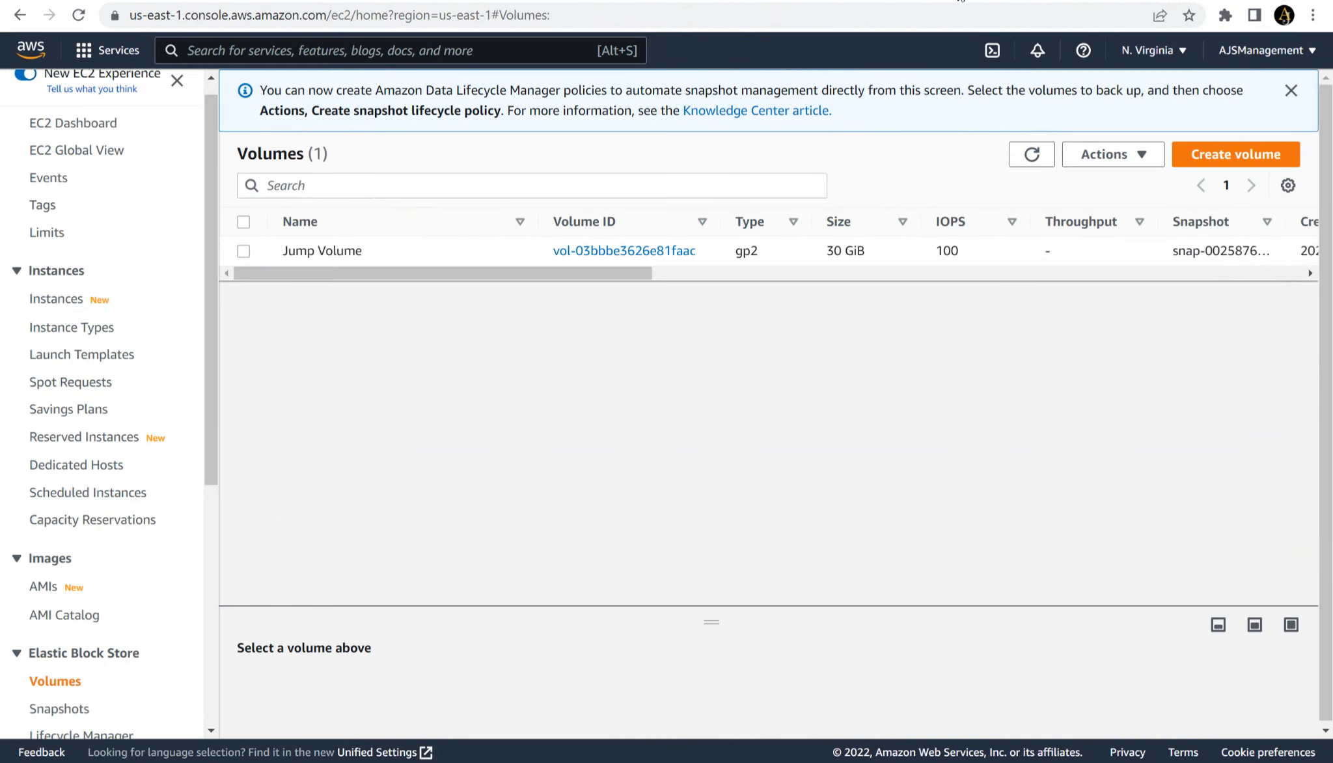
pyautogui.click(87, 130)
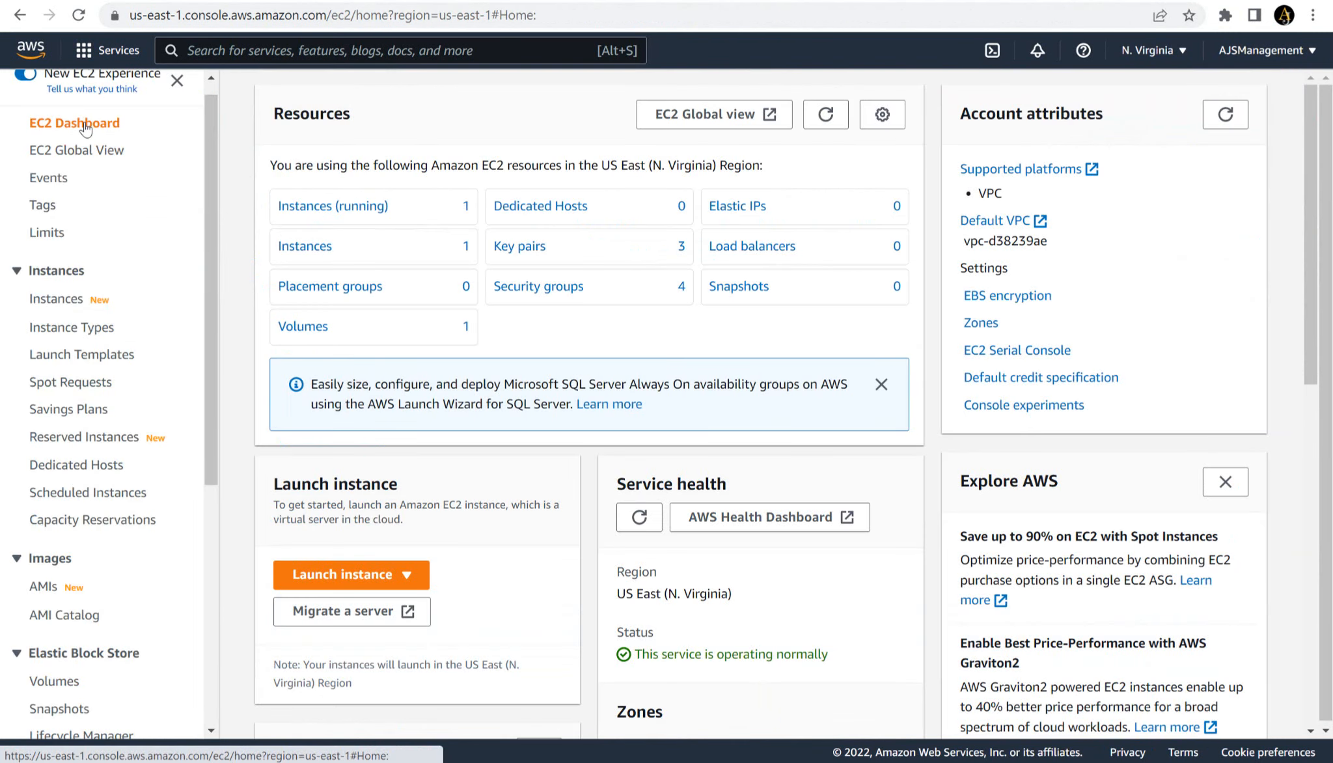
pyautogui.click(306, 246)
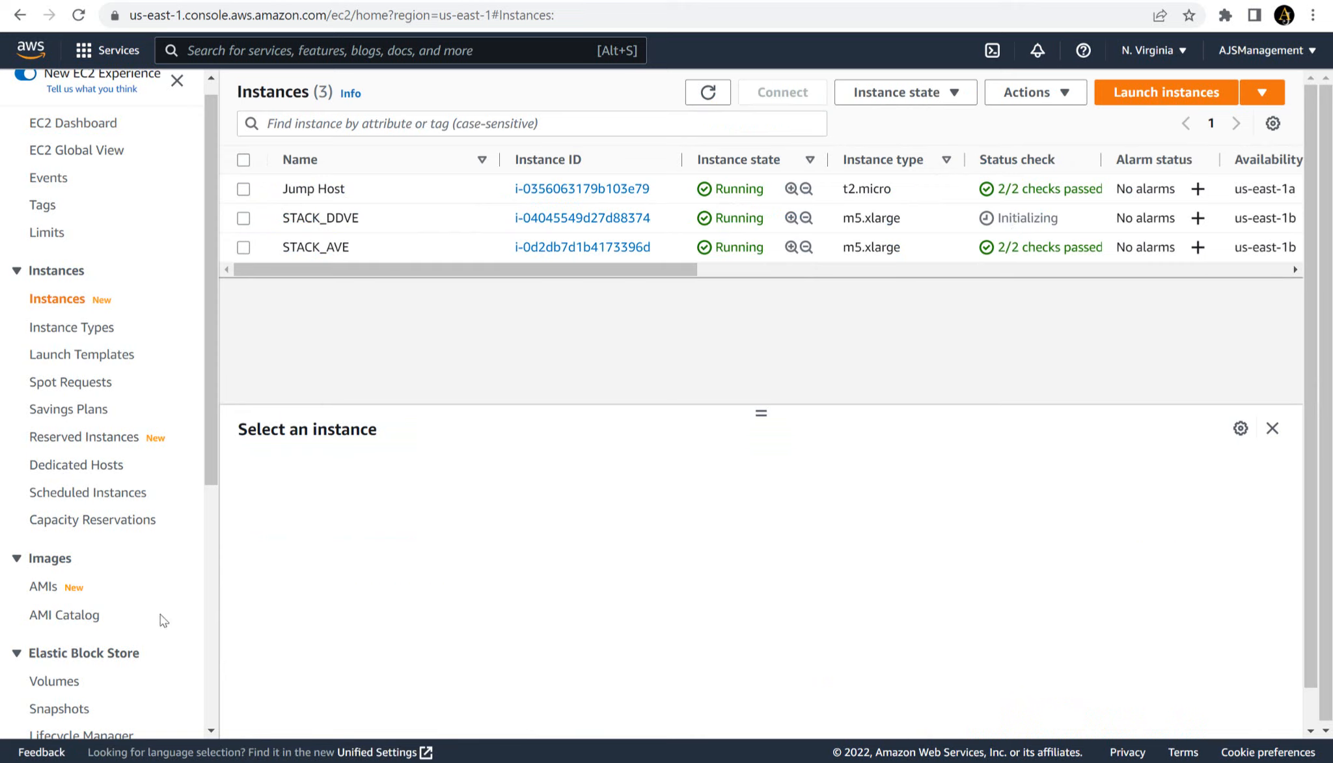
# - Examine the volumes created for the stack in the Elastic Block Store Volumes list
pyautogui.click(54, 683)
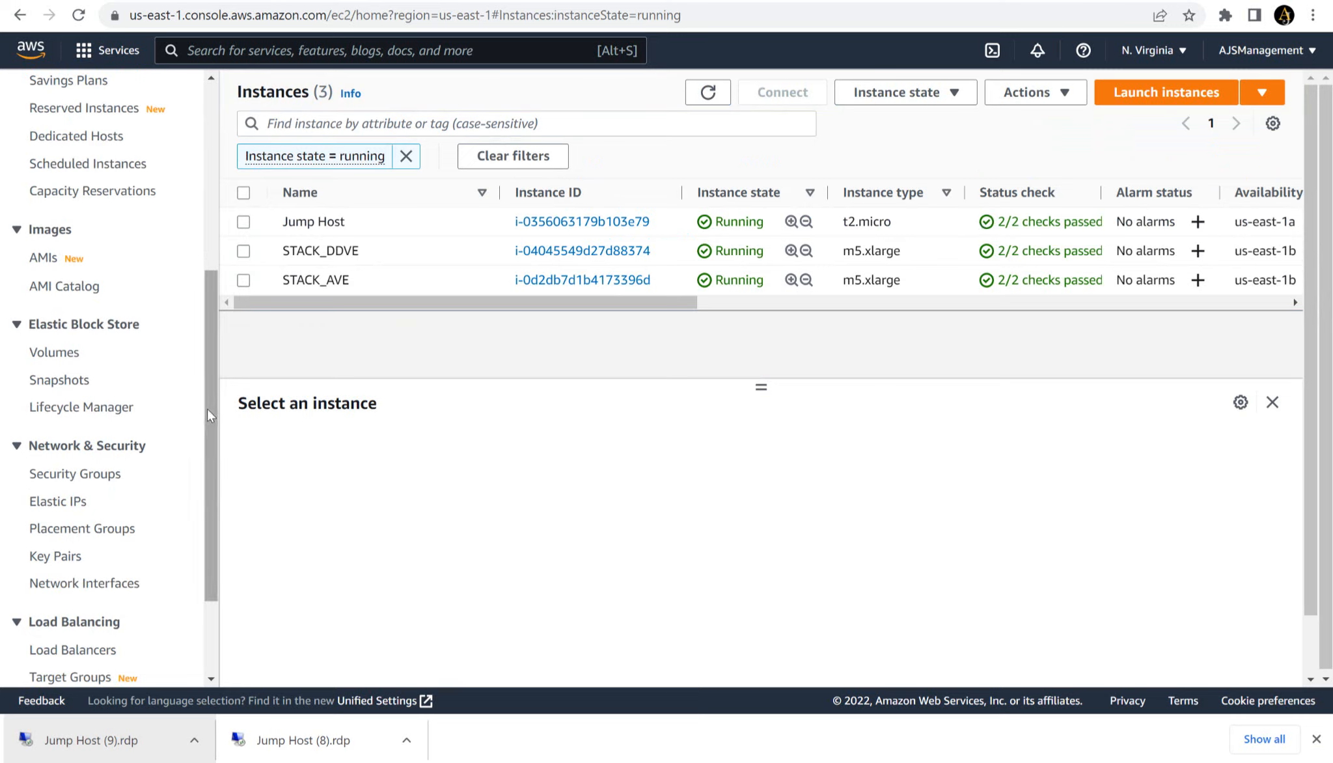
pyautogui.scroll(3, 207, 391)
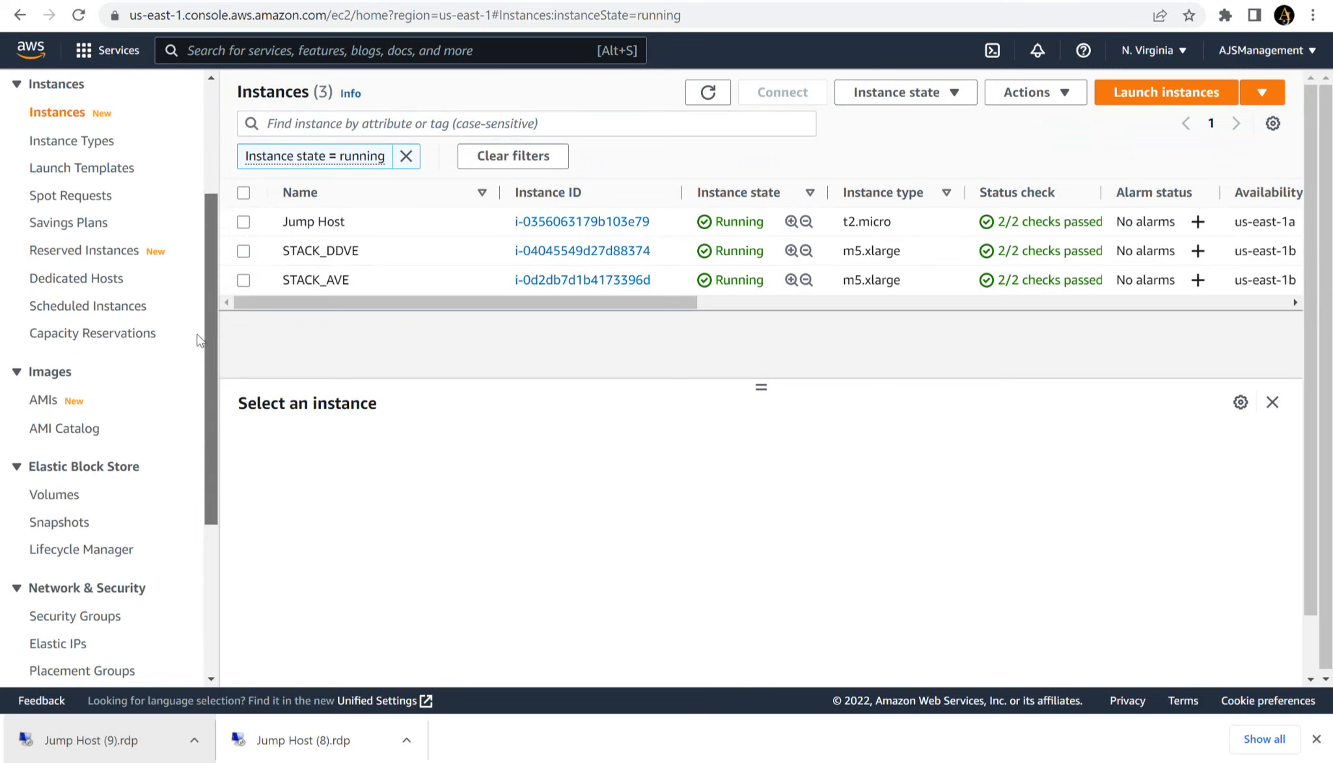
pyautogui.click(52, 501)
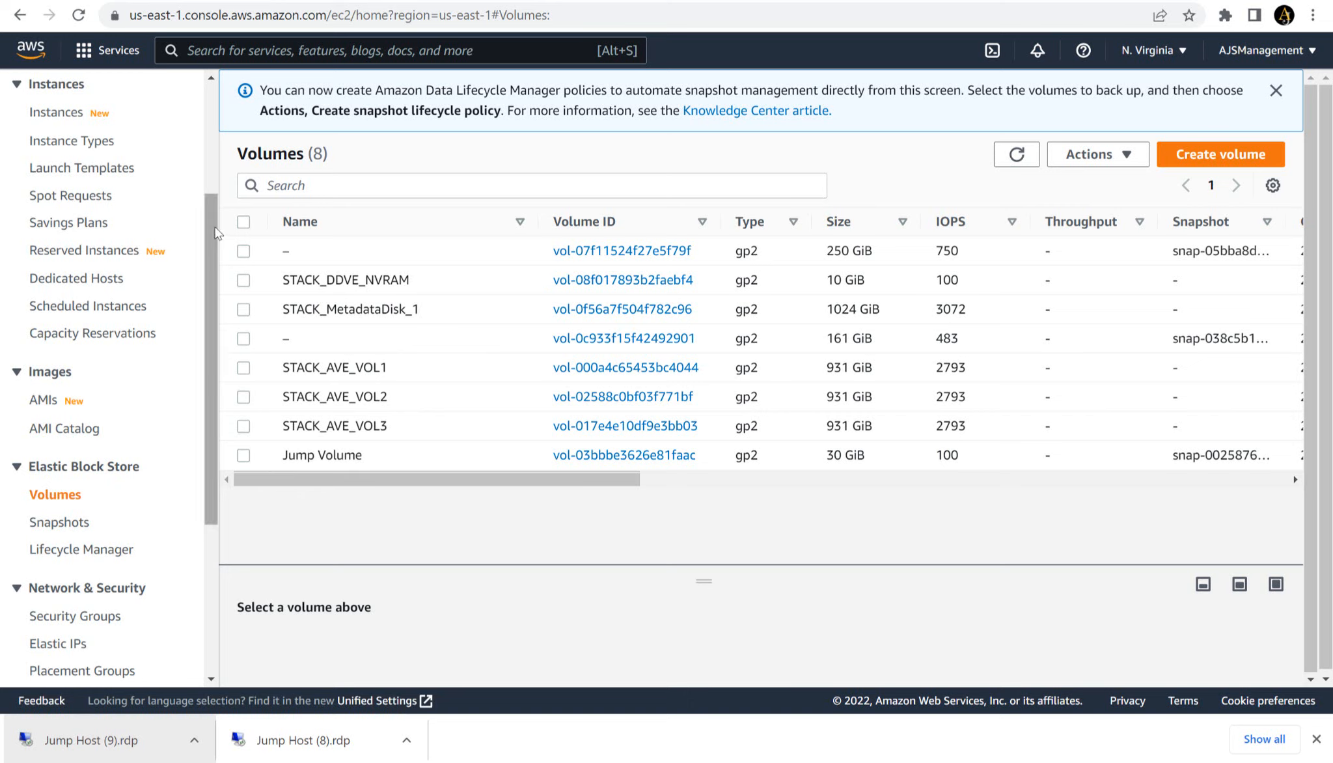
# - Return to the Instances list and select STACK_AVE to look up its private IPv4 address
pyautogui.scroll(3, 217, 228)
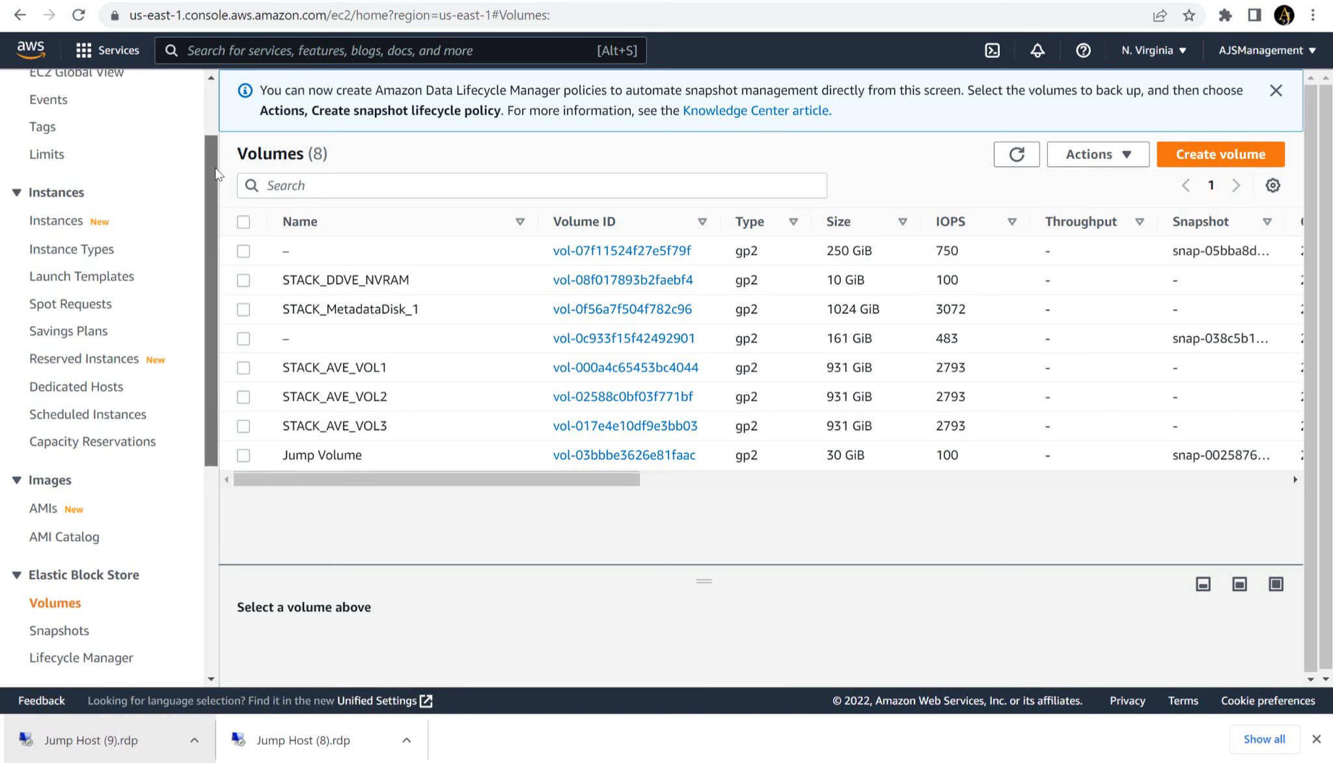
pyautogui.click(80, 223)
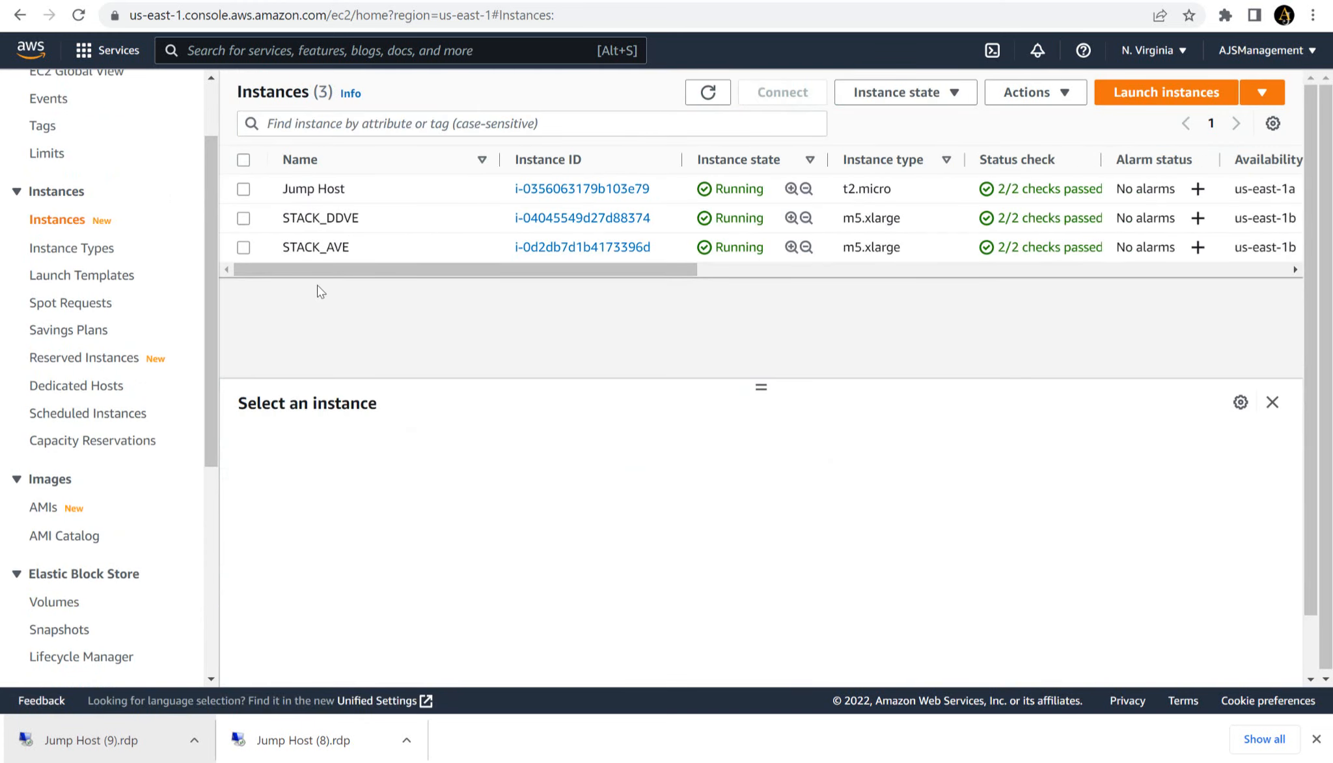
pyautogui.click(243, 247)
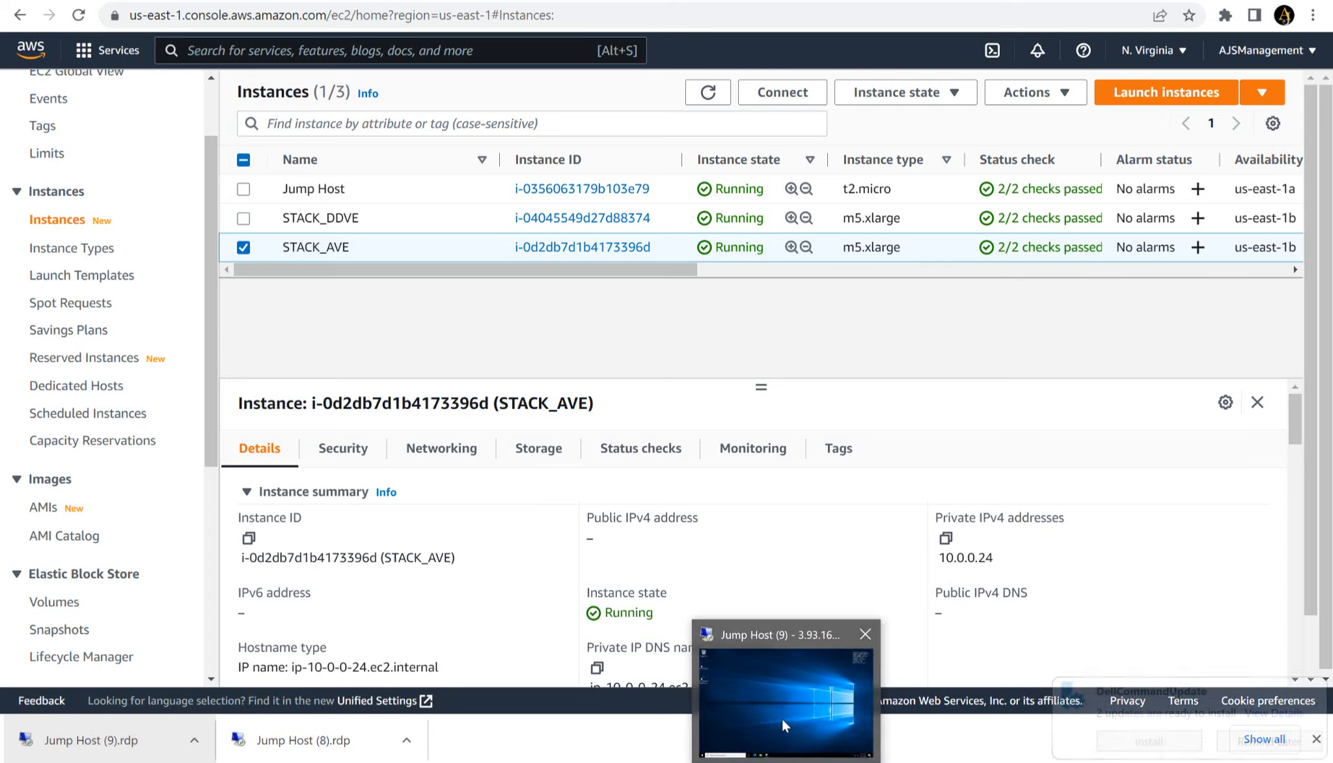
pyautogui.click(782, 718)
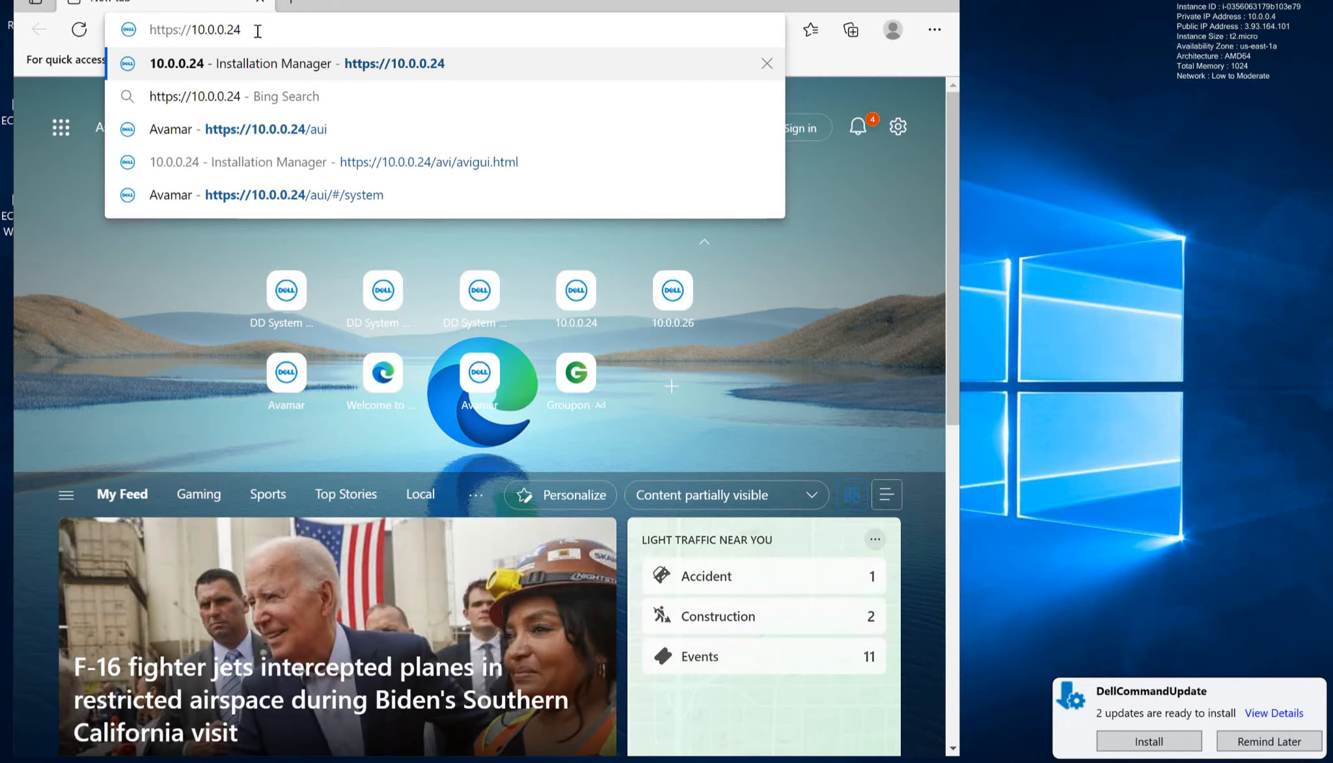
pyautogui.click(260, 162)
pyautogui.click(269, 431)
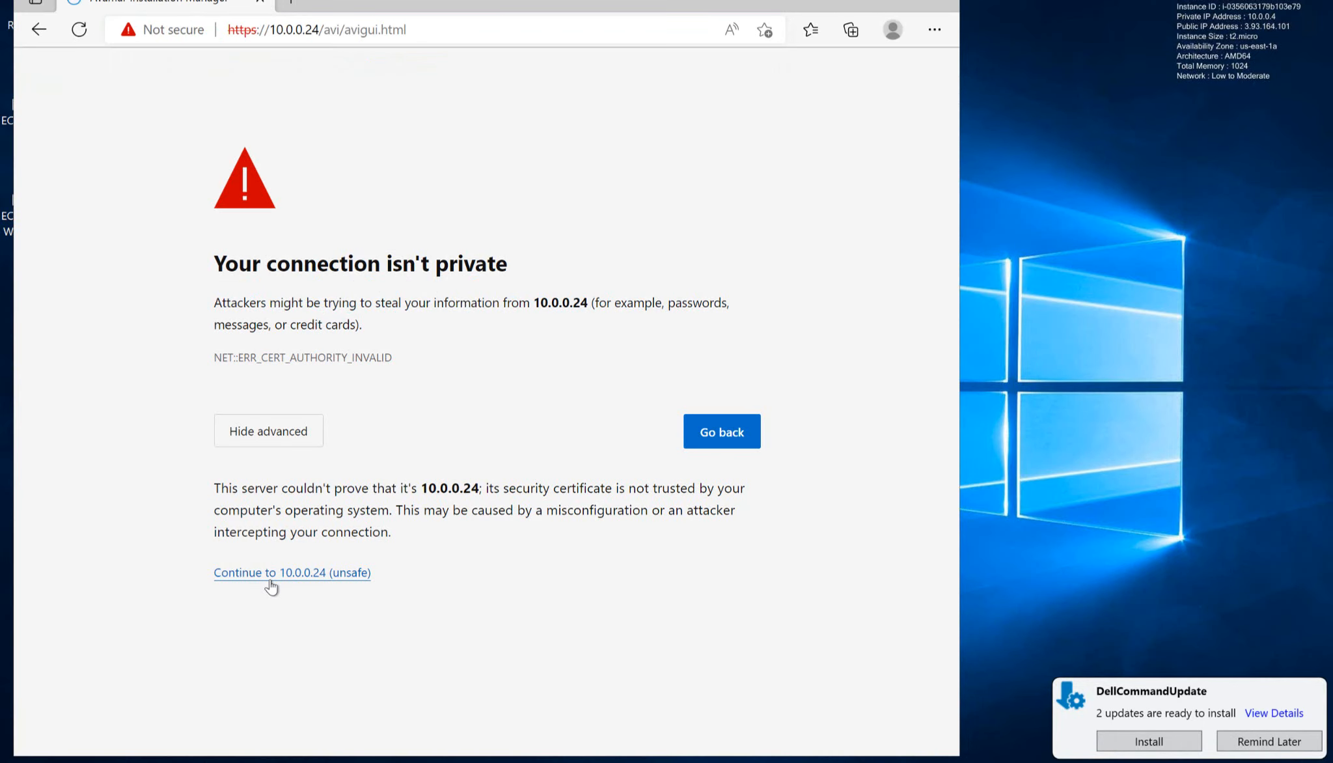
pyautogui.click(269, 581)
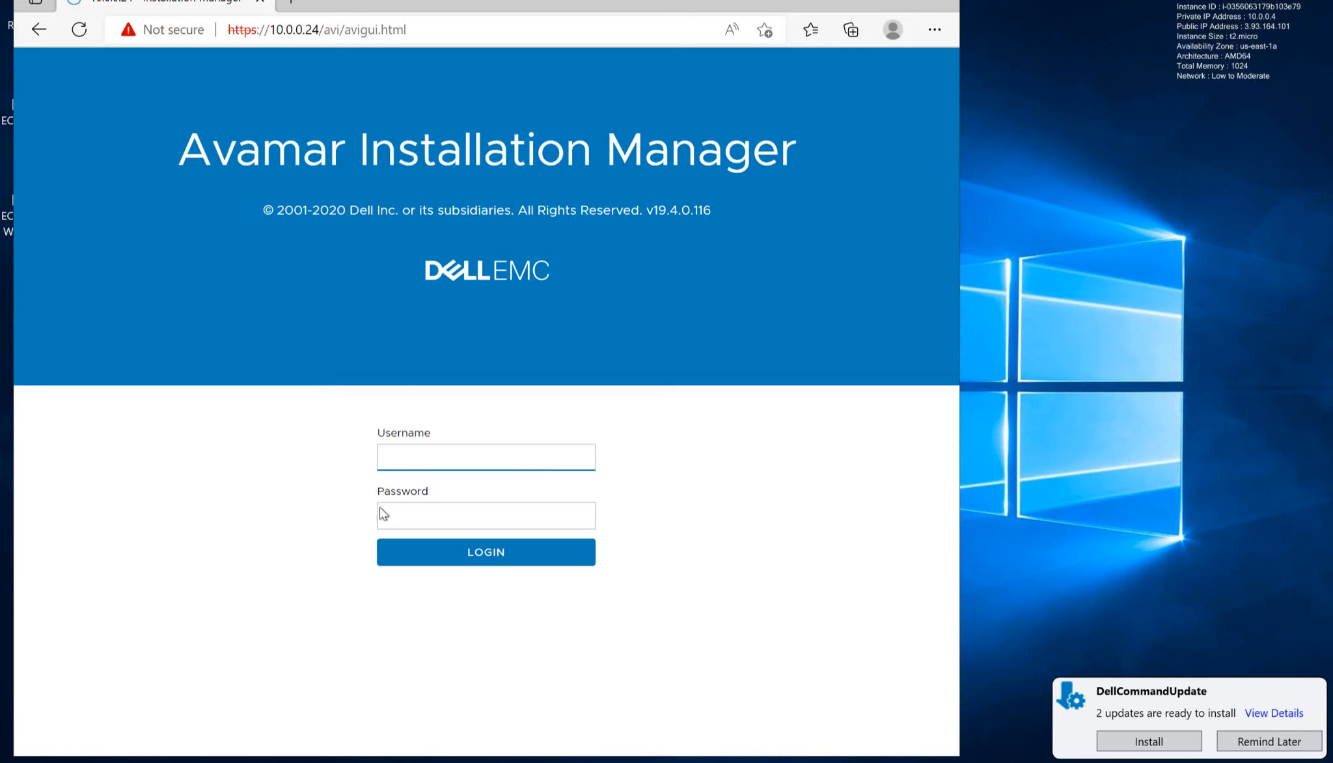
# - Log in to Avamar Installation Manager as root with the copied account password
pyautogui.click(424, 449)
pyautogui.write('root')
pyautogui.click(408, 514)
pyautogui.hotkey('ctrl', 'v')
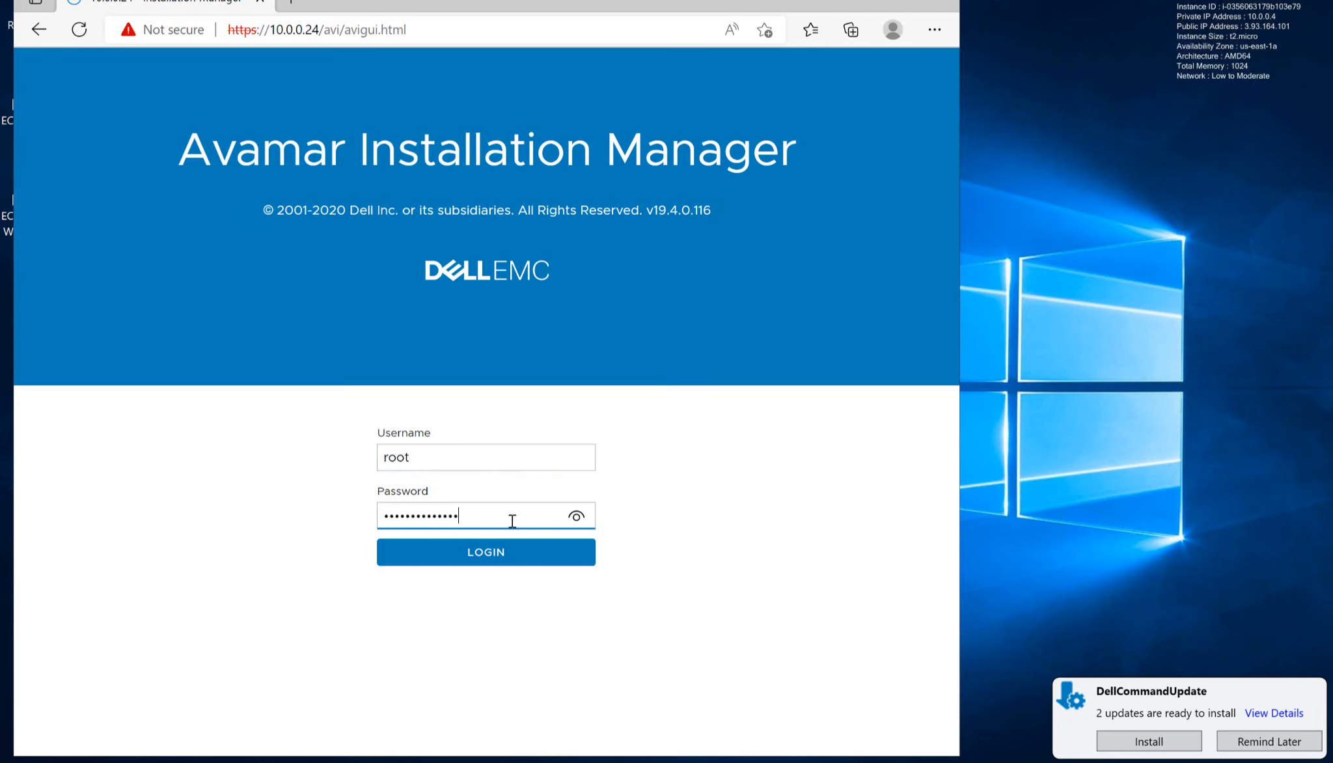
pyautogui.click(495, 553)
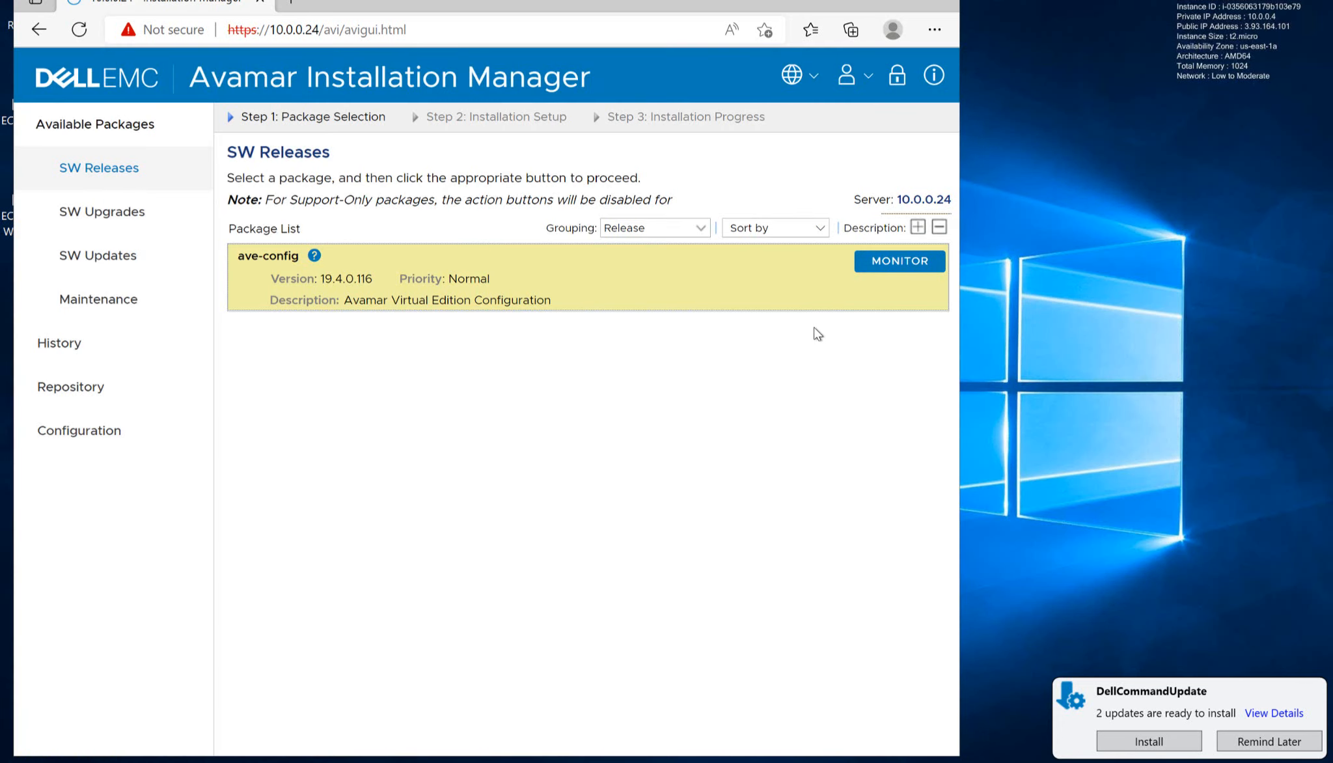
# - Monitor the progress of the ave-config package installation
pyautogui.click(898, 268)
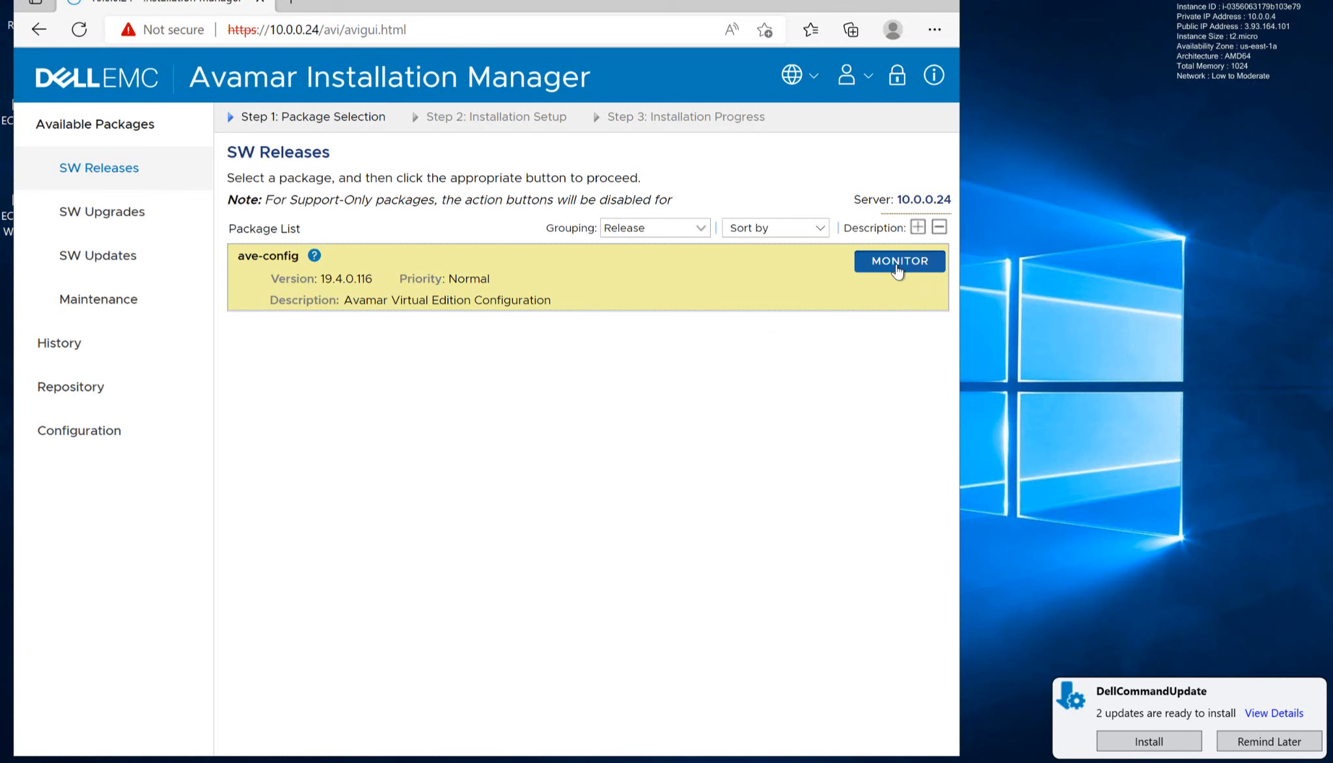
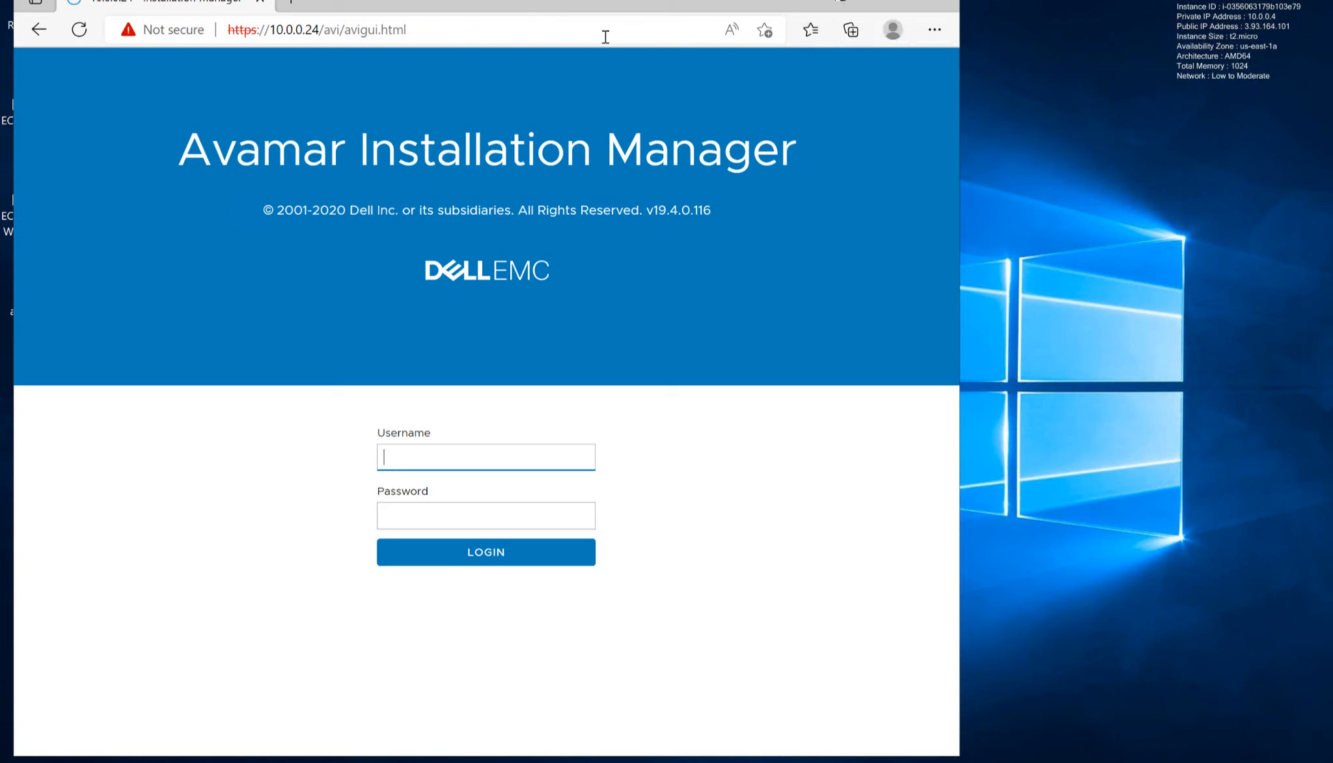
pyautogui.click(604, 35)
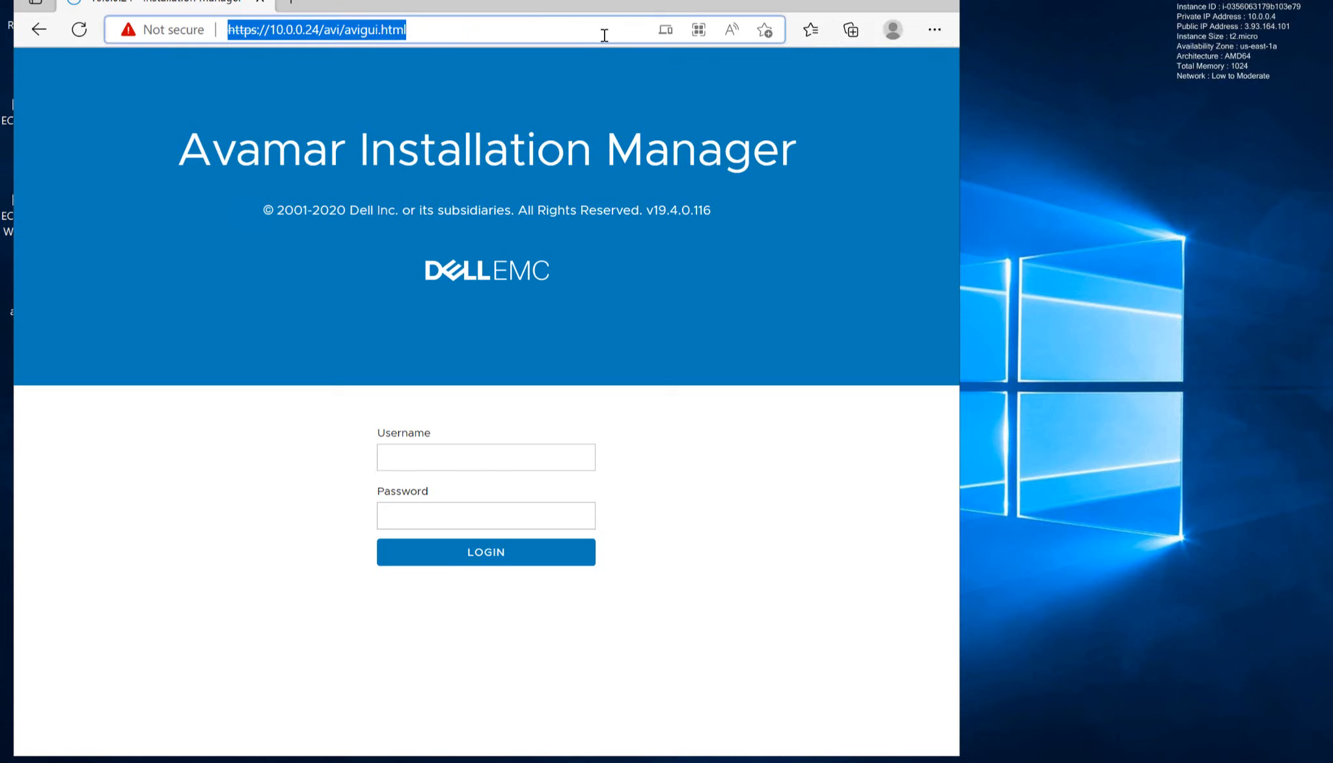
pyautogui.click(604, 35)
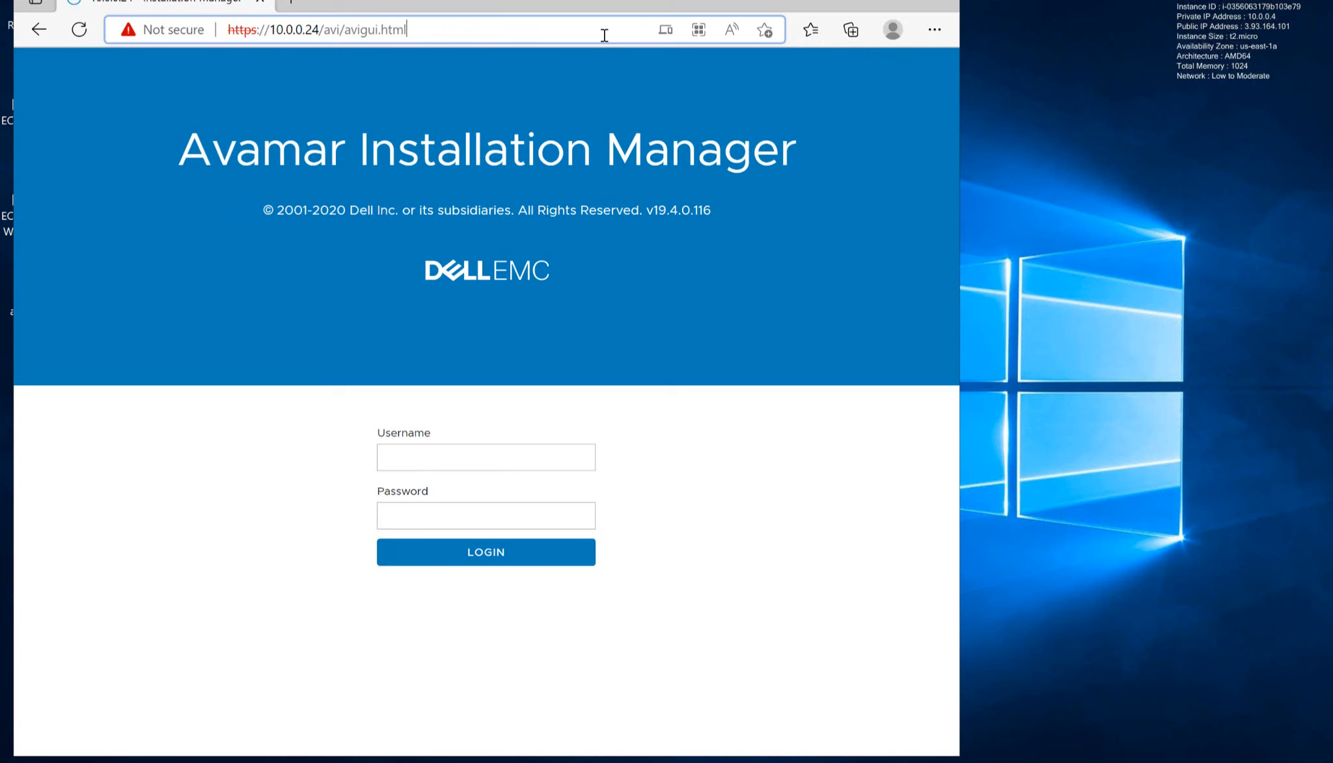
pyautogui.press('BackSpace')
pyautogui.press('BackSpace')
pyautogui.press('BackSpace')
pyautogui.press('BackSpace')
pyautogui.press('BackSpace')
pyautogui.press('BackSpace')
pyautogui.press('BackSpace')
pyautogui.press('BackSpace')
pyautogui.press('BackSpace')
pyautogui.press('BackSpace')
pyautogui.press('BackSpace')
pyautogui.press('BackSpace')
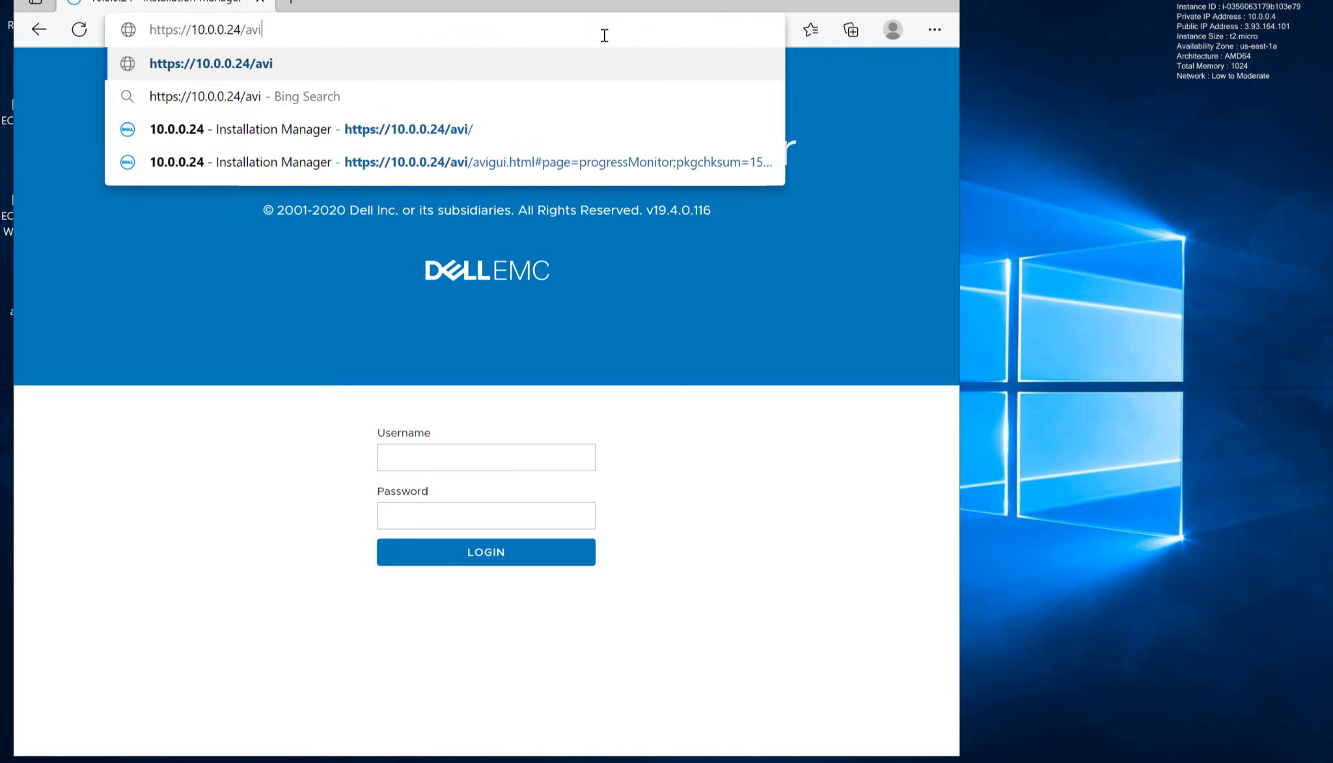
pyautogui.press('BackSpace')
pyautogui.press('BackSpace')
pyautogui.write('ui')
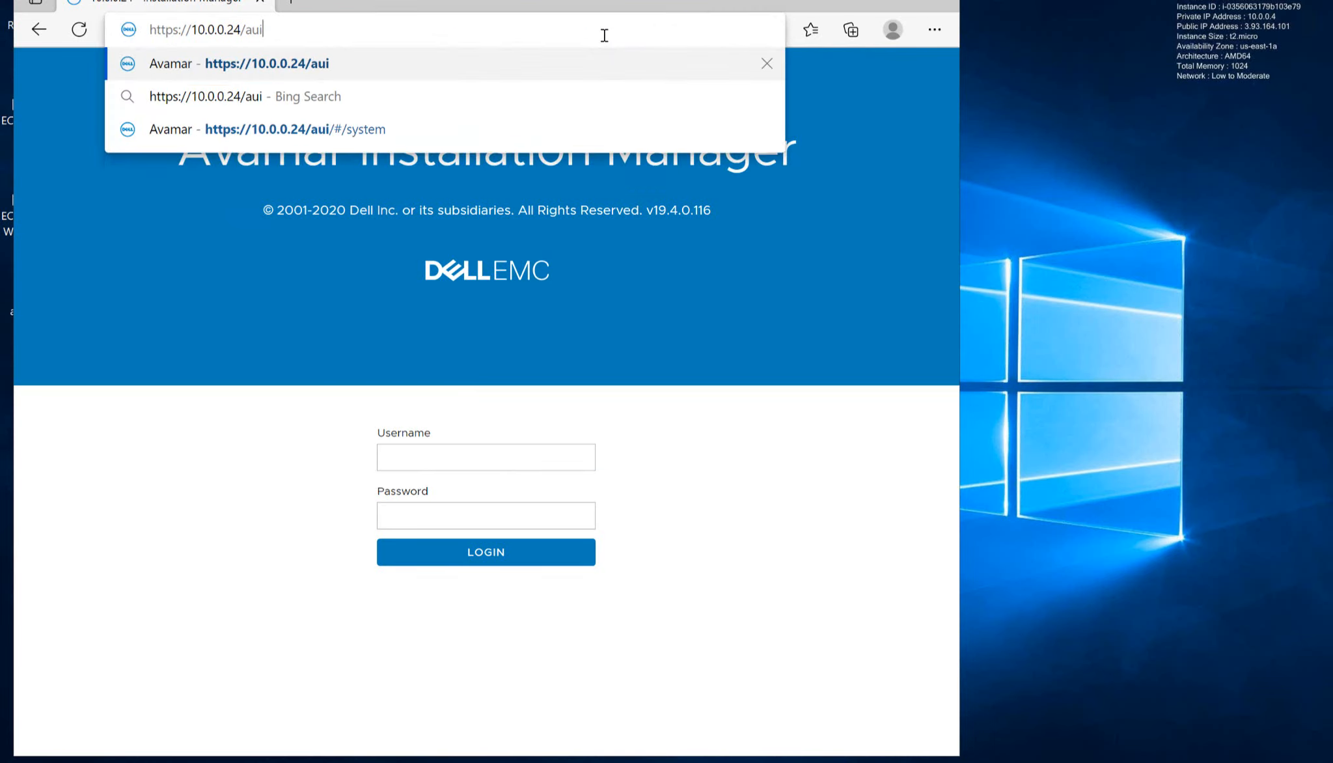
pyautogui.press('Return')
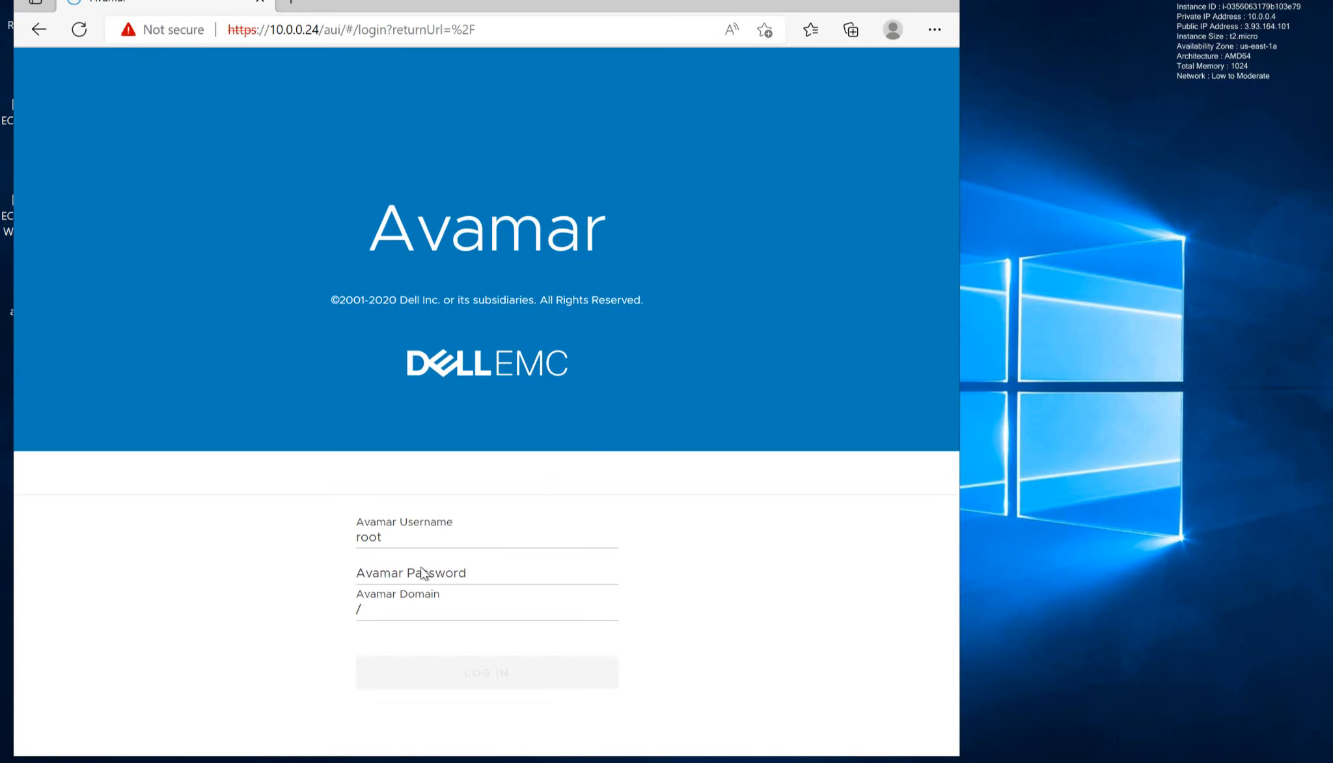
# - Log in to the Avamar web interface as root with the copied account password, keeping the / domain
pyautogui.click(421, 567)
pyautogui.hotkey('ctrl', 'v')
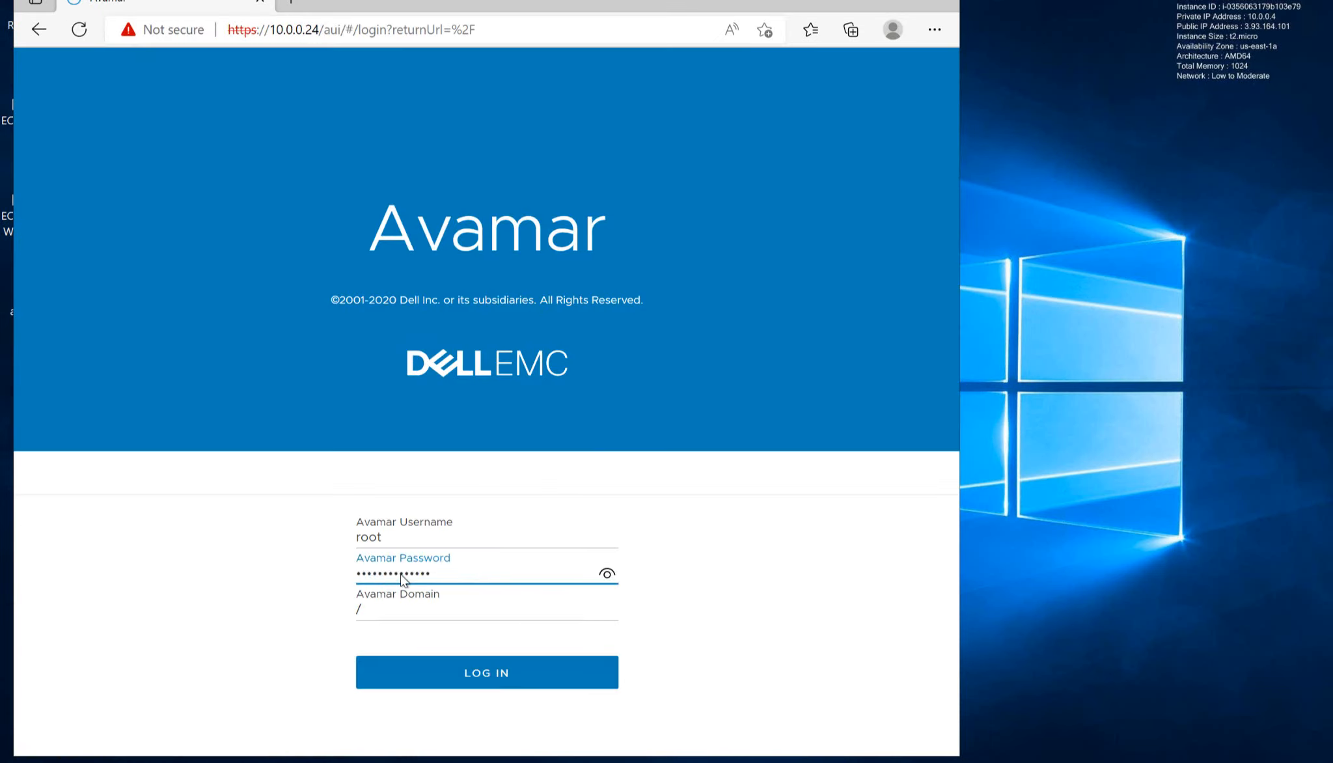
pyautogui.click(432, 676)
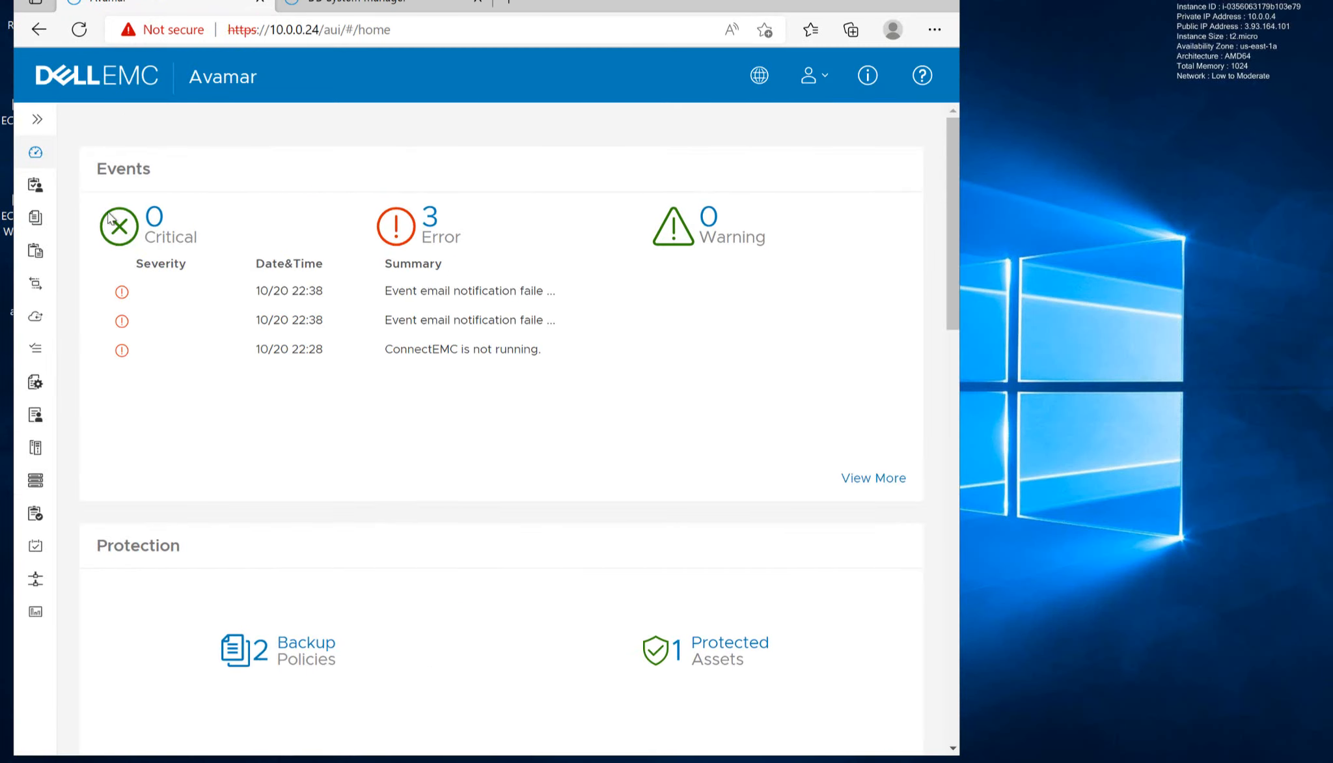
# - Expand the navigation pane and view the attached Data Domain's properties in the System administration settings
pyautogui.click(41, 125)
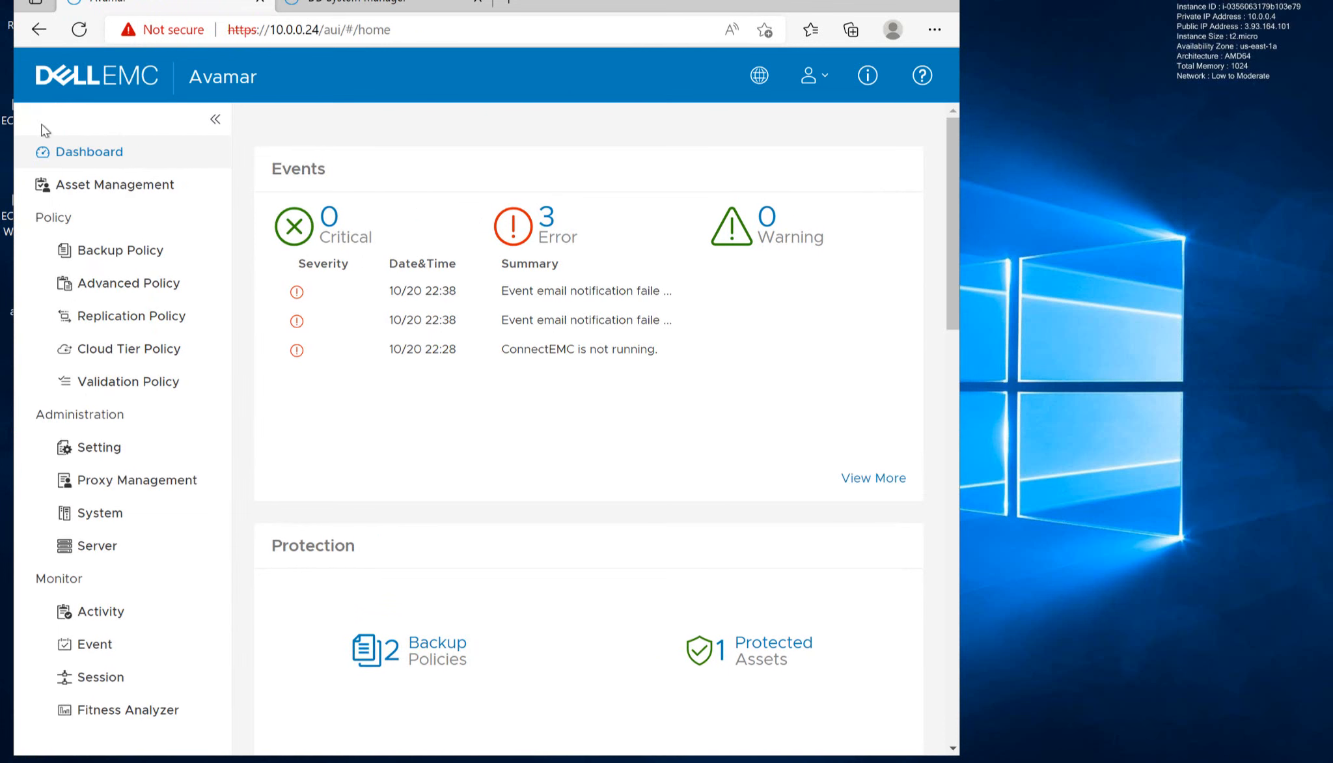
pyautogui.click(132, 358)
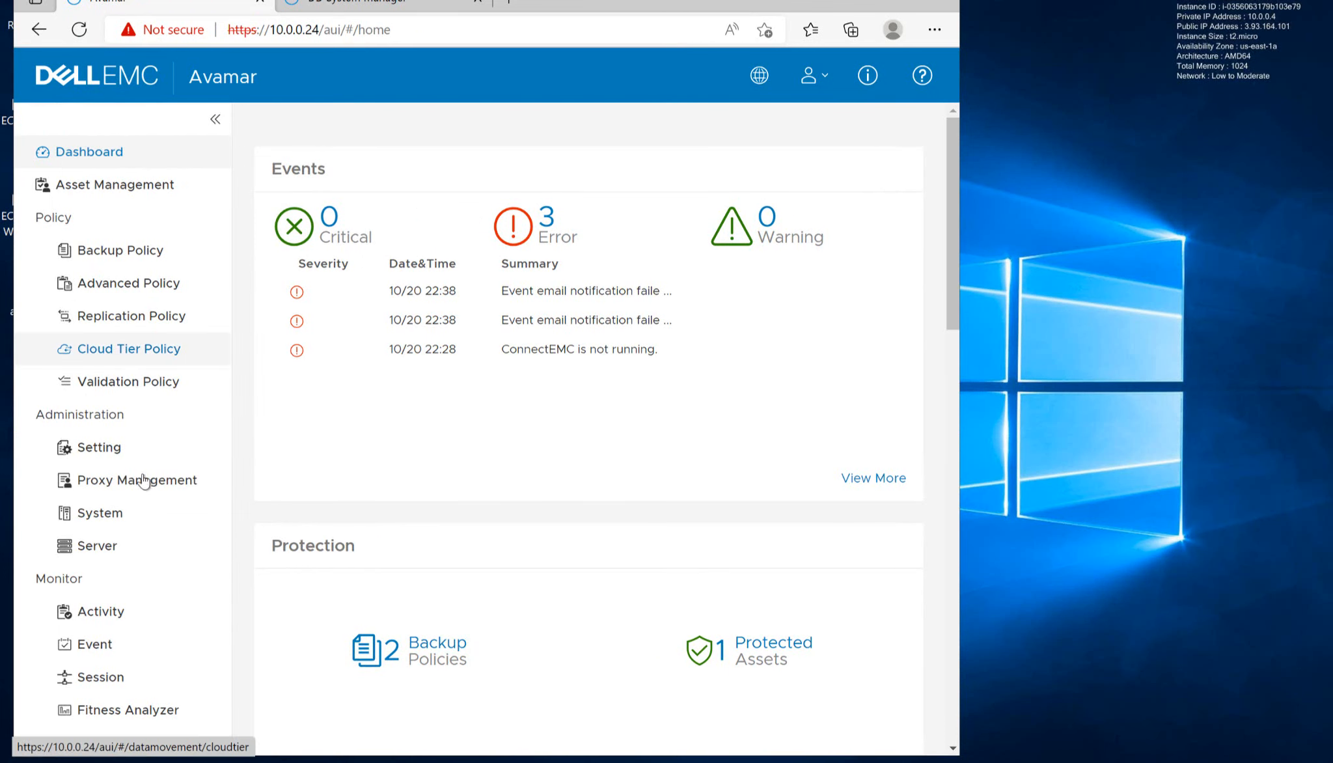
pyautogui.click(114, 525)
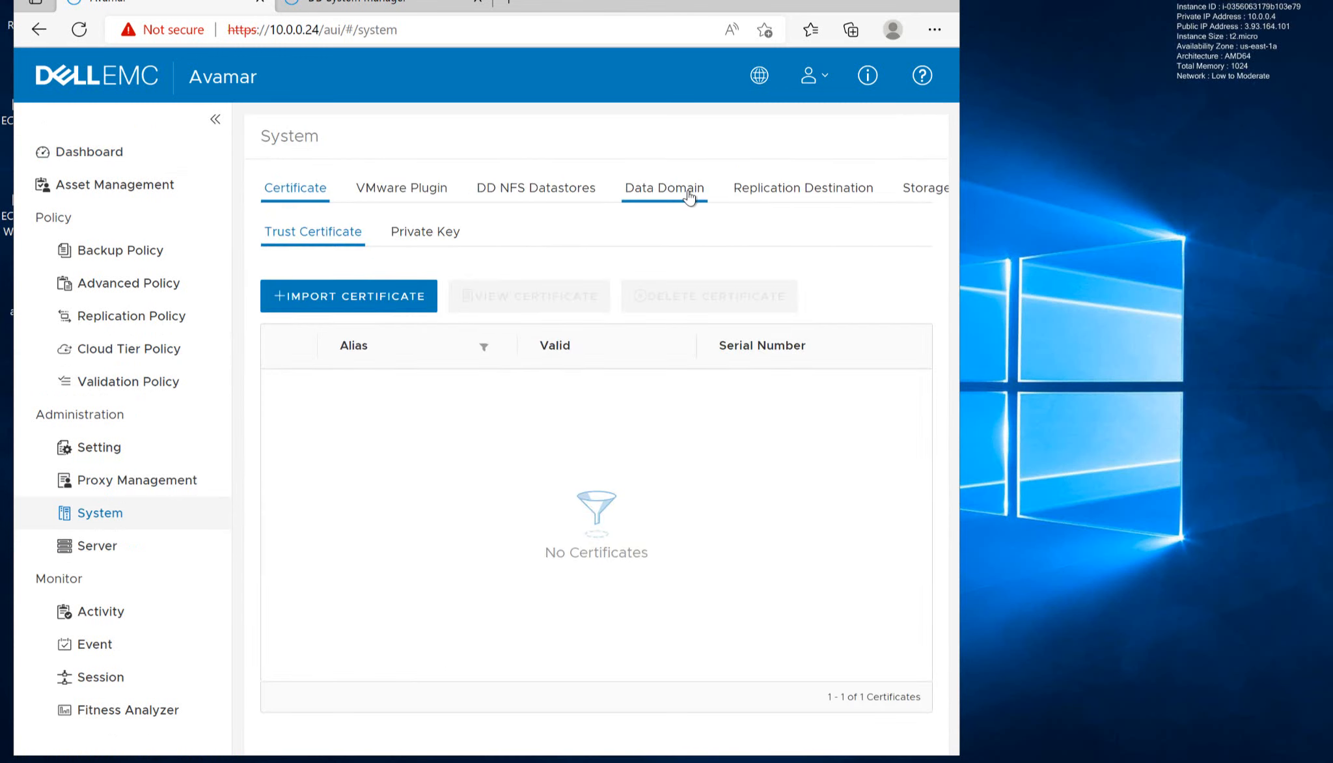
pyautogui.click(690, 196)
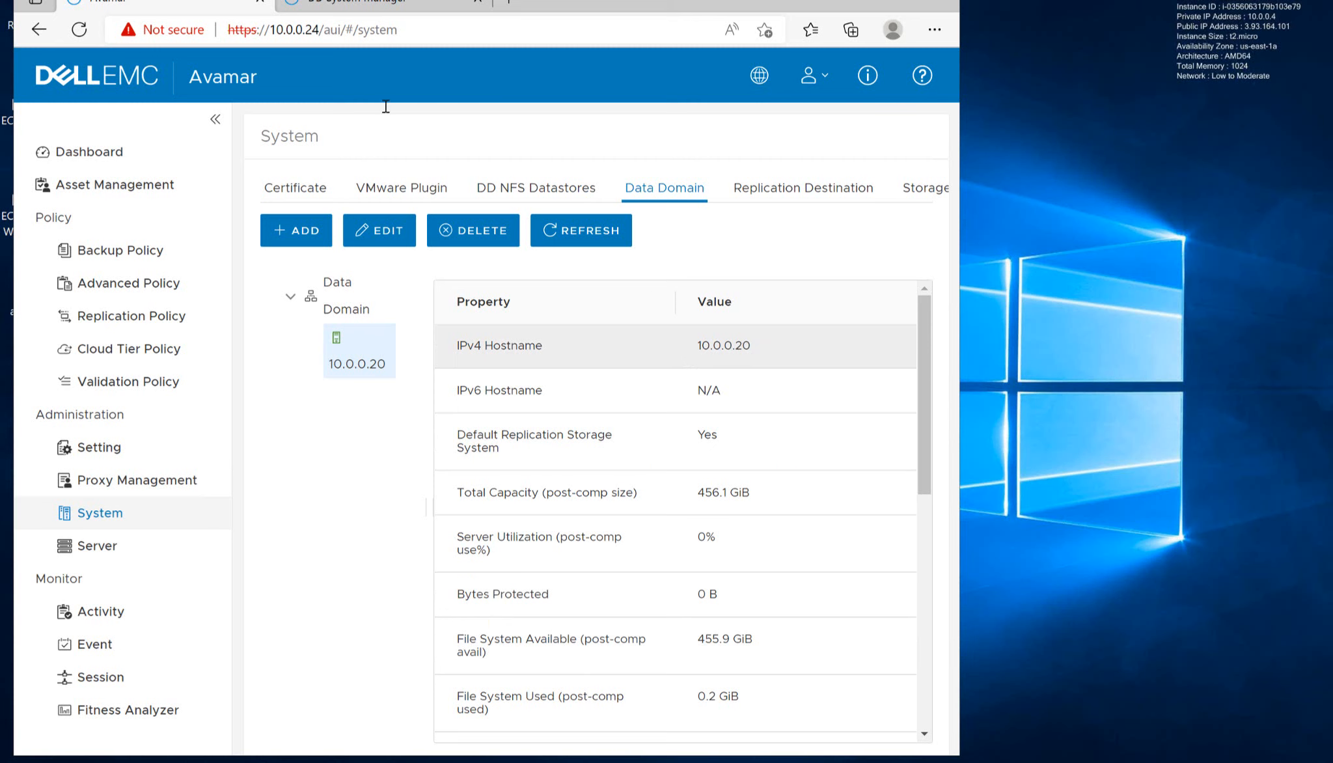
# - Switch to DD System Manager and view the File System summary under Data Management
pyautogui.click(350, 8)
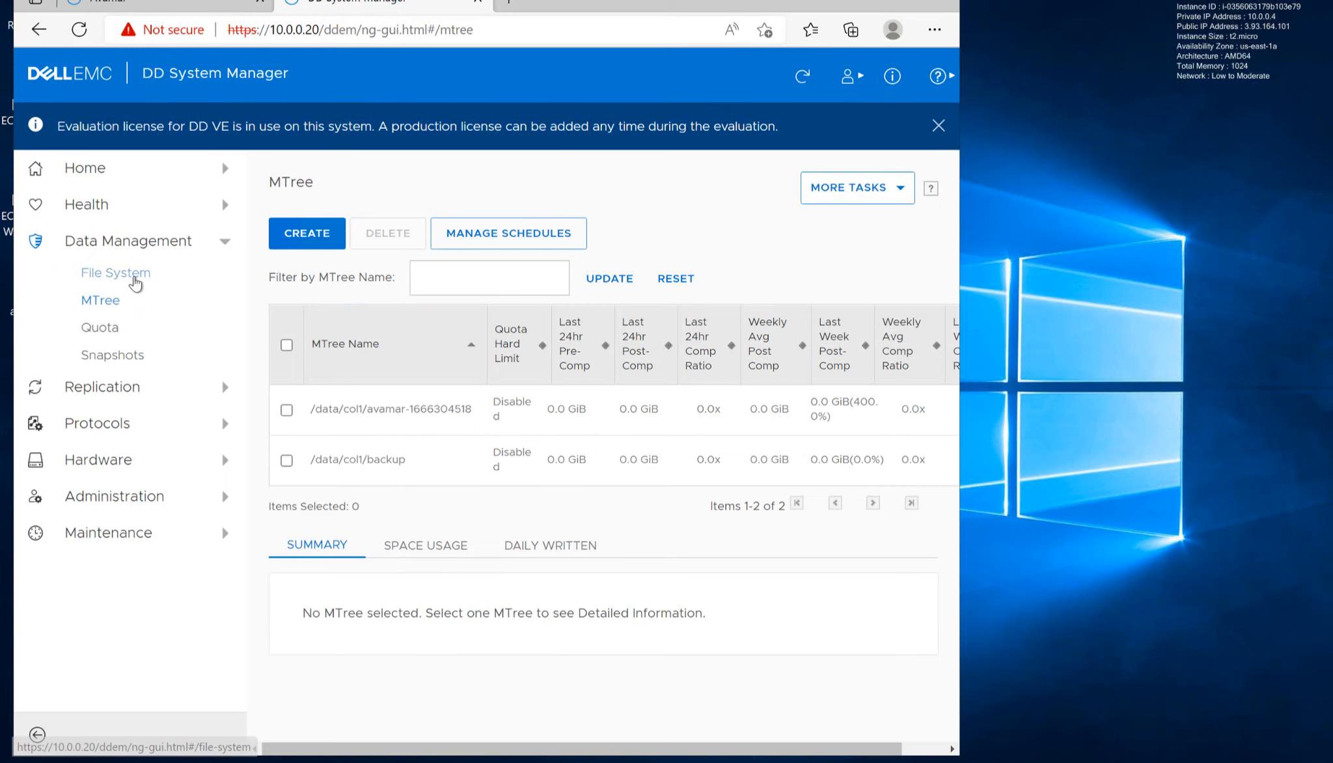
pyautogui.click(134, 277)
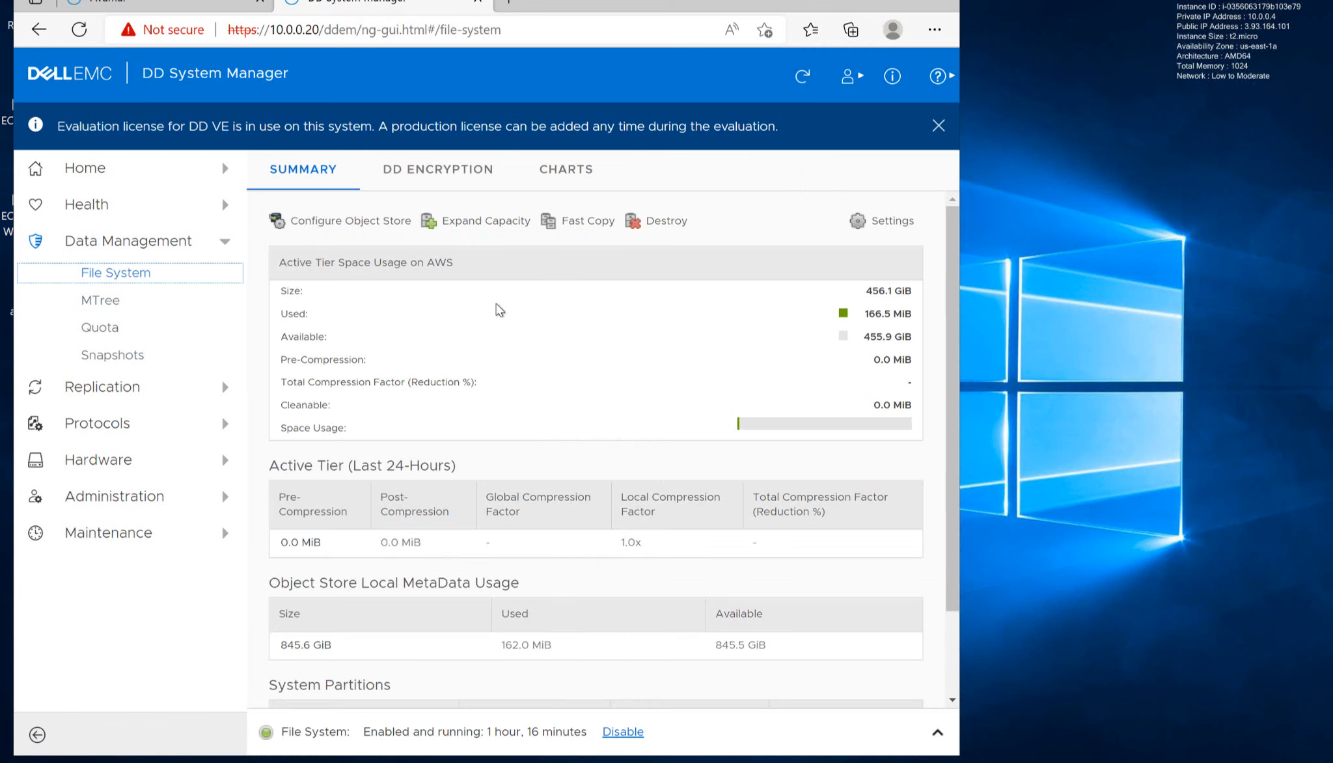